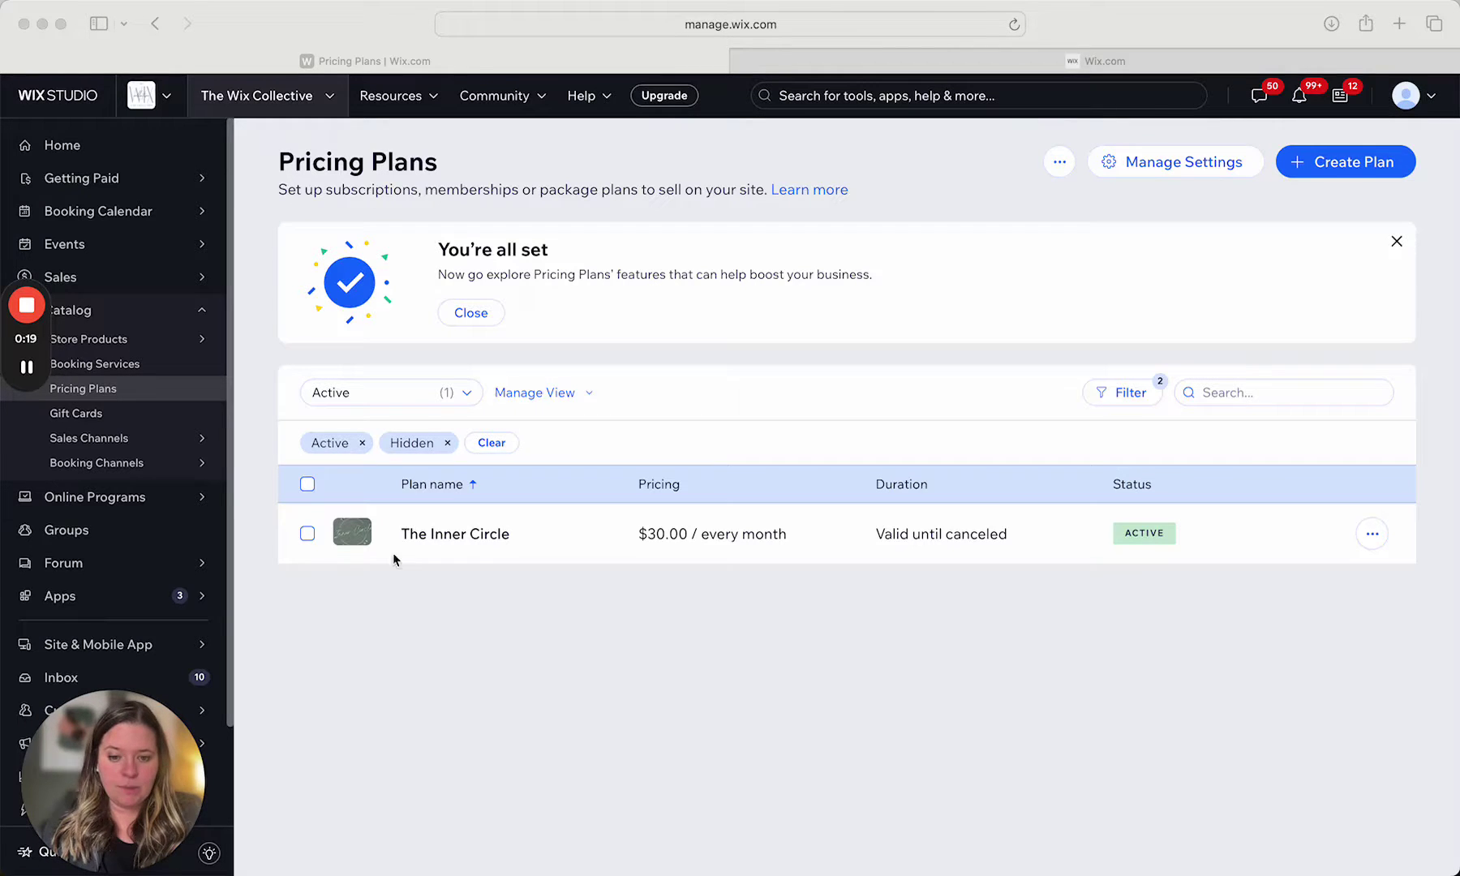
# Step: Open The Inner Circle pricing plan for editing and examine its name, description, cover image and feature list
pyautogui.click(462, 537)
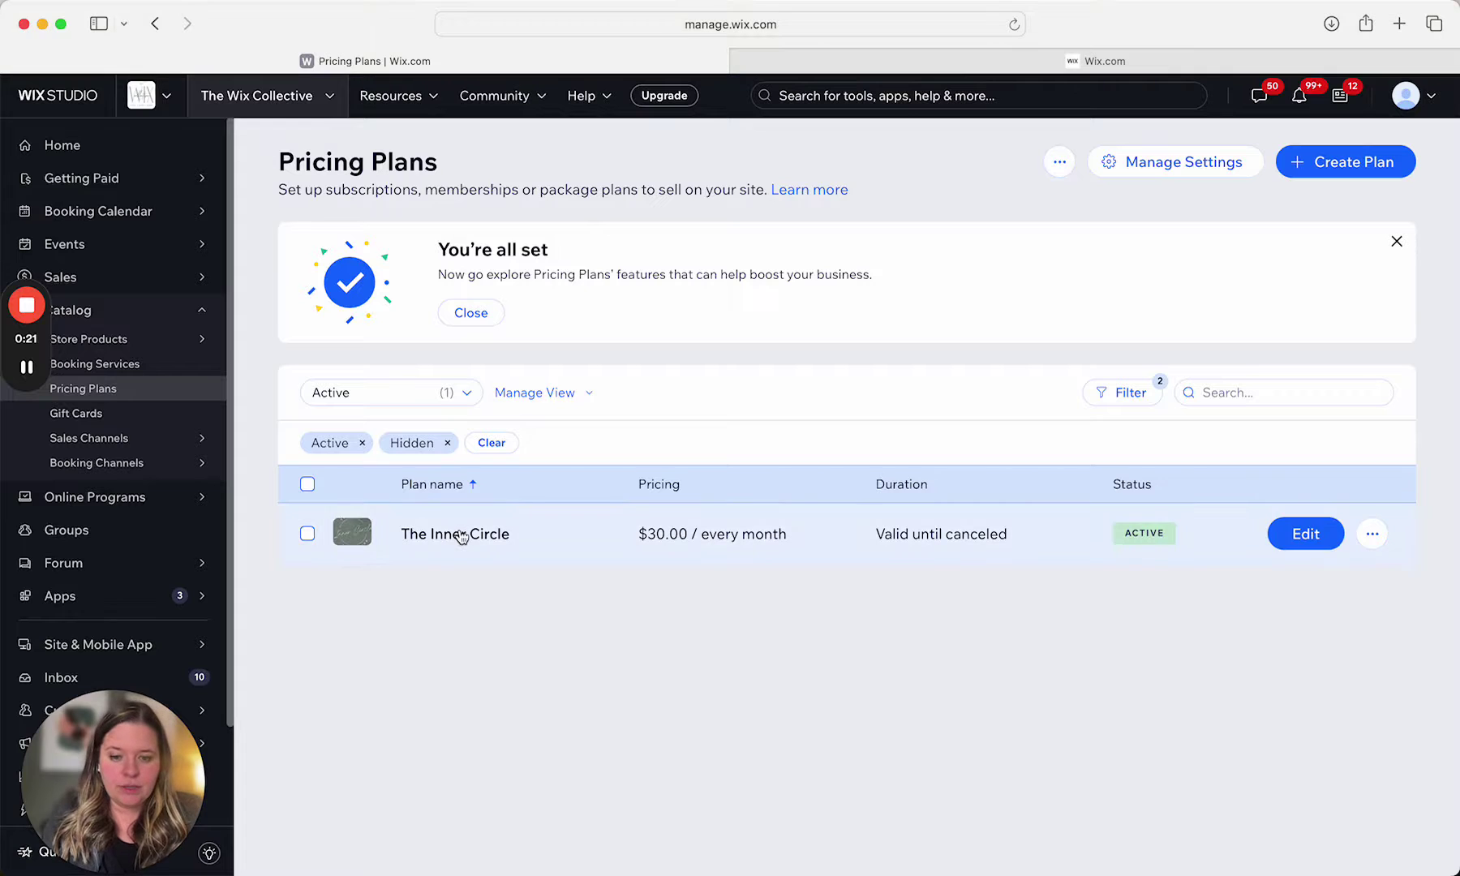
pyautogui.click(1319, 535)
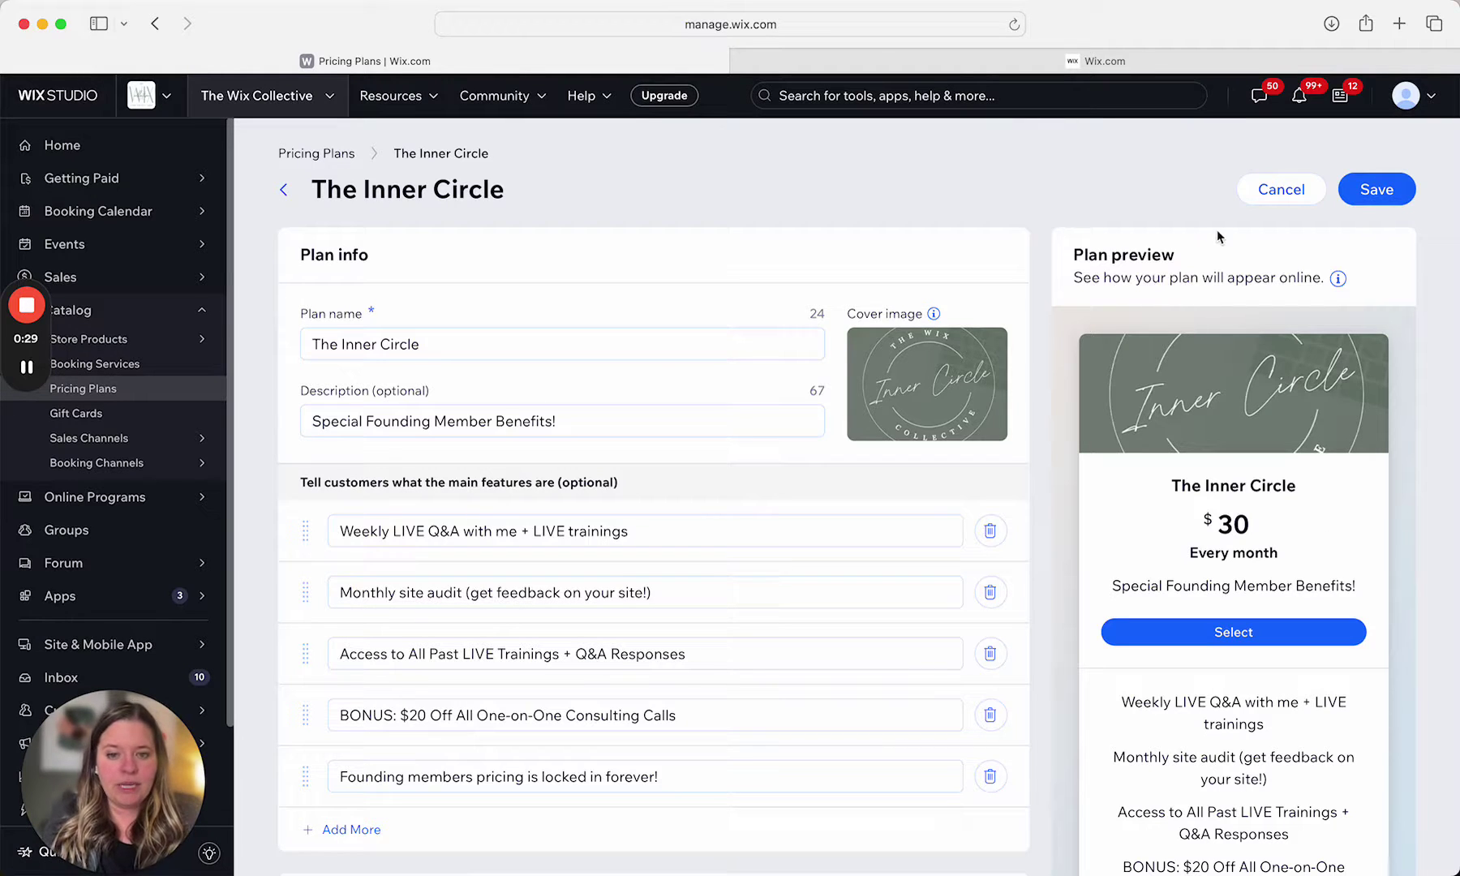
pyautogui.moveTo(948, 389)
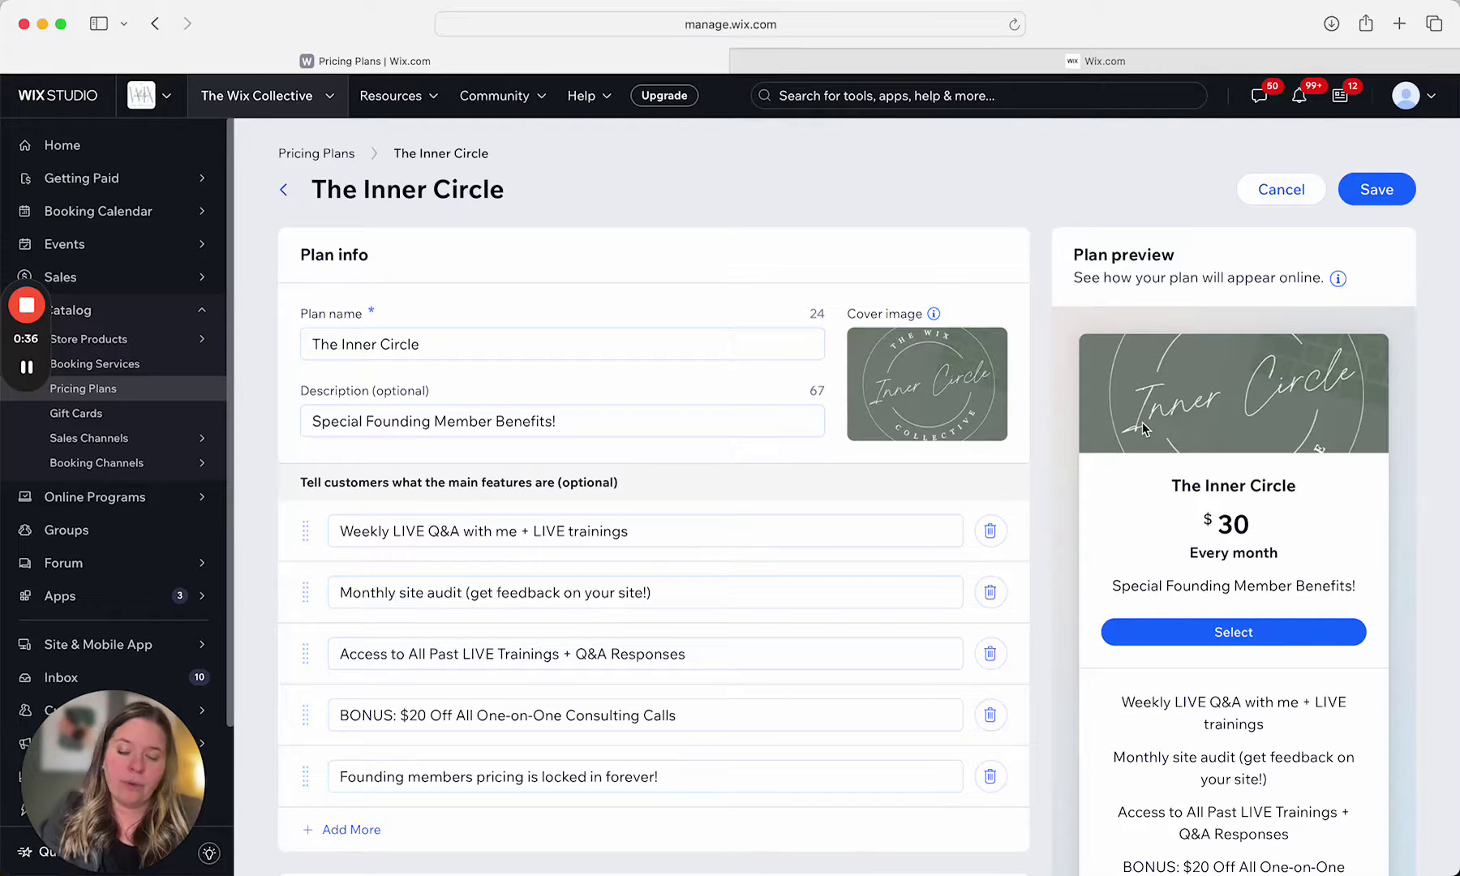
pyautogui.scroll(-1, 1152, 524)
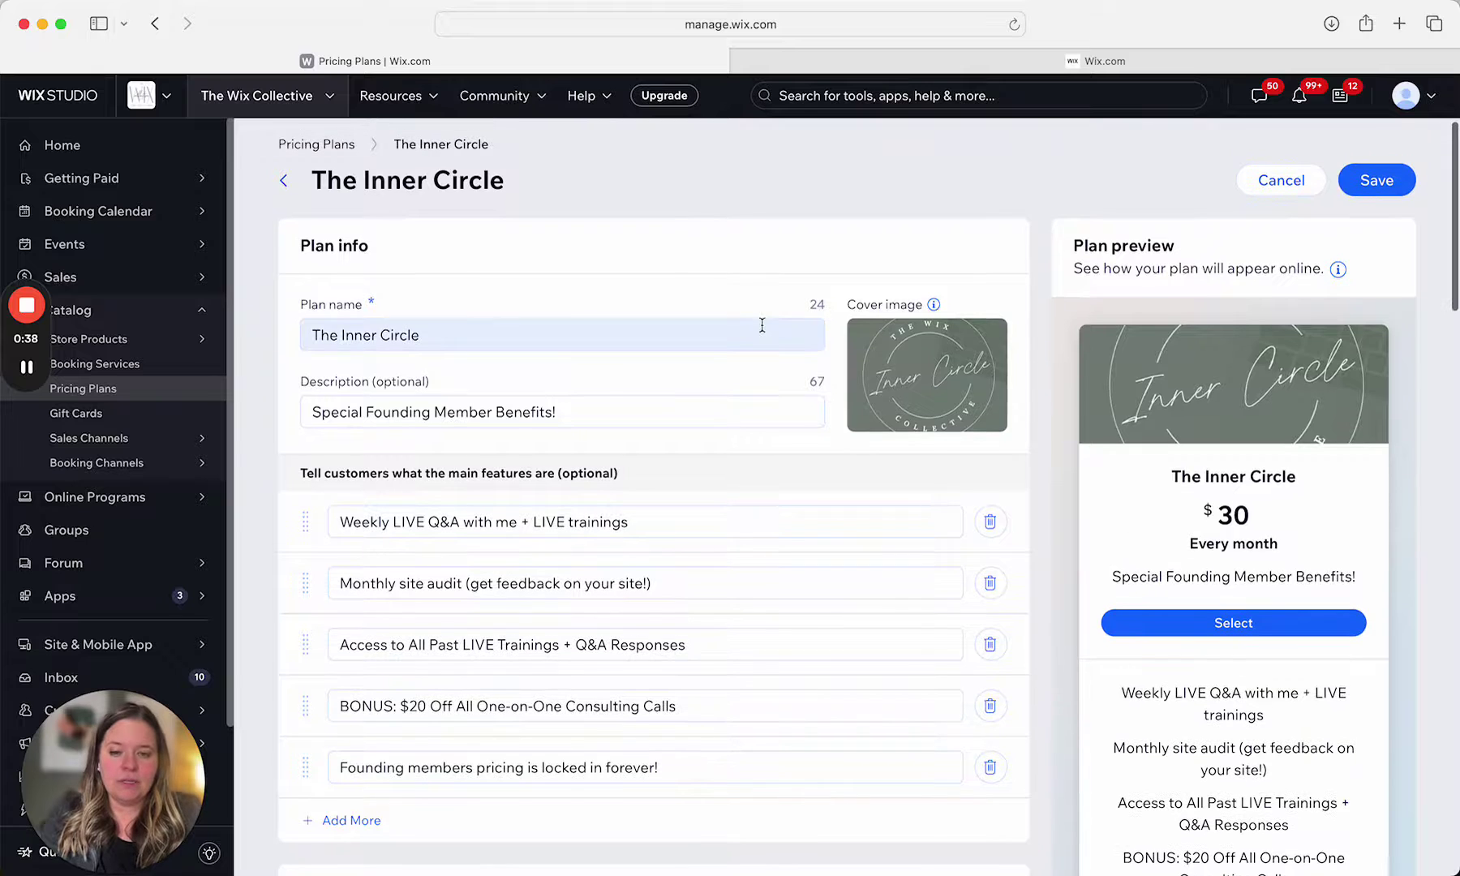
pyautogui.scroll(-3, 874, 335)
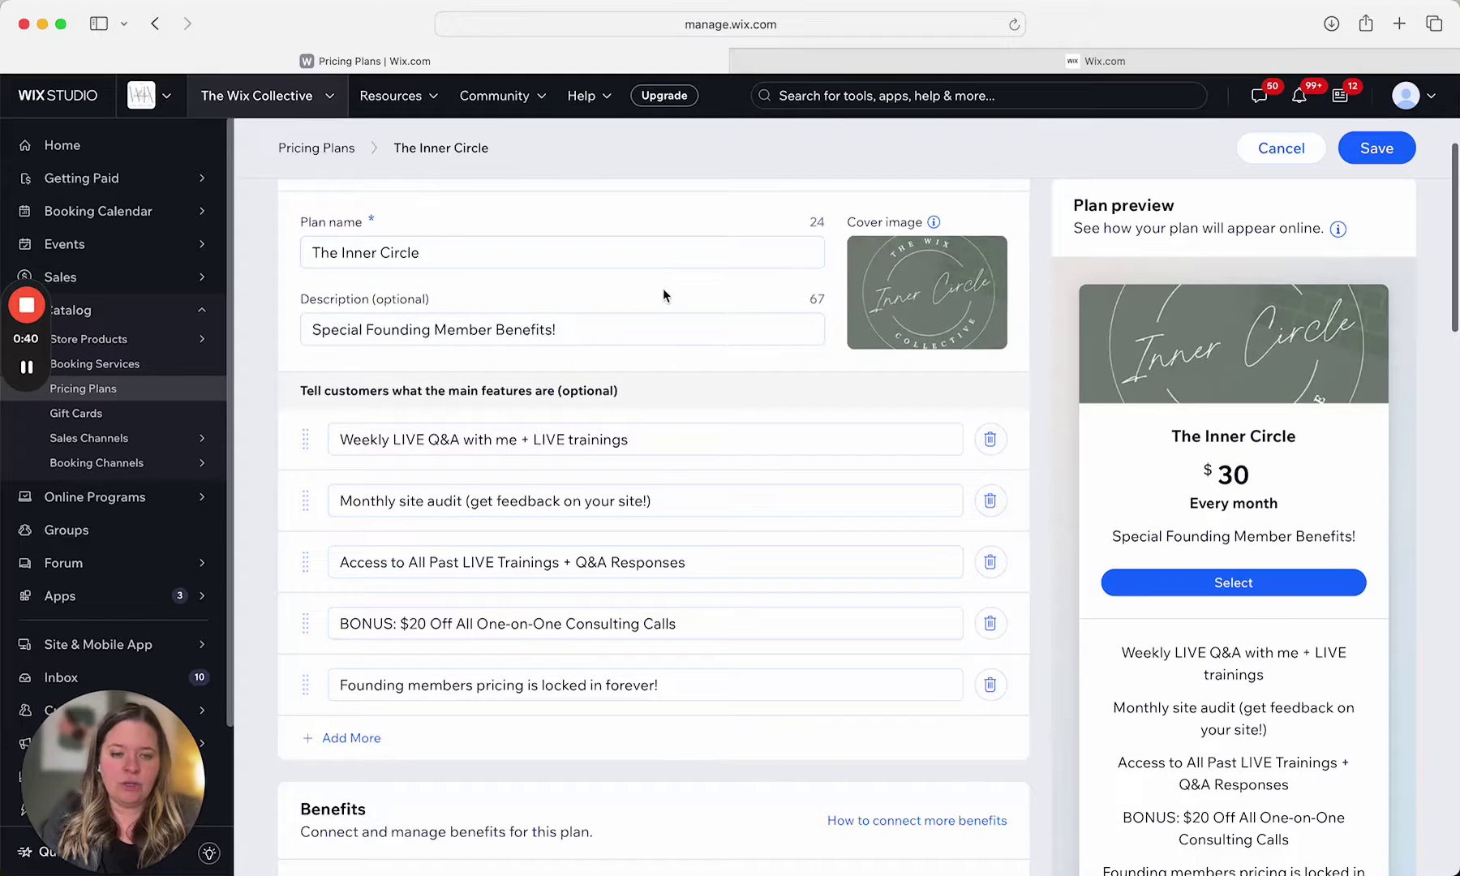
pyautogui.scroll(-2, 620, 324)
pyautogui.scroll(-2, 620, 324)
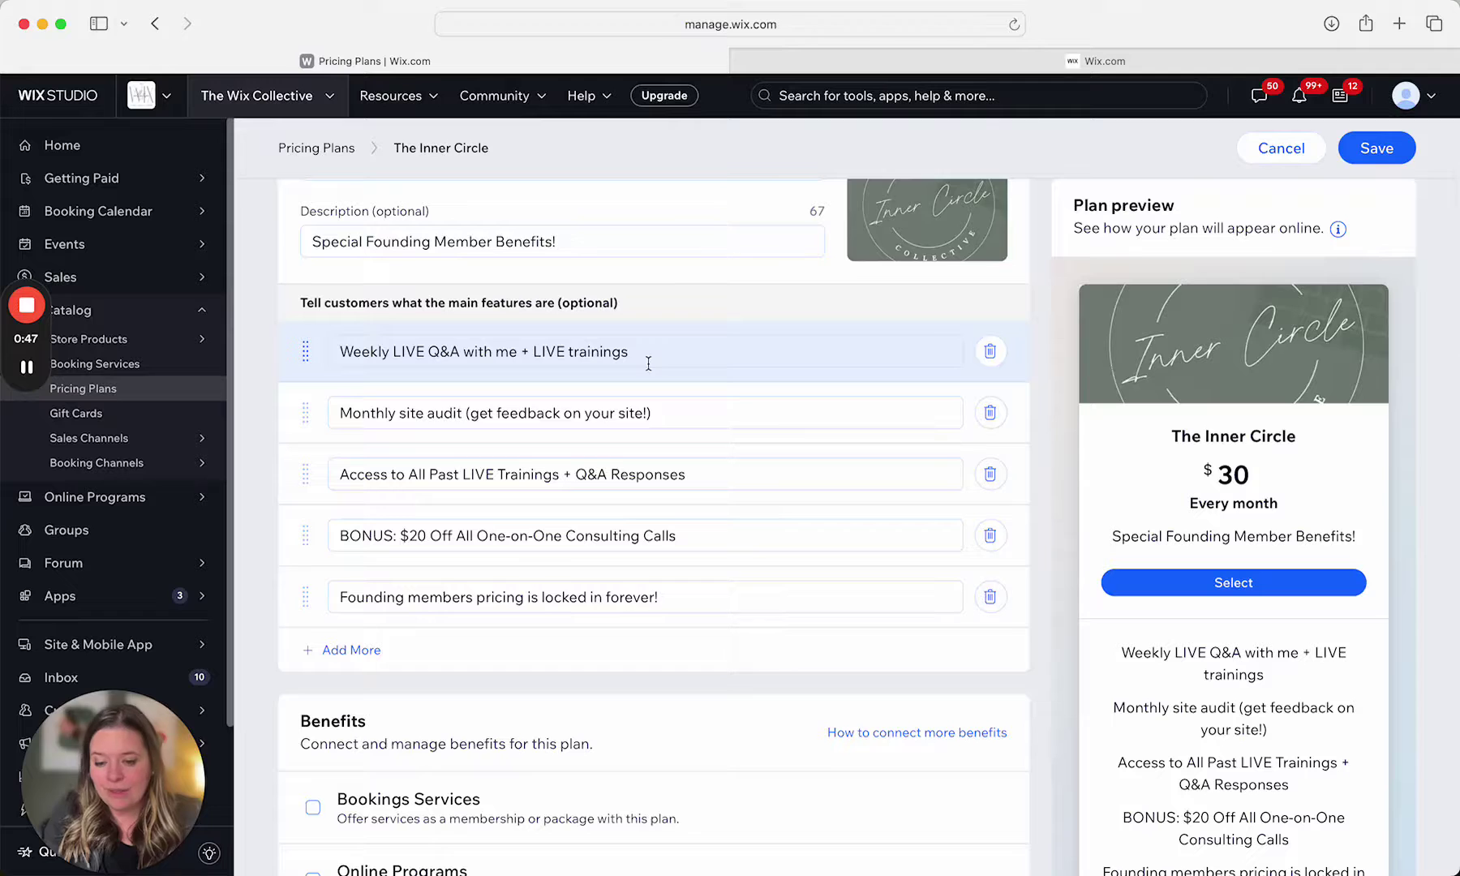
pyautogui.scroll(-2, 648, 364)
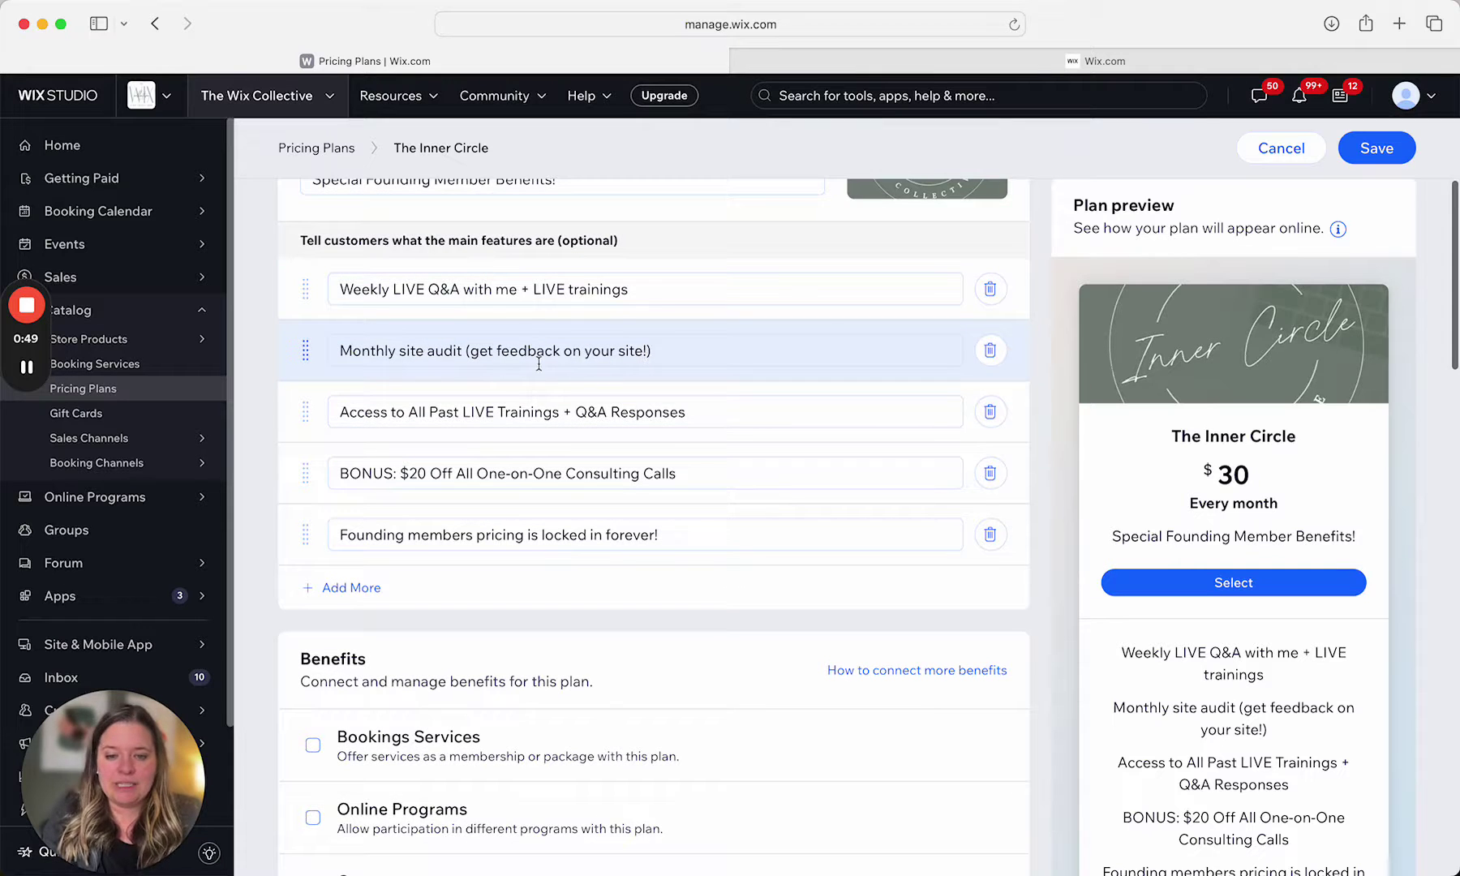
pyautogui.scroll(-2, 570, 431)
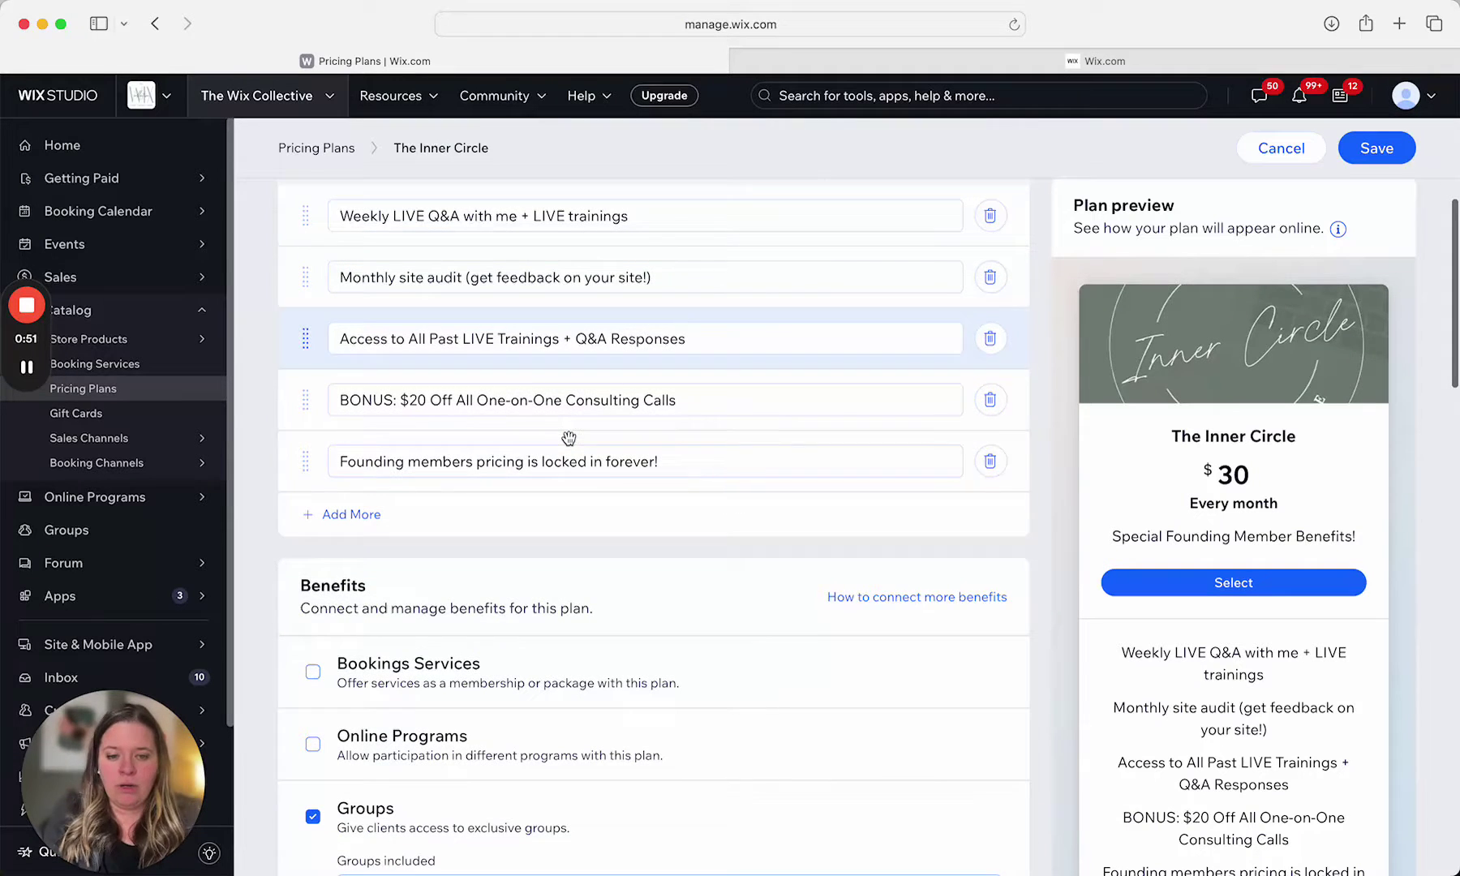
pyautogui.scroll(-2, 576, 389)
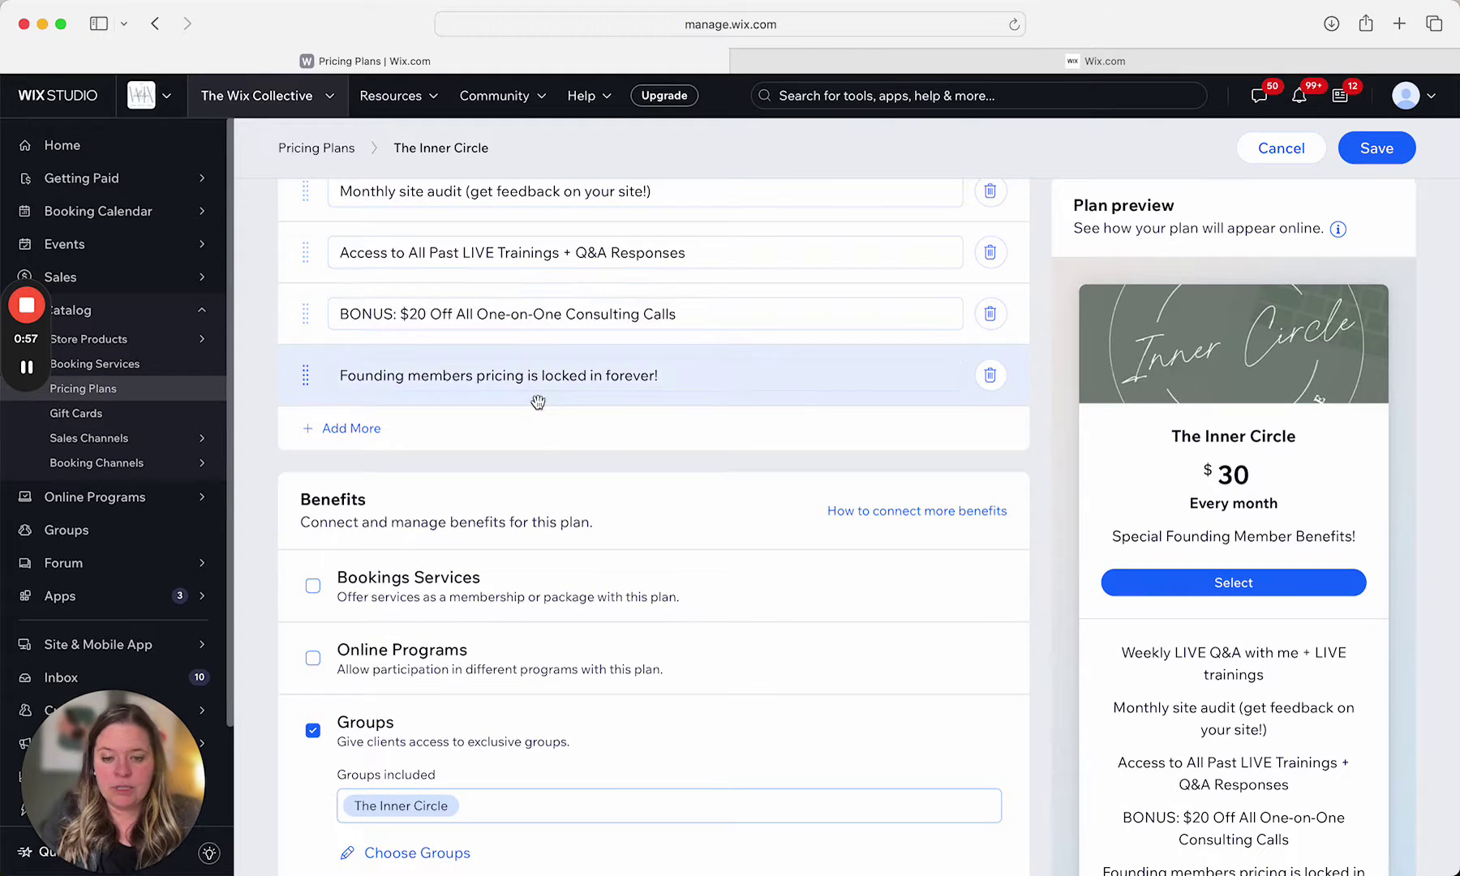
# Step: Examine the plan's connected benefits, pricing options and subscription settings
pyautogui.scroll(-4, 531, 620)
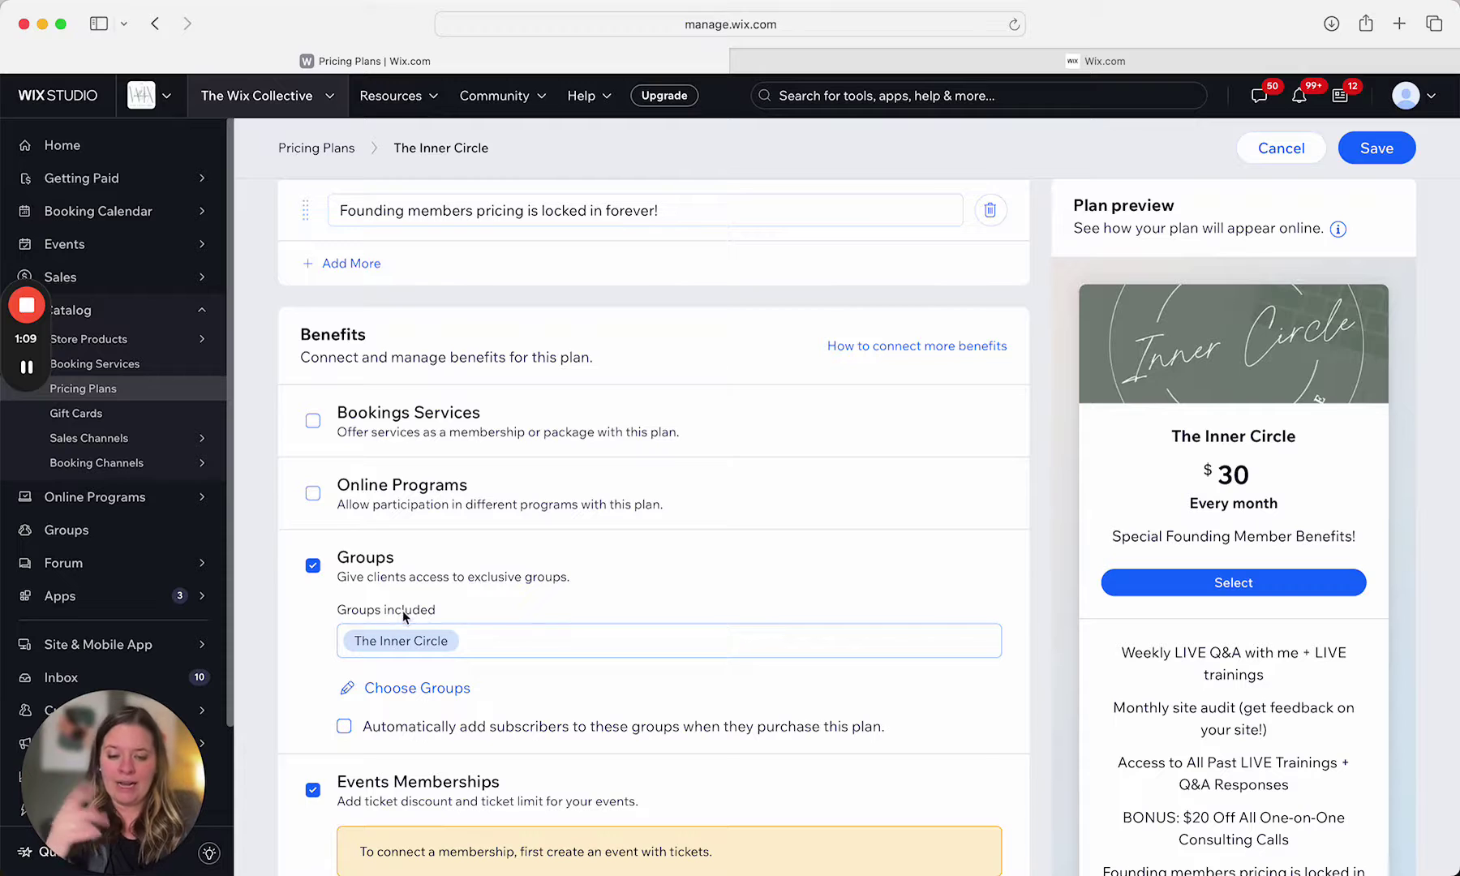
pyautogui.scroll(-3, 402, 640)
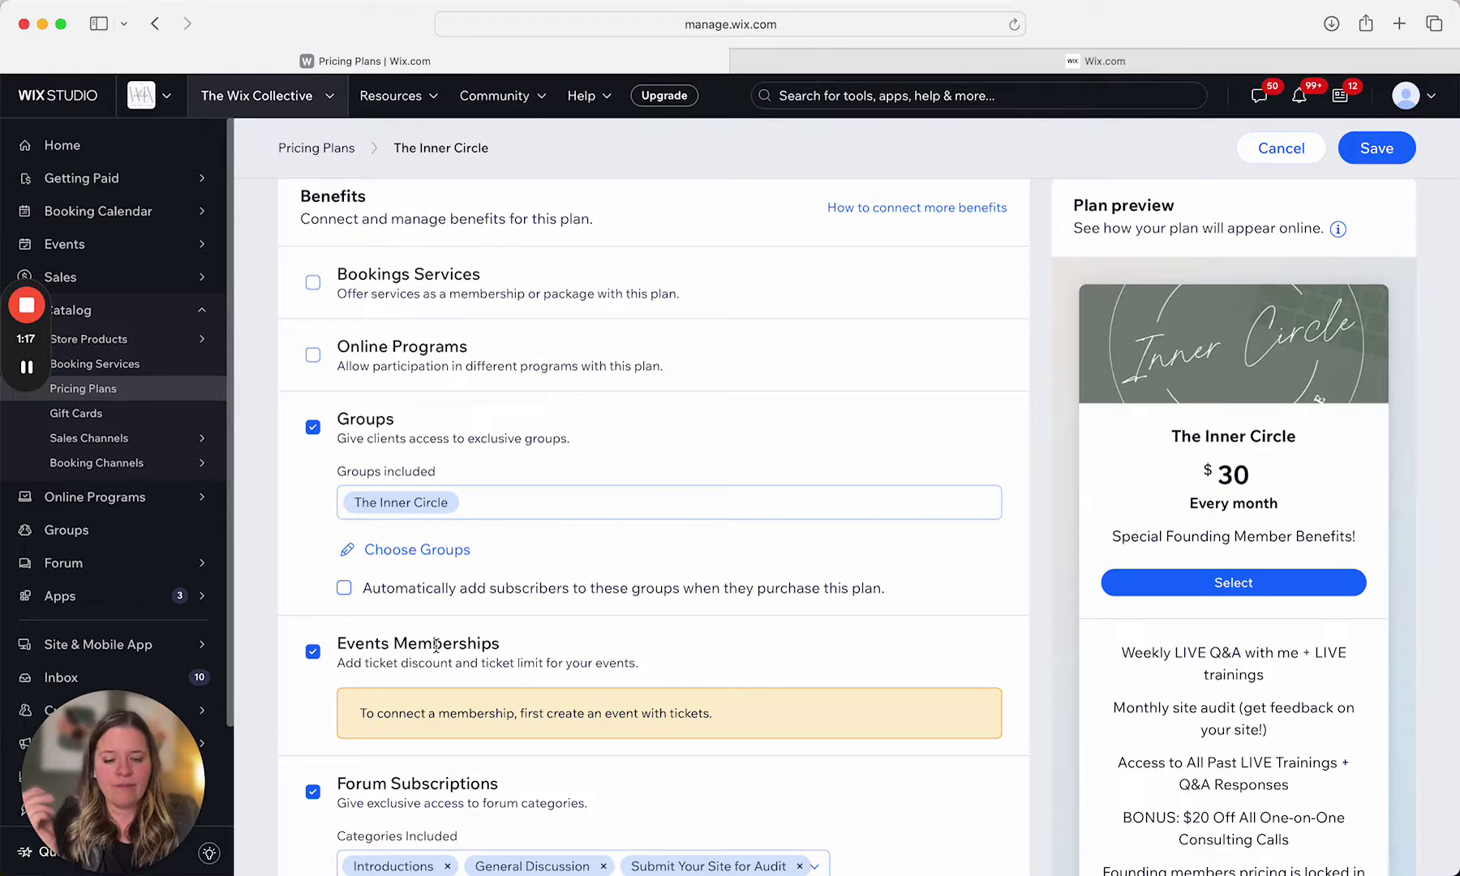
pyautogui.scroll(-3, 451, 714)
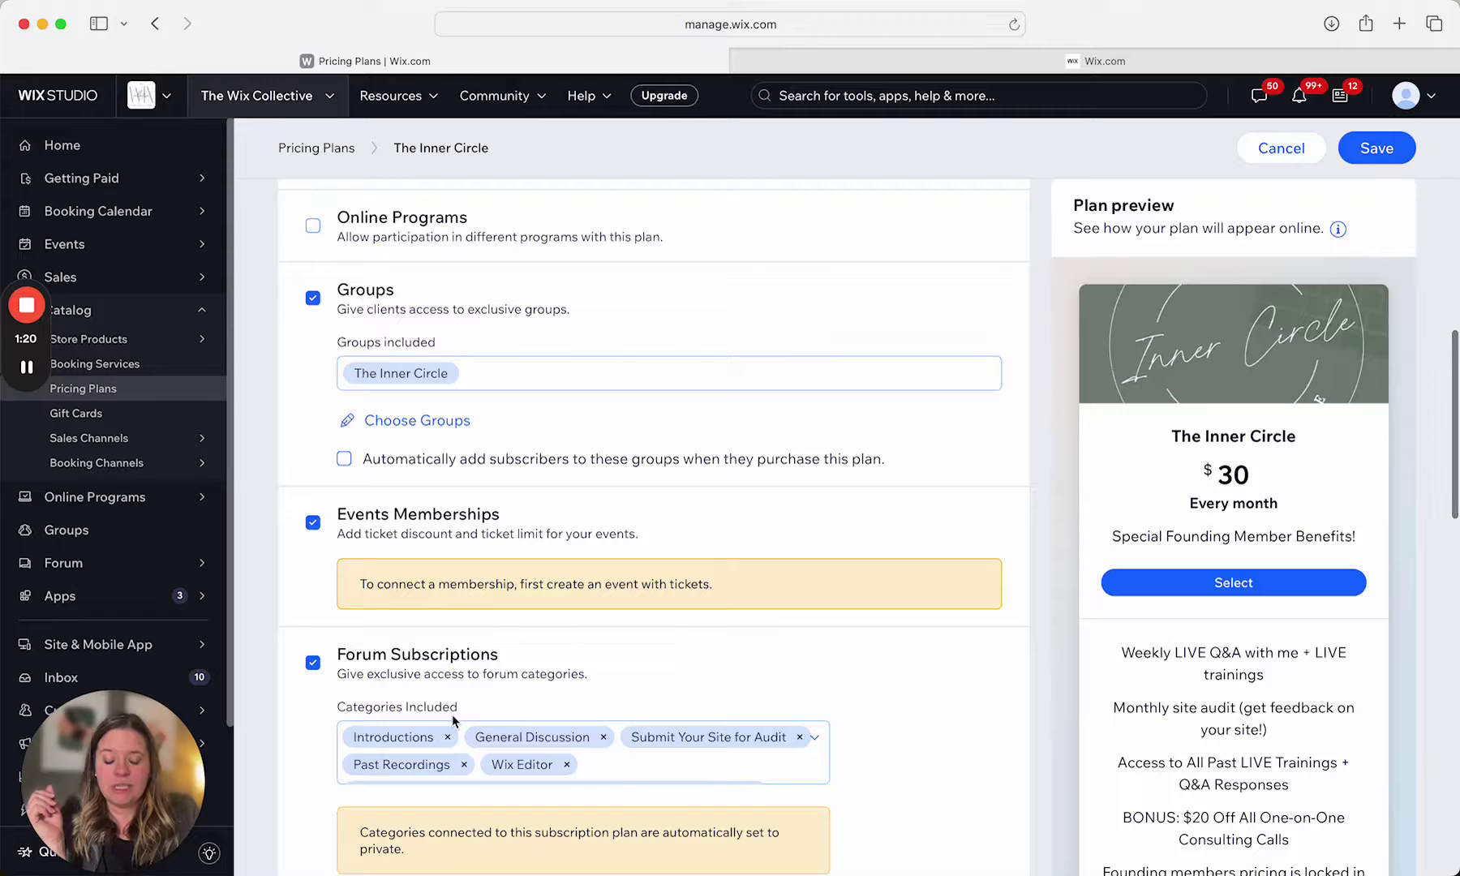
pyautogui.scroll(-1, 452, 713)
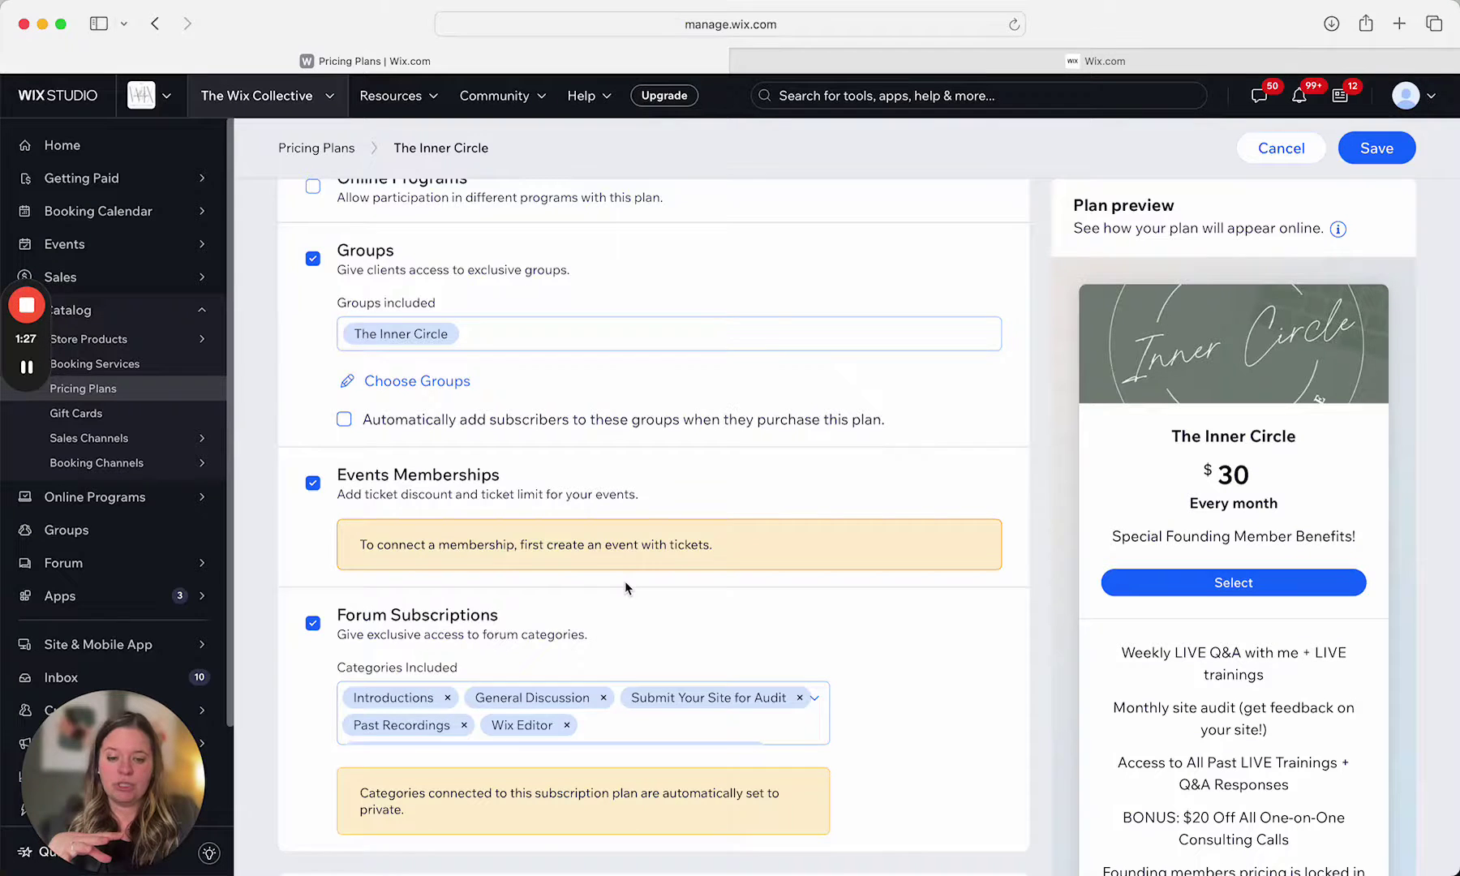
pyautogui.scroll(-4, 628, 589)
pyautogui.scroll(-10, 625, 587)
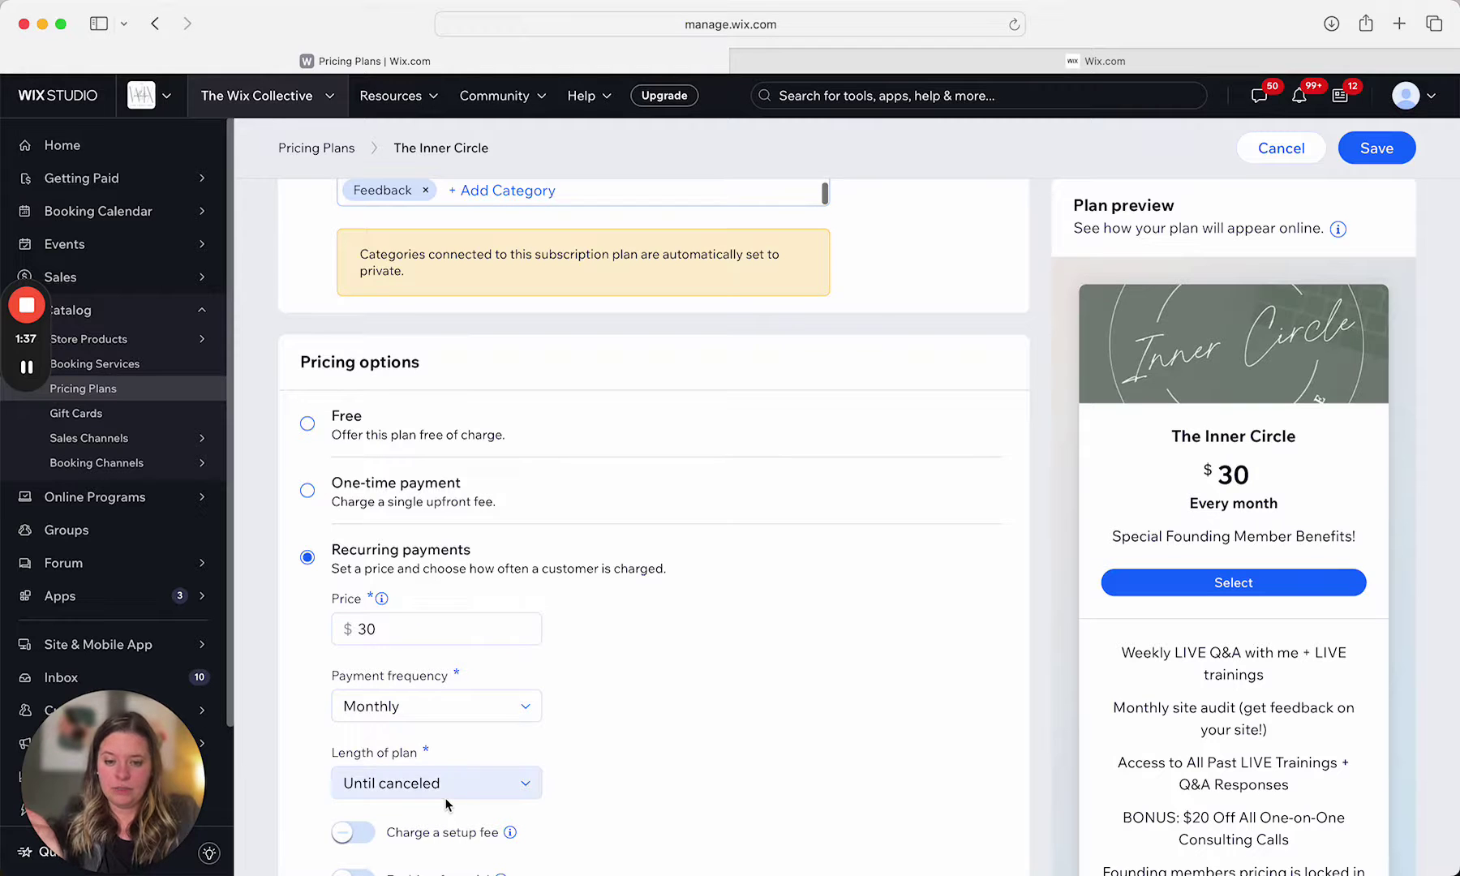
pyautogui.scroll(-1, 486, 771)
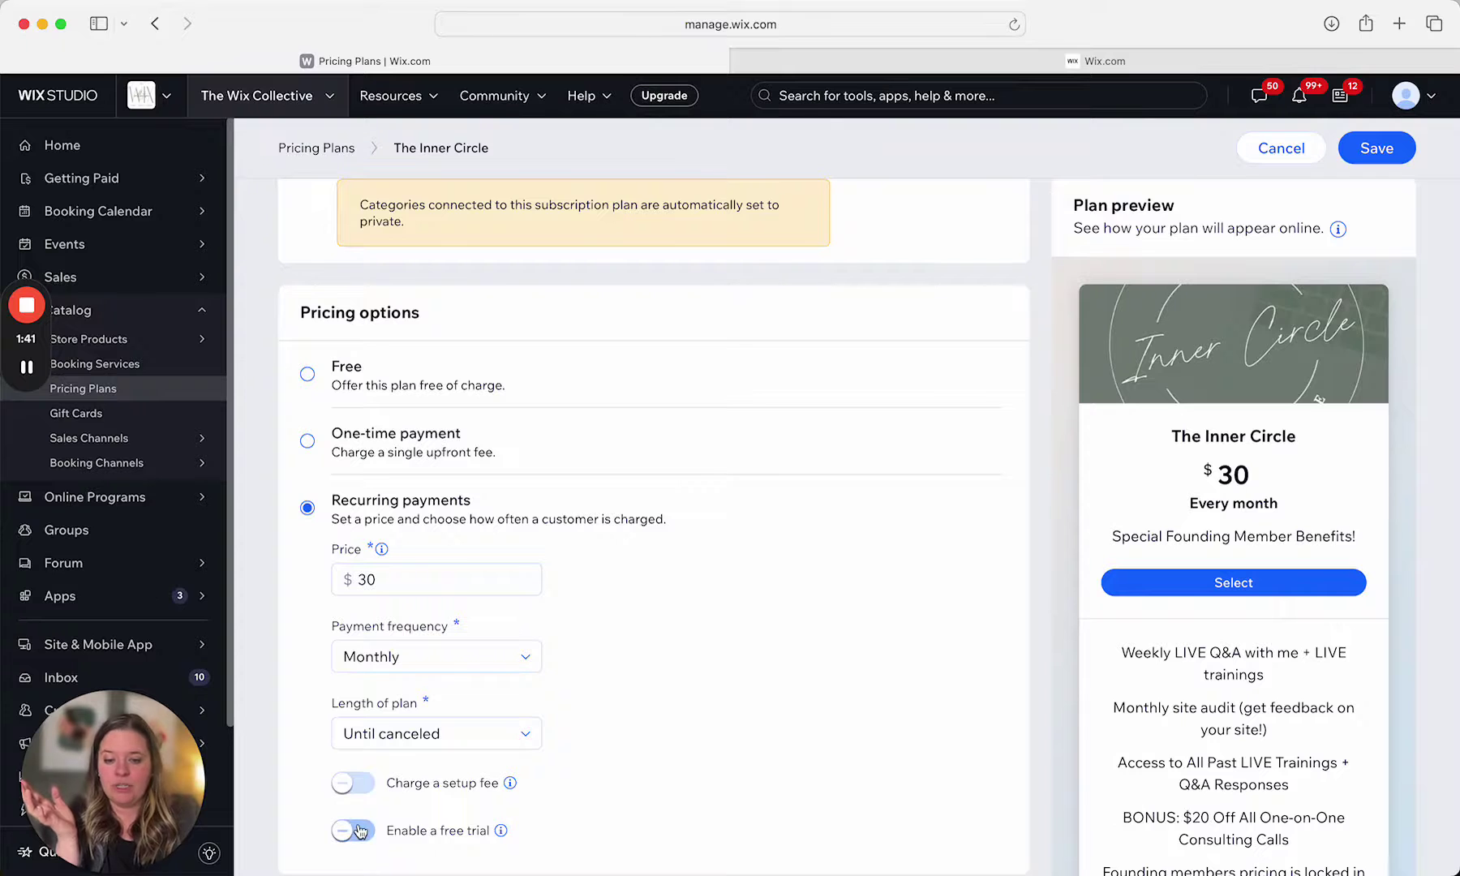
pyautogui.scroll(-10, 360, 831)
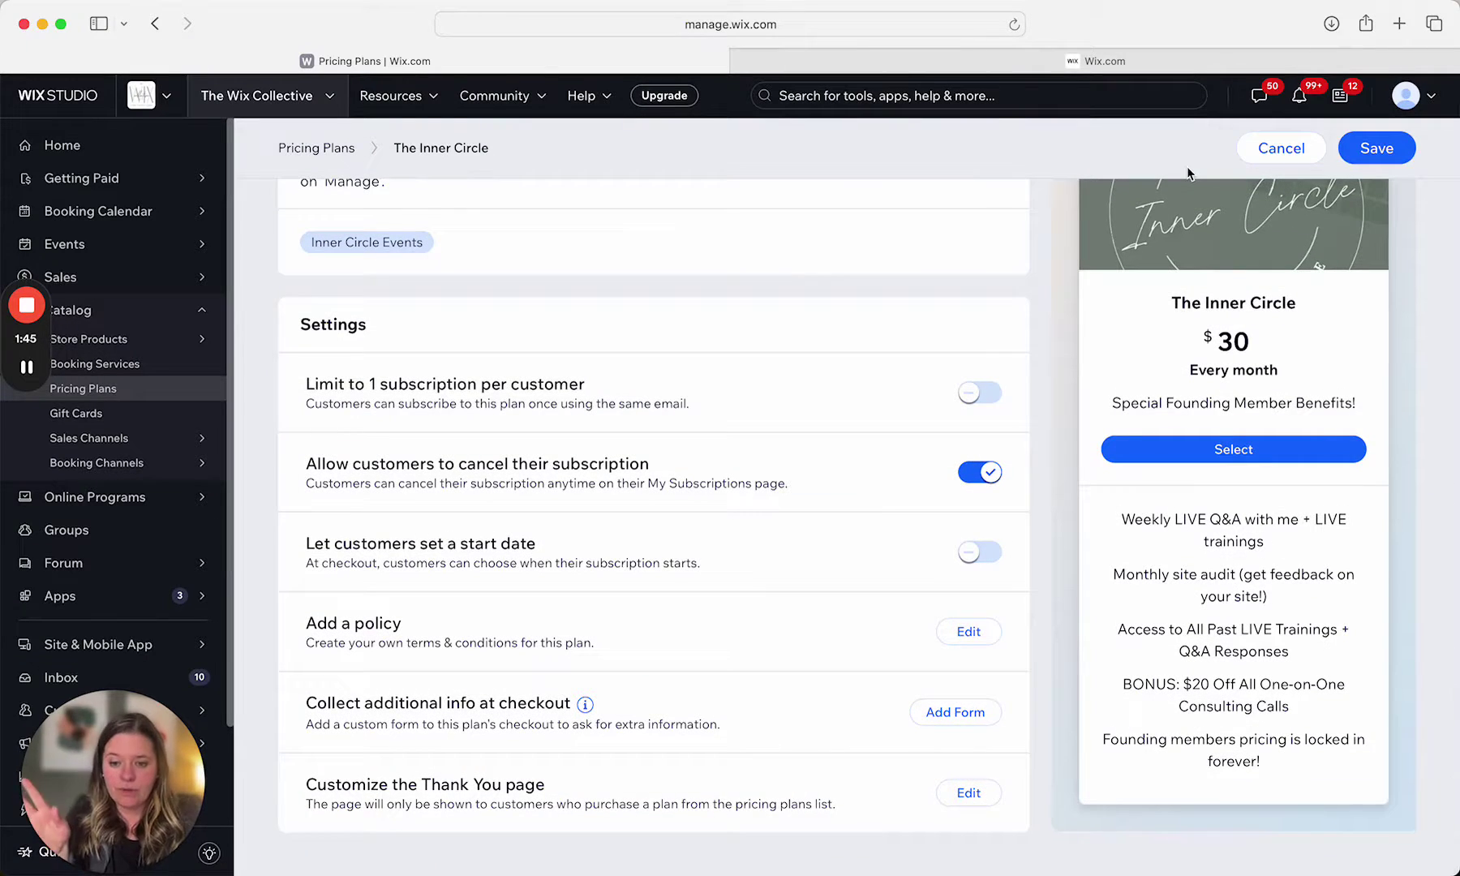
# Step: Open the live site thewixcollective.com in a new browser tab
pyautogui.click(1046, 58)
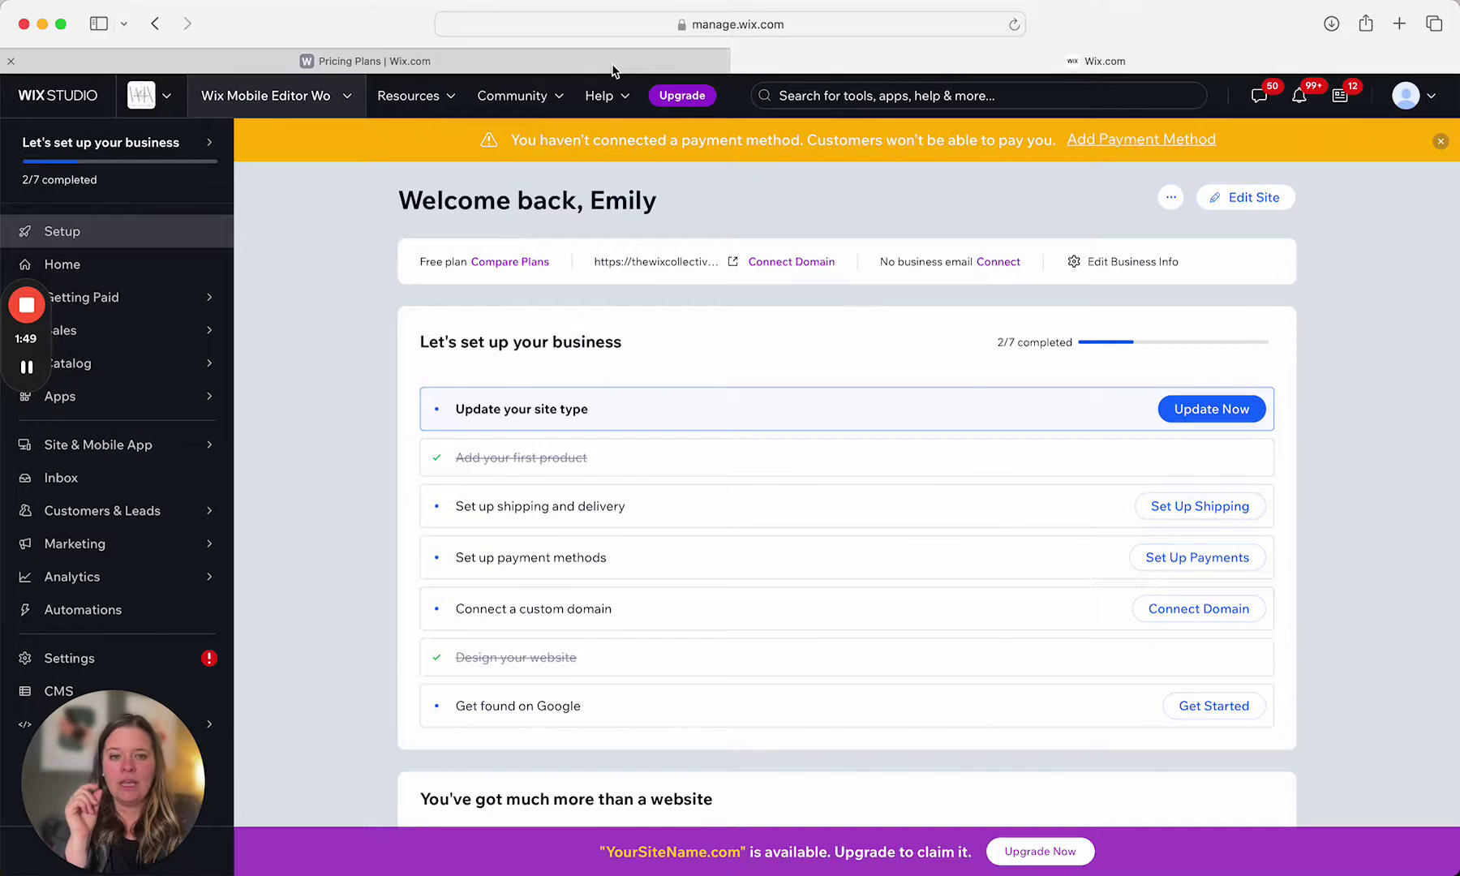
pyautogui.click(613, 69)
pyautogui.click(1002, 57)
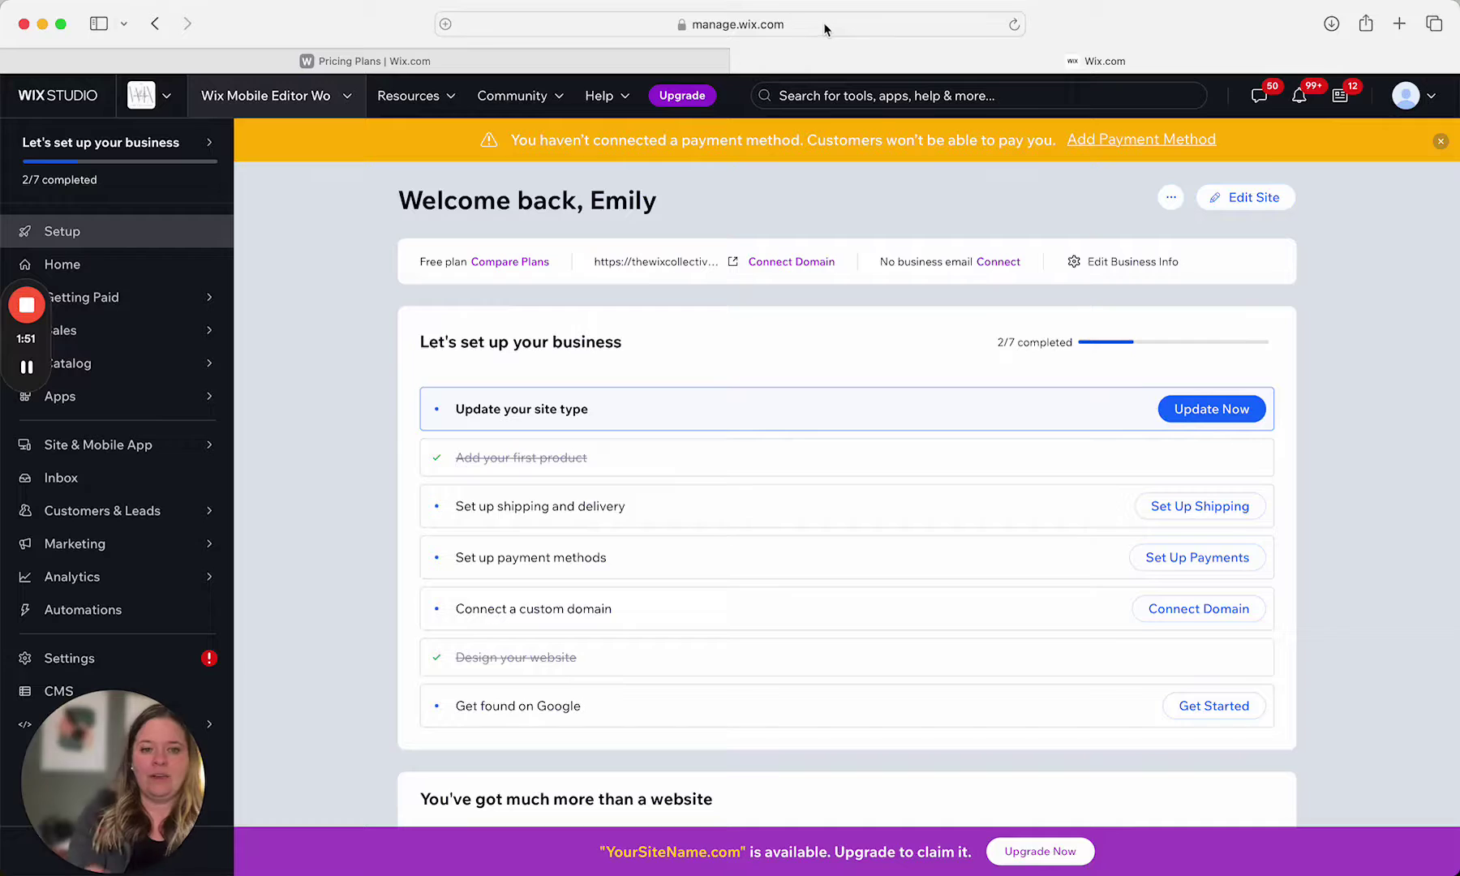
pyautogui.press('super+t')
pyautogui.write('thewixcollective.com')
pyautogui.press('Return')
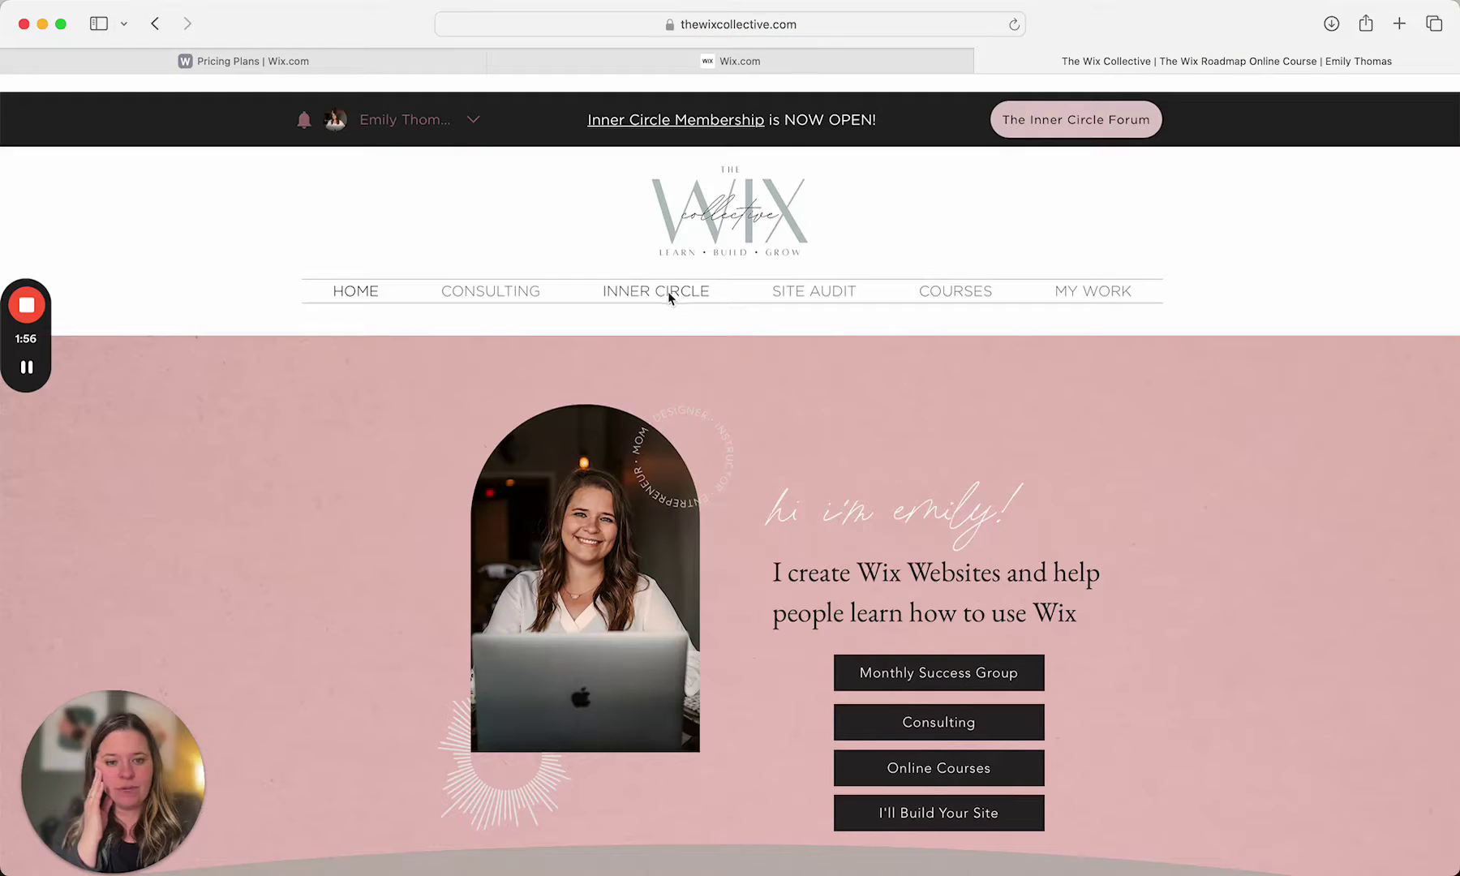
# Step: Go to the site's Inner Circle page and follow its $30/mo join offer to the plan card
pyautogui.click(664, 293)
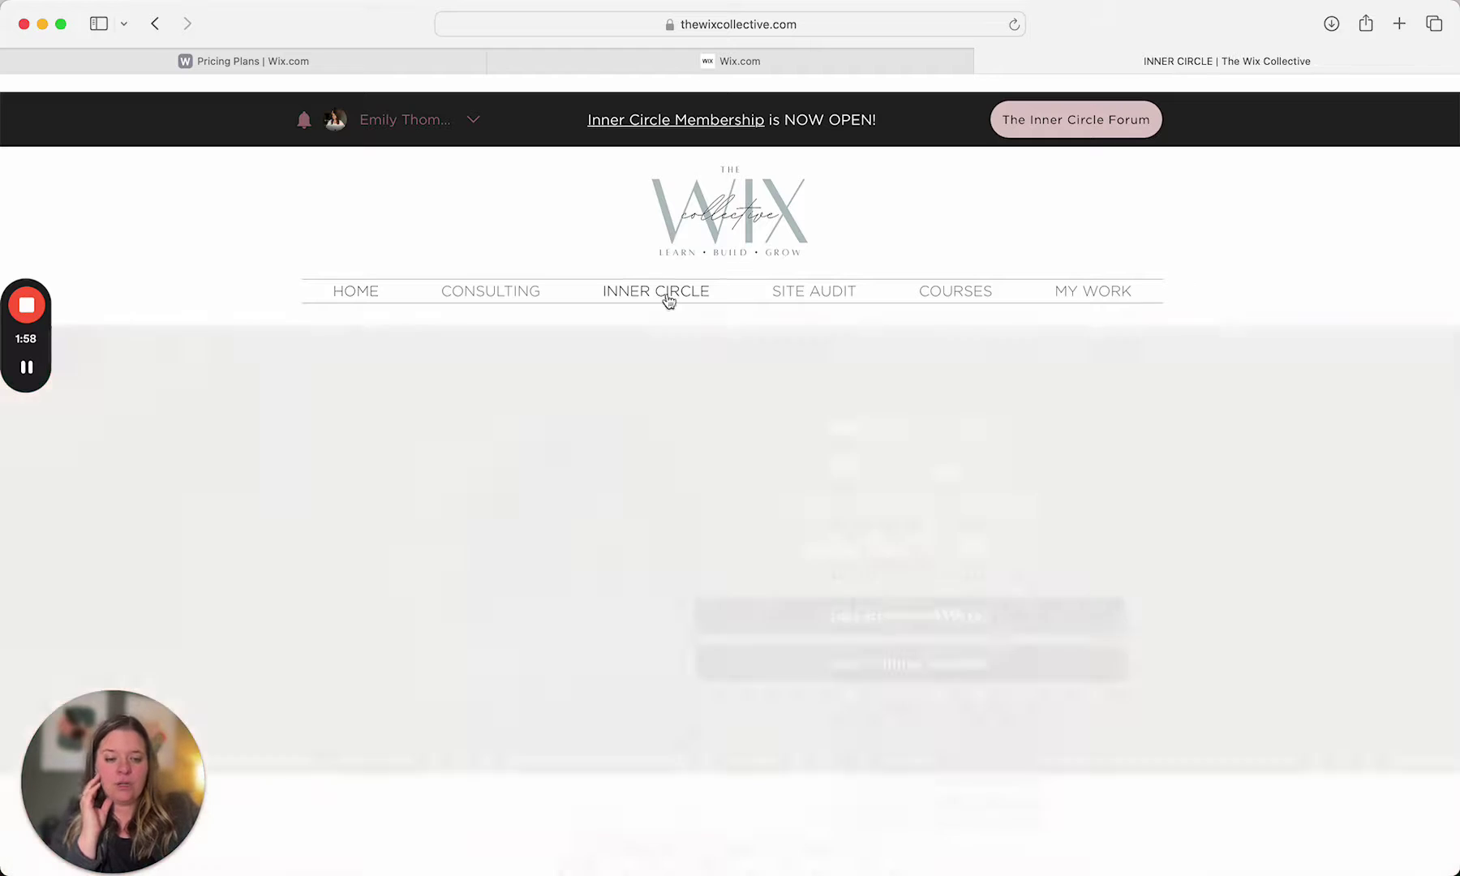
pyautogui.scroll(-3, 787, 452)
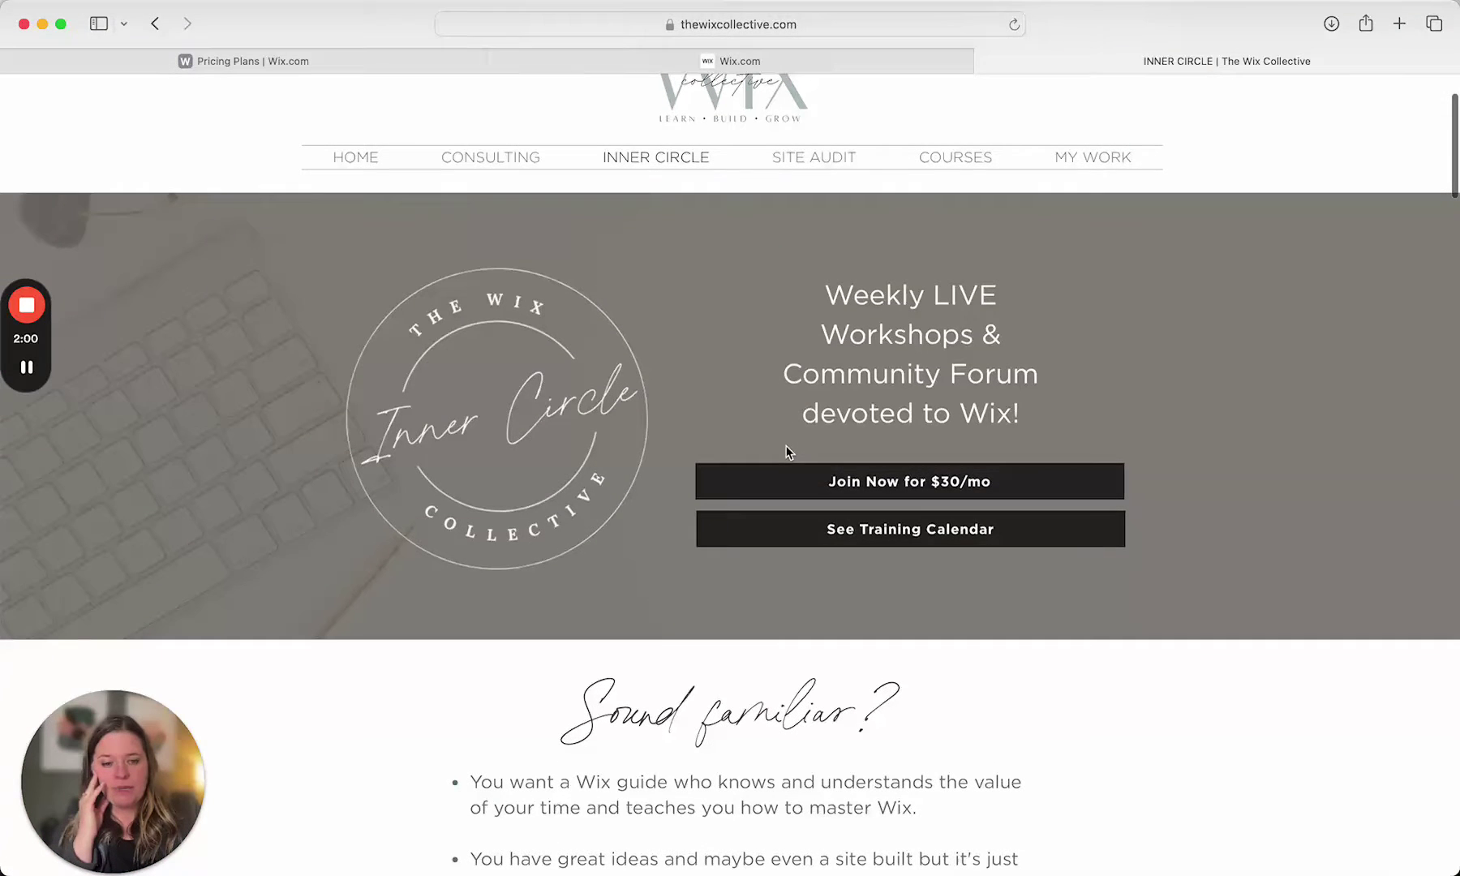
pyautogui.click(931, 483)
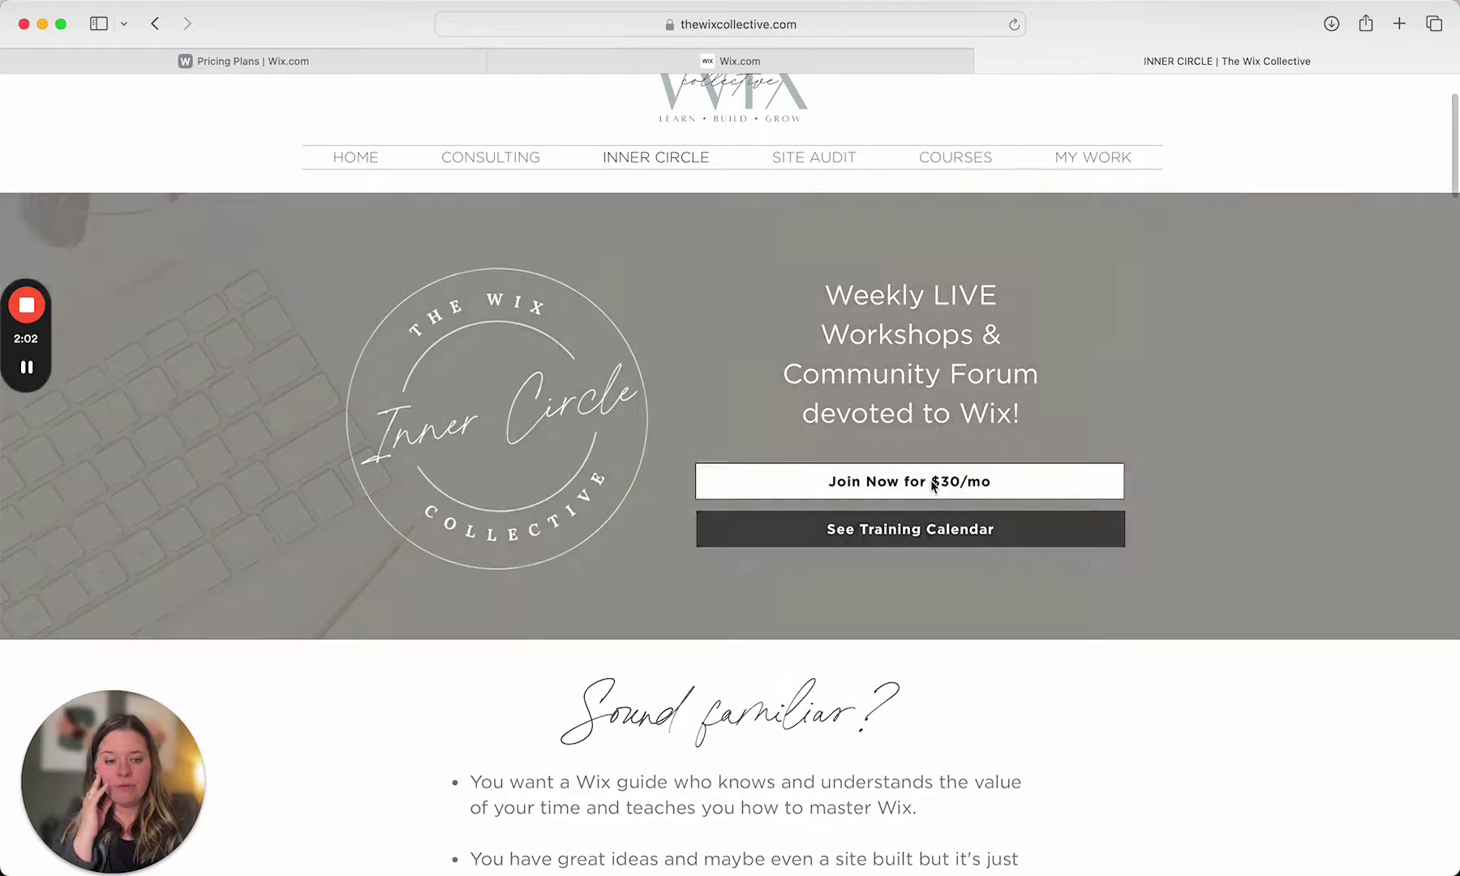
pyautogui.scroll(-4, 765, 513)
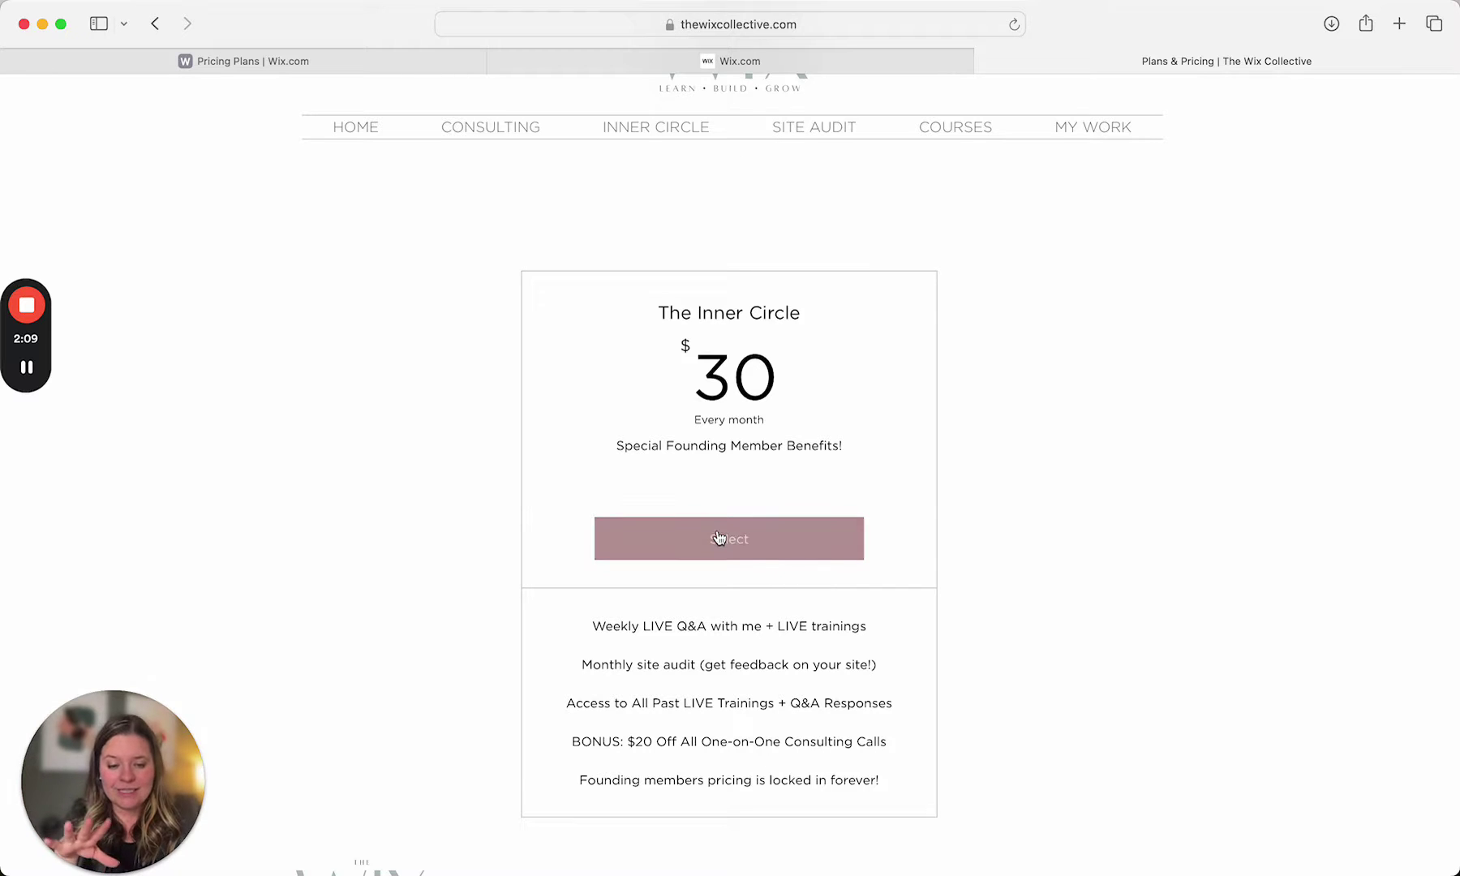
# Step: Examine the checkout form for The Inner Circle plan and close its browser tab
pyautogui.click(741, 552)
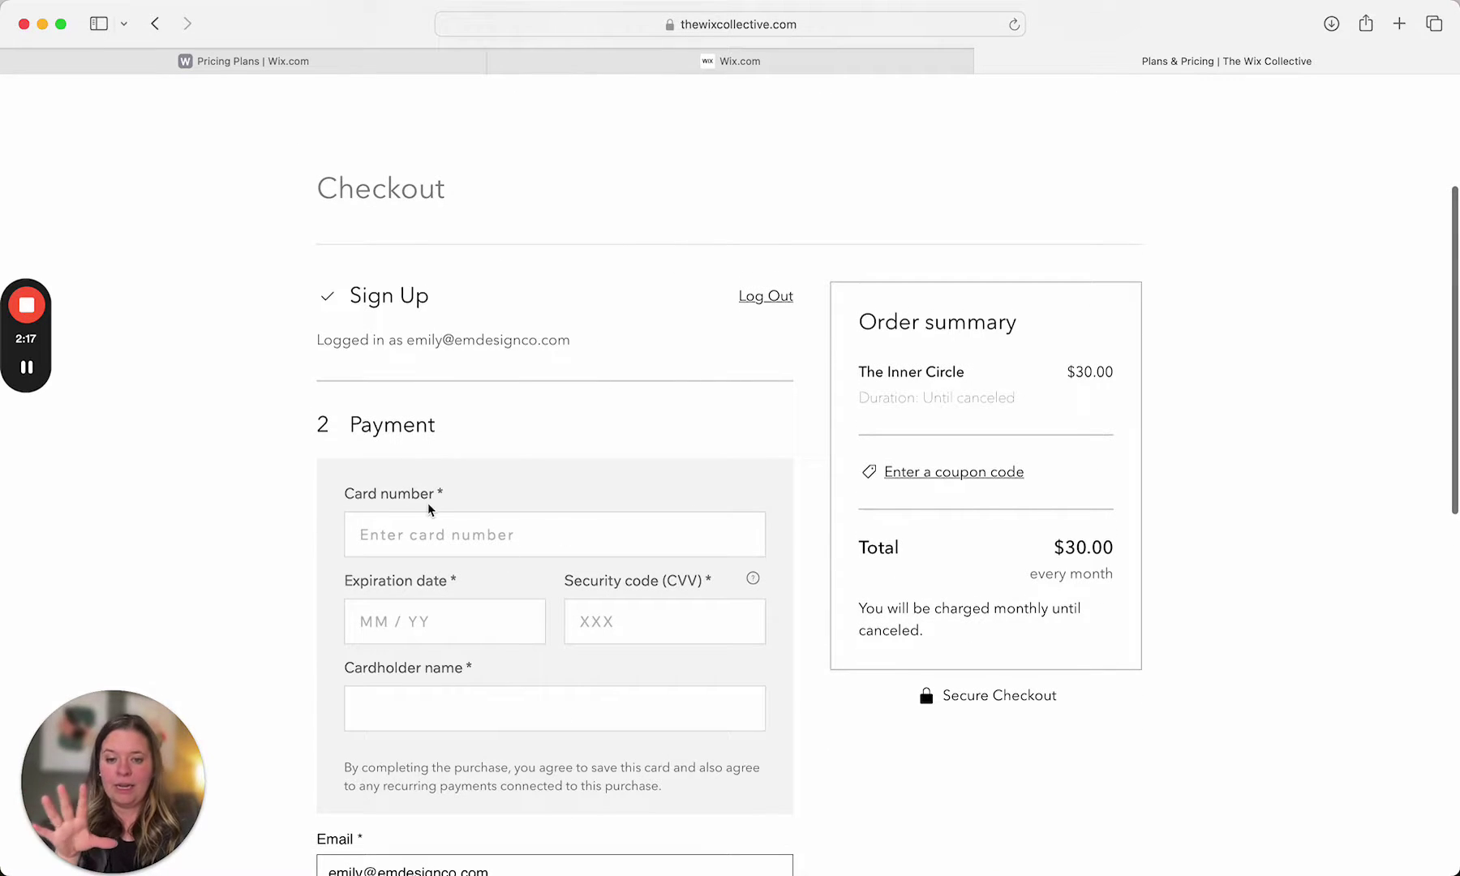
pyautogui.scroll(-4, 430, 510)
pyautogui.scroll(-15, 435, 542)
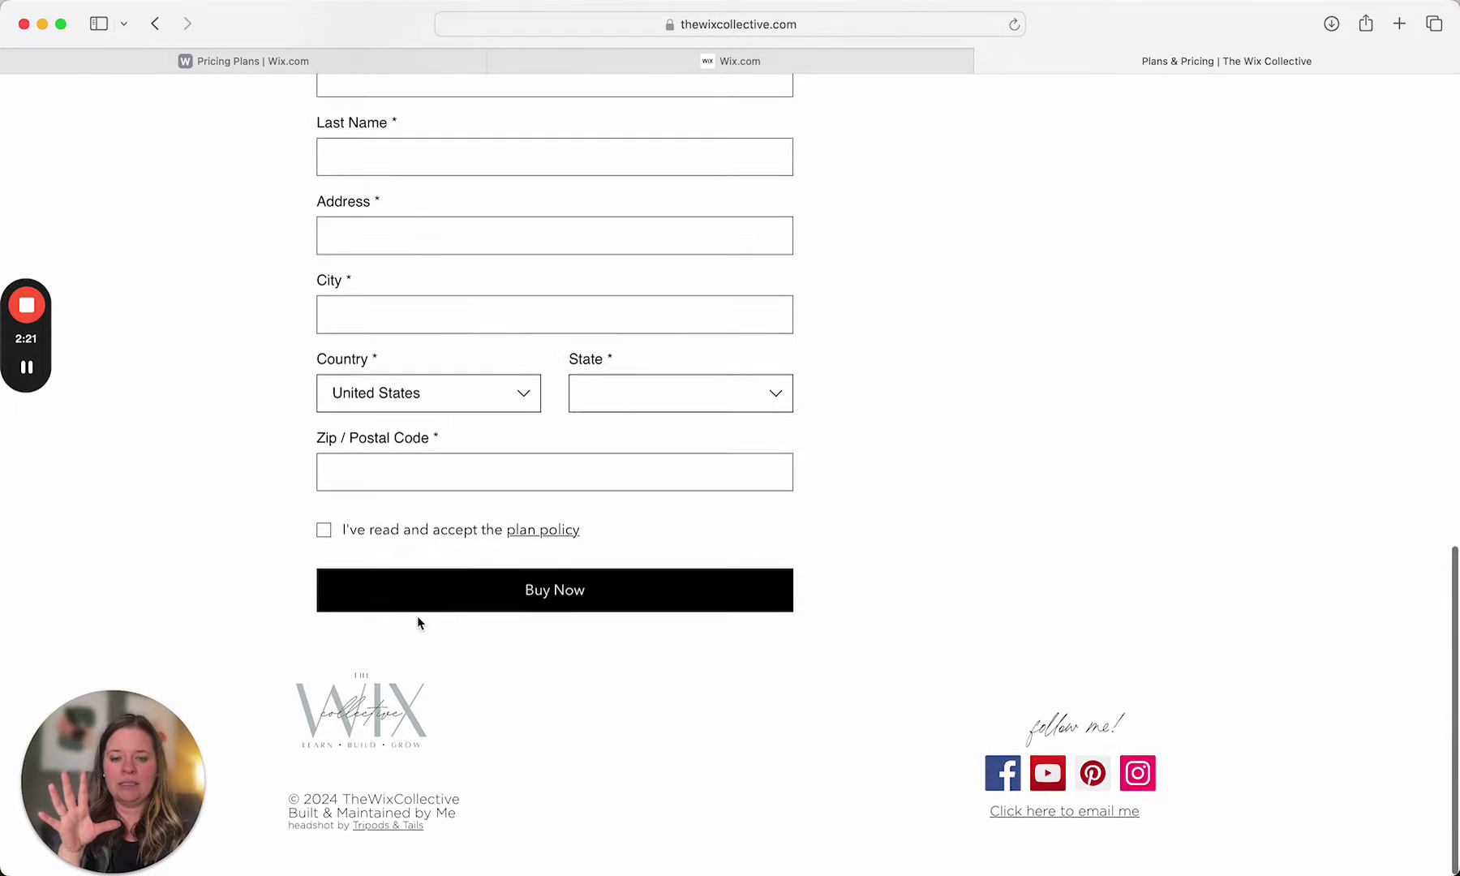
pyautogui.click(538, 604)
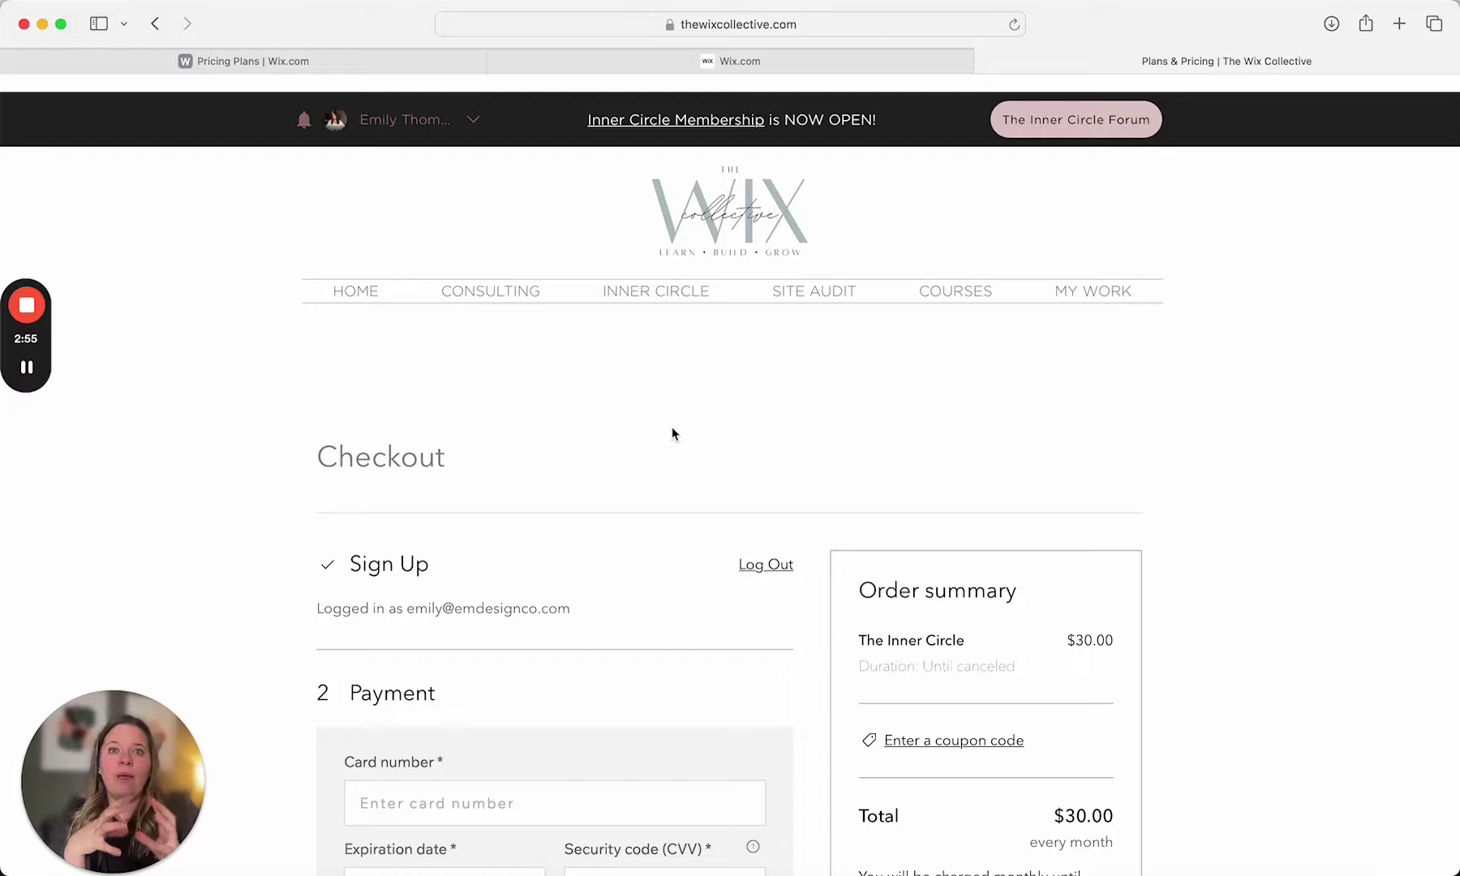
pyautogui.click(703, 65)
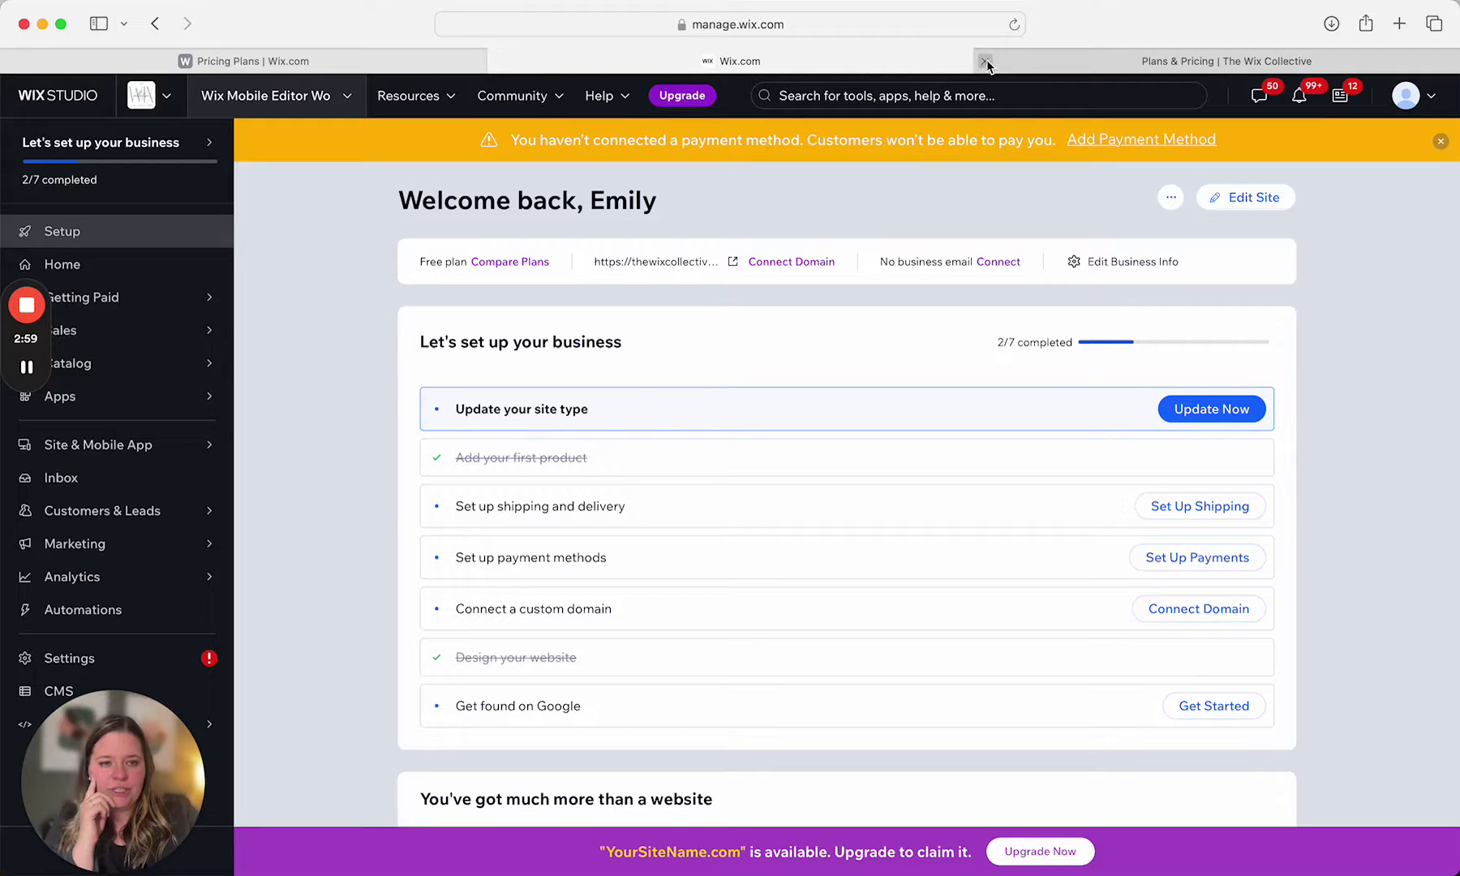
pyautogui.click(986, 61)
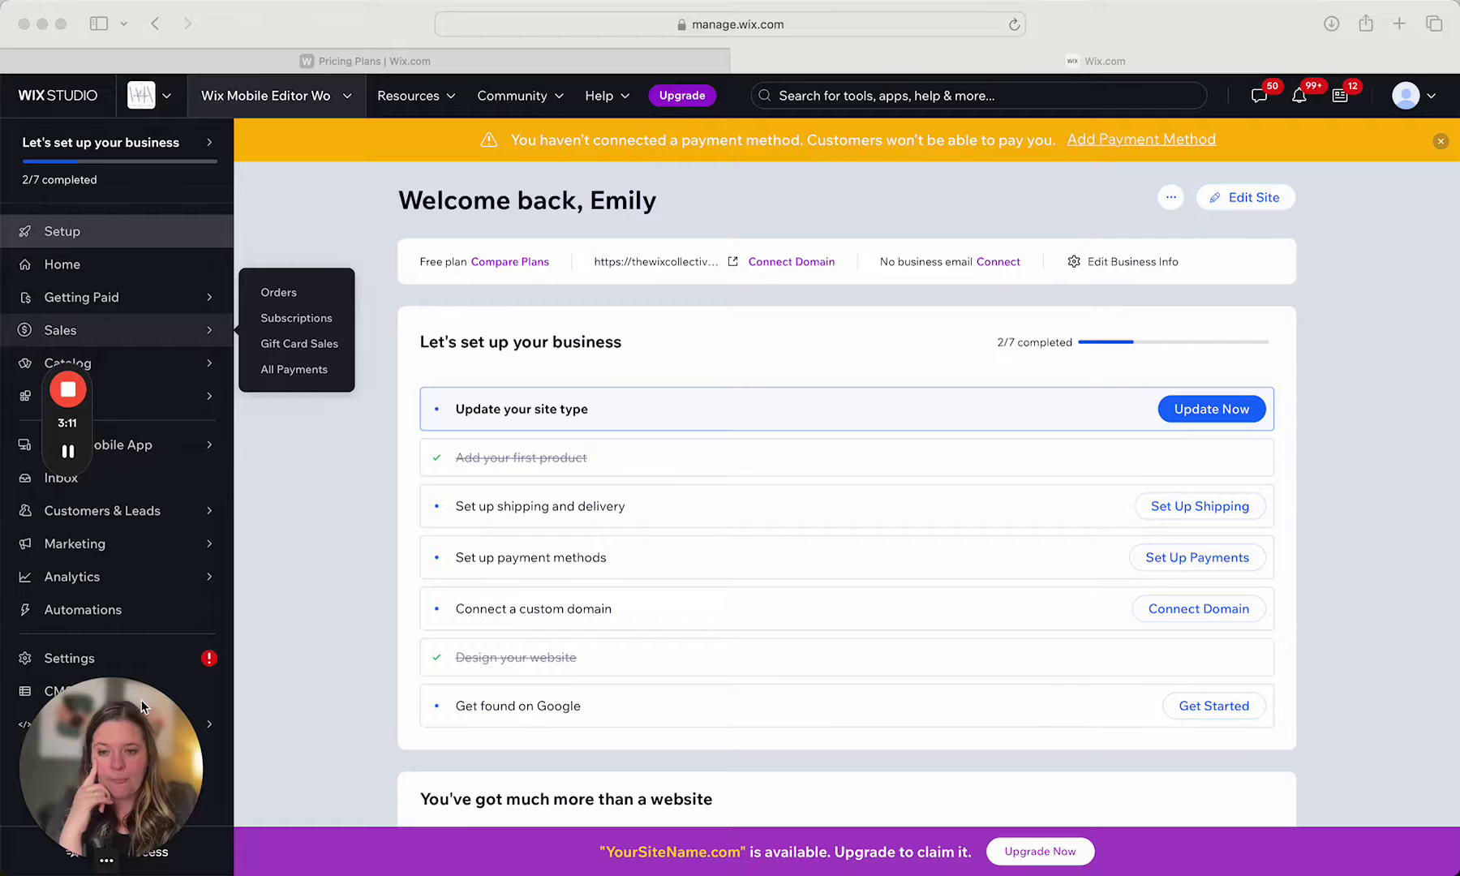
# Step: Open the App Market from the other site's dashboard and search it for "pricing plan"
pyautogui.moveTo(110, 330)
pyautogui.moveTo(111, 330); pyautogui.dragTo(40, 170)
pyautogui.moveTo(82, 408)
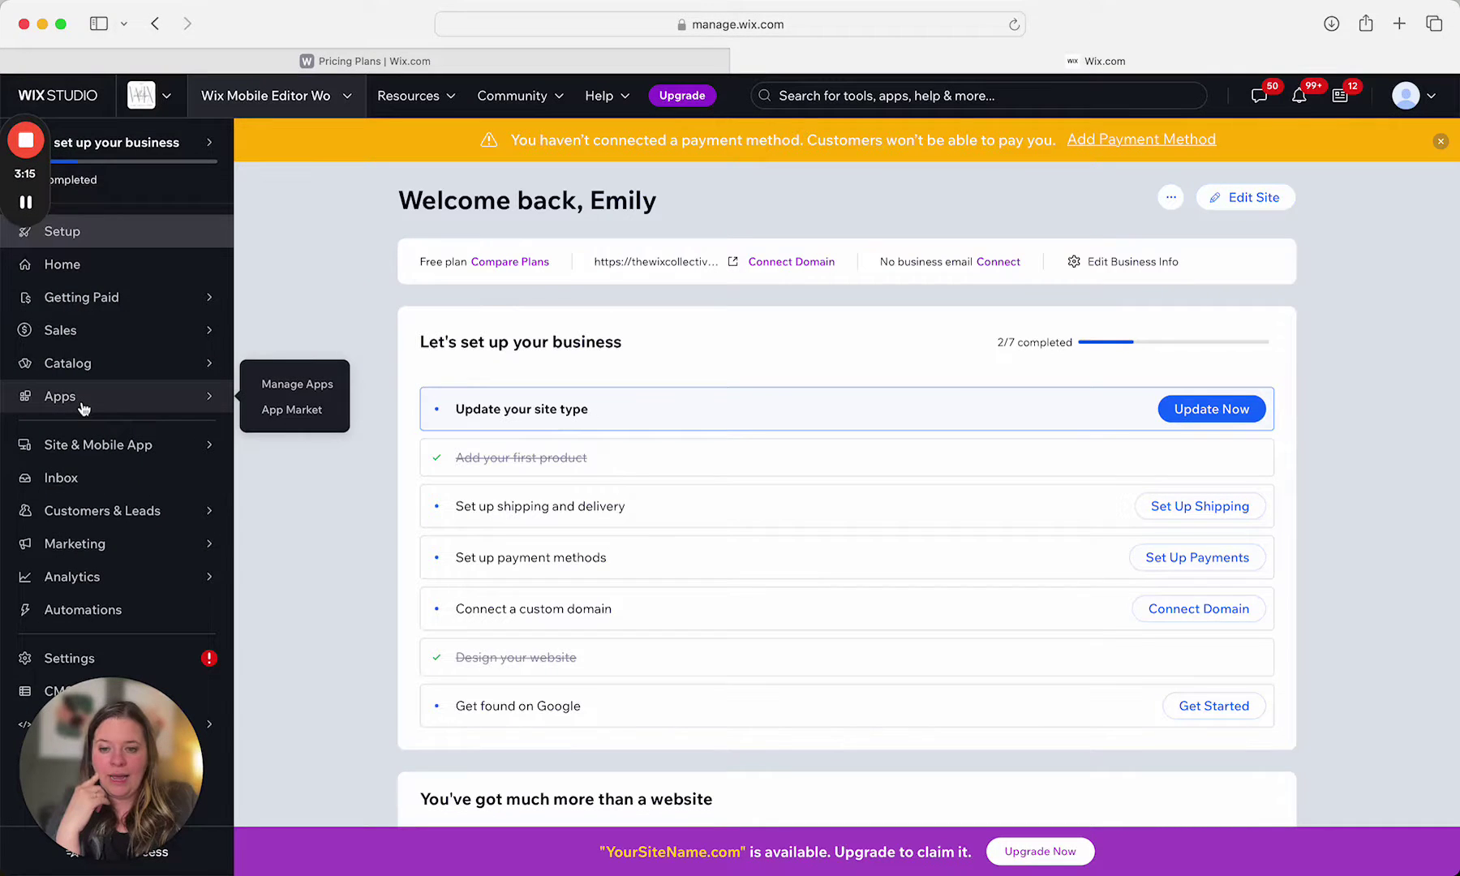
pyautogui.click(290, 409)
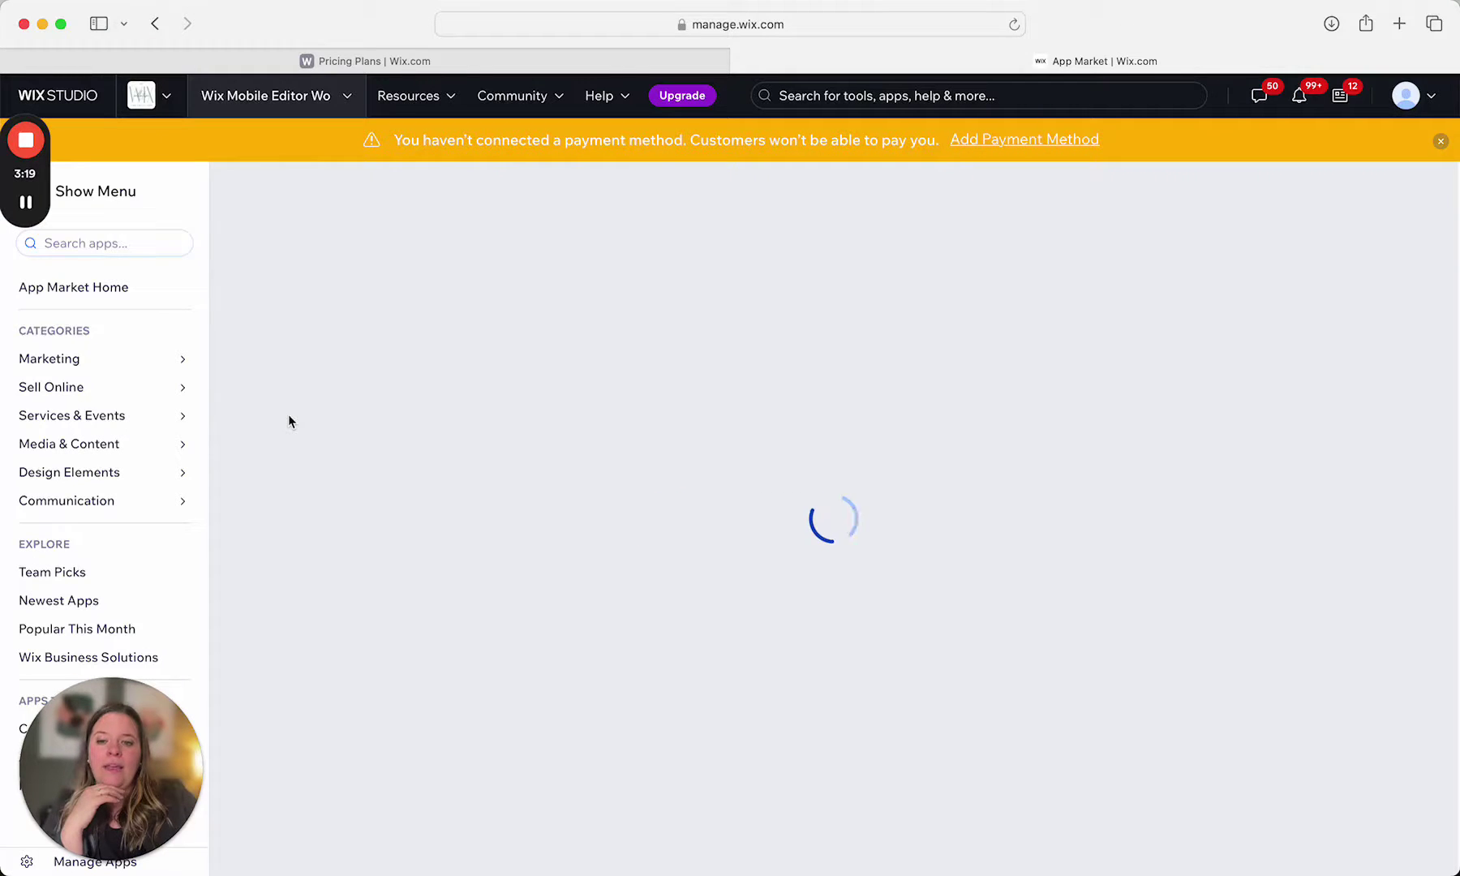
pyautogui.write('pricing plan')
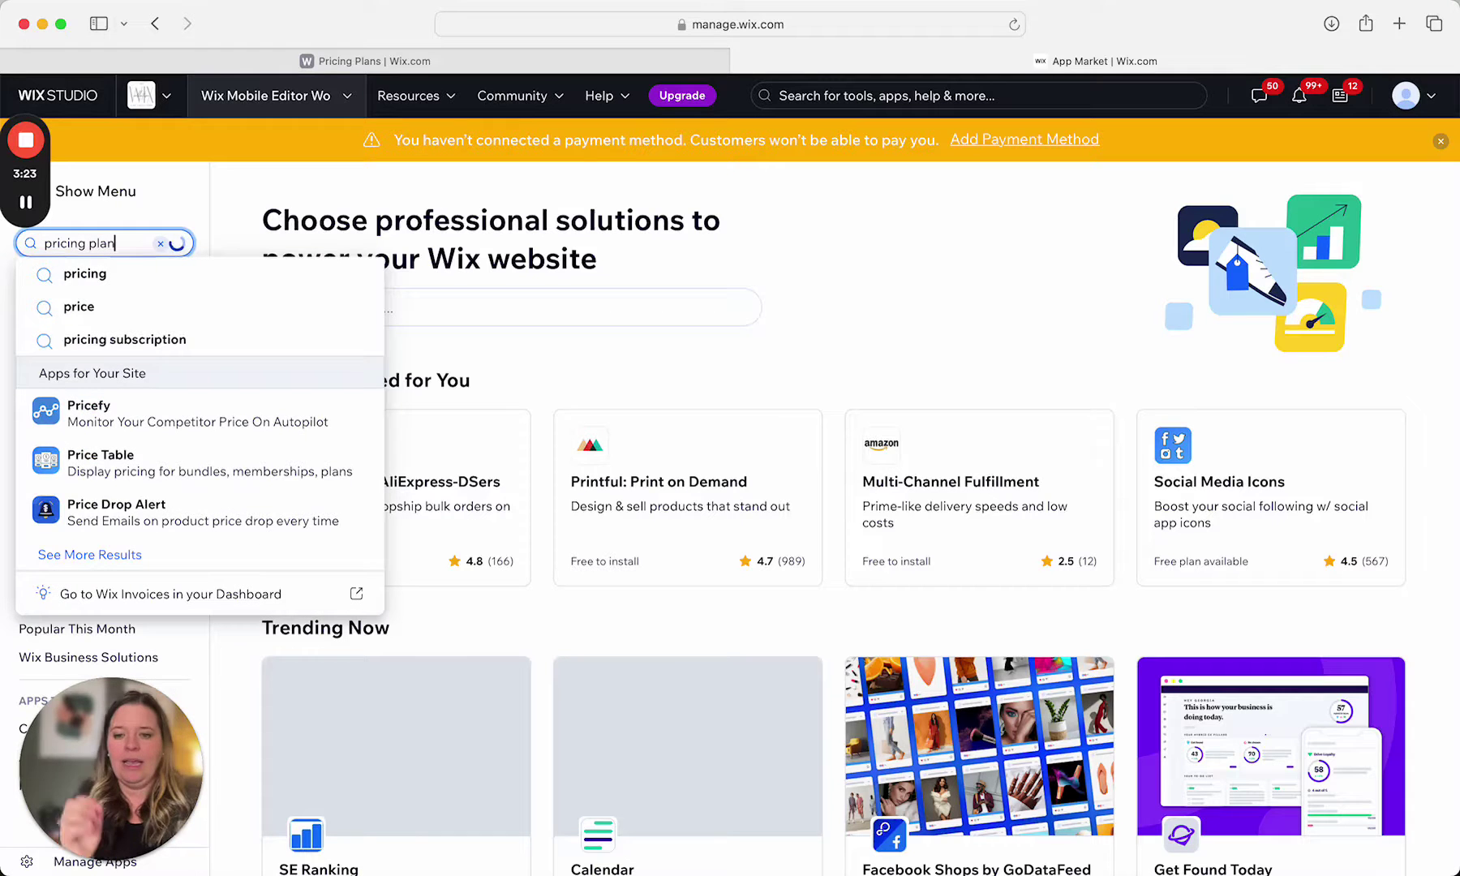
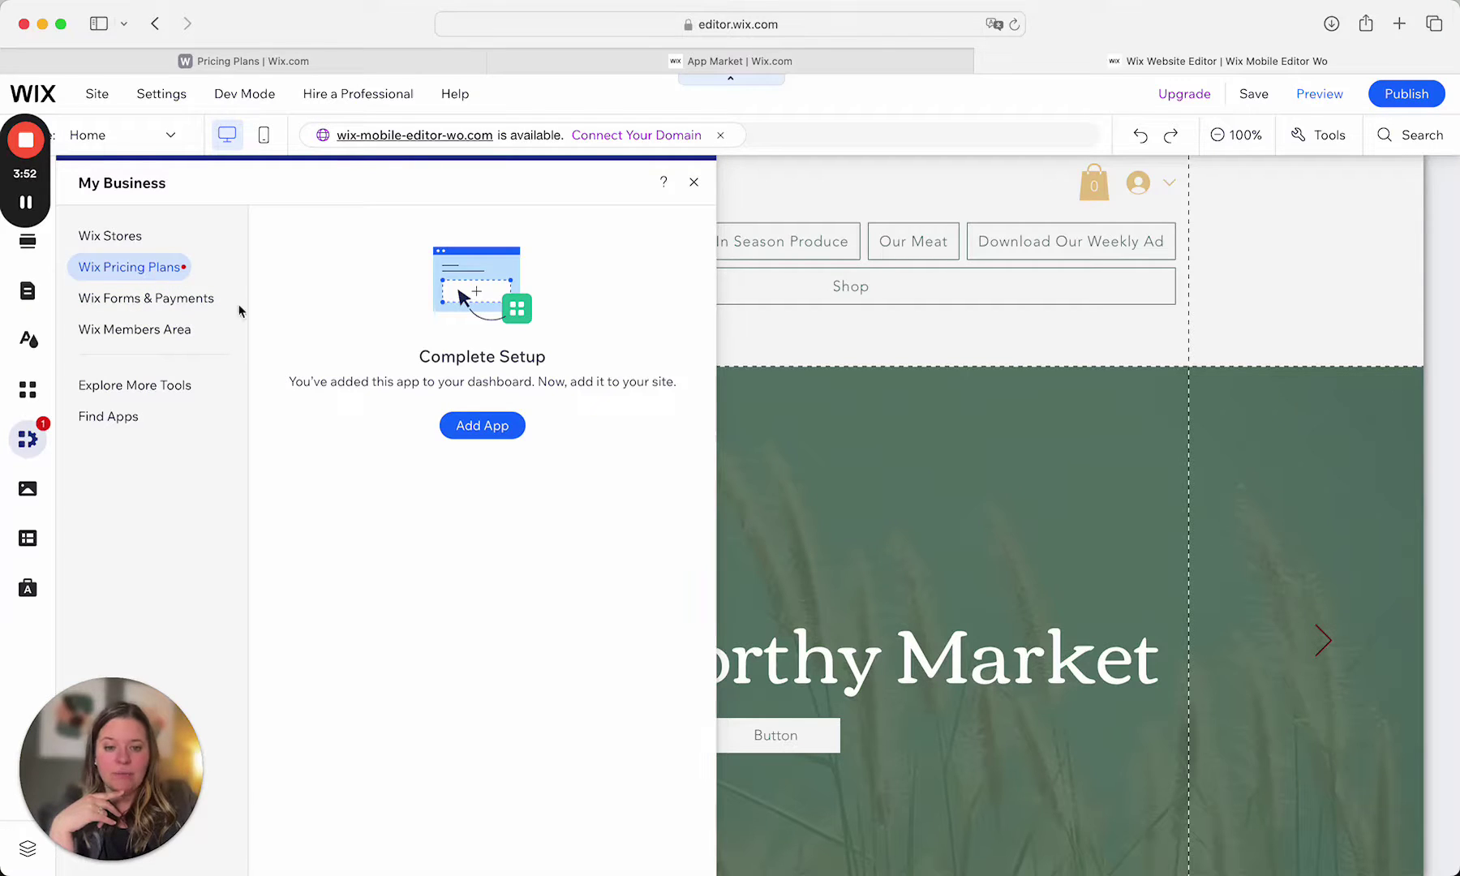
# Step: Add the Wix Pricing Plans app to the site from the editor's business apps
pyautogui.click(468, 434)
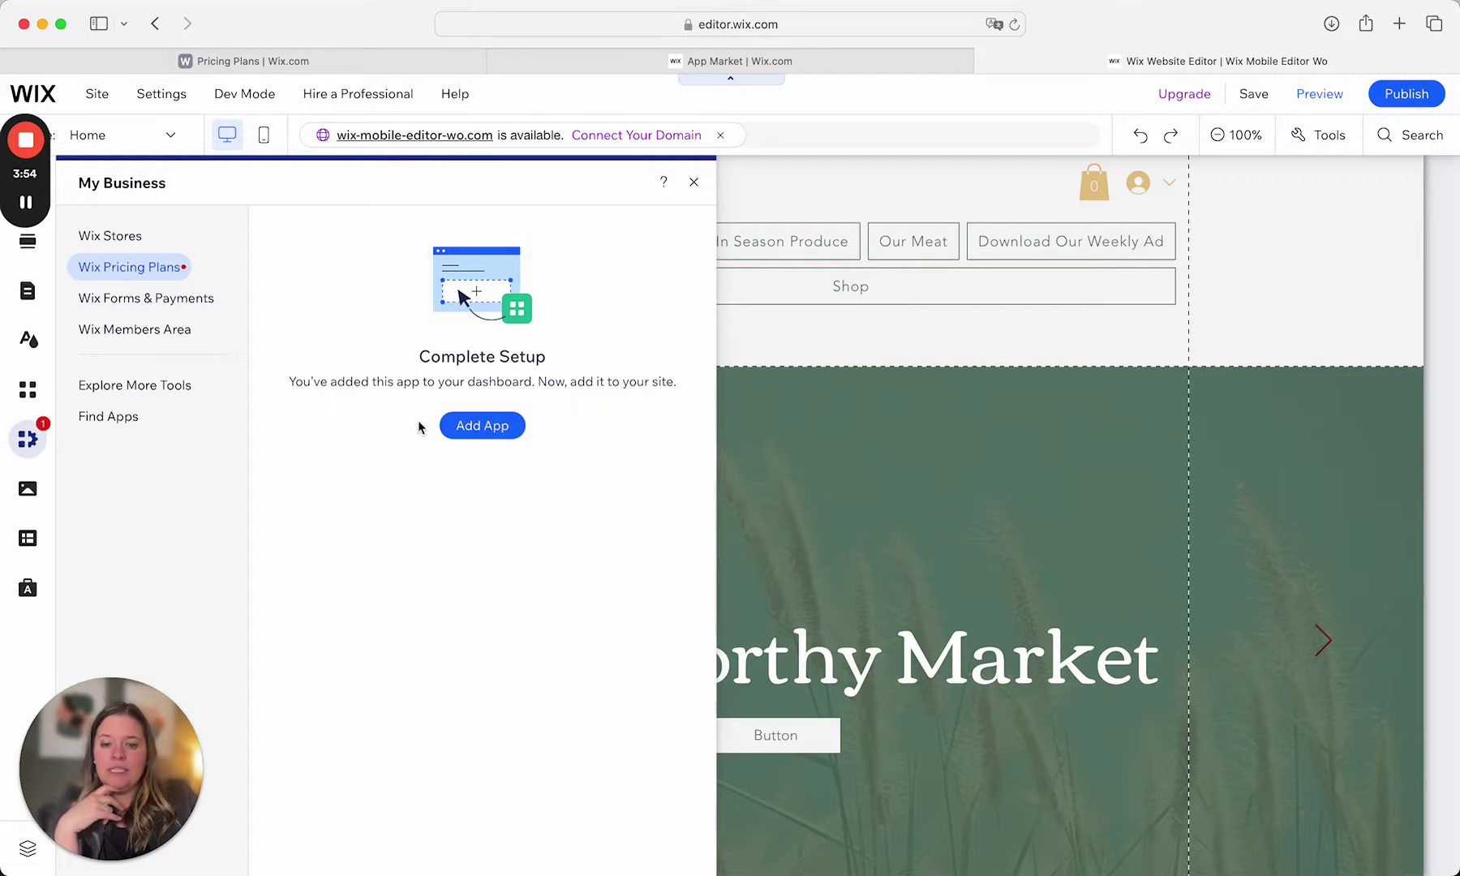
pyautogui.moveTo(25, 207)
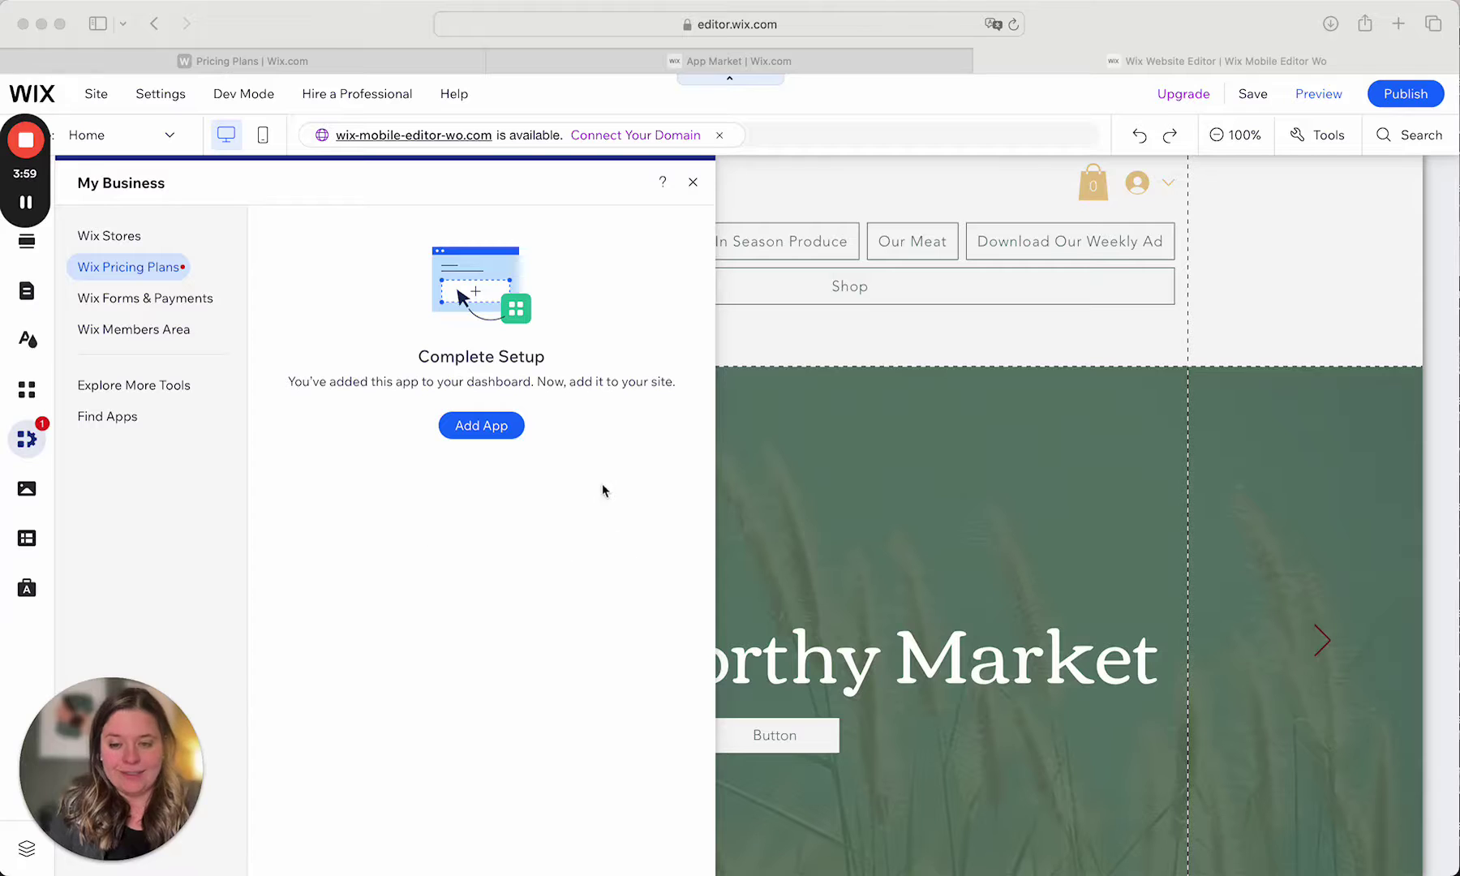
pyautogui.click(478, 432)
pyautogui.click(482, 434)
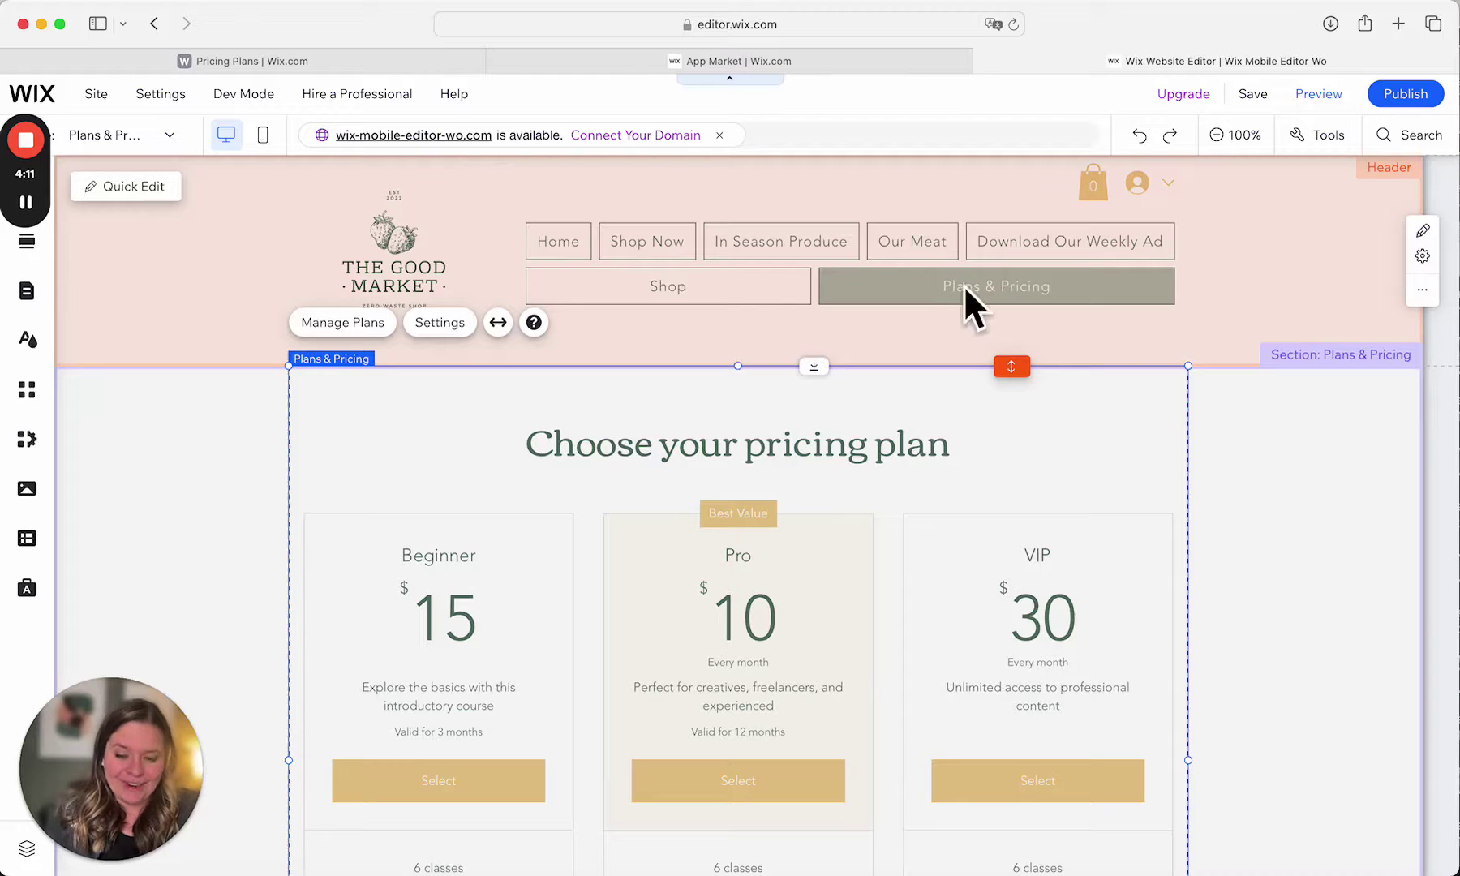
# Step: Hide the Plans & Pricing page from the site menu
pyautogui.click(166, 132)
pyautogui.moveTo(110, 730); pyautogui.dragTo(326, 803)
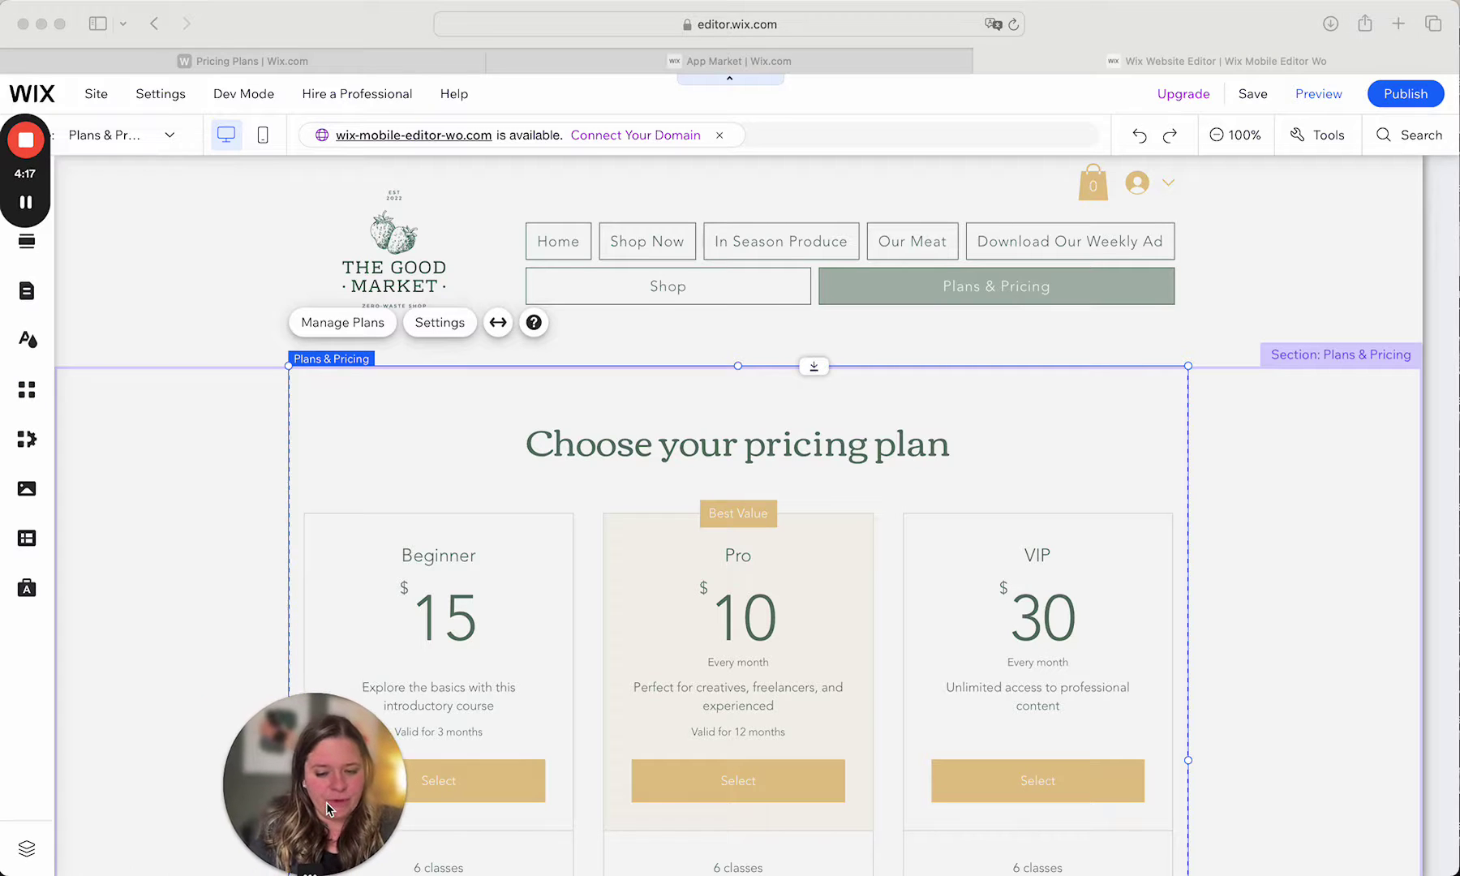
pyautogui.click(173, 158)
pyautogui.click(172, 133)
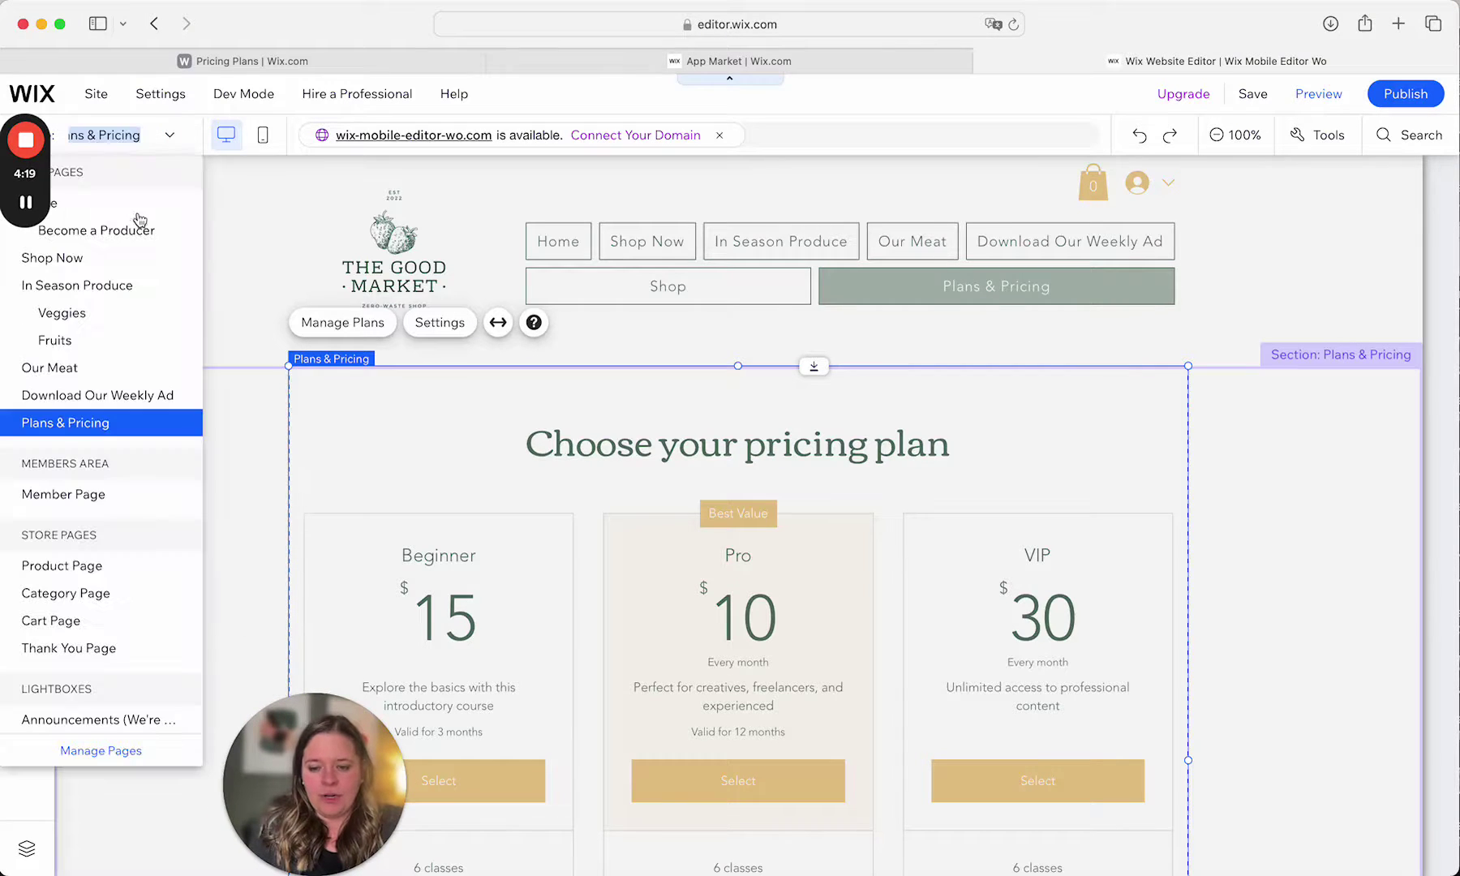
pyautogui.click(84, 756)
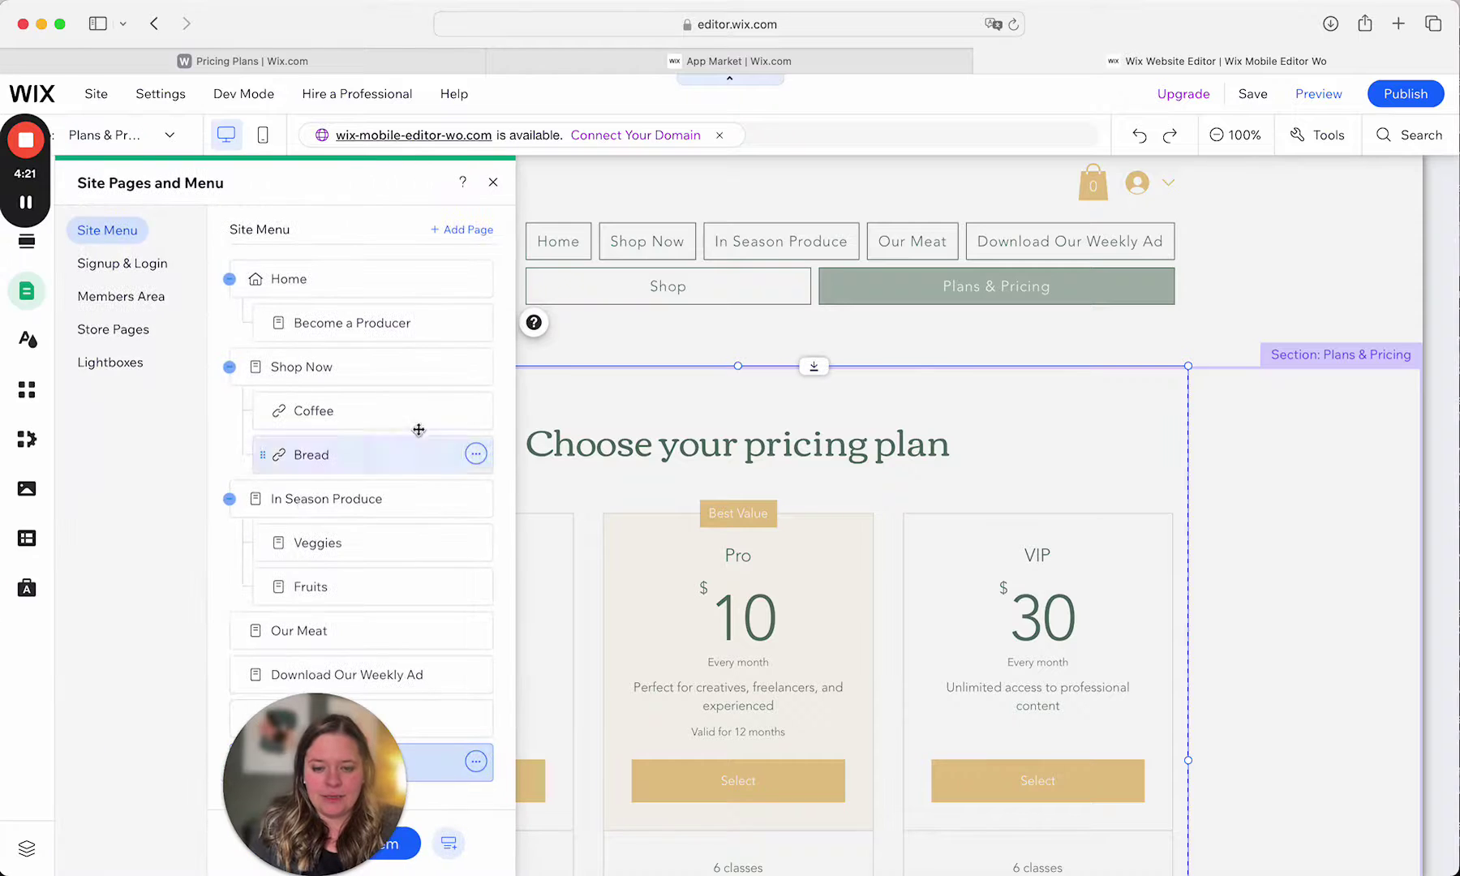
pyautogui.moveTo(289, 775); pyautogui.dragTo(67, 771)
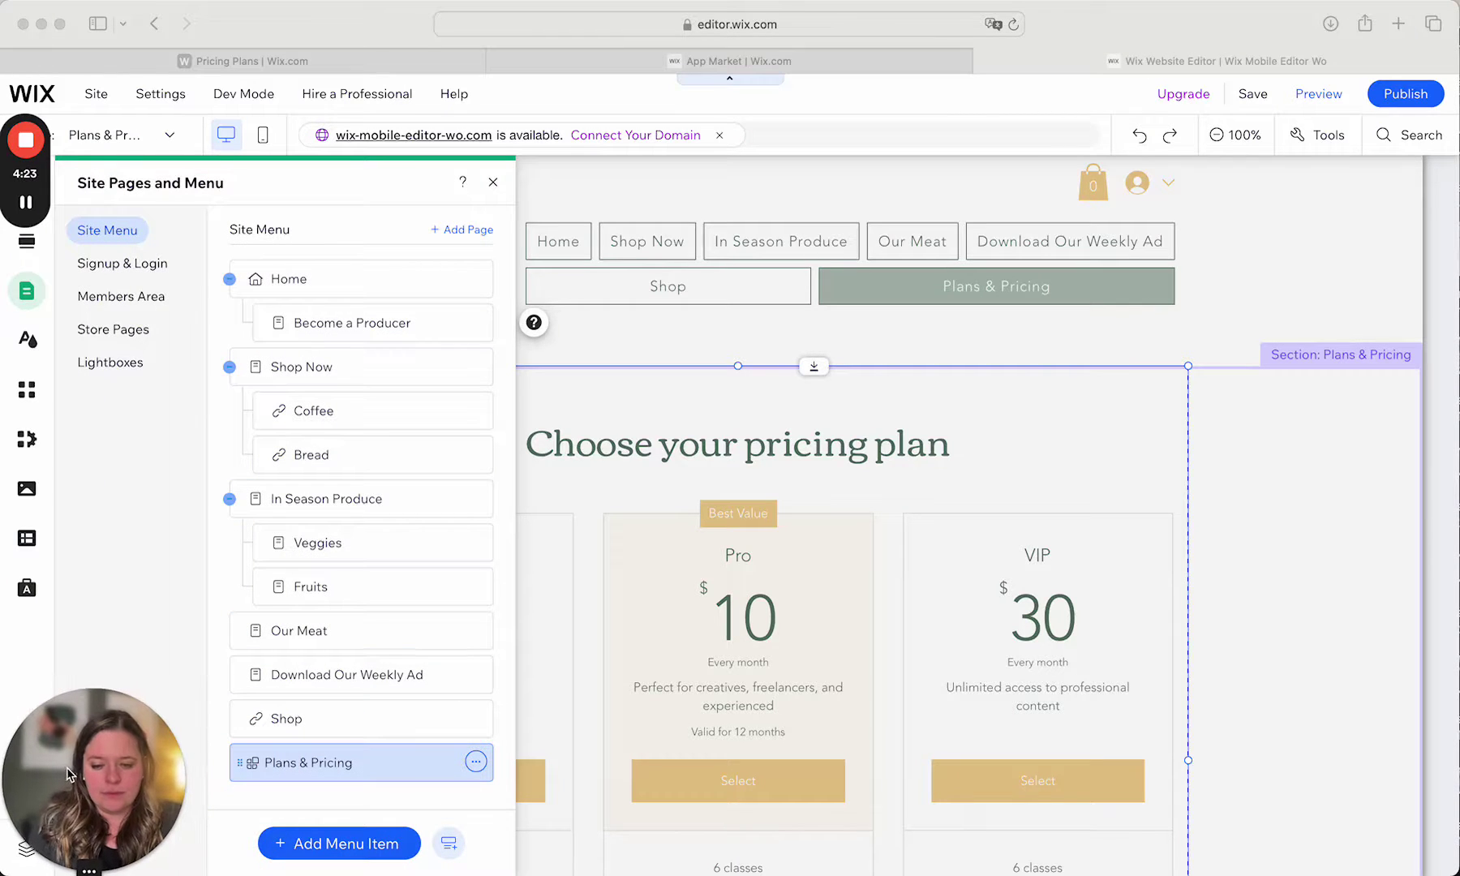
pyautogui.click(477, 763)
pyautogui.click(478, 764)
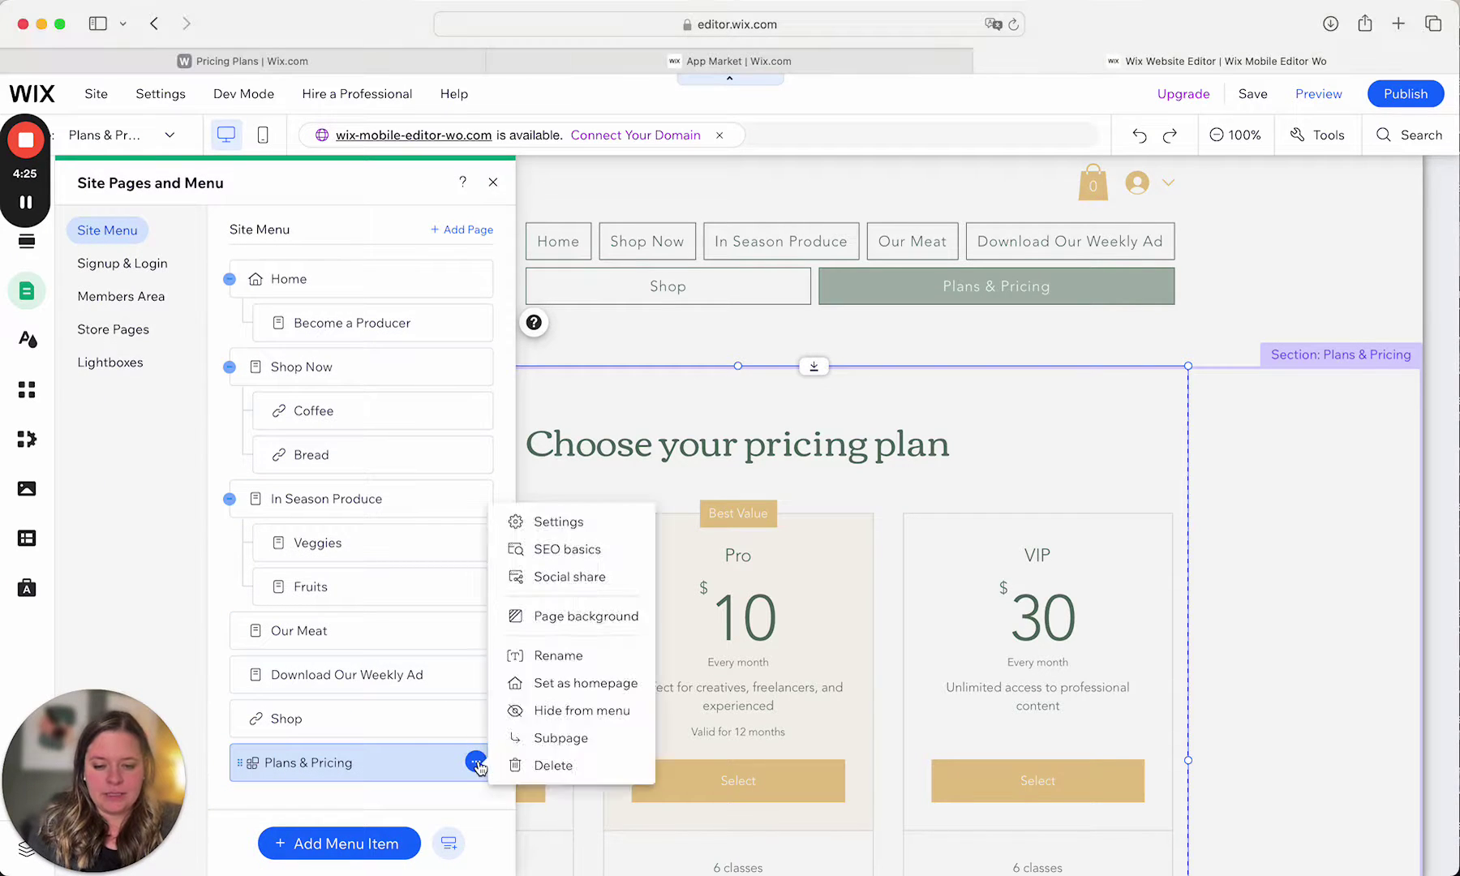
pyautogui.click(575, 712)
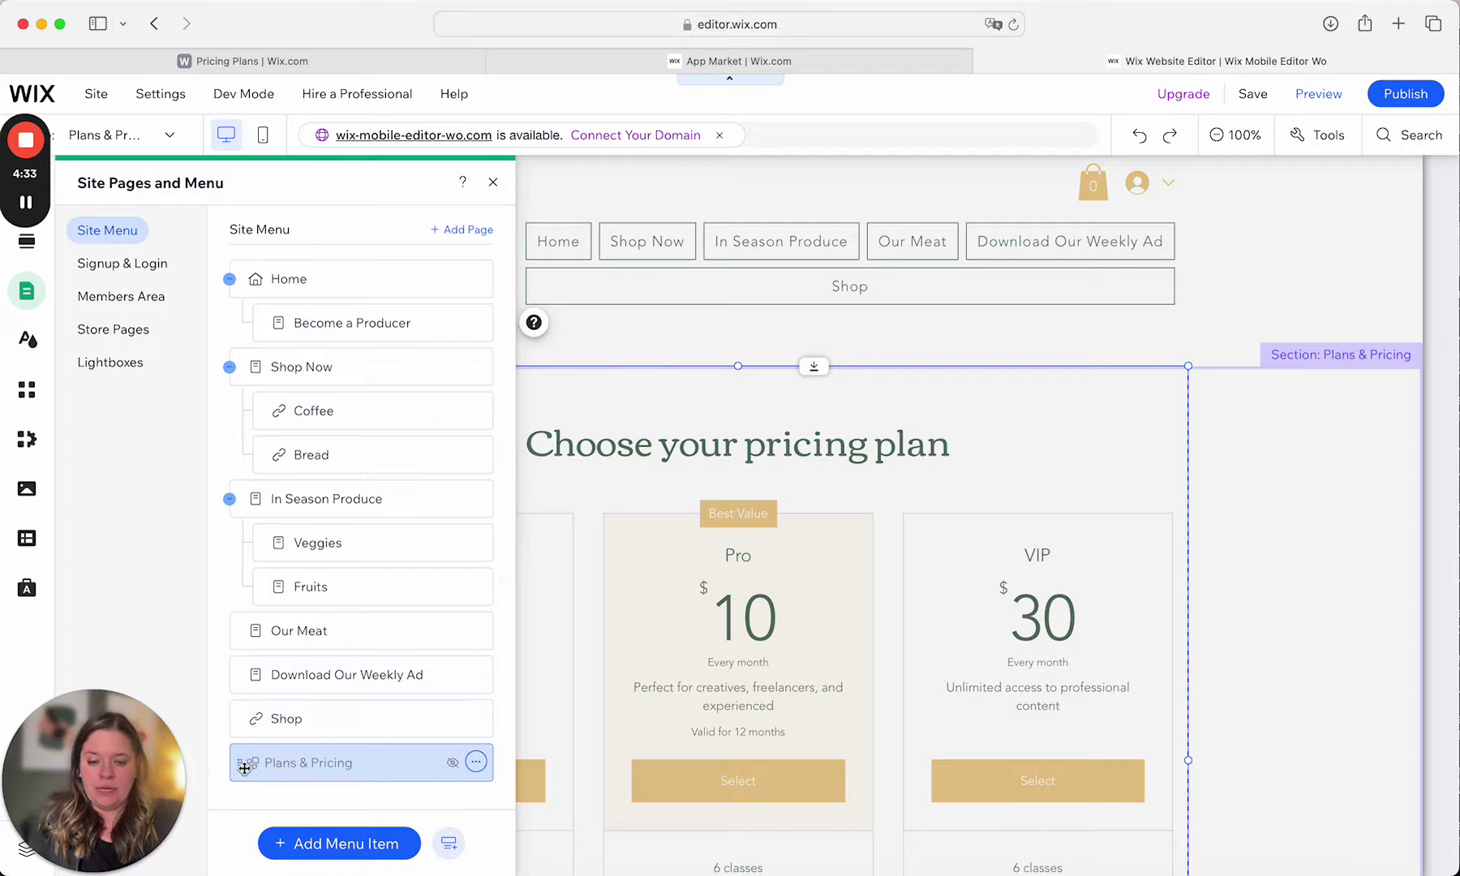
# Step: Save the site to the free Wix.com domain without publishing it
pyautogui.click(561, 478)
pyautogui.scroll(-3, 508, 508)
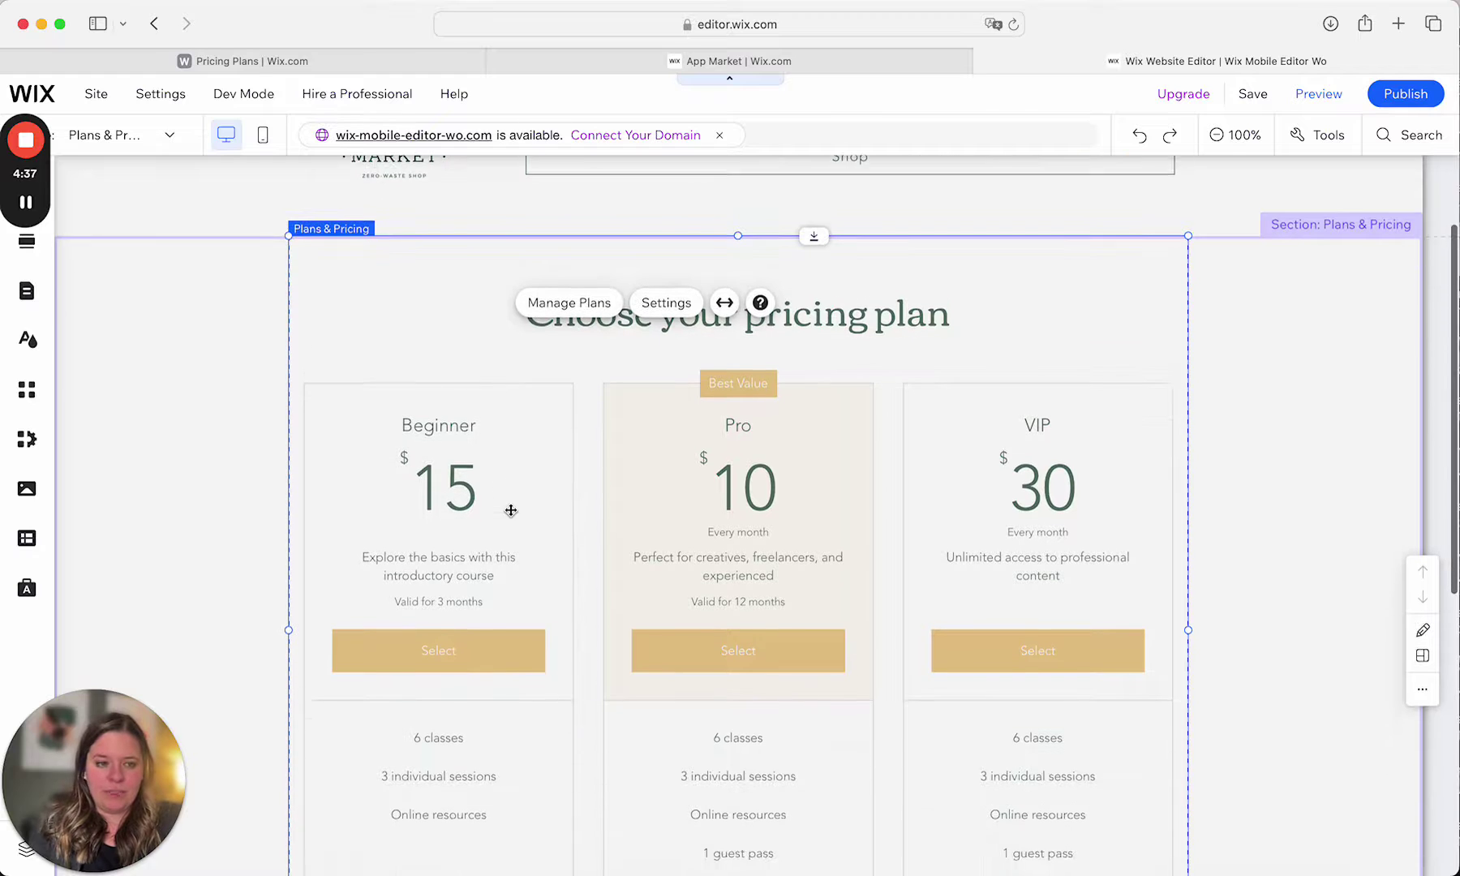
pyautogui.click(1254, 94)
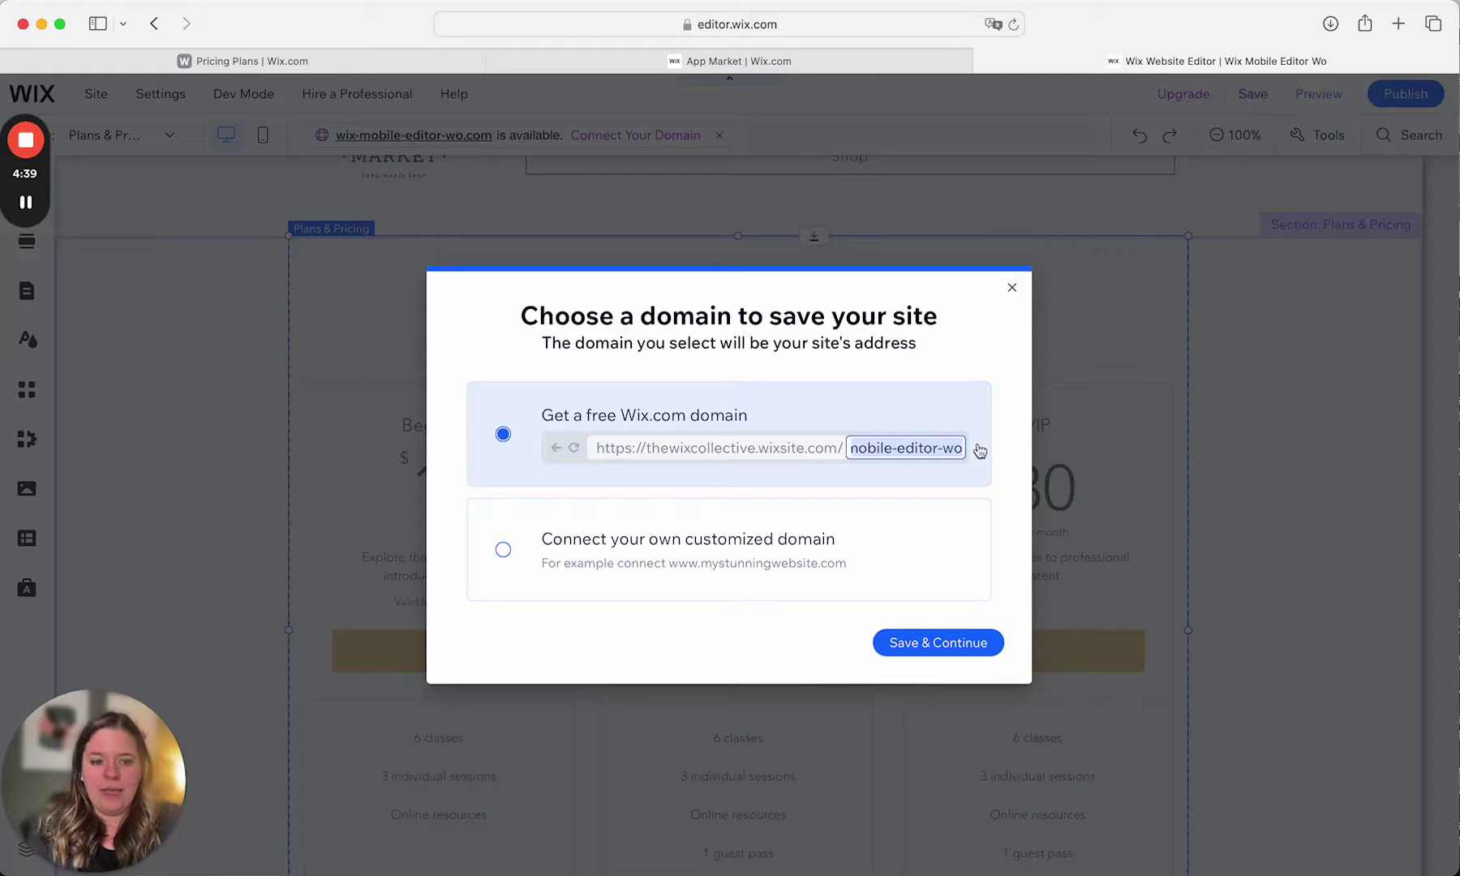
pyautogui.click(1012, 287)
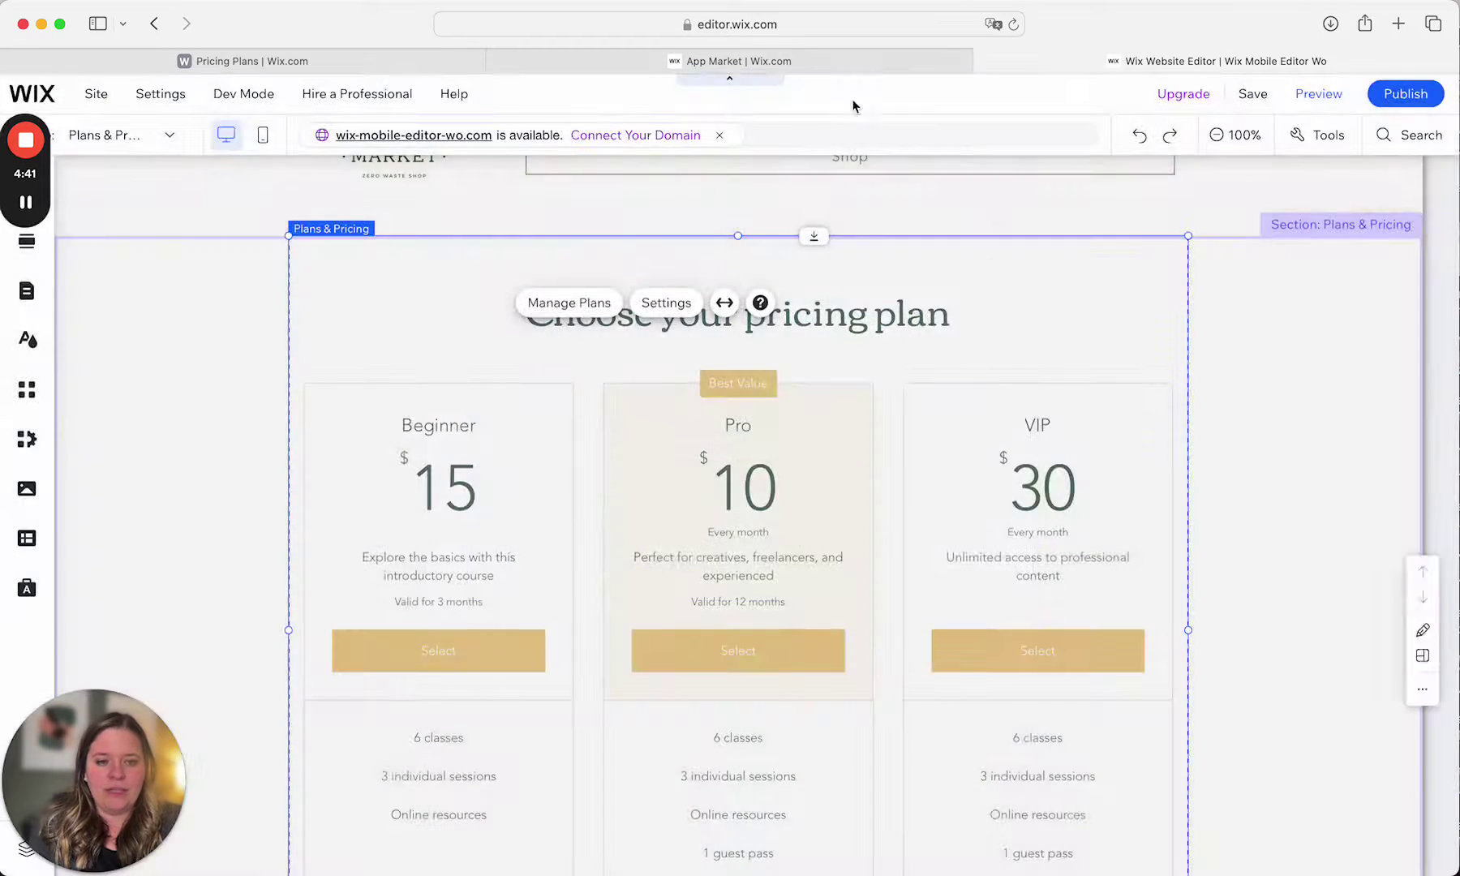
pyautogui.click(1241, 92)
pyautogui.click(950, 642)
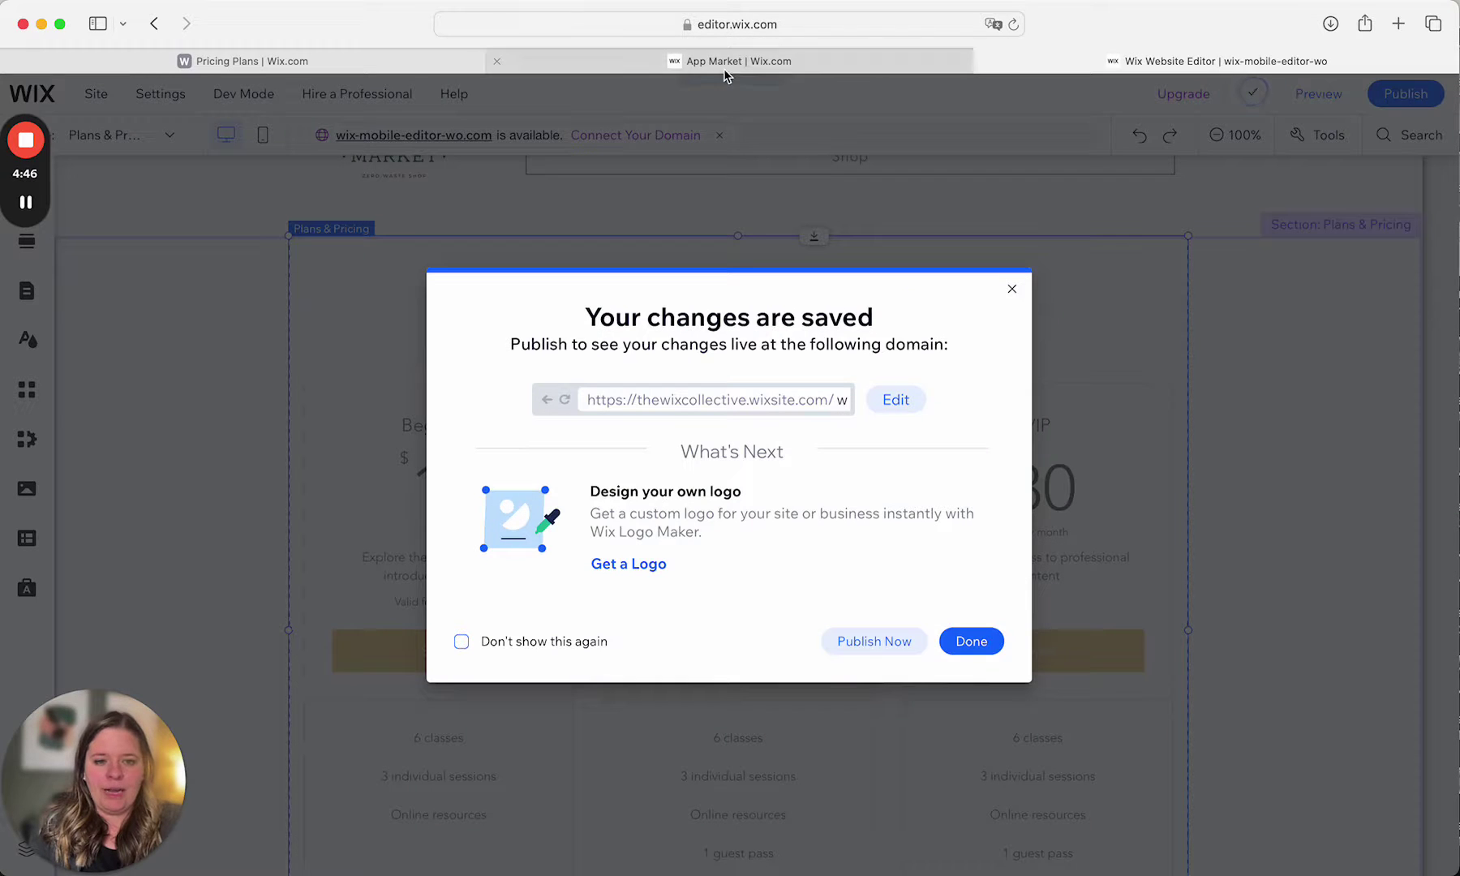
pyautogui.click(971, 640)
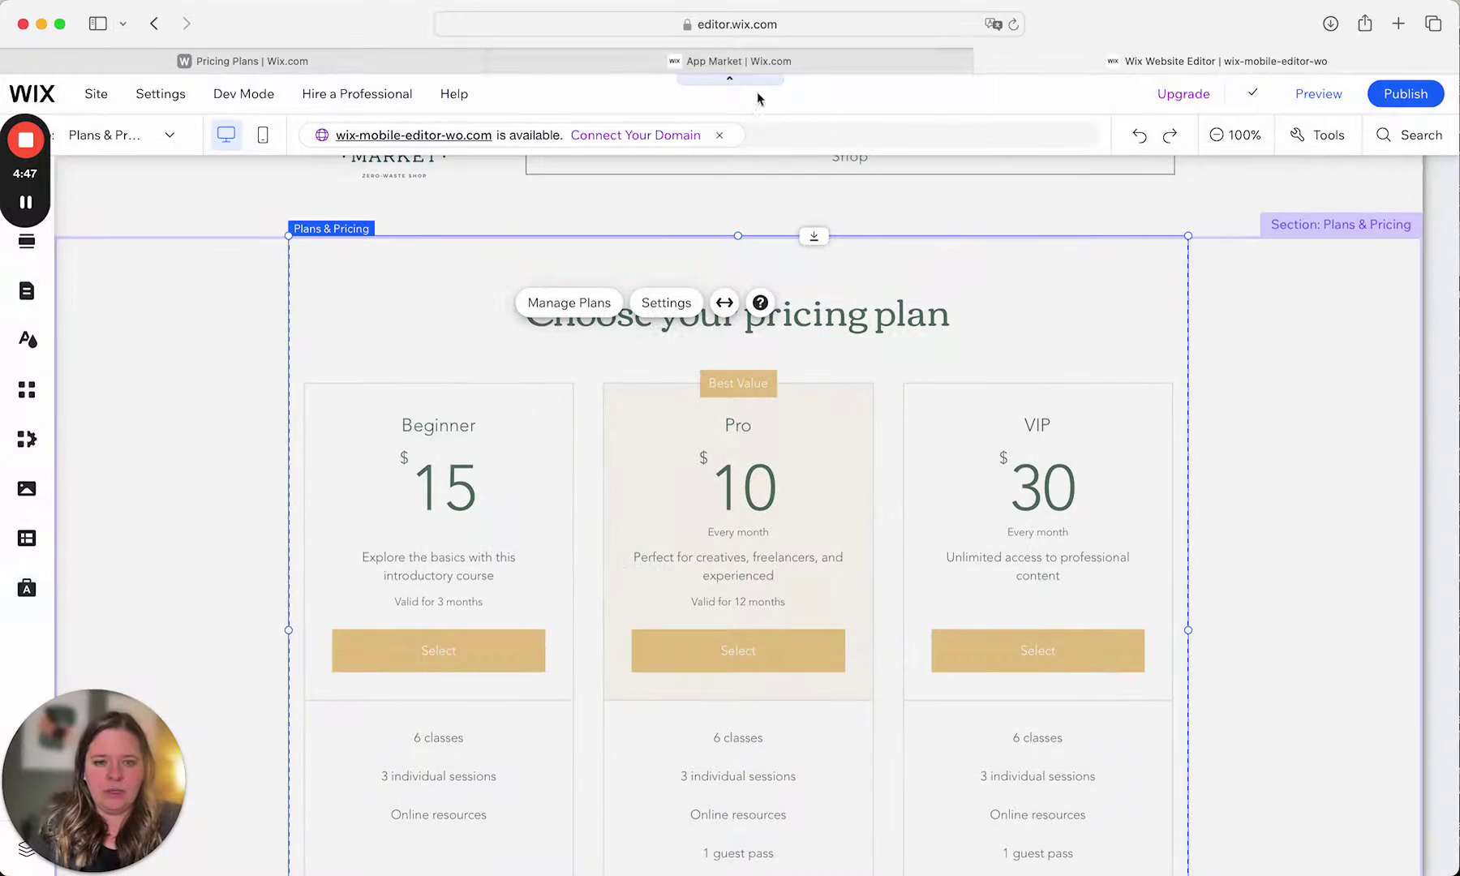
# Step: Return to the App Market browser tab and go to the site dashboard's home page
pyautogui.click(754, 61)
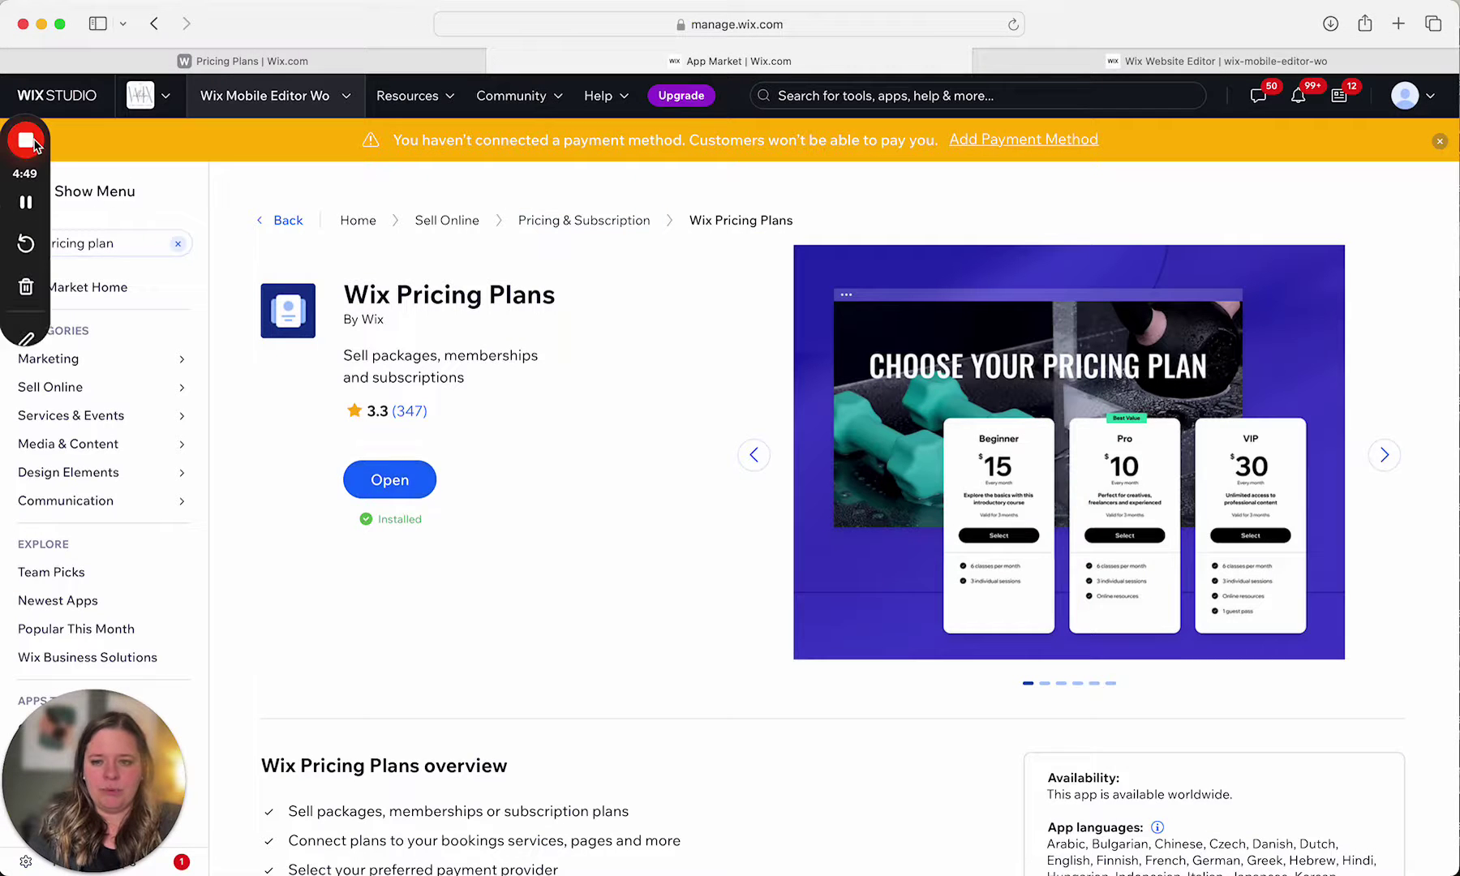
pyautogui.moveTo(46, 147); pyautogui.dragTo(51, 264)
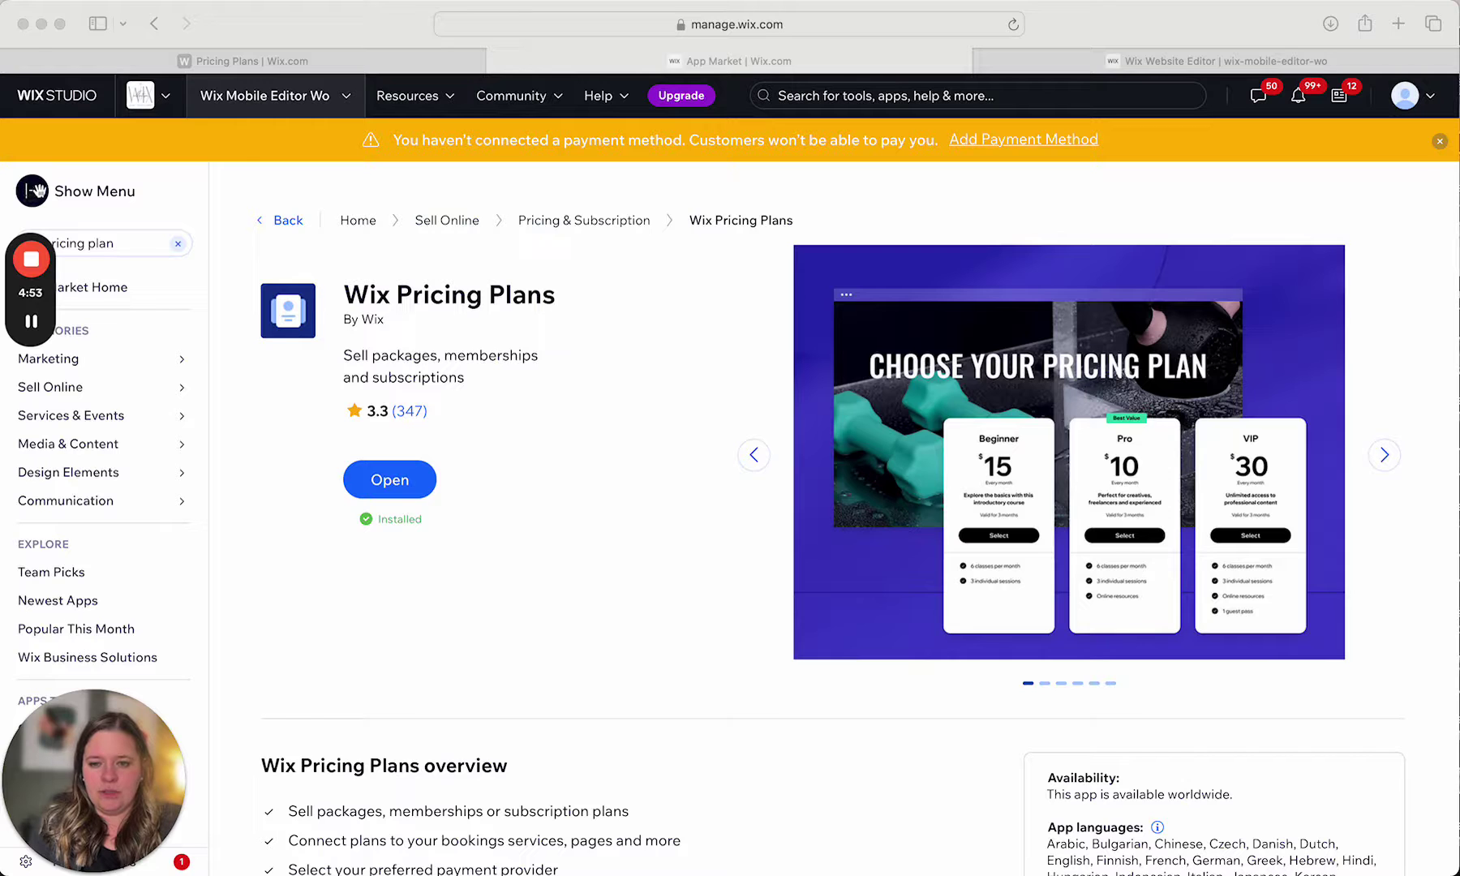
pyautogui.moveTo(52, 302); pyautogui.dragTo(61, 325)
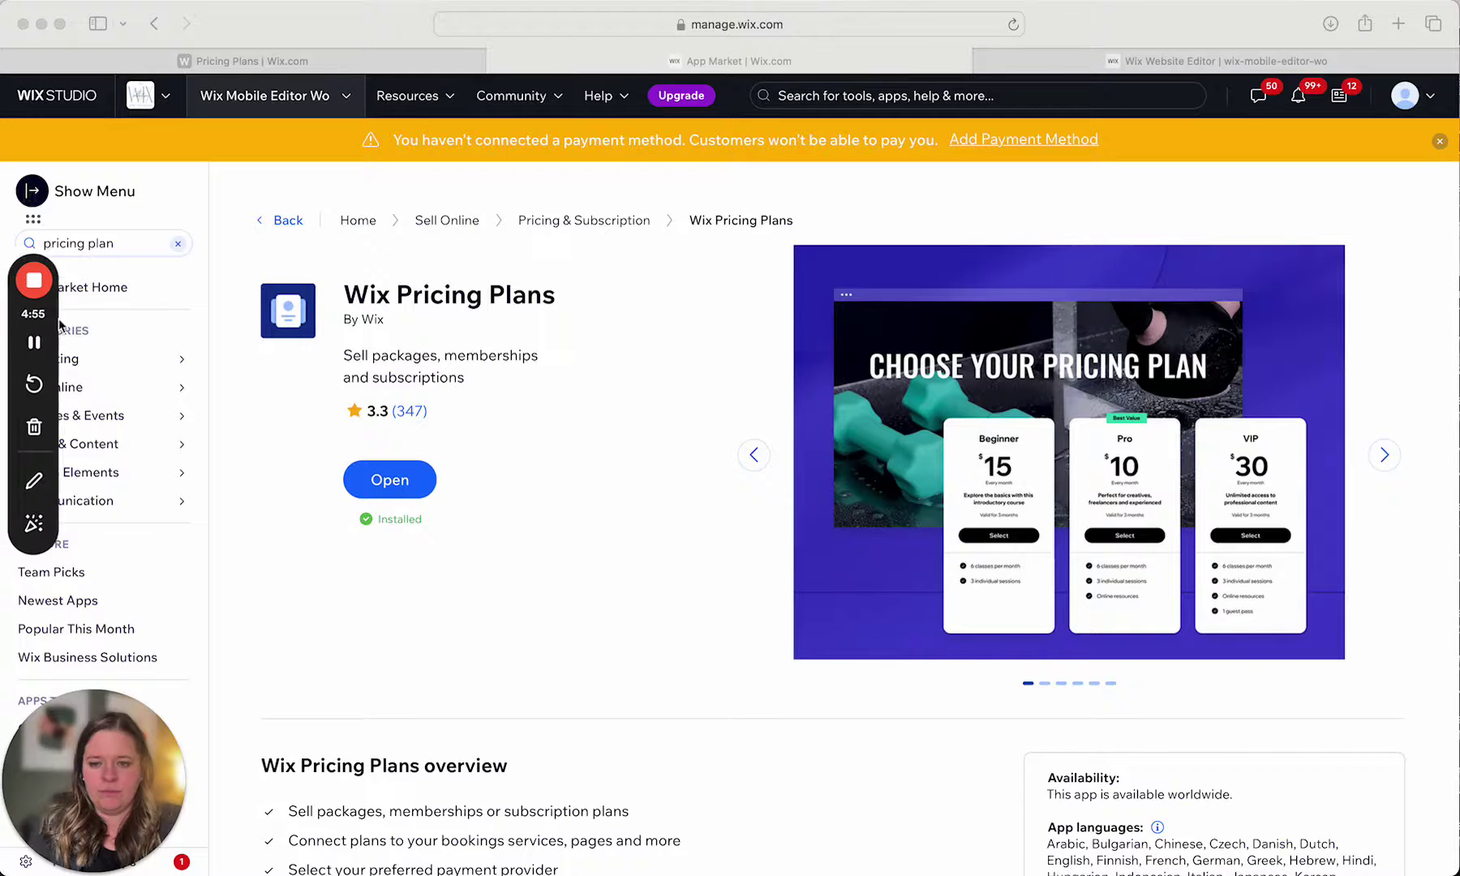
pyautogui.click(30, 203)
pyautogui.click(31, 193)
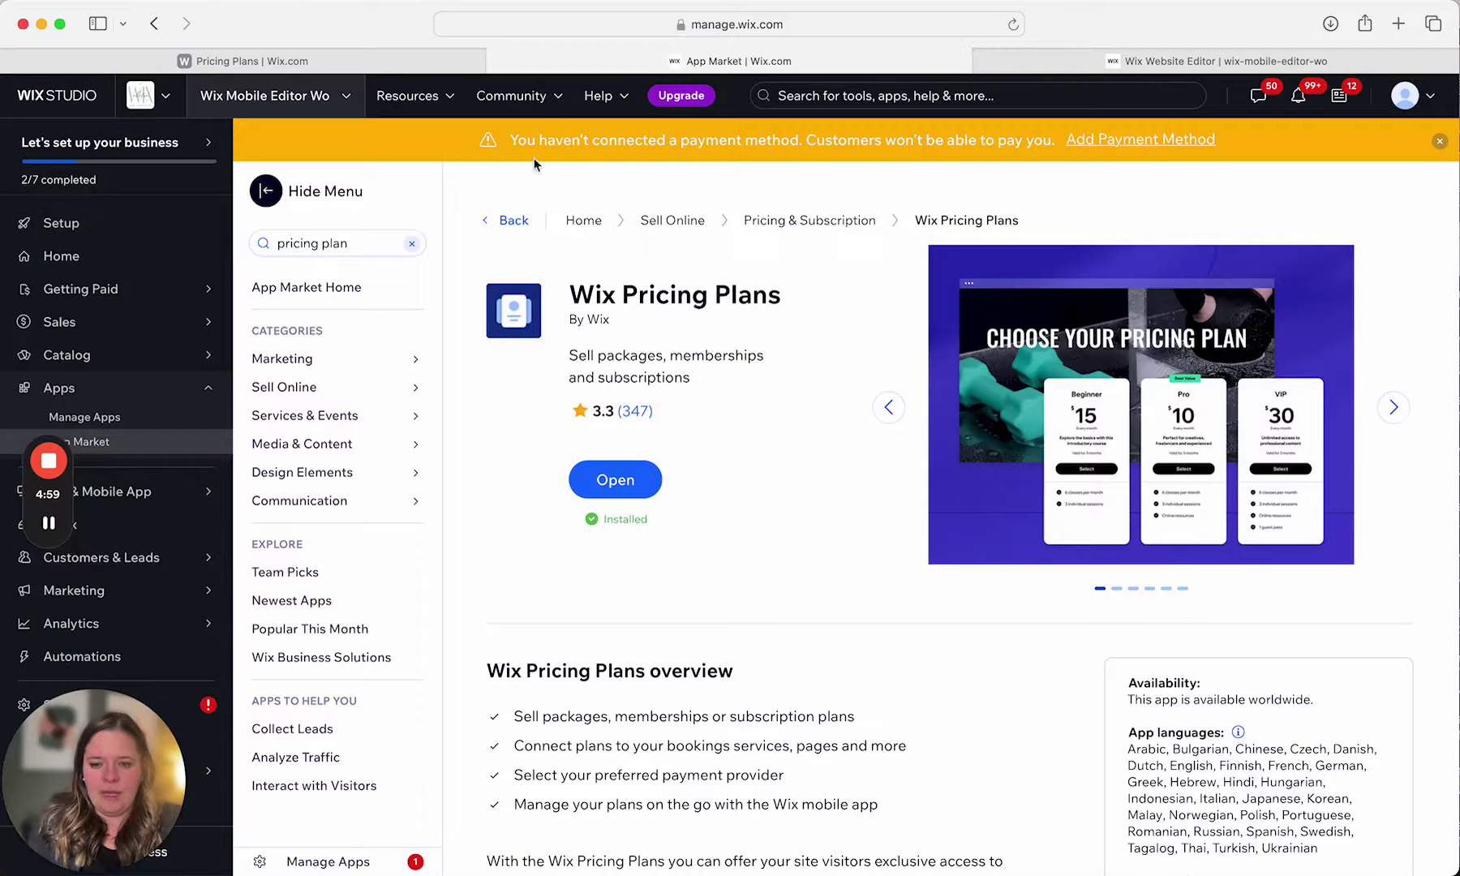
pyautogui.click(43, 255)
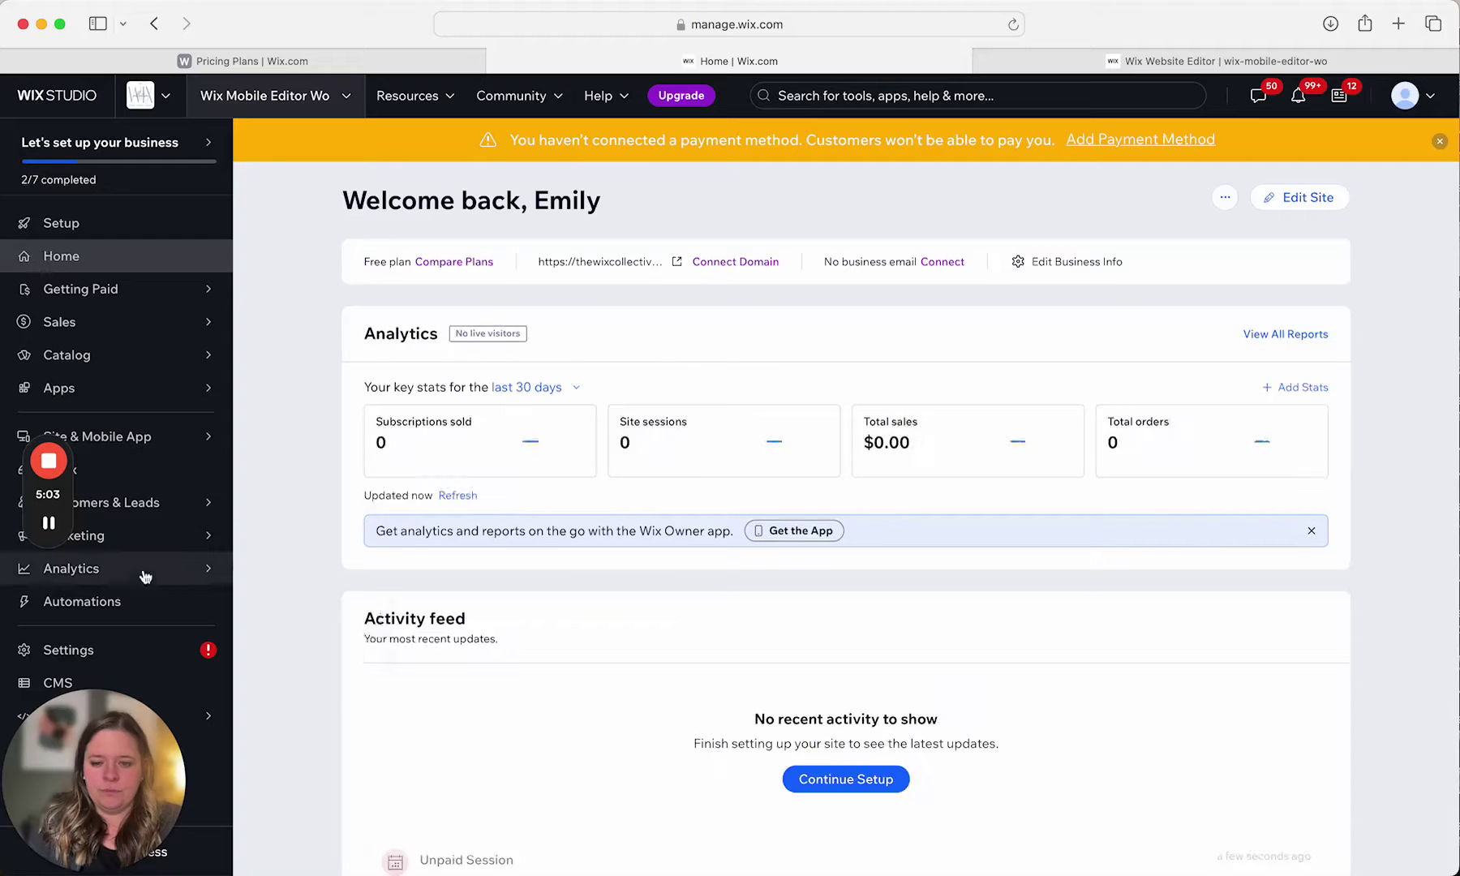
# Step: Go to Pricing Plans in the site's catalog, begin the setup and start a new plan
pyautogui.moveTo(71, 493); pyautogui.dragTo(156, 647)
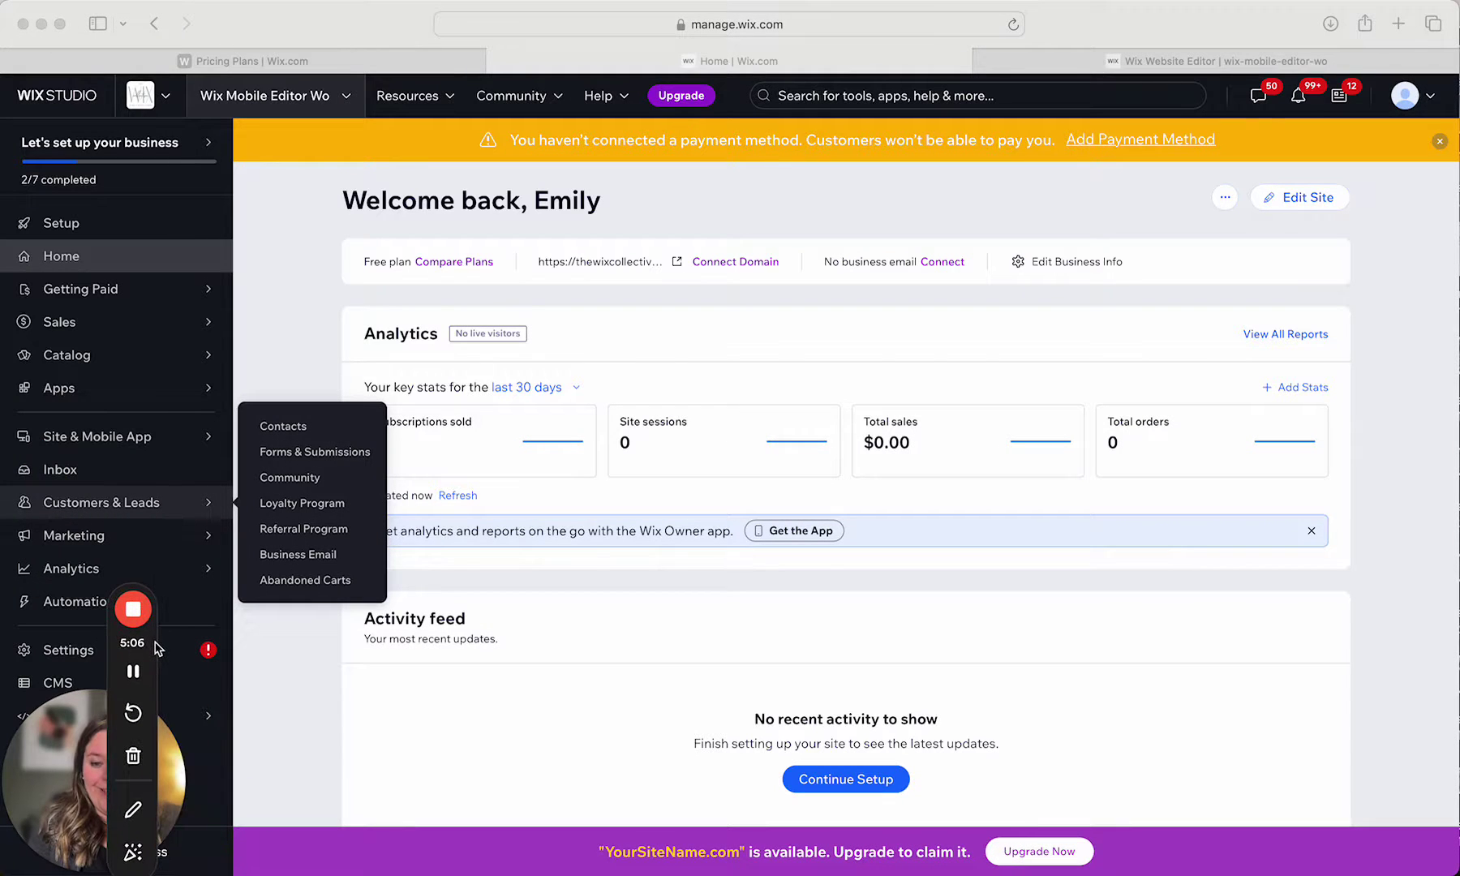
pyautogui.click(110, 362)
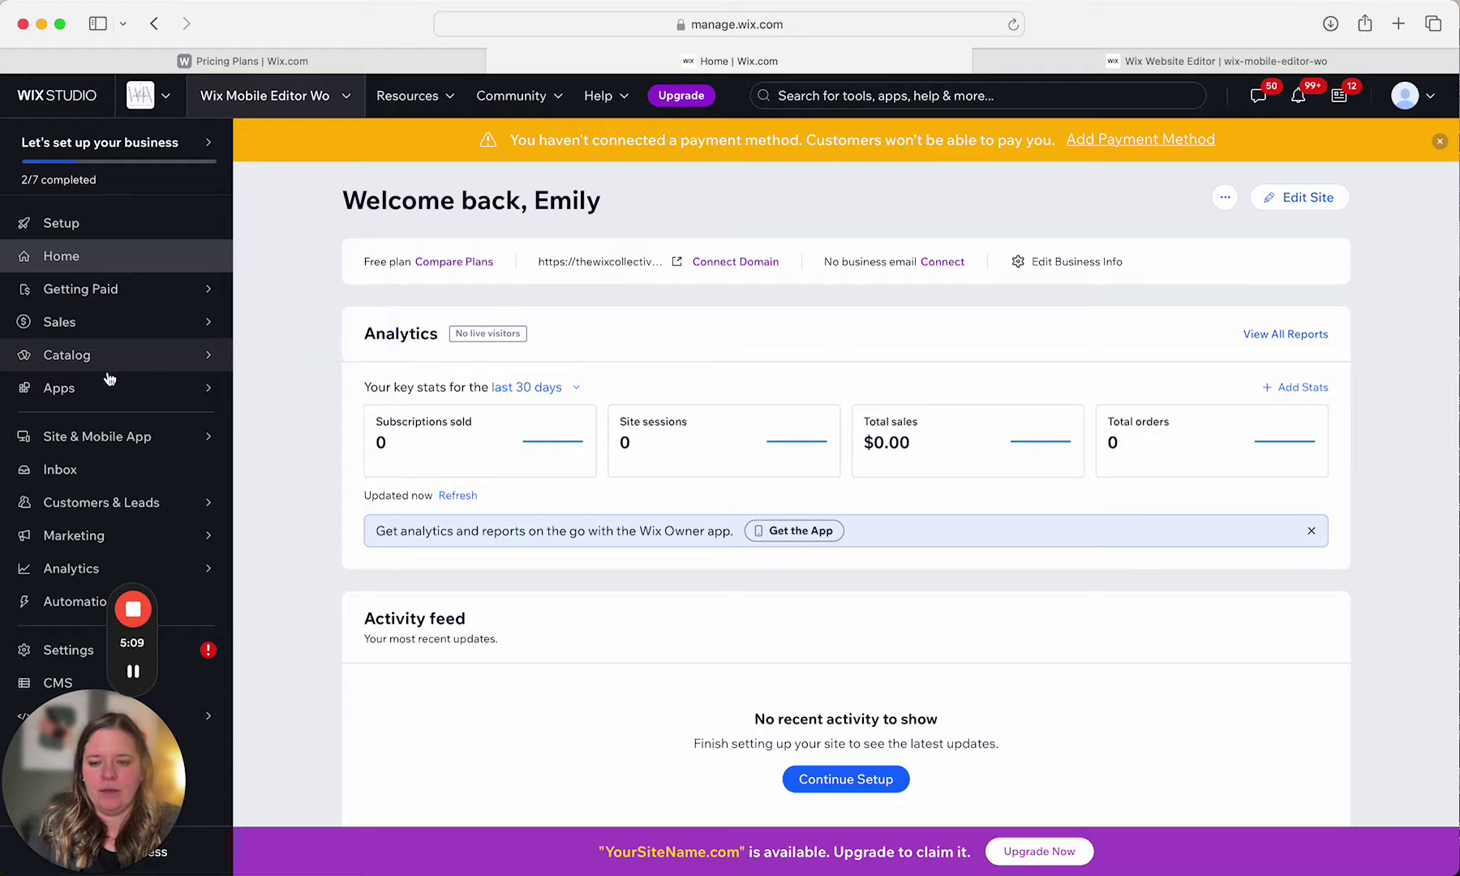
pyautogui.click(296, 326)
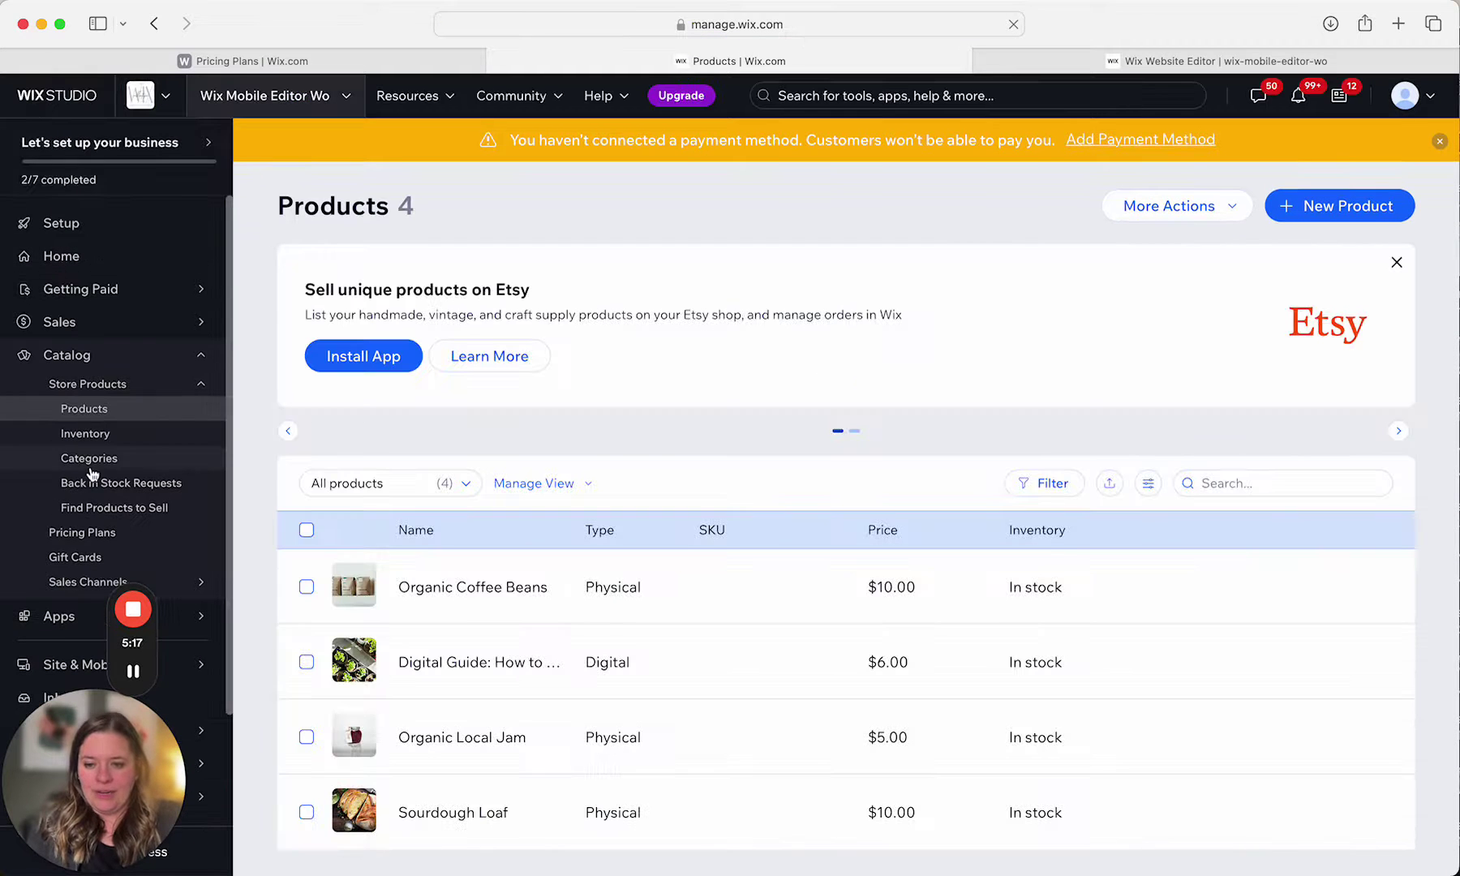
pyautogui.click(81, 539)
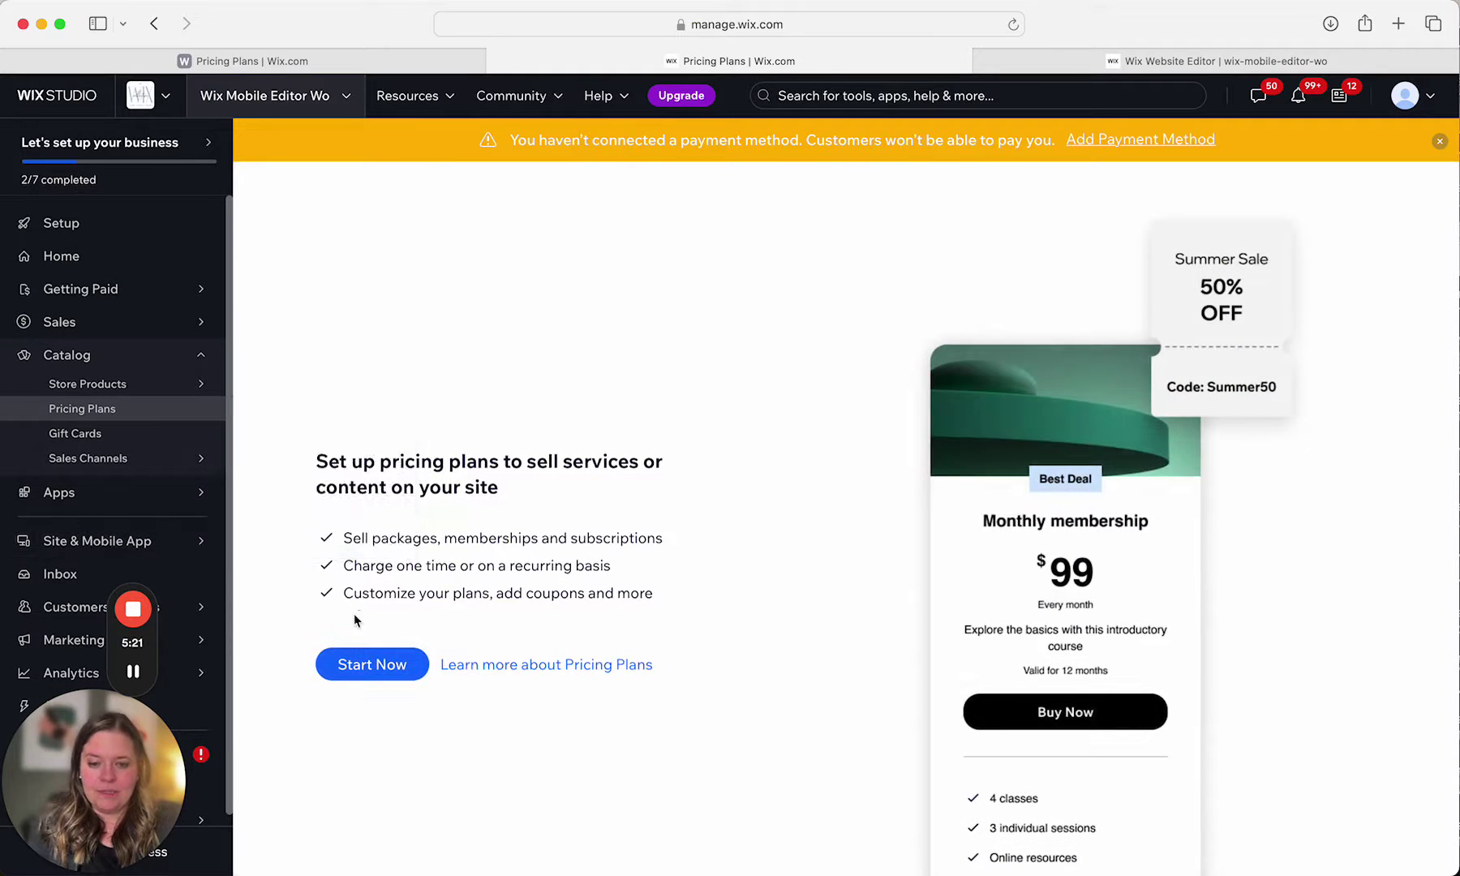
pyautogui.click(360, 673)
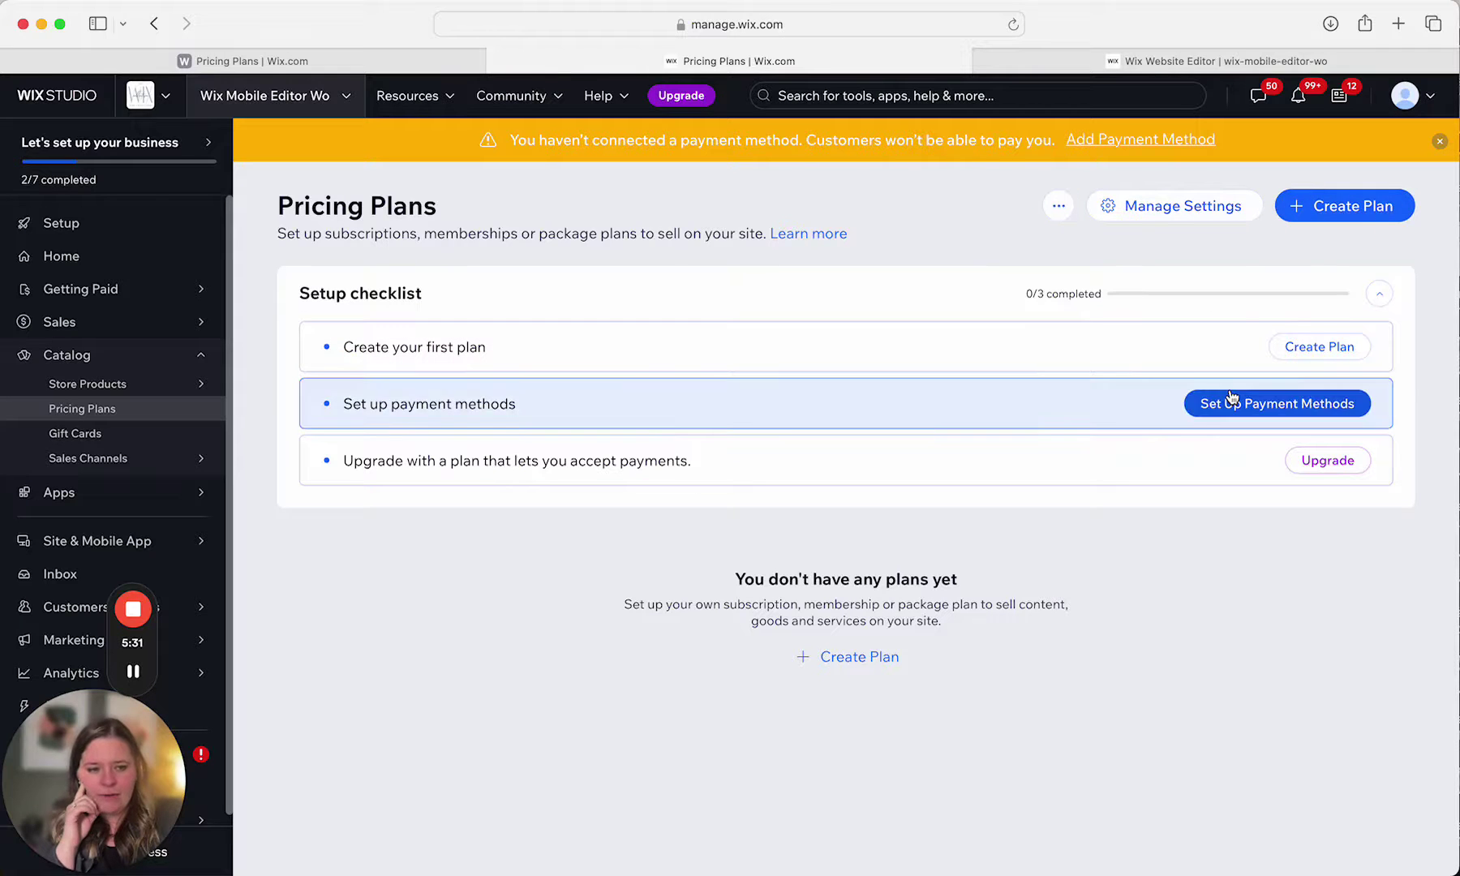
pyautogui.click(1306, 214)
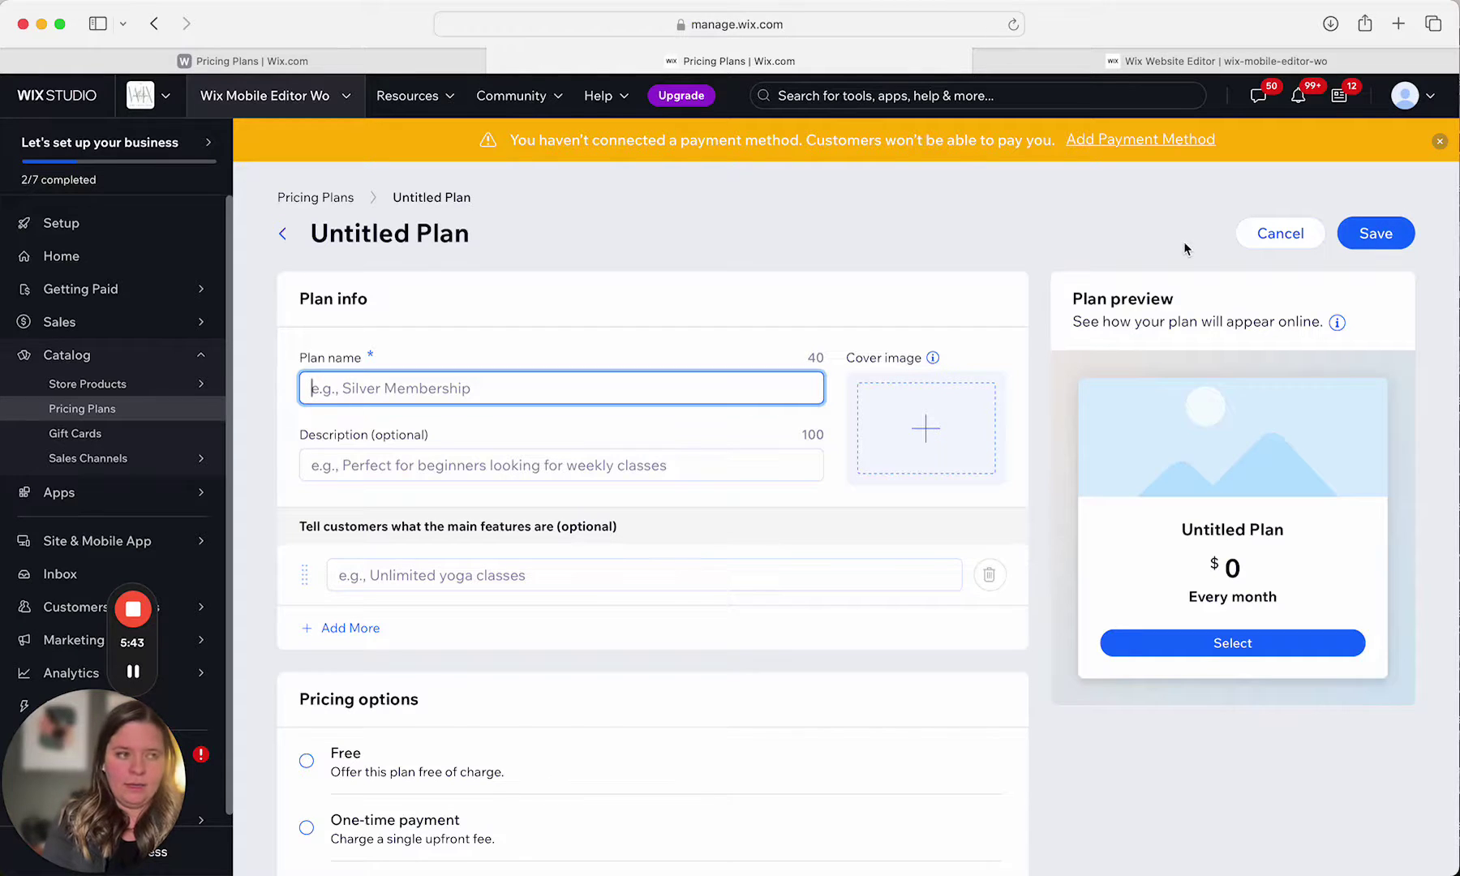
# Step: Name the new plan "Veggie Delivery"
pyautogui.write('Vig')
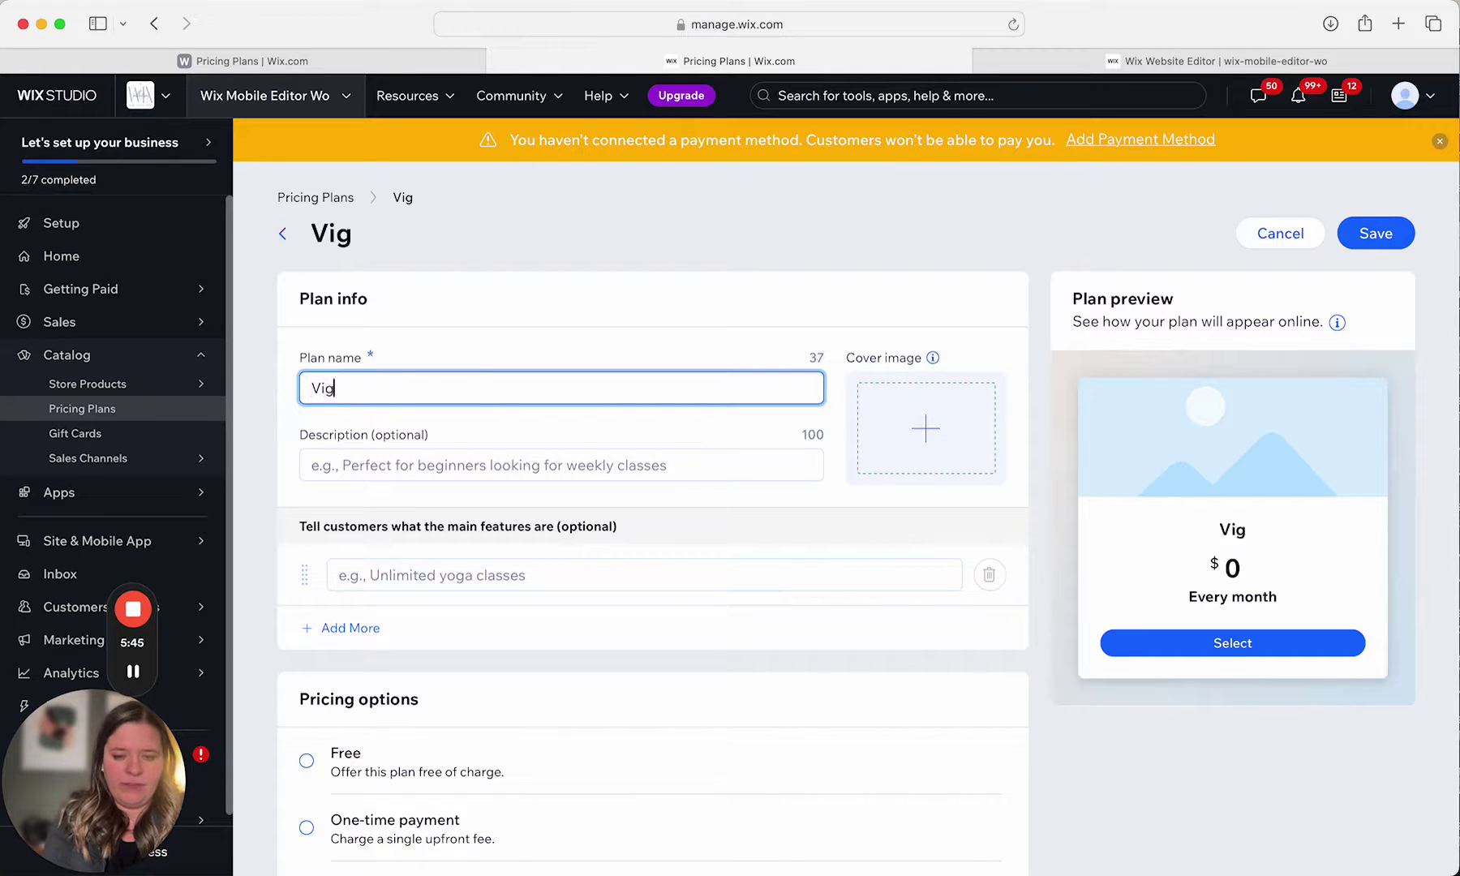
pyautogui.press('BackSpace')
pyautogui.press('BackSpace')
pyautogui.write('eggie Delivery')
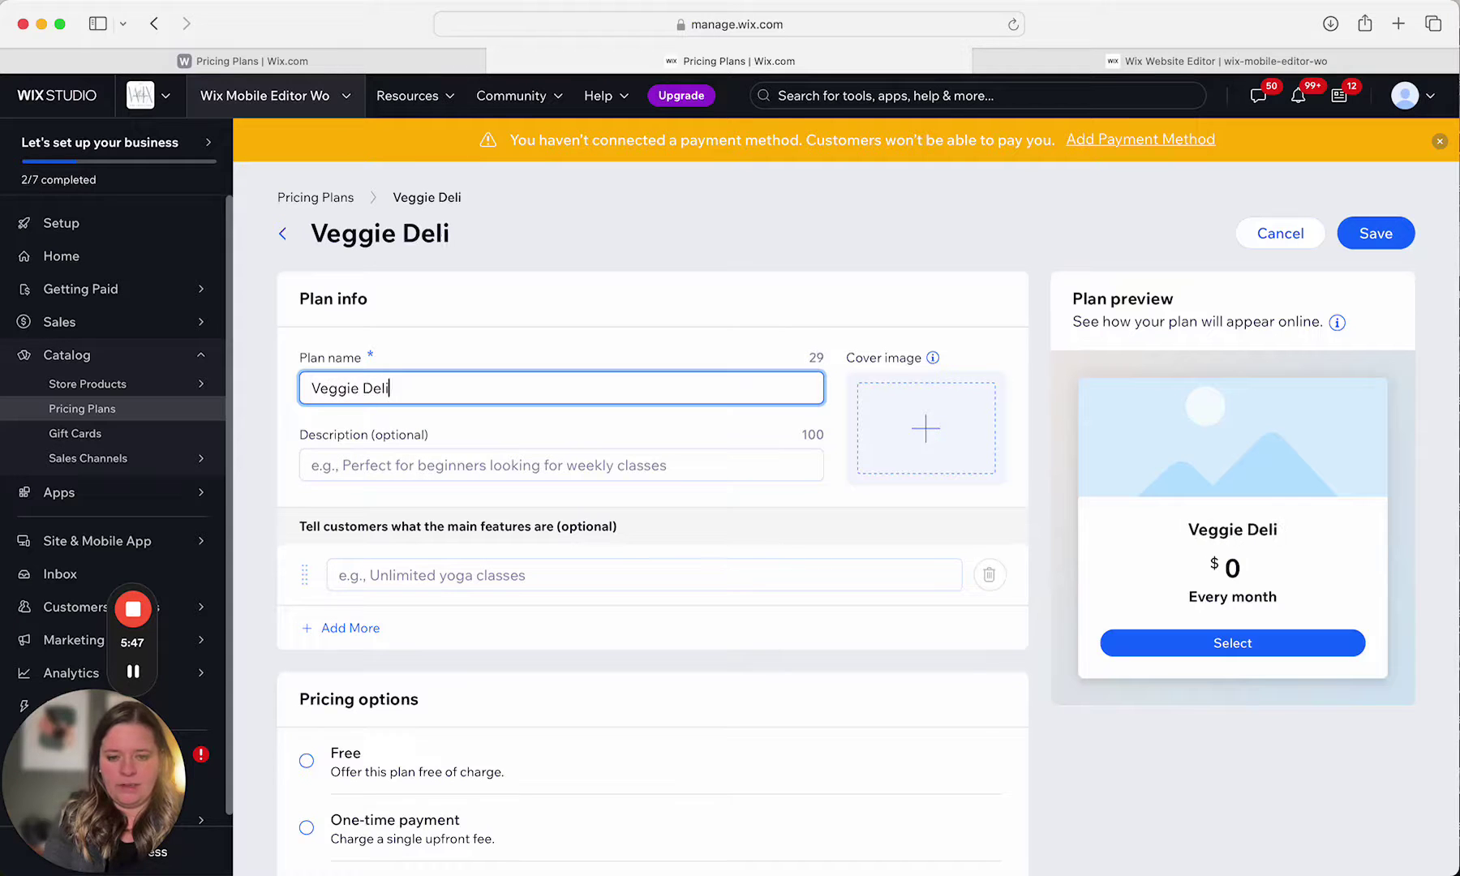
# Step: Draft the plan description "Organic Veggies Delivered" and clear it again
pyautogui.click(554, 465)
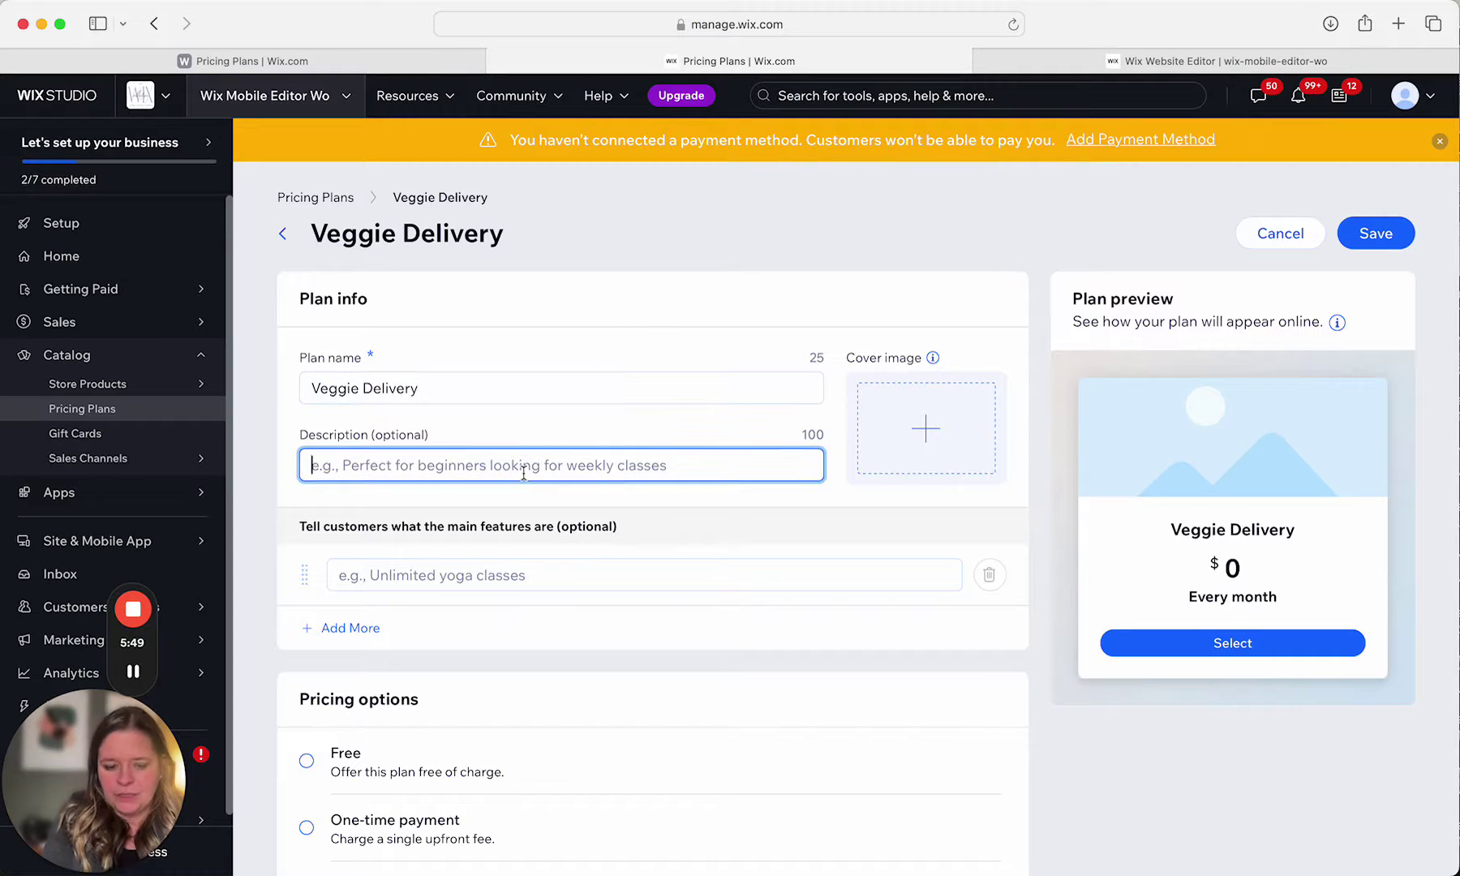
pyautogui.write('Org')
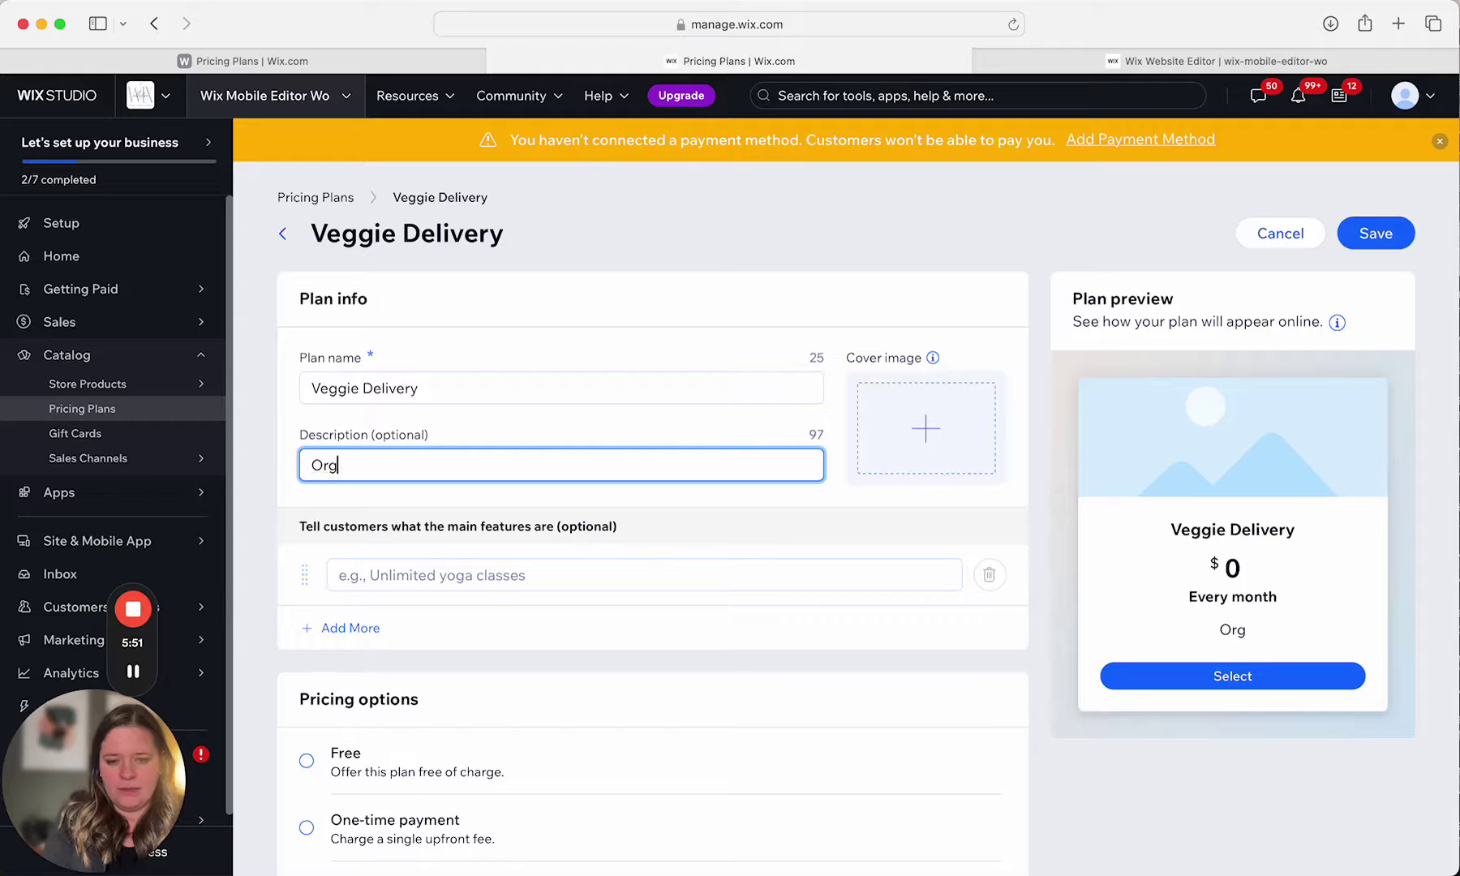
pyautogui.write('nai  Veggies')
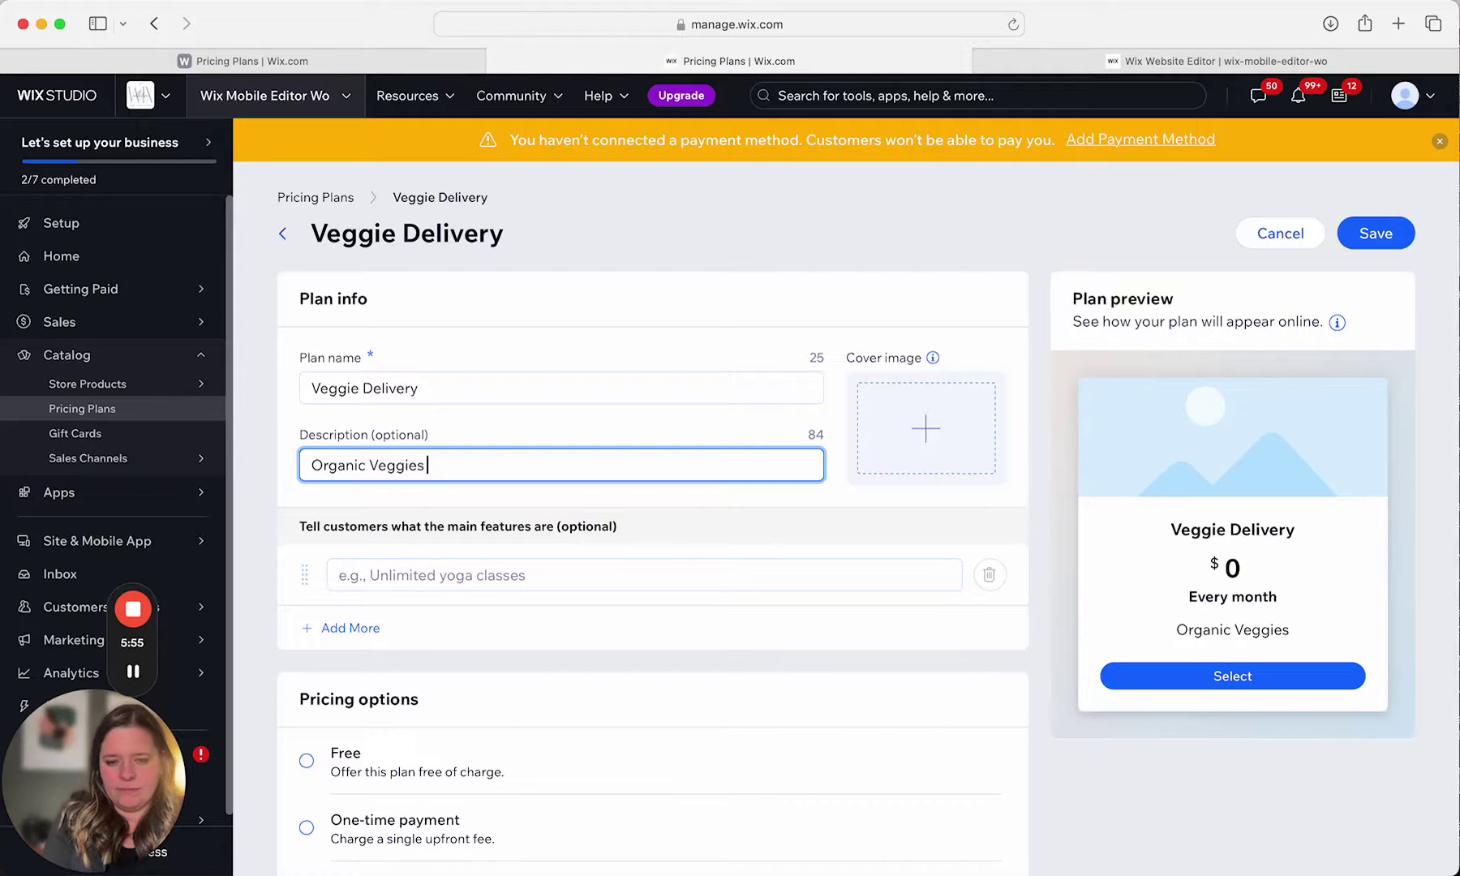
pyautogui.write(' Delivere')
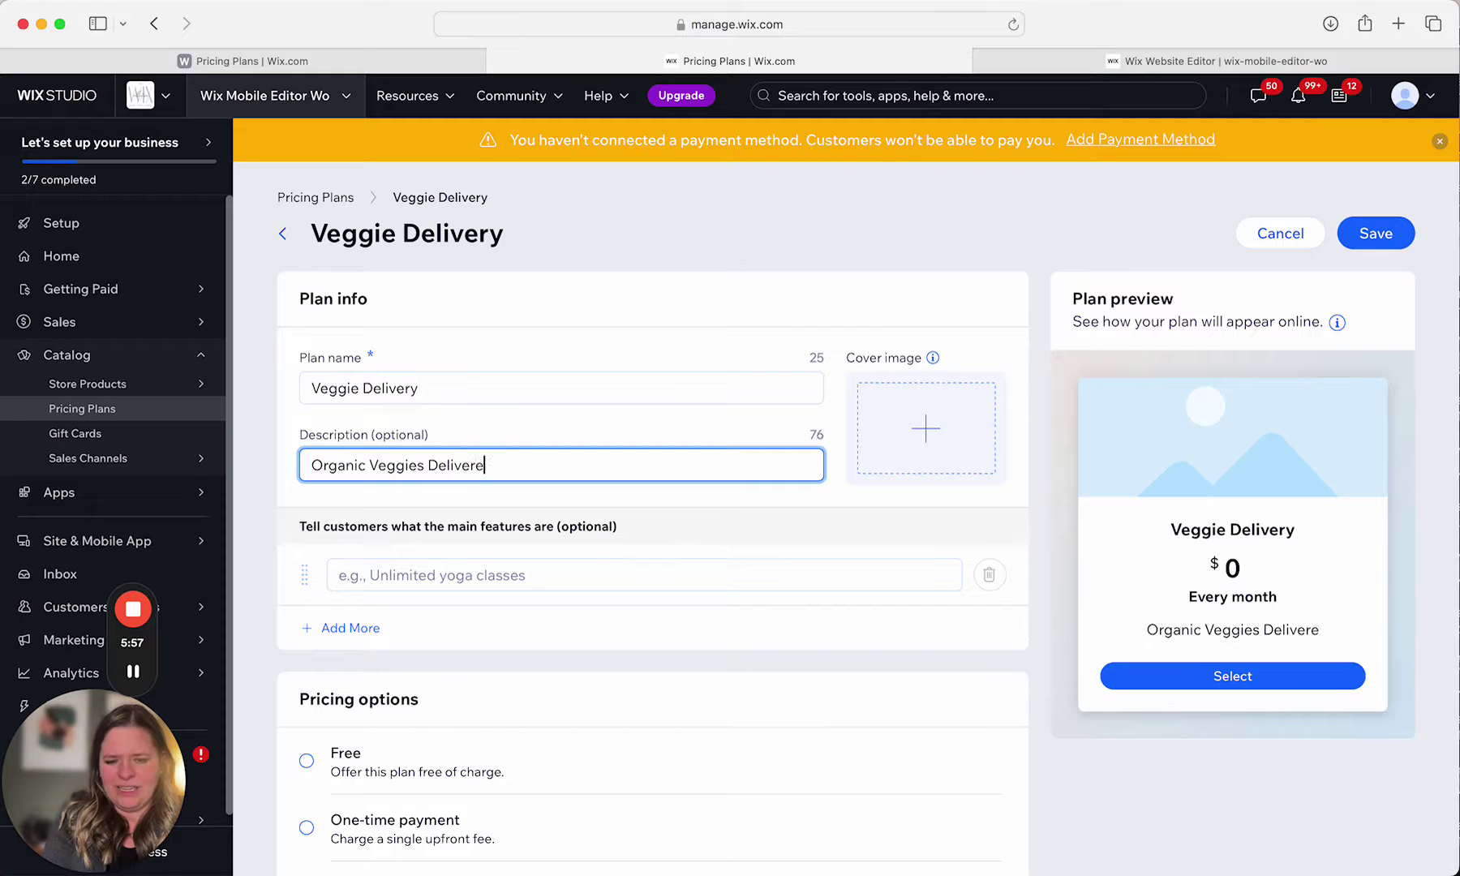
pyautogui.write('d')
pyautogui.hotkey('alt', 'shift', 'Left')
pyautogui.hotkey('alt', 'shift', 'Left')
pyautogui.hotkey('alt', 'shift', 'Left')
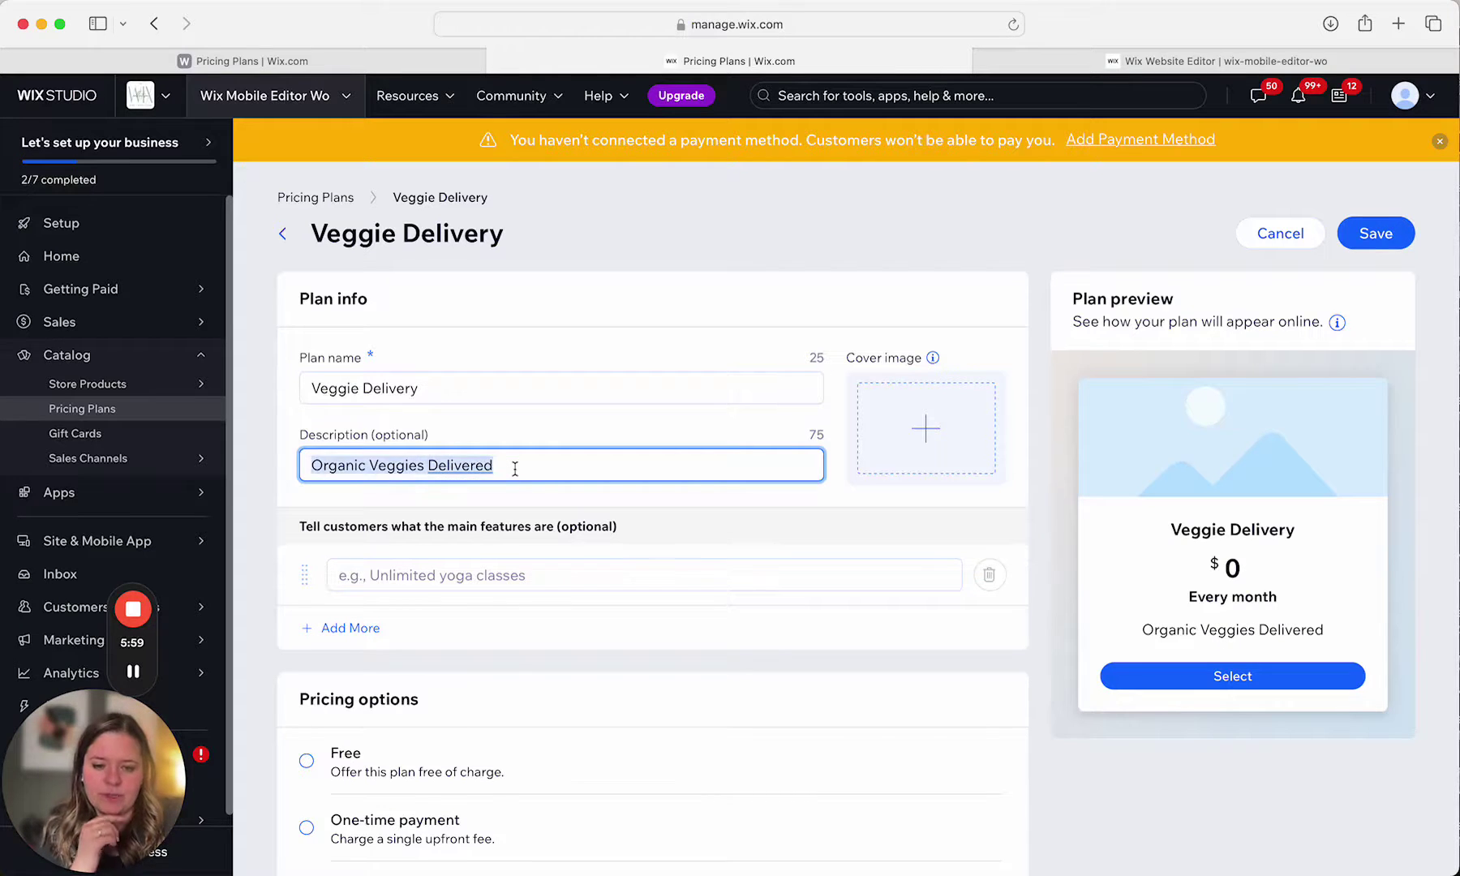
pyautogui.press('BackSpace')
# Step: Change the plan name to "Organic Farming Community"
pyautogui.tripleClick(468, 391)
pyautogui.click(450, 387)
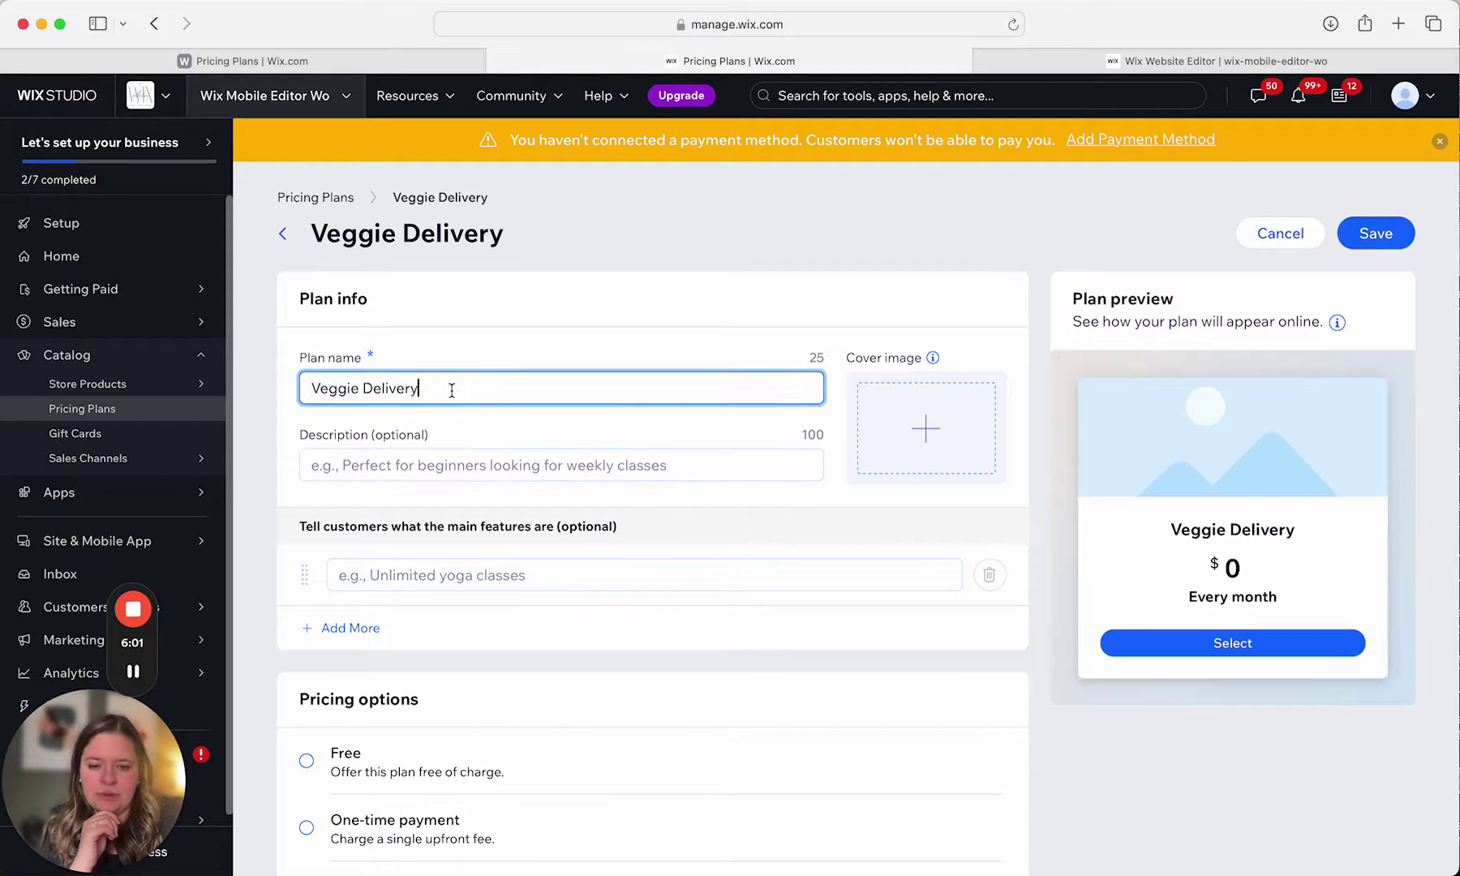
pyautogui.hotkey('alt', 'shift', 'Left')
pyautogui.hotkey('alt', 'shift', 'Left')
pyautogui.press('BackSpace')
pyautogui.write('Og')
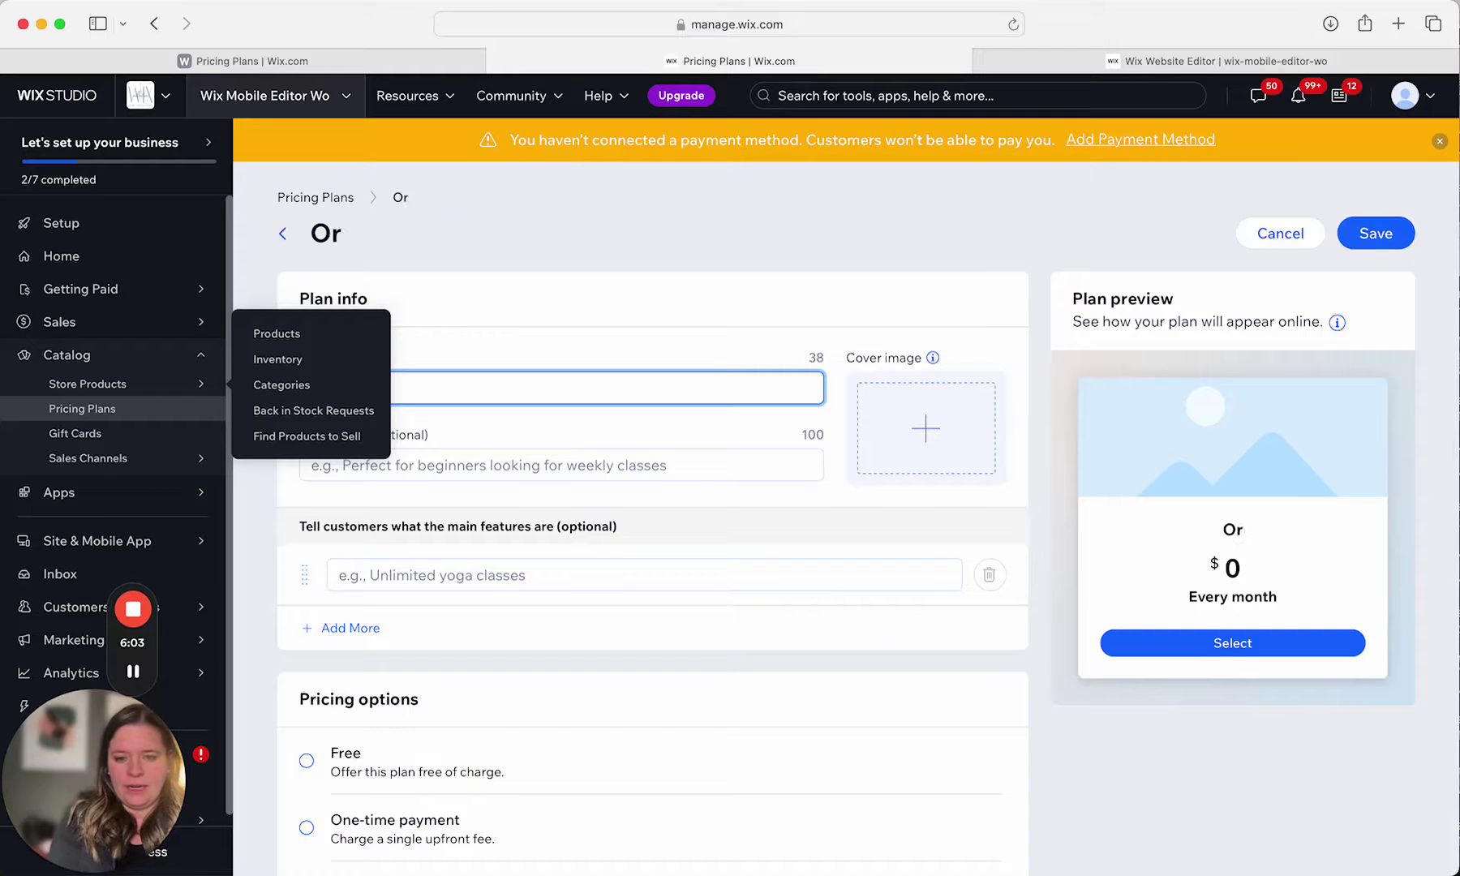
pyautogui.write('ganic Farmini')
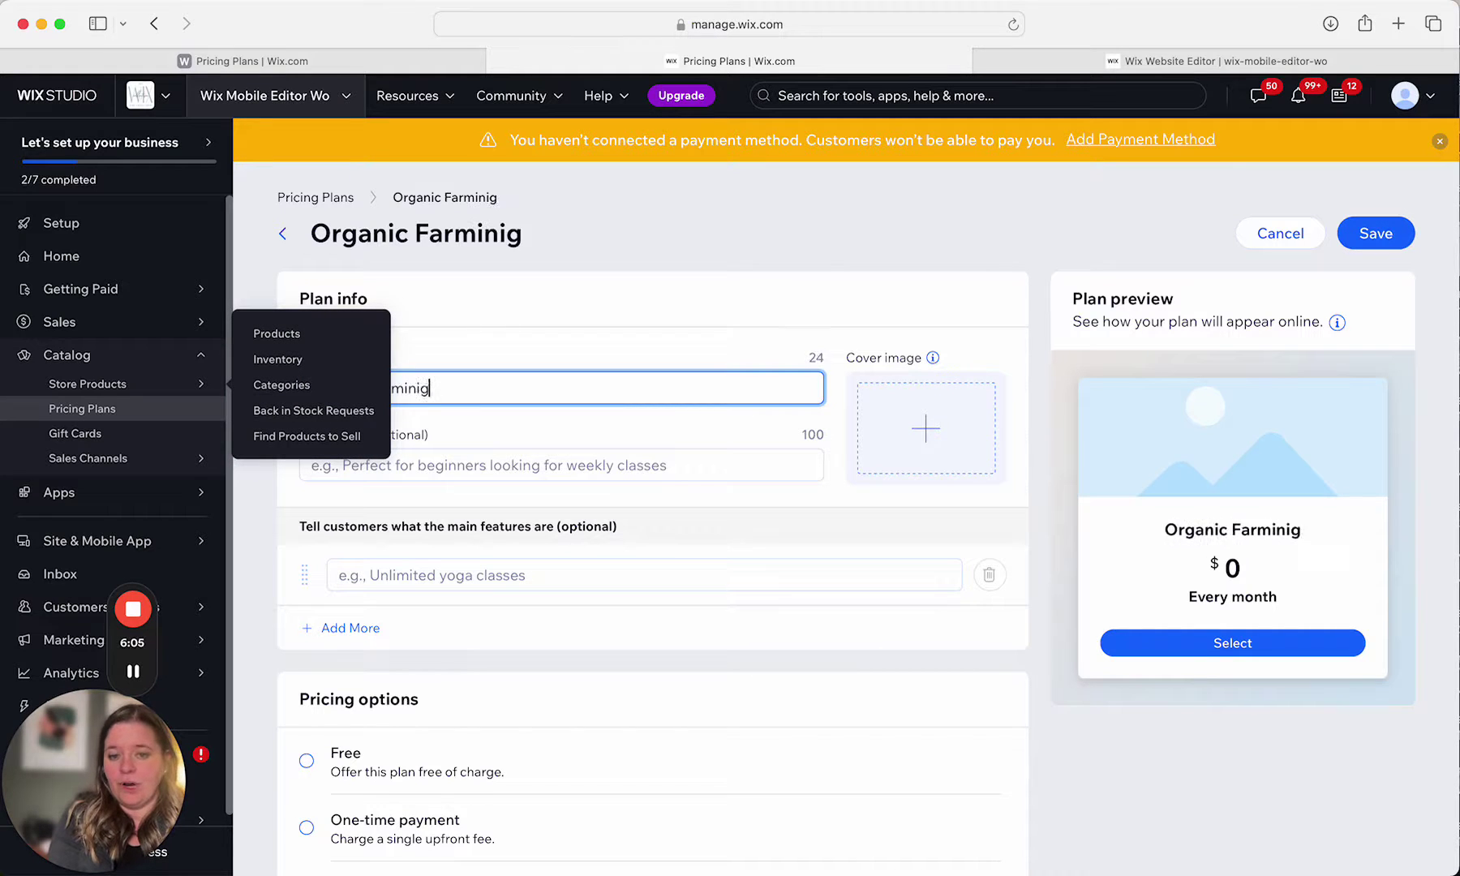
pyautogui.write('ng Community')
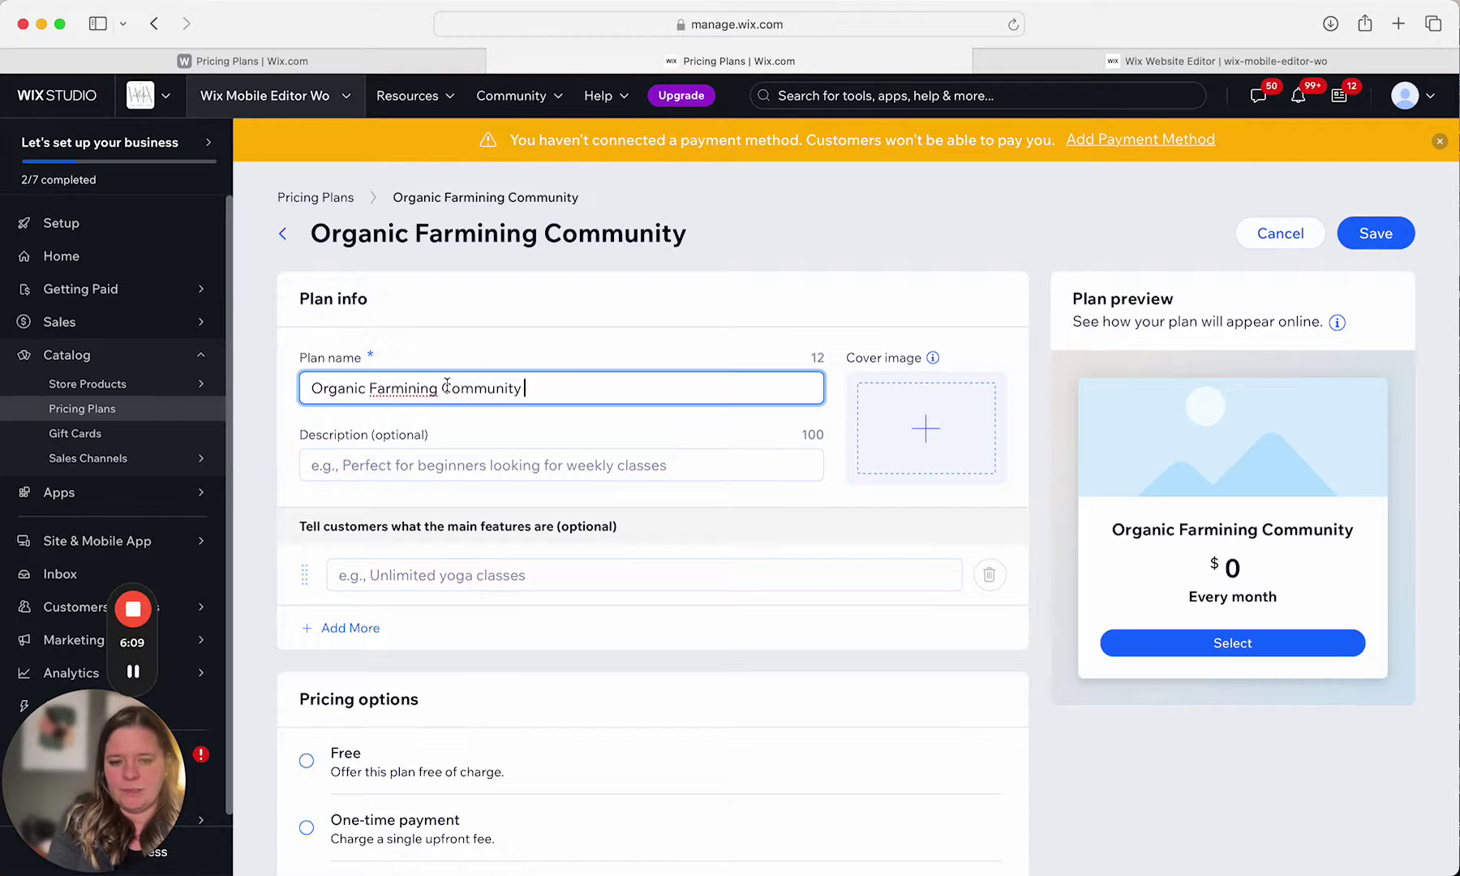
pyautogui.moveTo(439, 388); pyautogui.dragTo(404, 386)
pyautogui.write('ing')
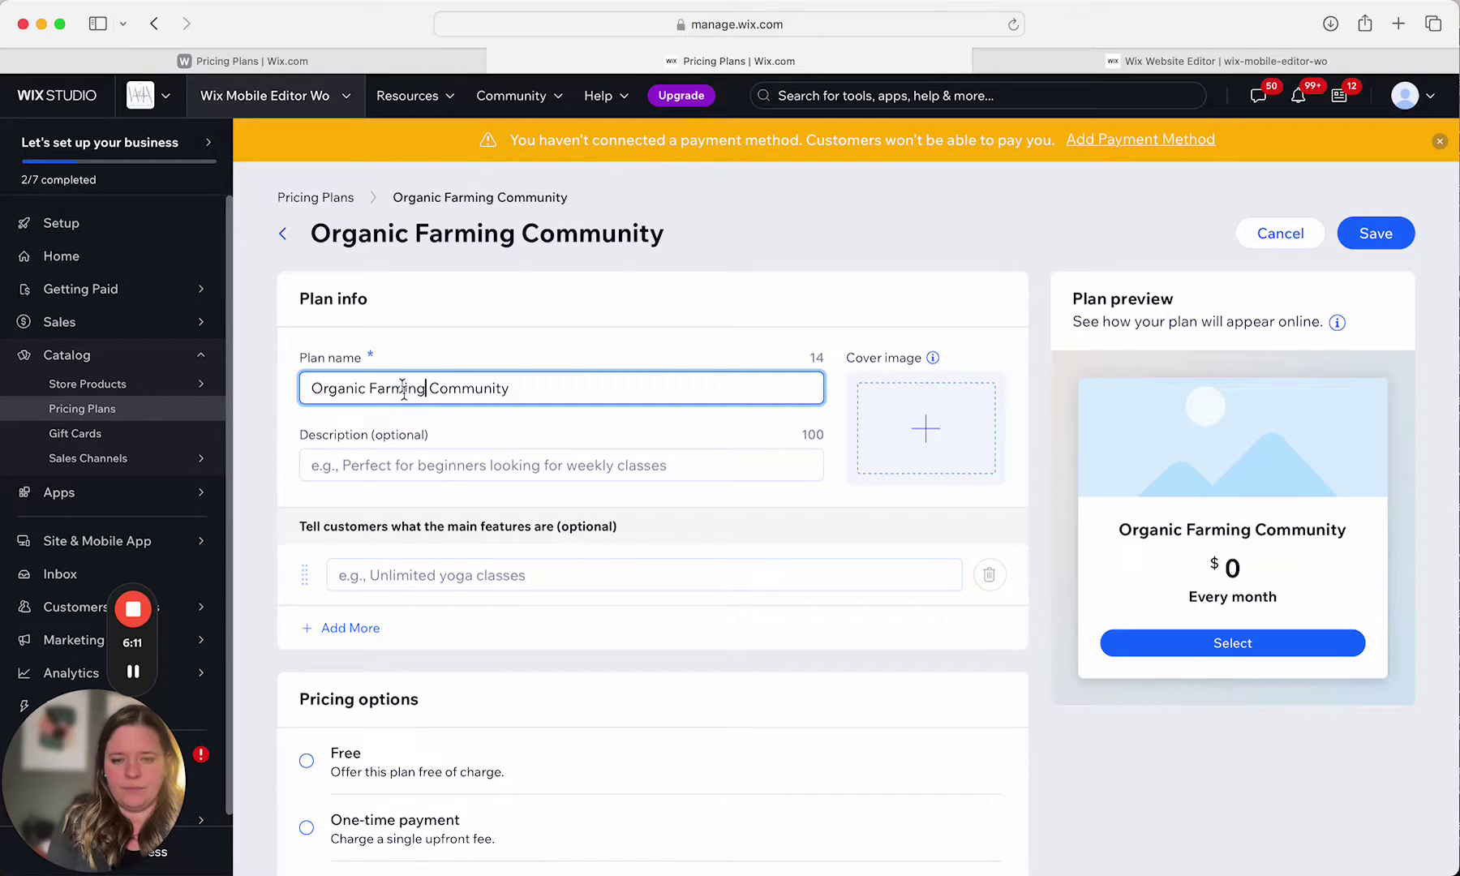
# Step: Enter "Community Forum Access" as the plan's first main feature
pyautogui.click(475, 579)
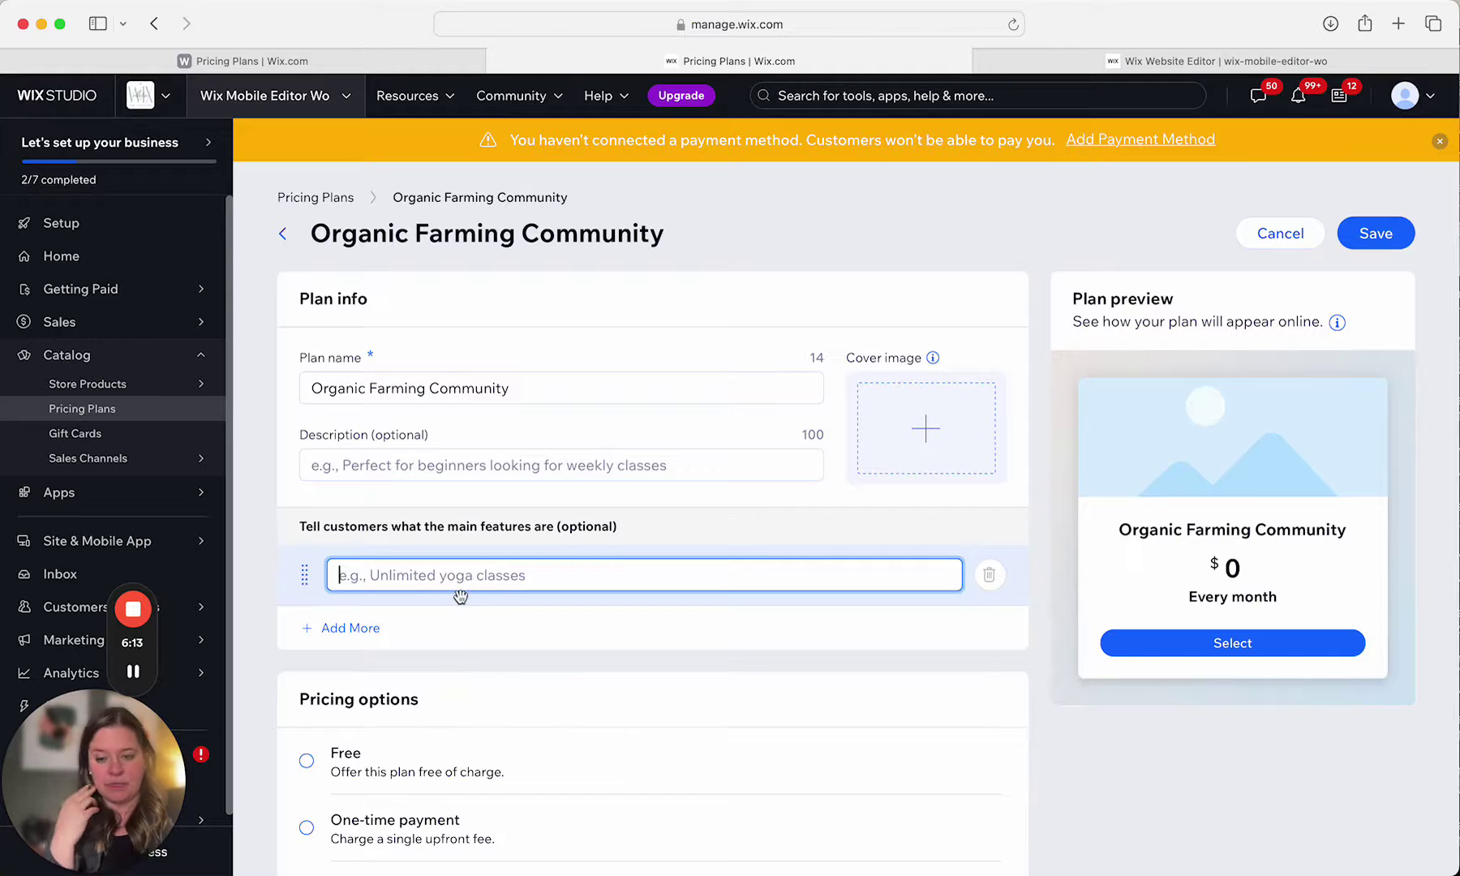
pyautogui.write('Comm')
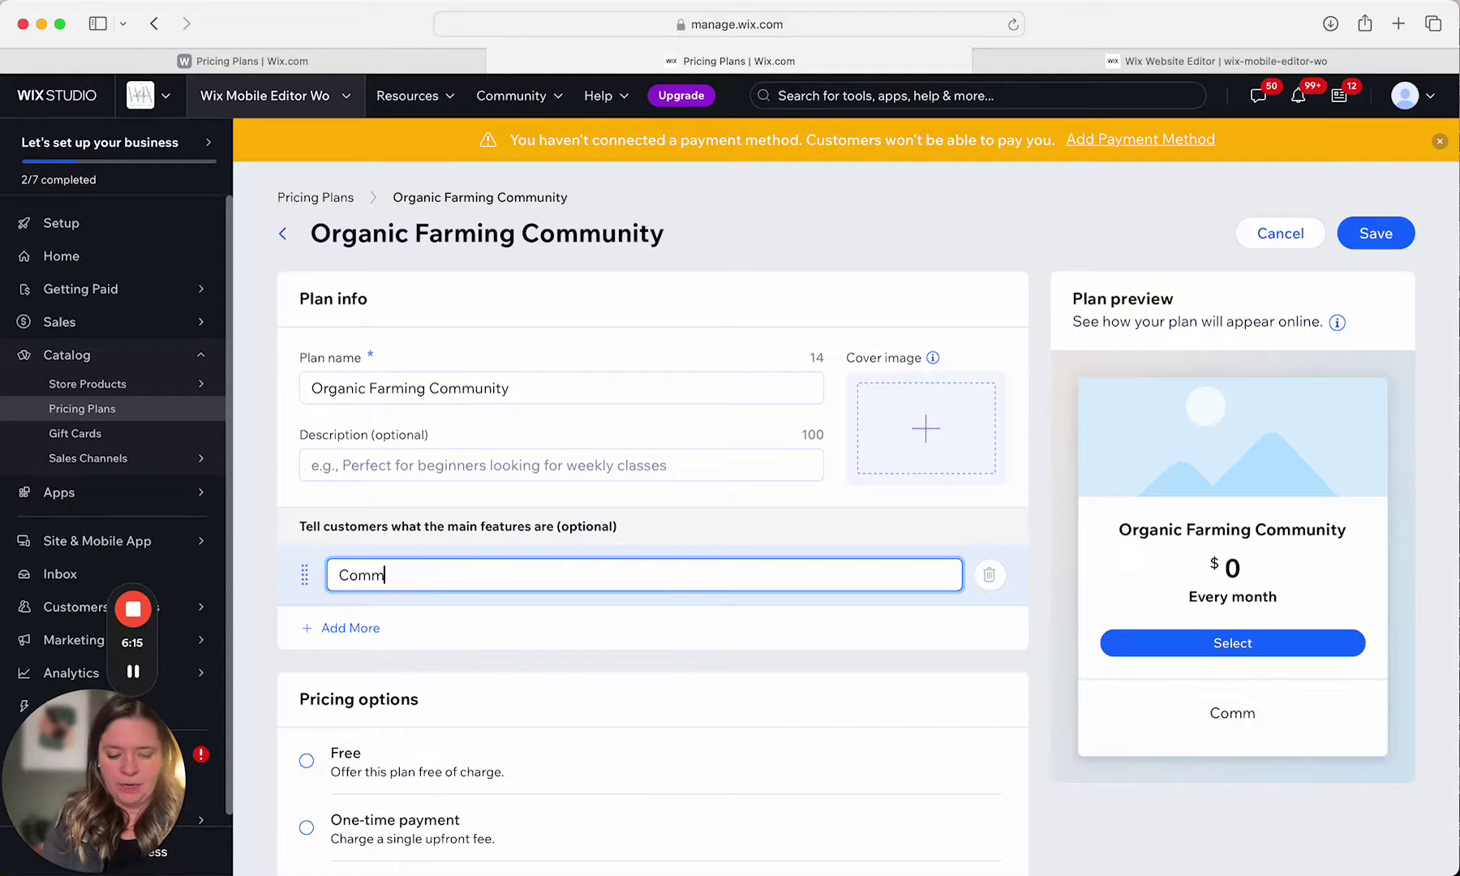
pyautogui.write('unity Com')
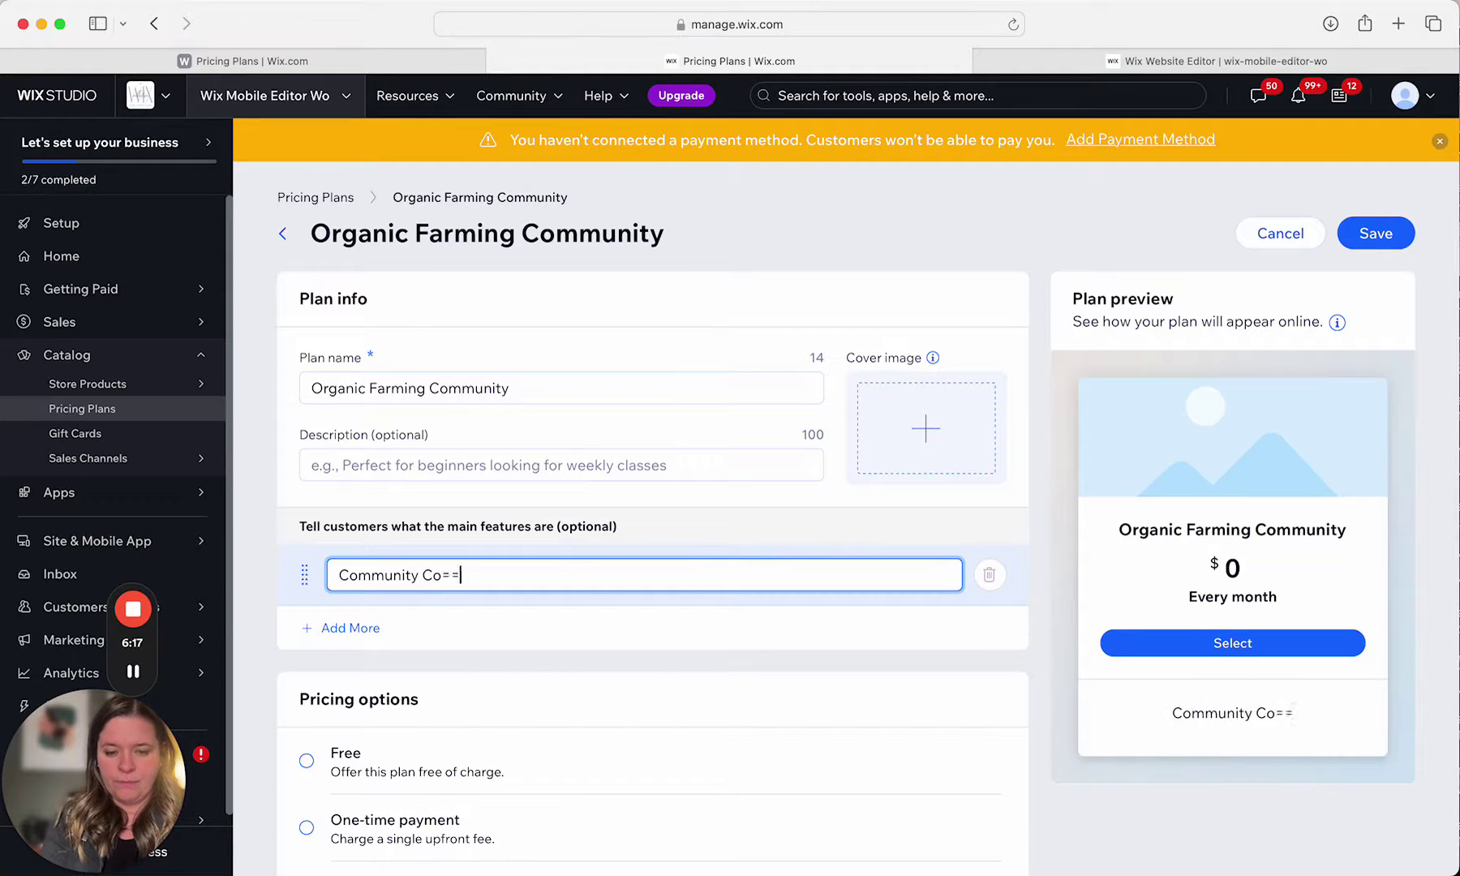
pyautogui.press('BackSpace')
pyautogui.press('BackSpace')
pyautogui.press('BackSpace')
pyautogui.write('orum Access')
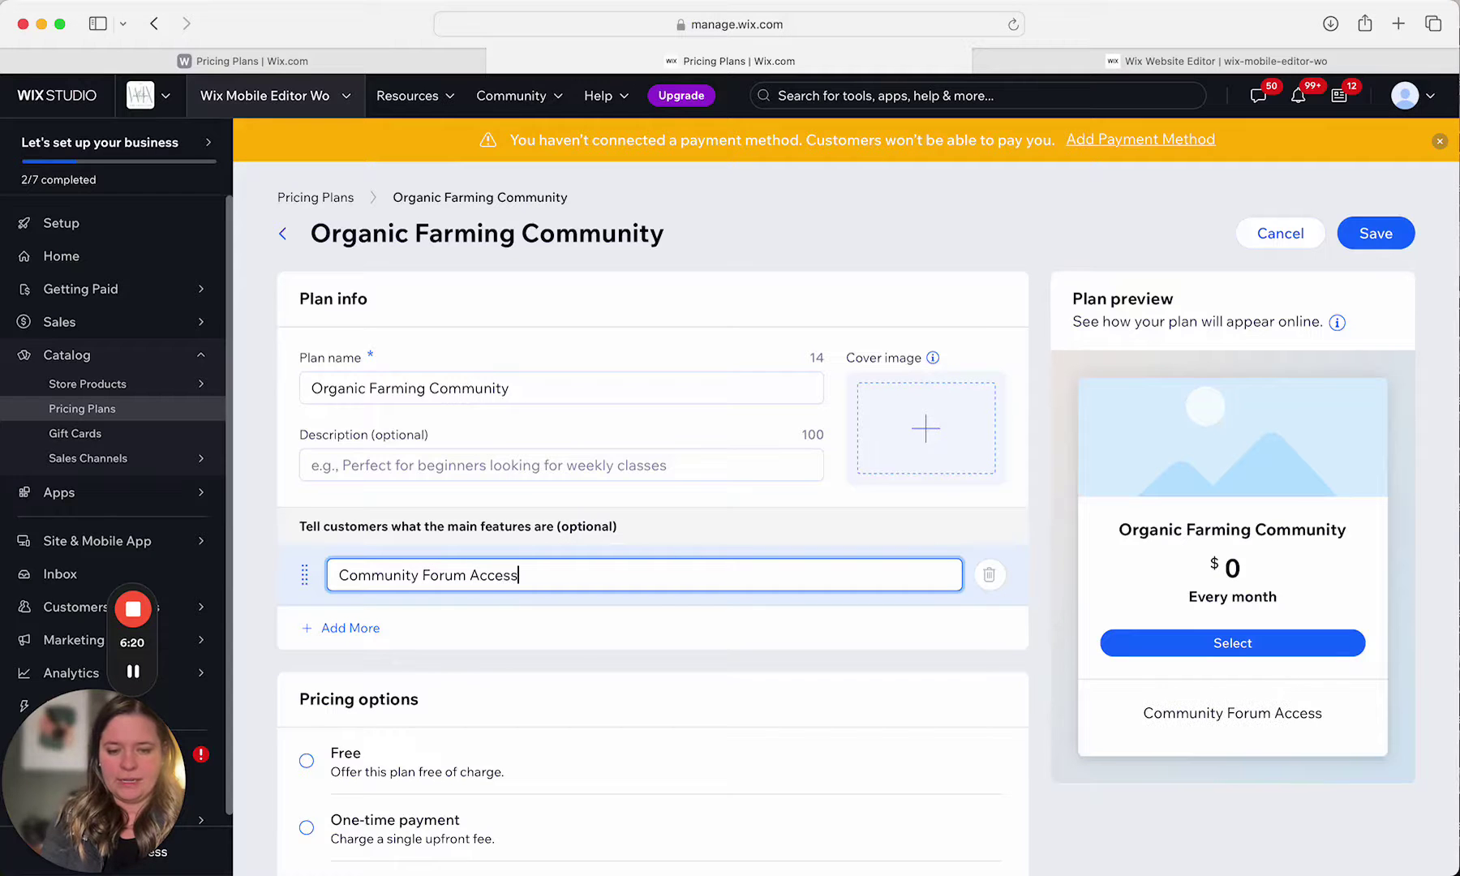
# Step: Add a second main feature reading "Specialized Workshops from Farmers"
pyautogui.press('Return')
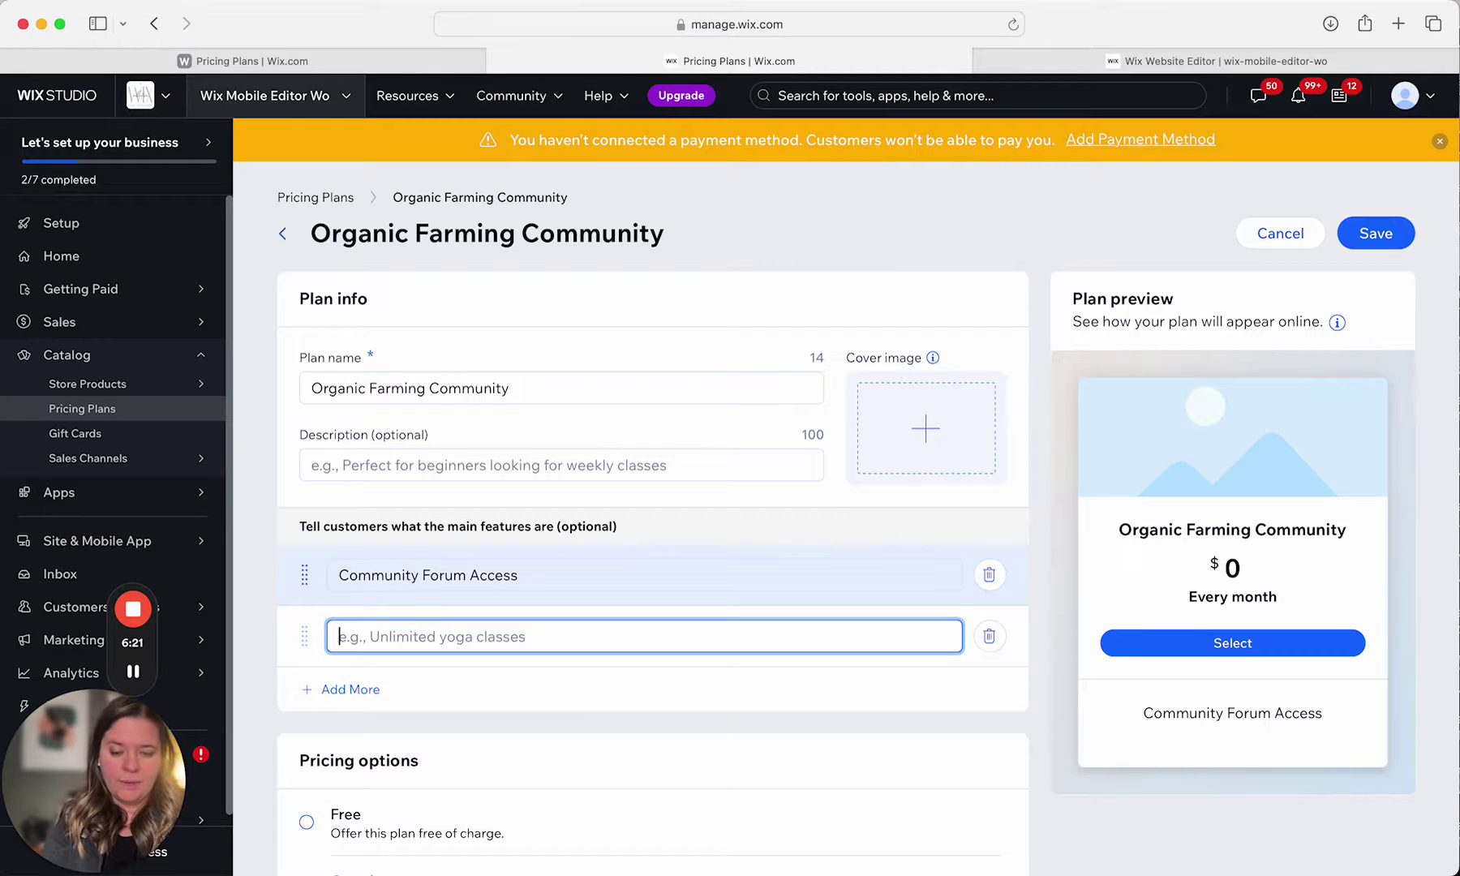
pyautogui.write('Farmers g')
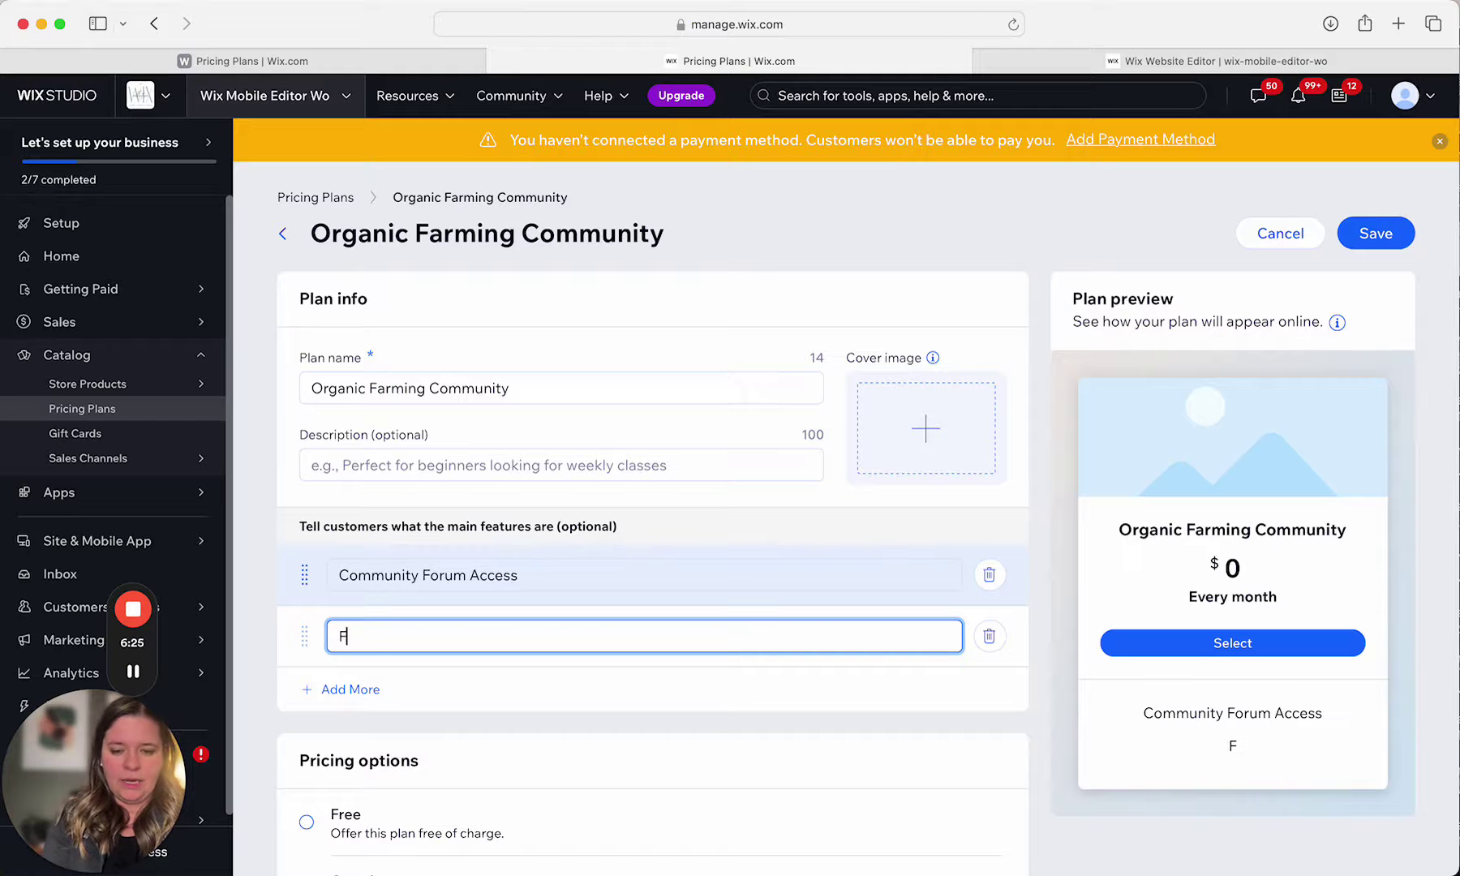
pyautogui.press('BackSpace')
pyautogui.press('BackSpace')
pyautogui.click(357, 628)
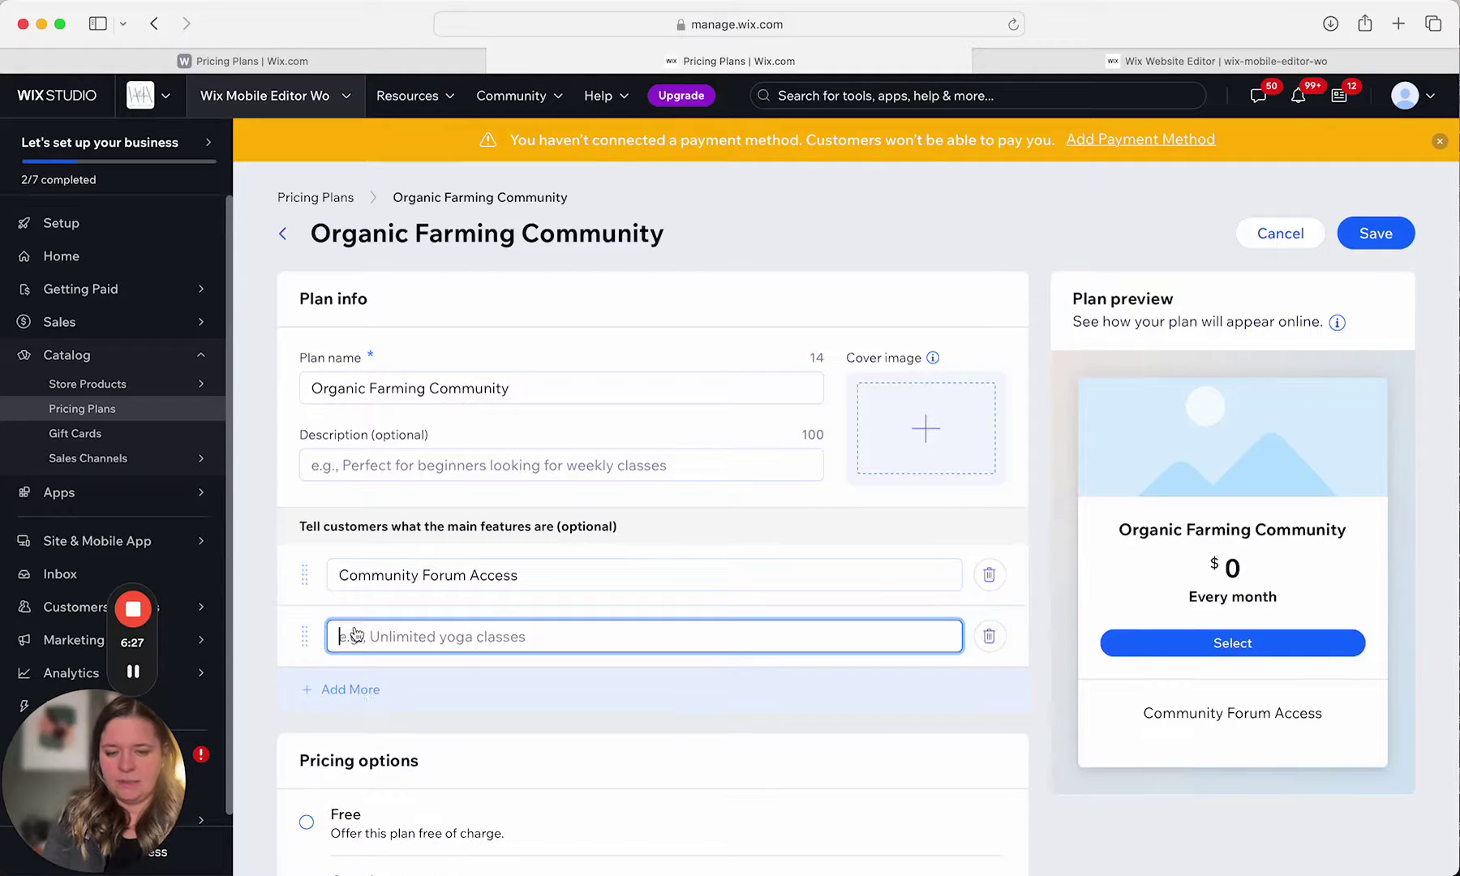
pyautogui.write('Specialize')
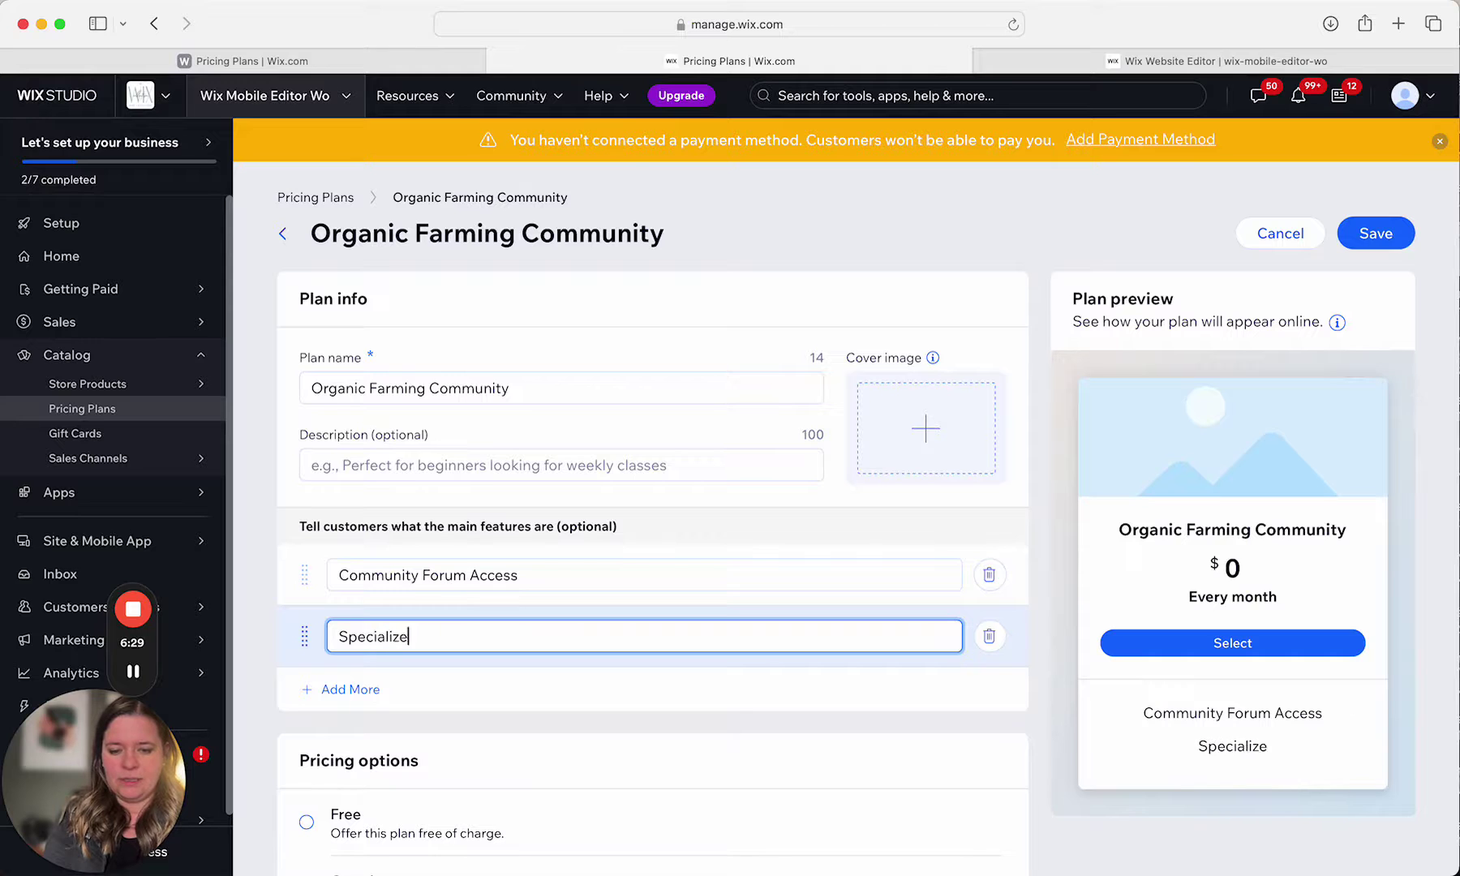
pyautogui.write('d Workshops from ')
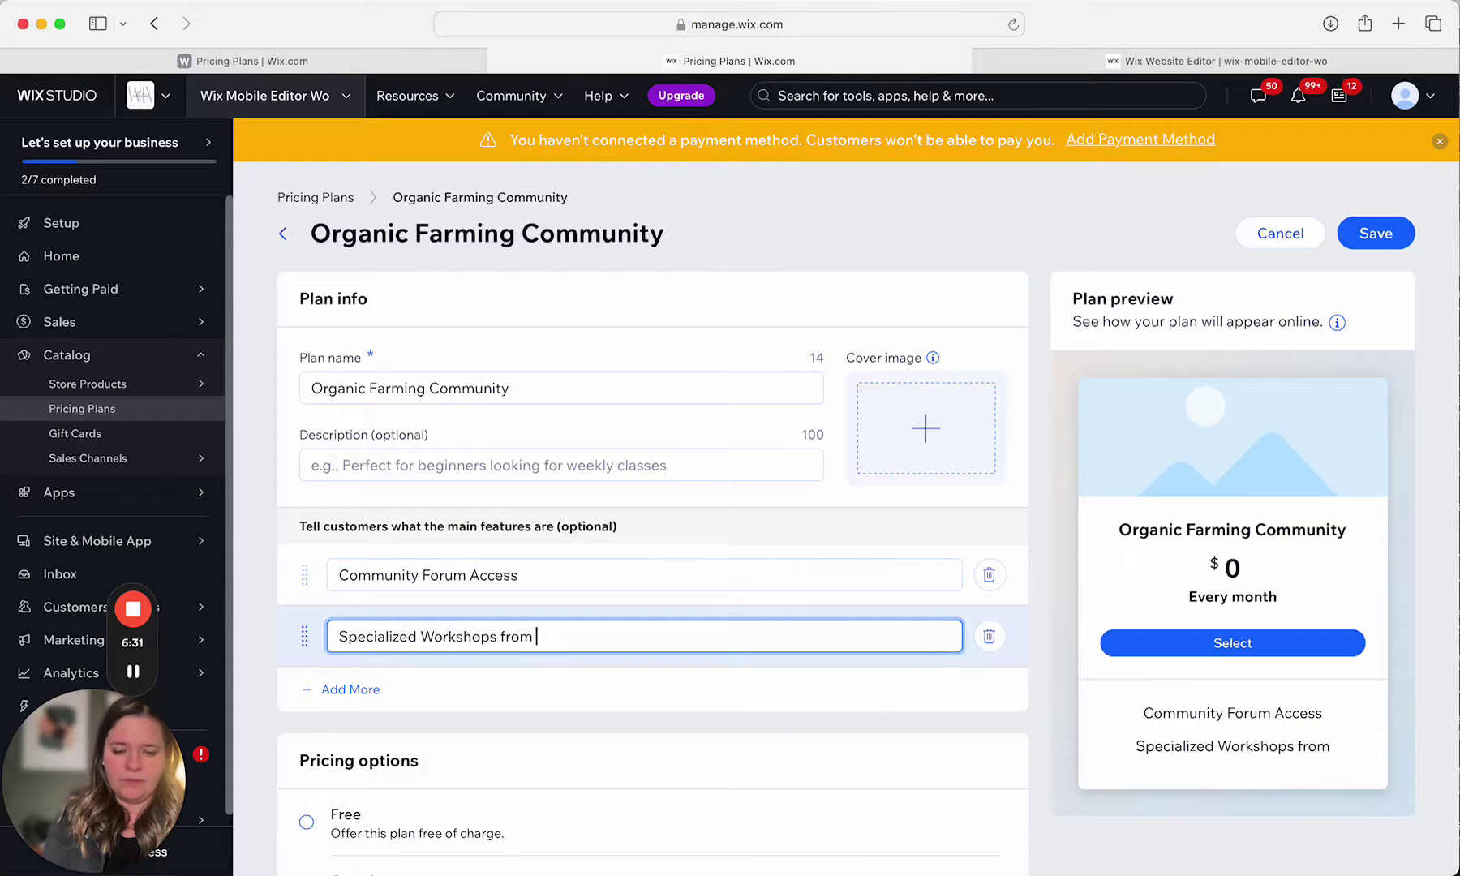
pyautogui.write('Farmers')
# Step: Add a third main feature reading "Networking Meet Ups"
pyautogui.click(344, 690)
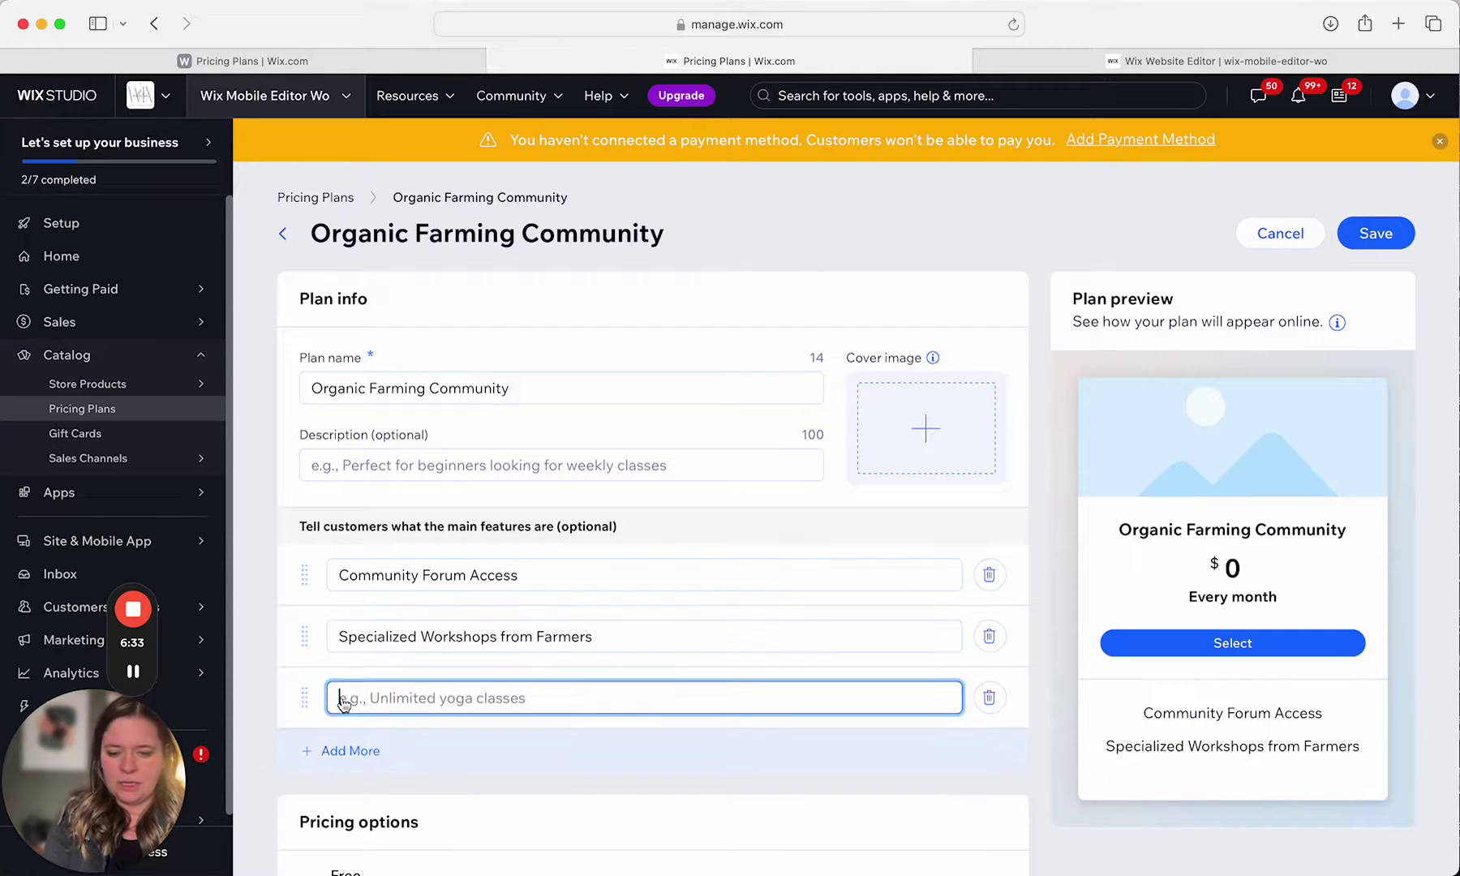
pyautogui.write('Ne')
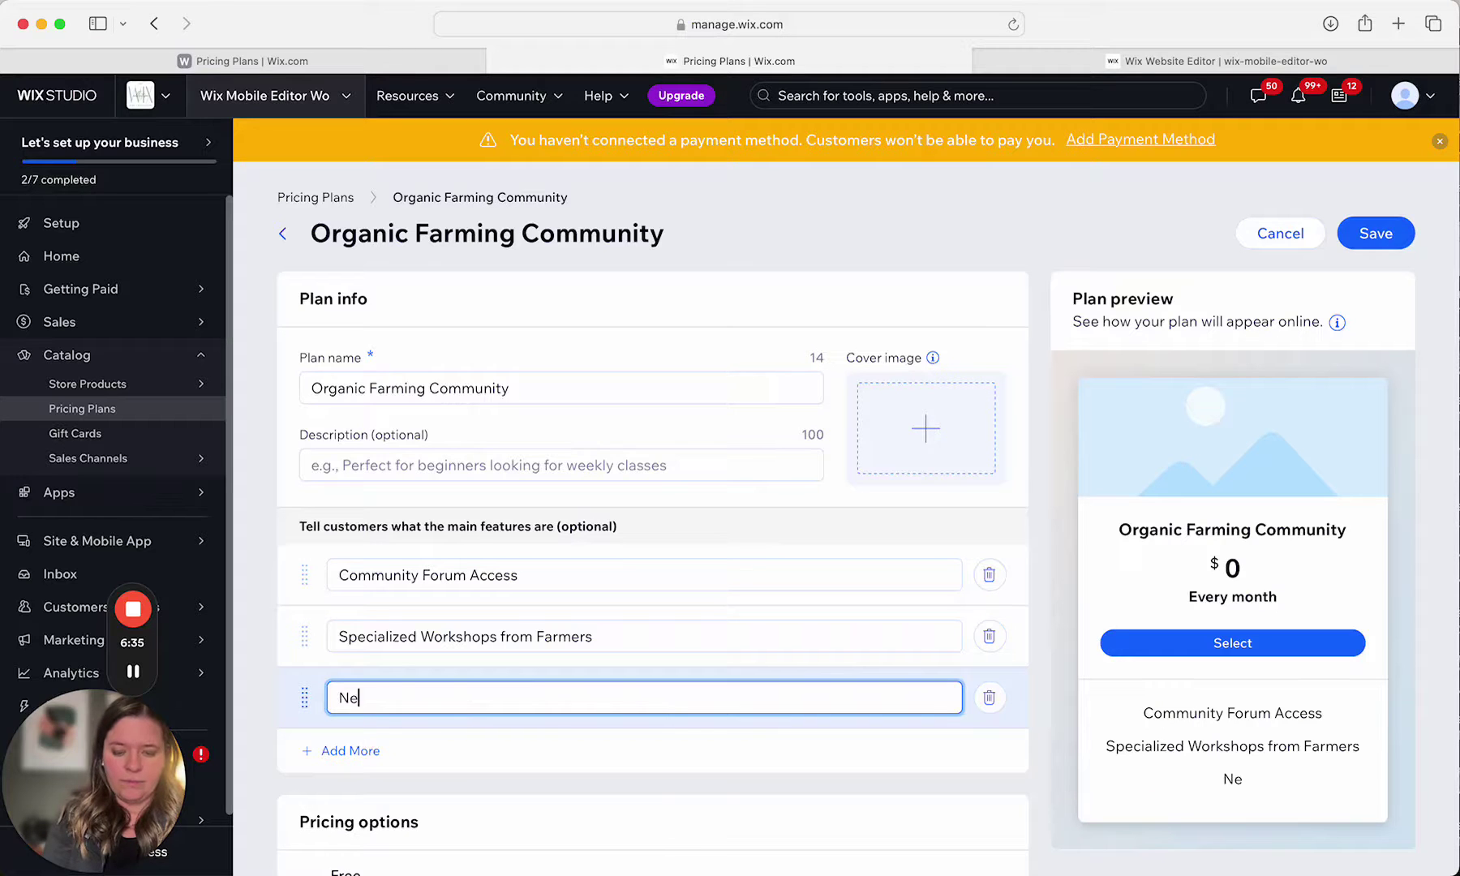
pyautogui.write('tworkding')
pyautogui.press('BackSpace')
pyautogui.press('BackSpace')
pyautogui.press('BackSpace')
pyautogui.press('BackSpace')
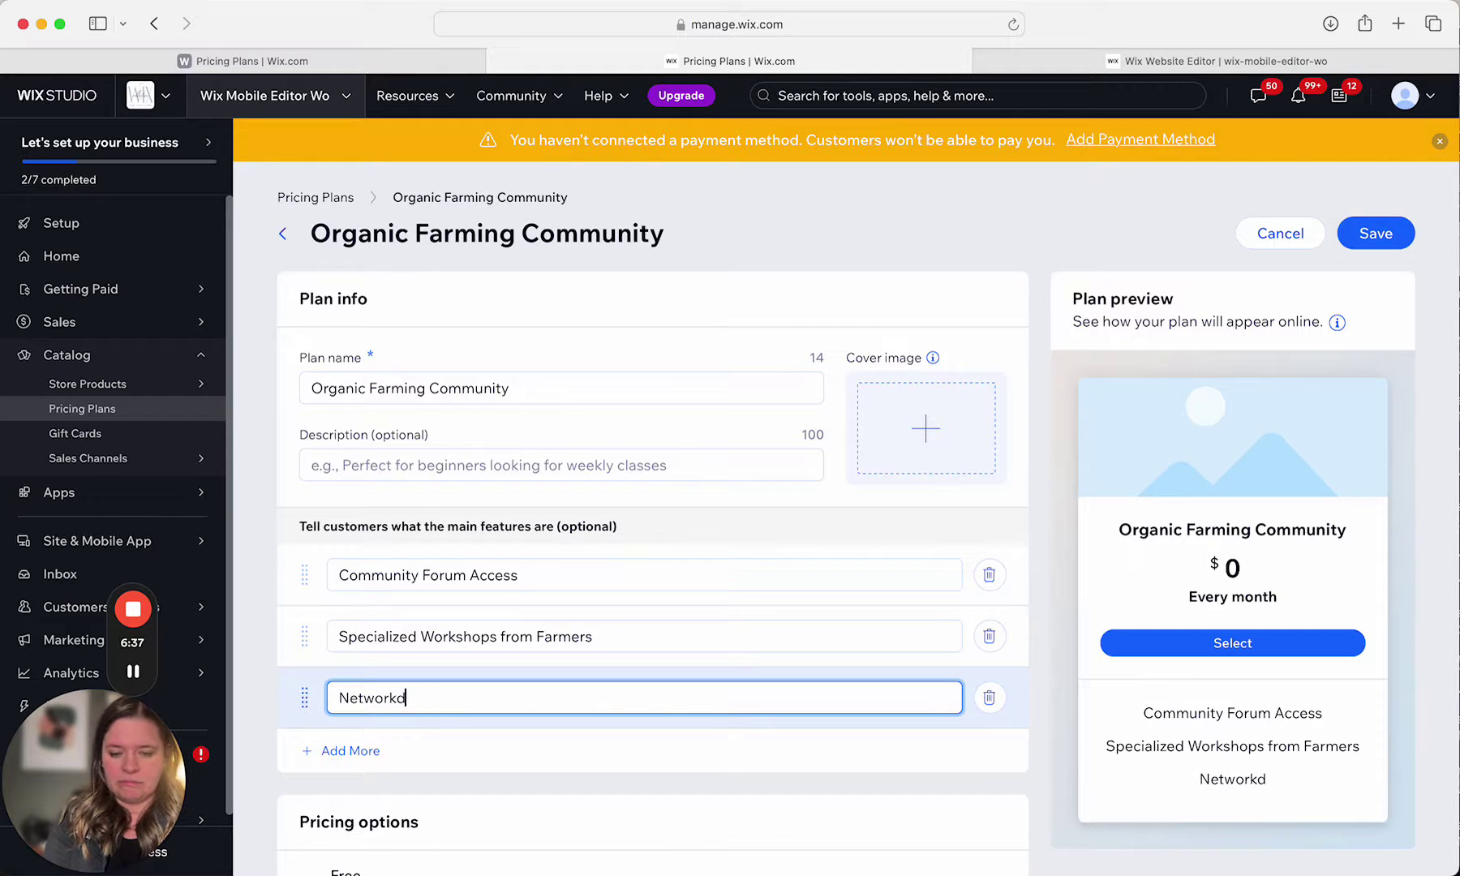
pyautogui.write('ing Meet UPs')
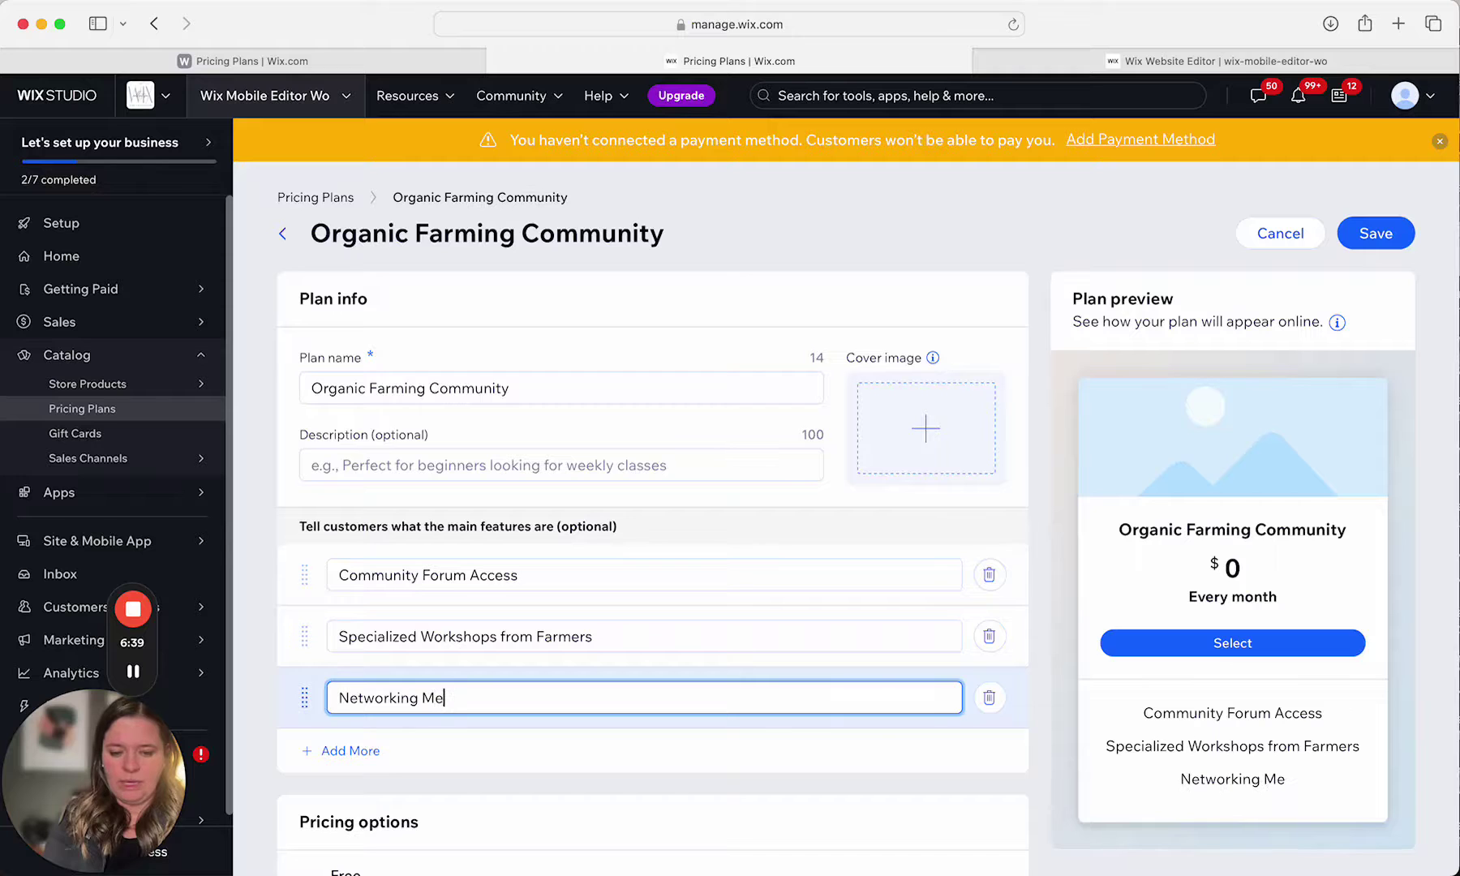
pyautogui.press('BackSpace')
pyautogui.press('BackSpace')
pyautogui.write('ps')
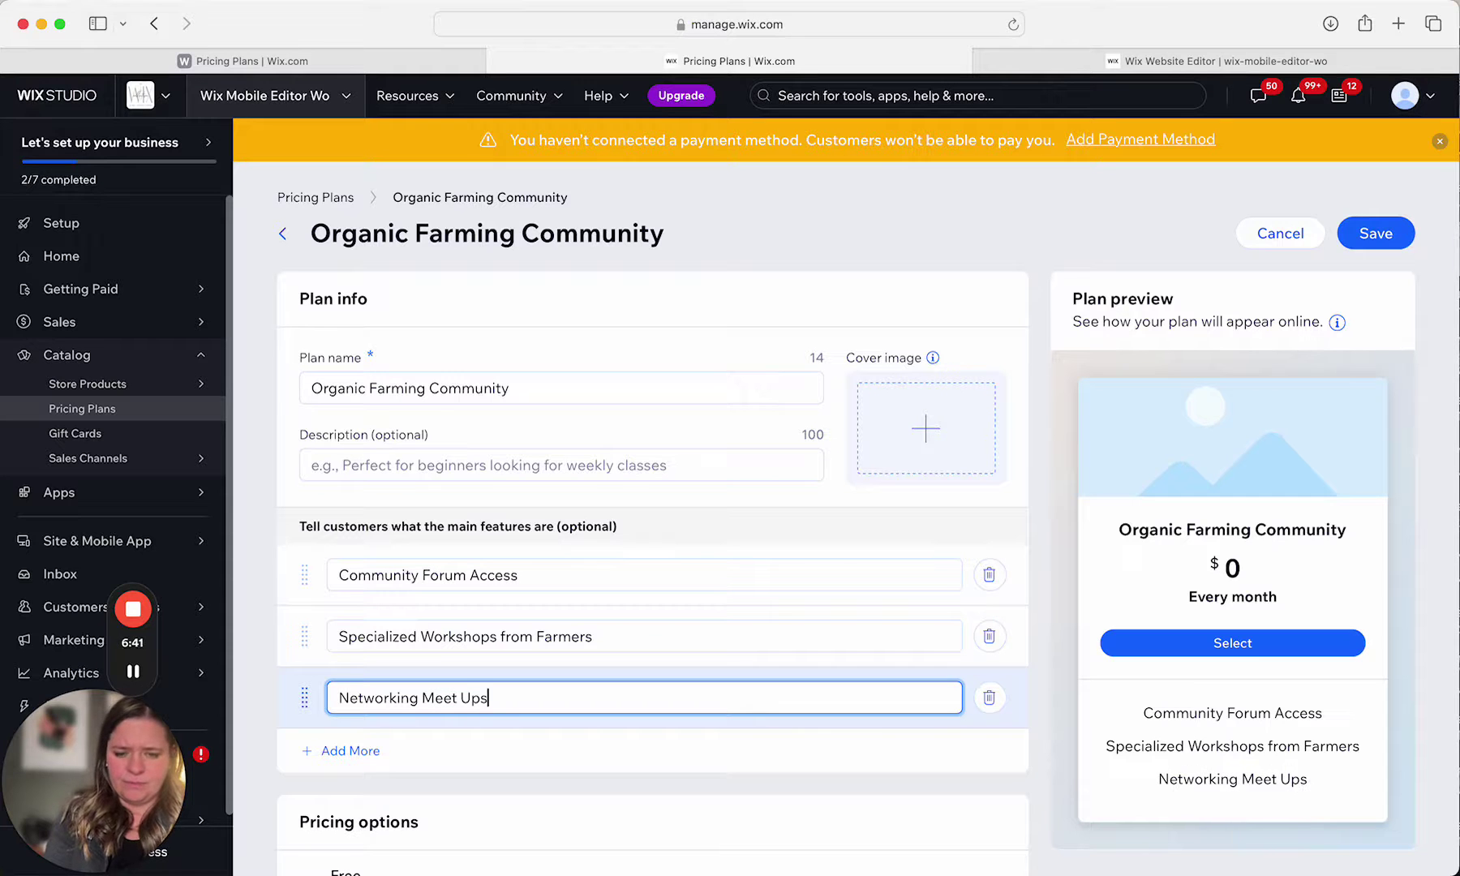
# Step: Add a fourth main feature reading "Weekly Meet & Greet Zoom Calls"
pyautogui.click(314, 745)
pyautogui.click(341, 752)
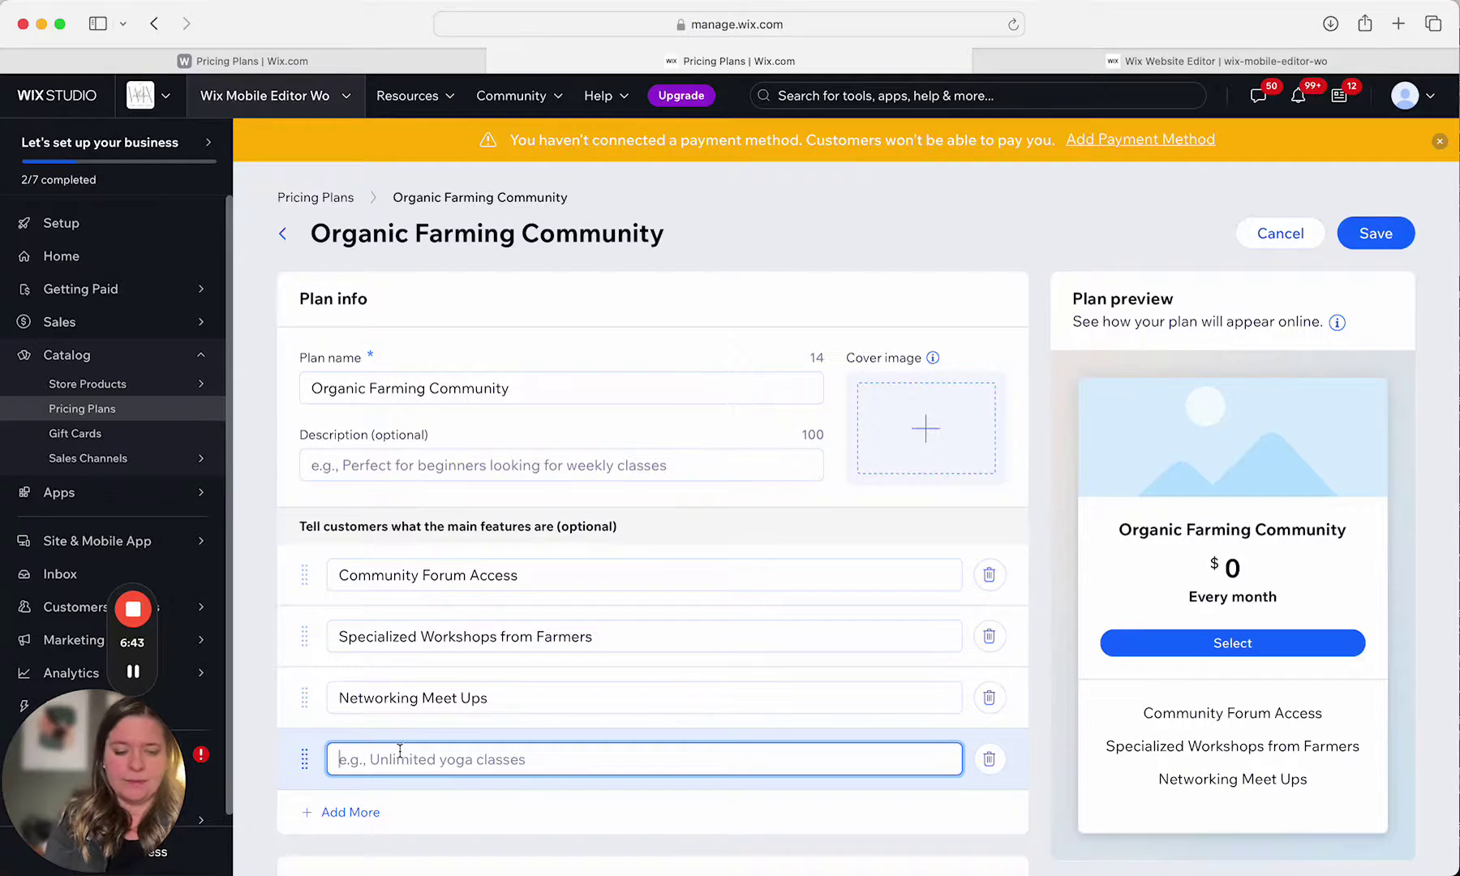
pyautogui.scroll(-1, 480, 717)
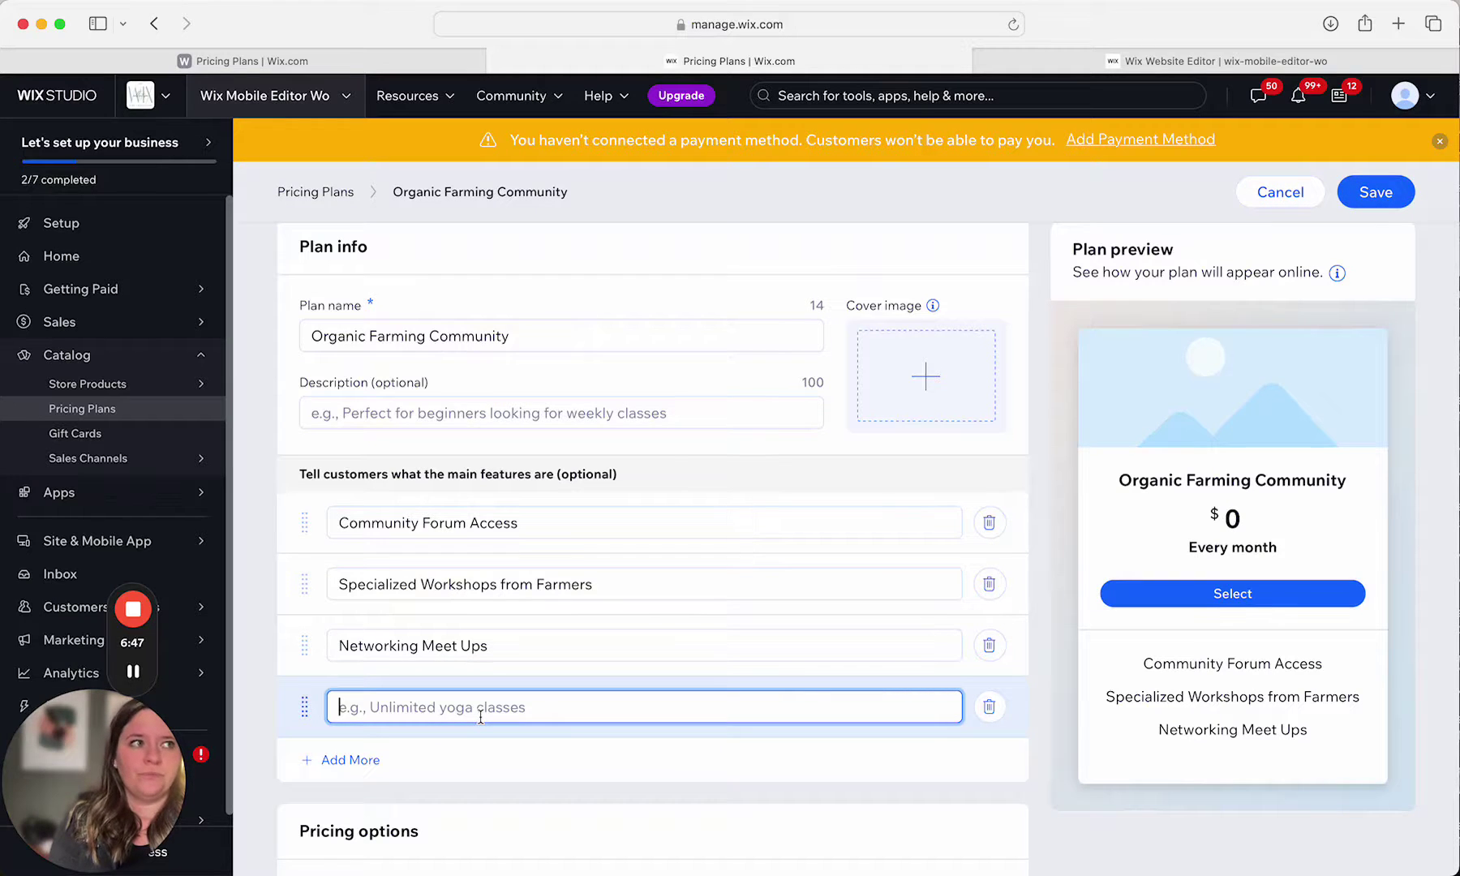
pyautogui.write('Weekly')
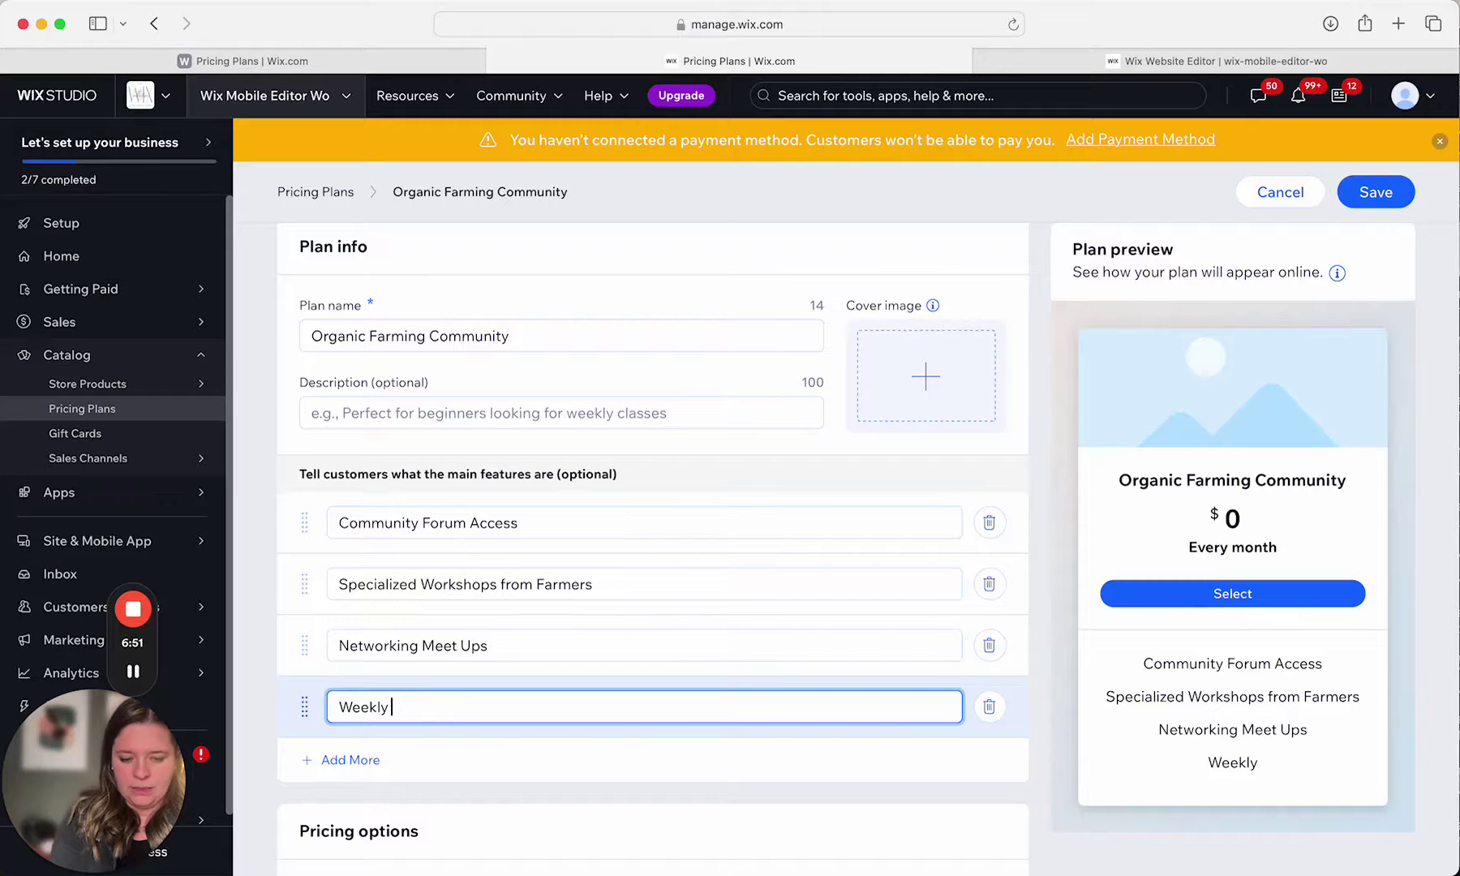
pyautogui.write(' Meet & Gre')
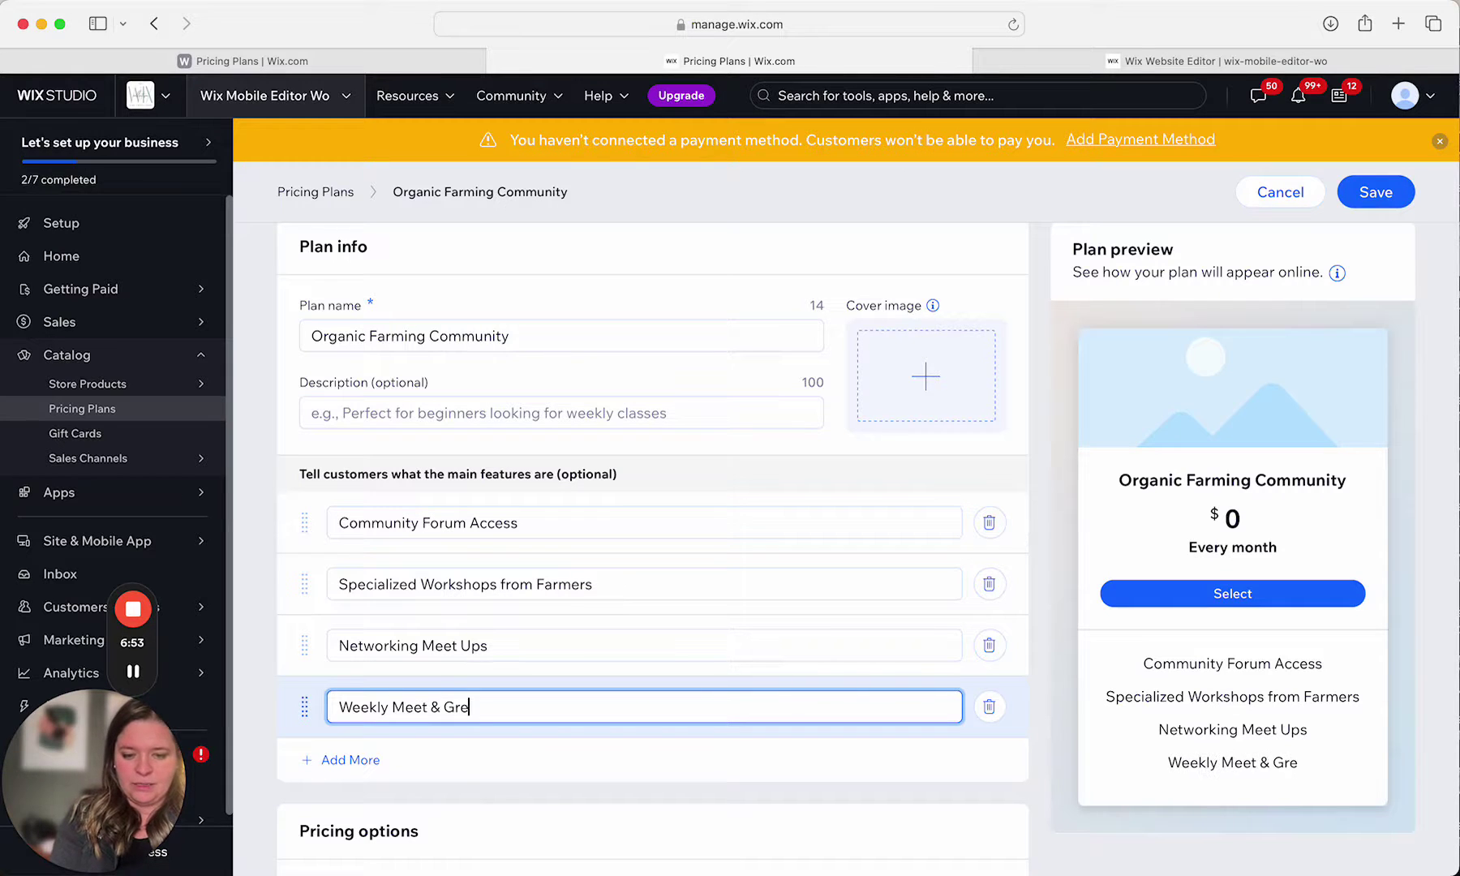
pyautogui.write('et Zoom')
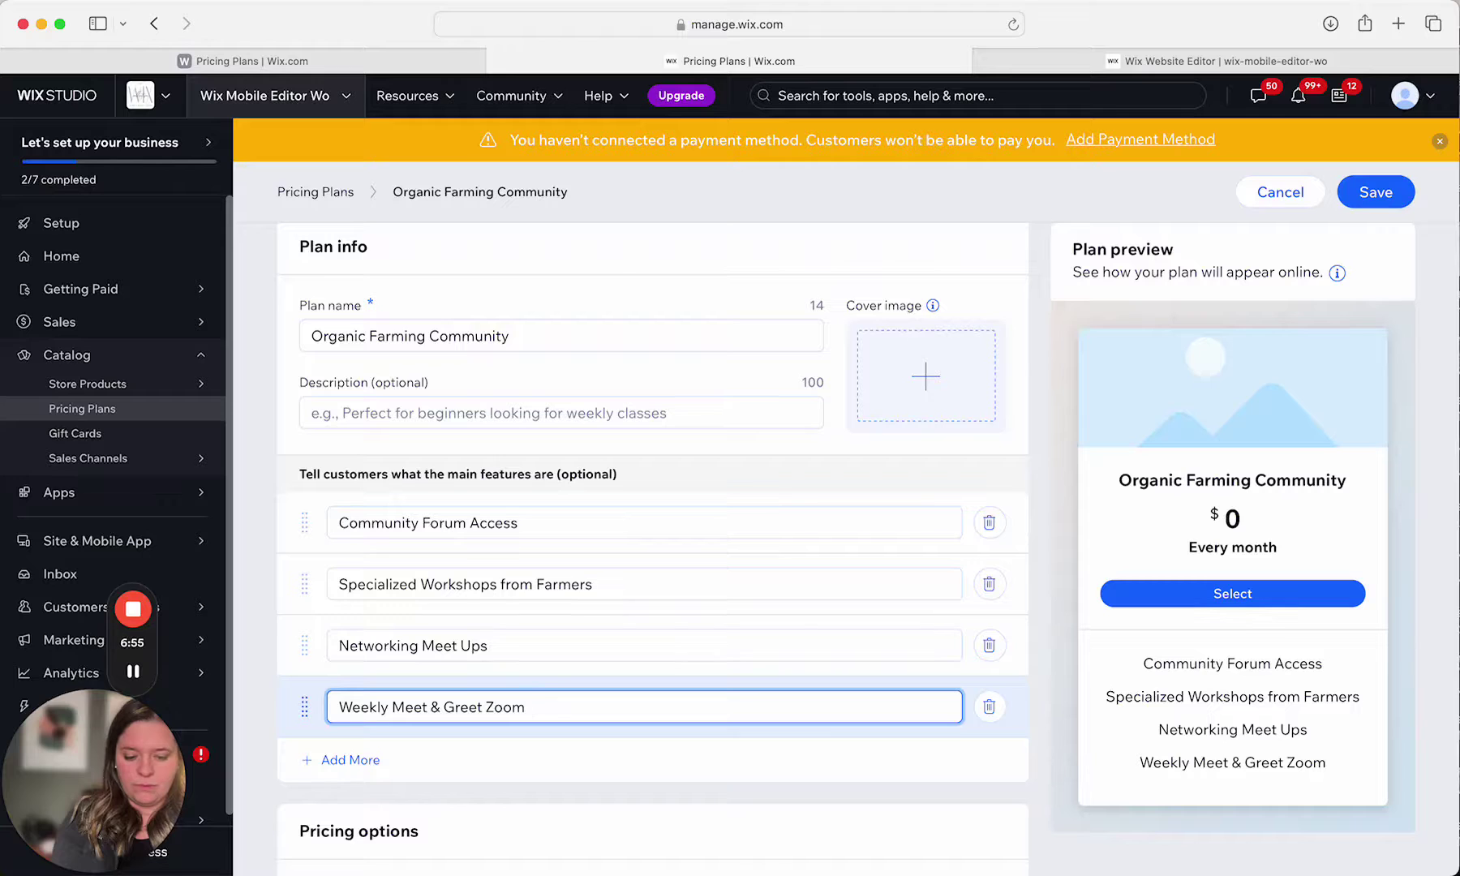
pyautogui.write(' Cals')
pyautogui.press('Return')
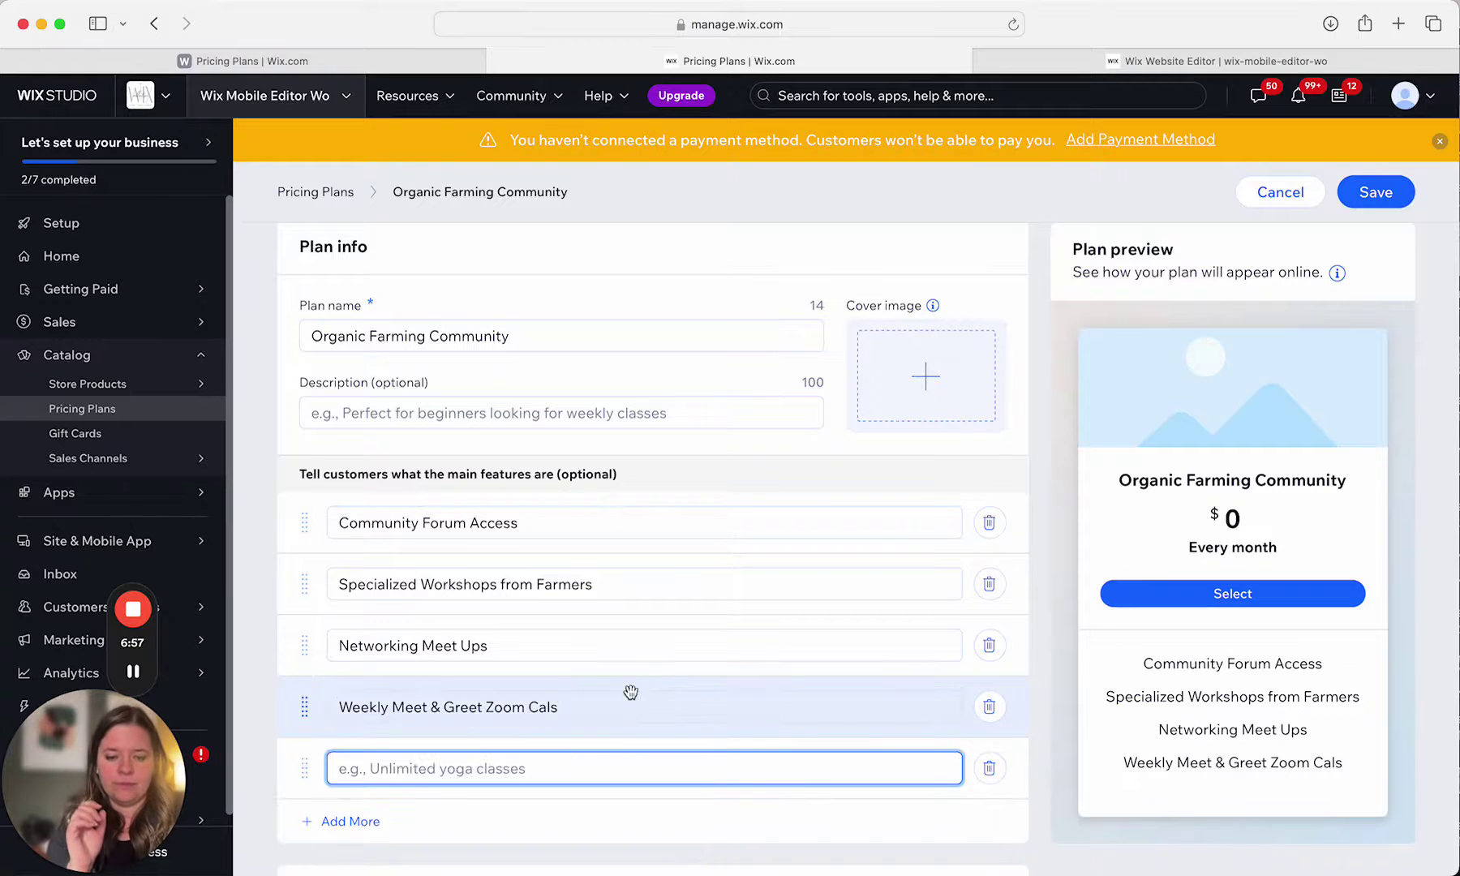
pyautogui.click(561, 707)
pyautogui.tripleClick(558, 707)
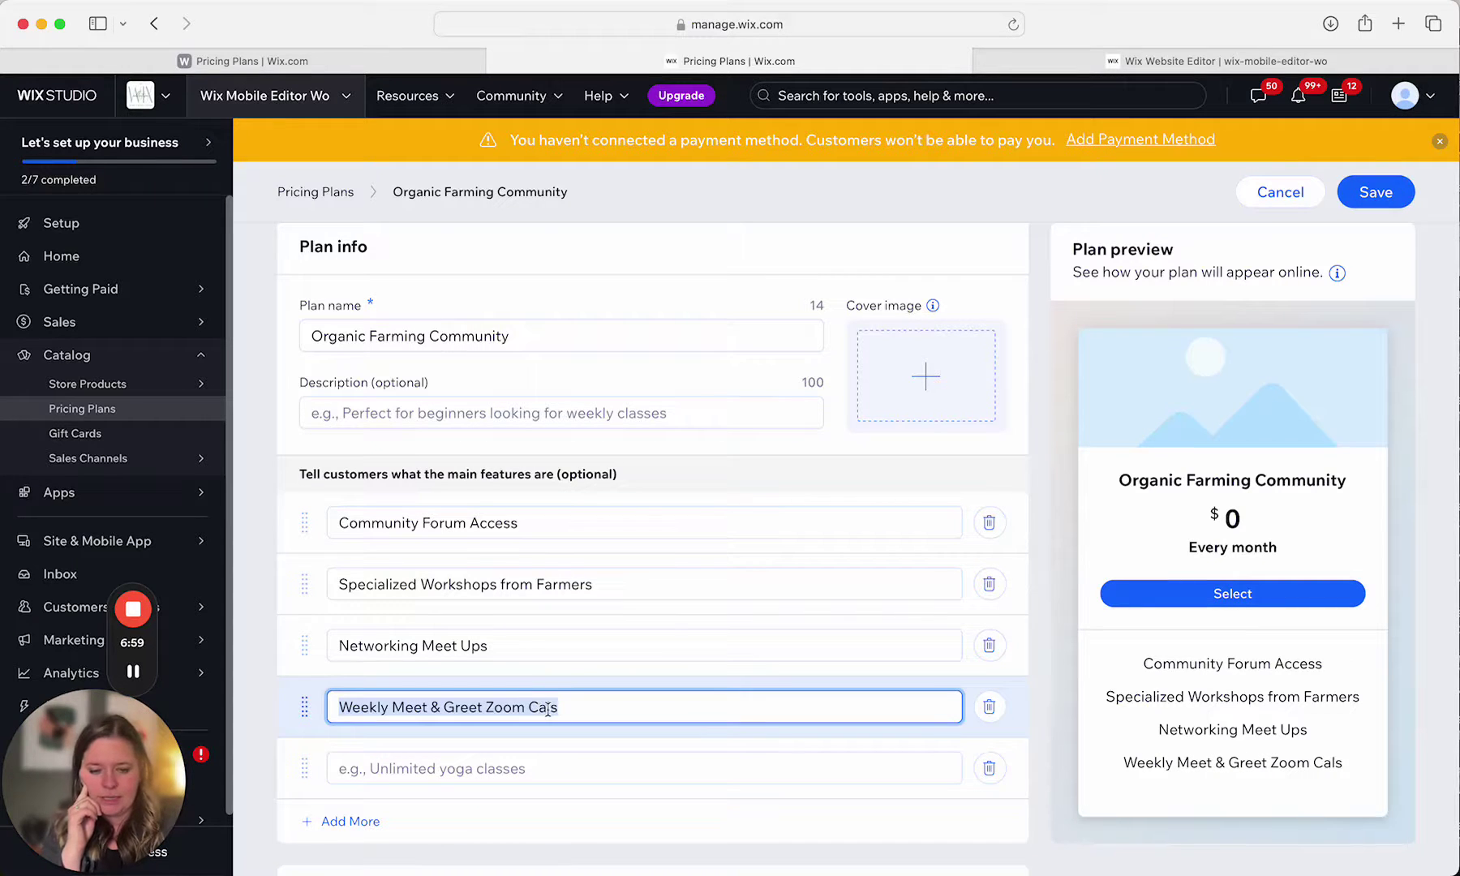
pyautogui.click(548, 708)
pyautogui.write('l')
pyautogui.click(653, 811)
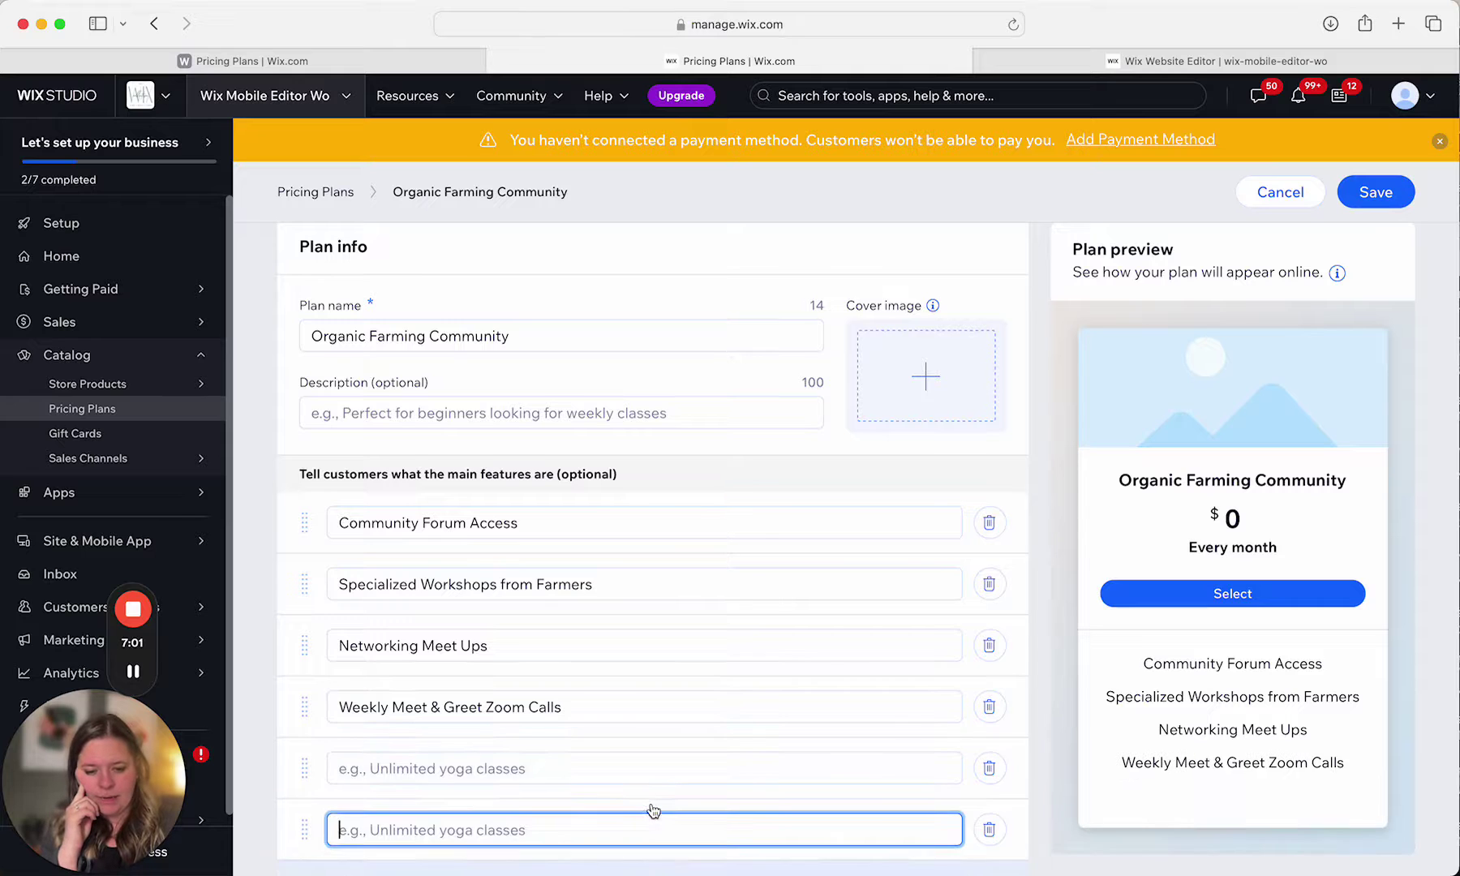
pyautogui.scroll(-2, 653, 811)
pyautogui.click(989, 703)
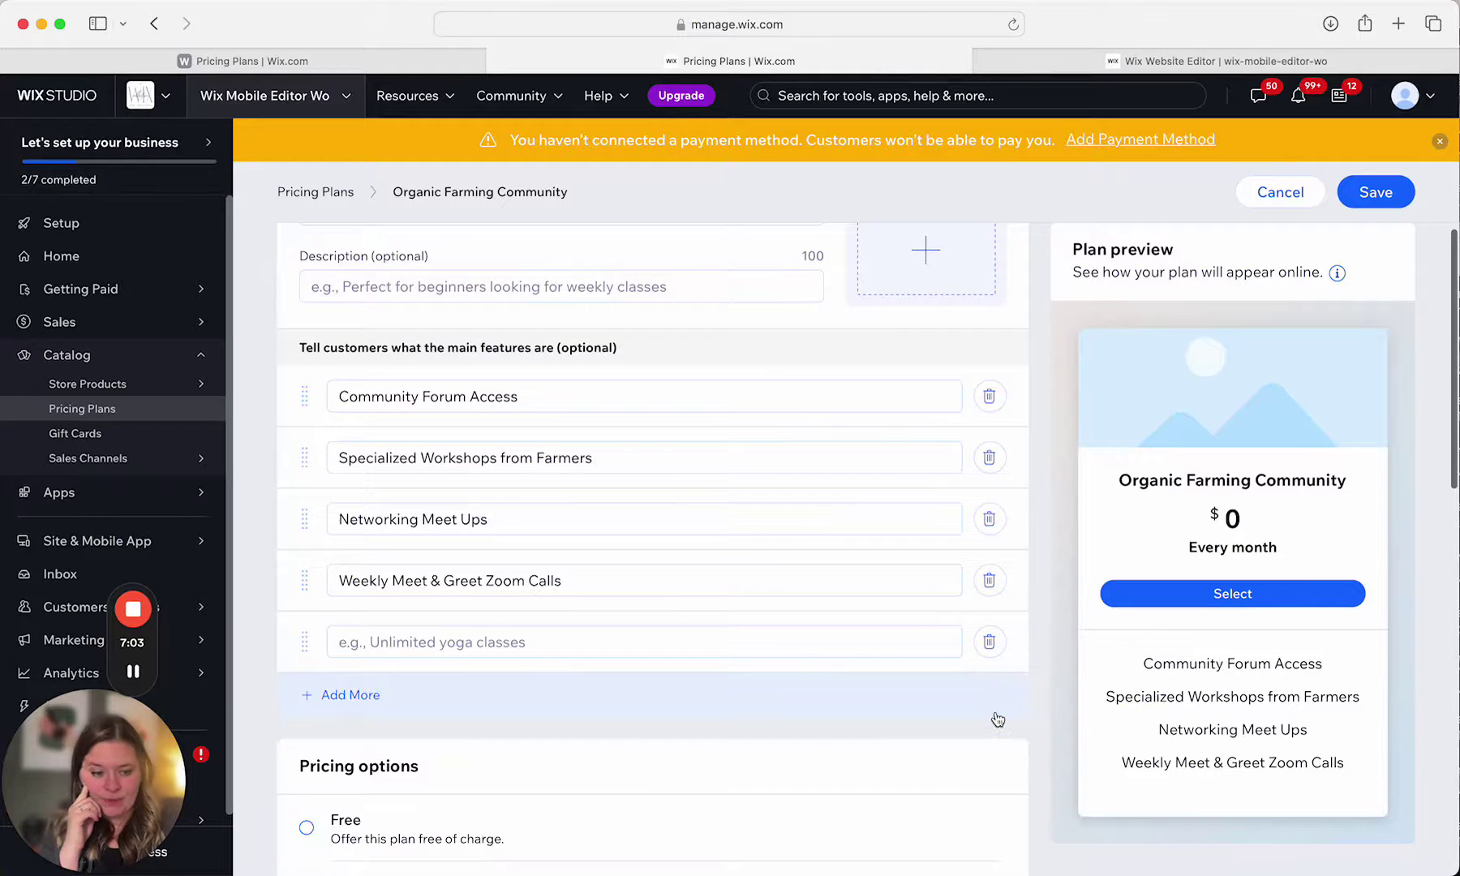
# Step: Try the one-time payment pricing option and look at the plan lengths it offers
pyautogui.scroll(-4, 633, 719)
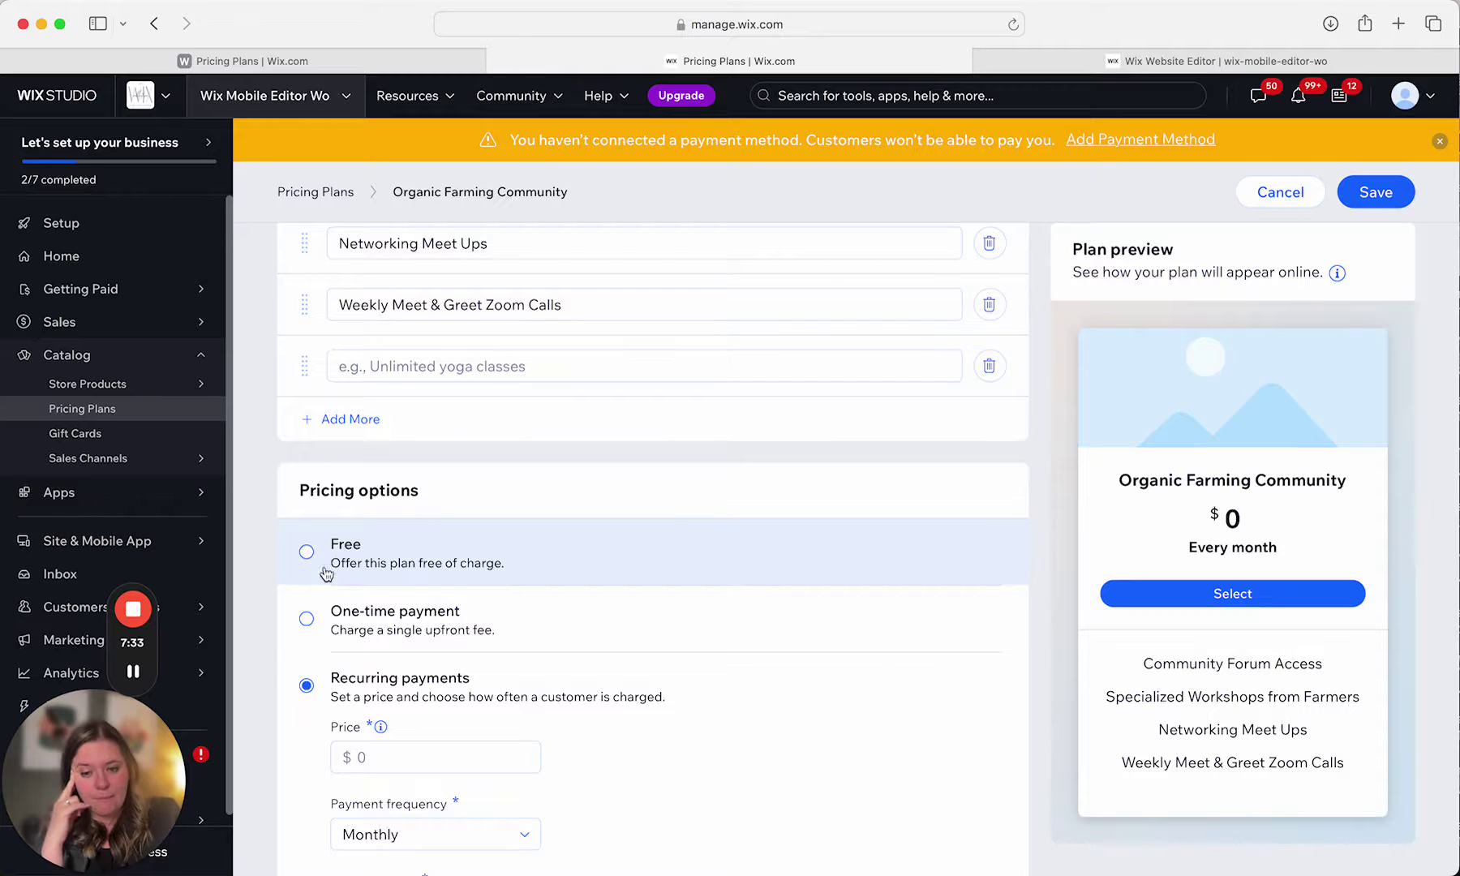
pyautogui.click(306, 620)
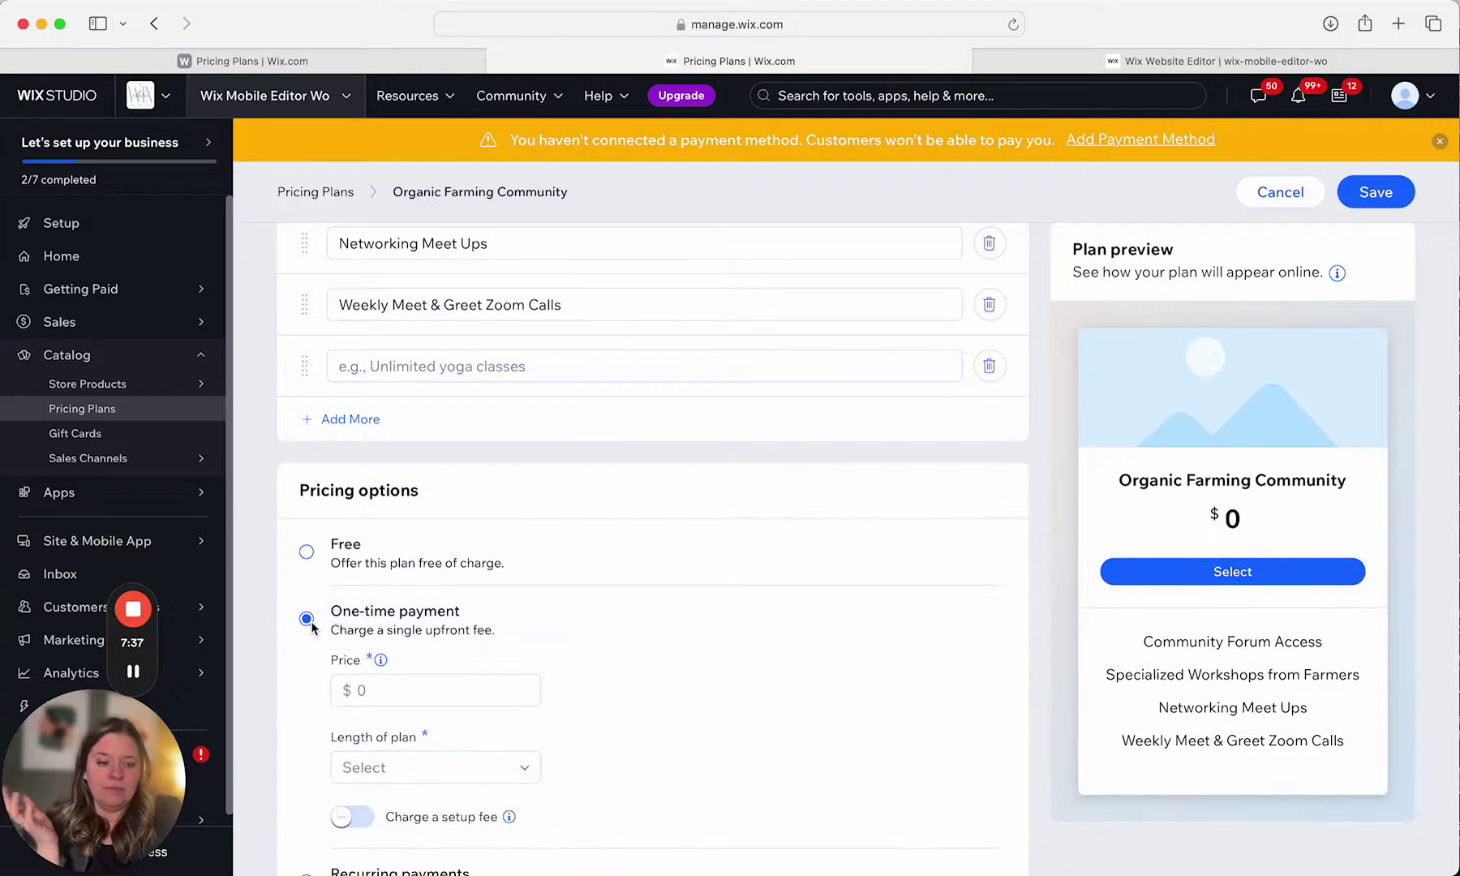
pyautogui.click(513, 770)
pyautogui.scroll(-3, 296, 588)
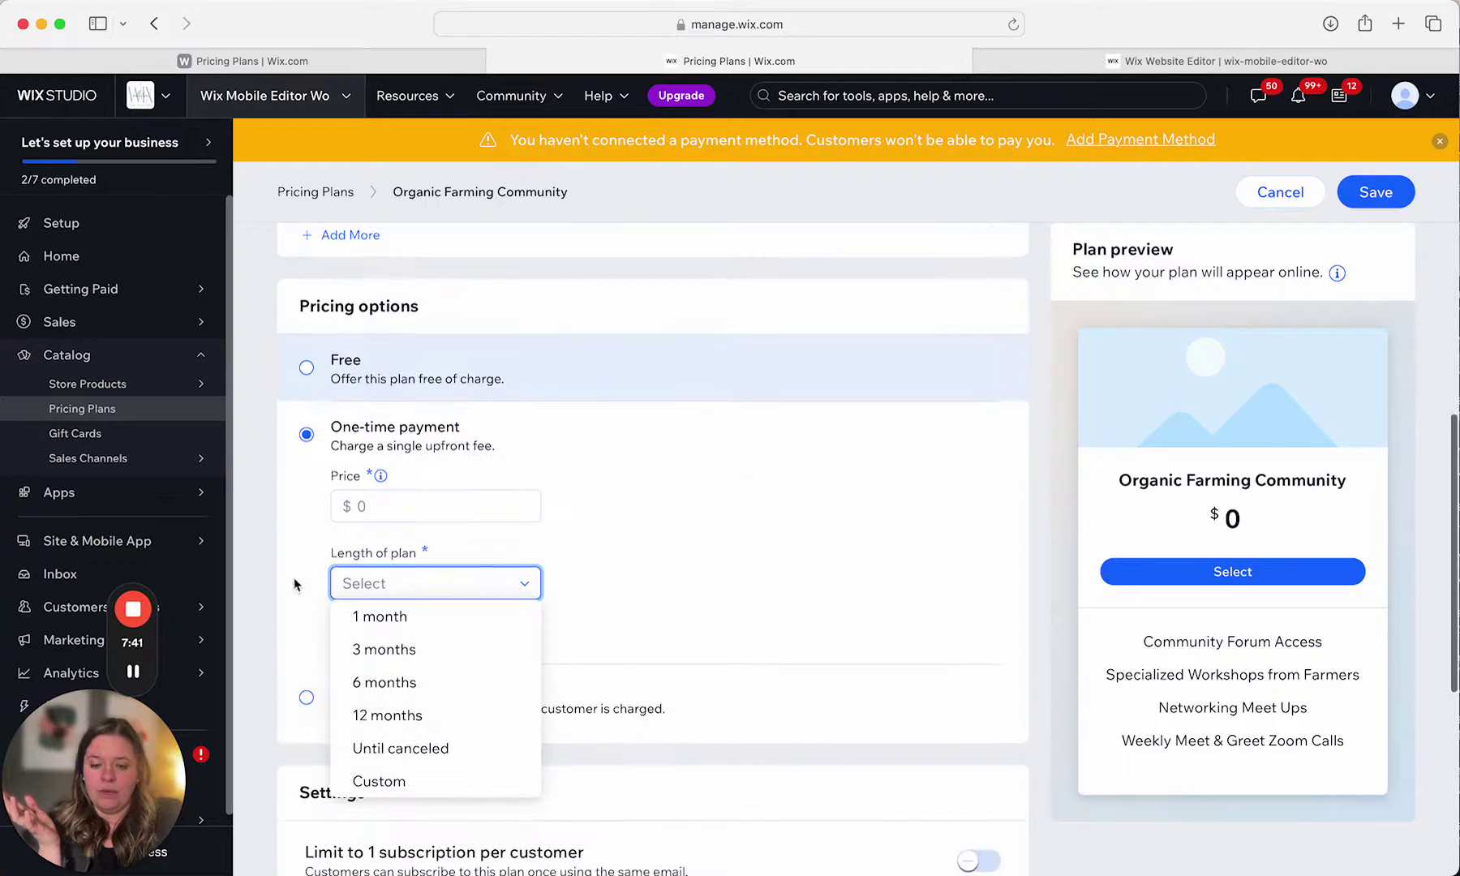
# Step: Charge the plan through recurring payments, with a price of $10 and a plan length of Until canceled
pyautogui.click(306, 691)
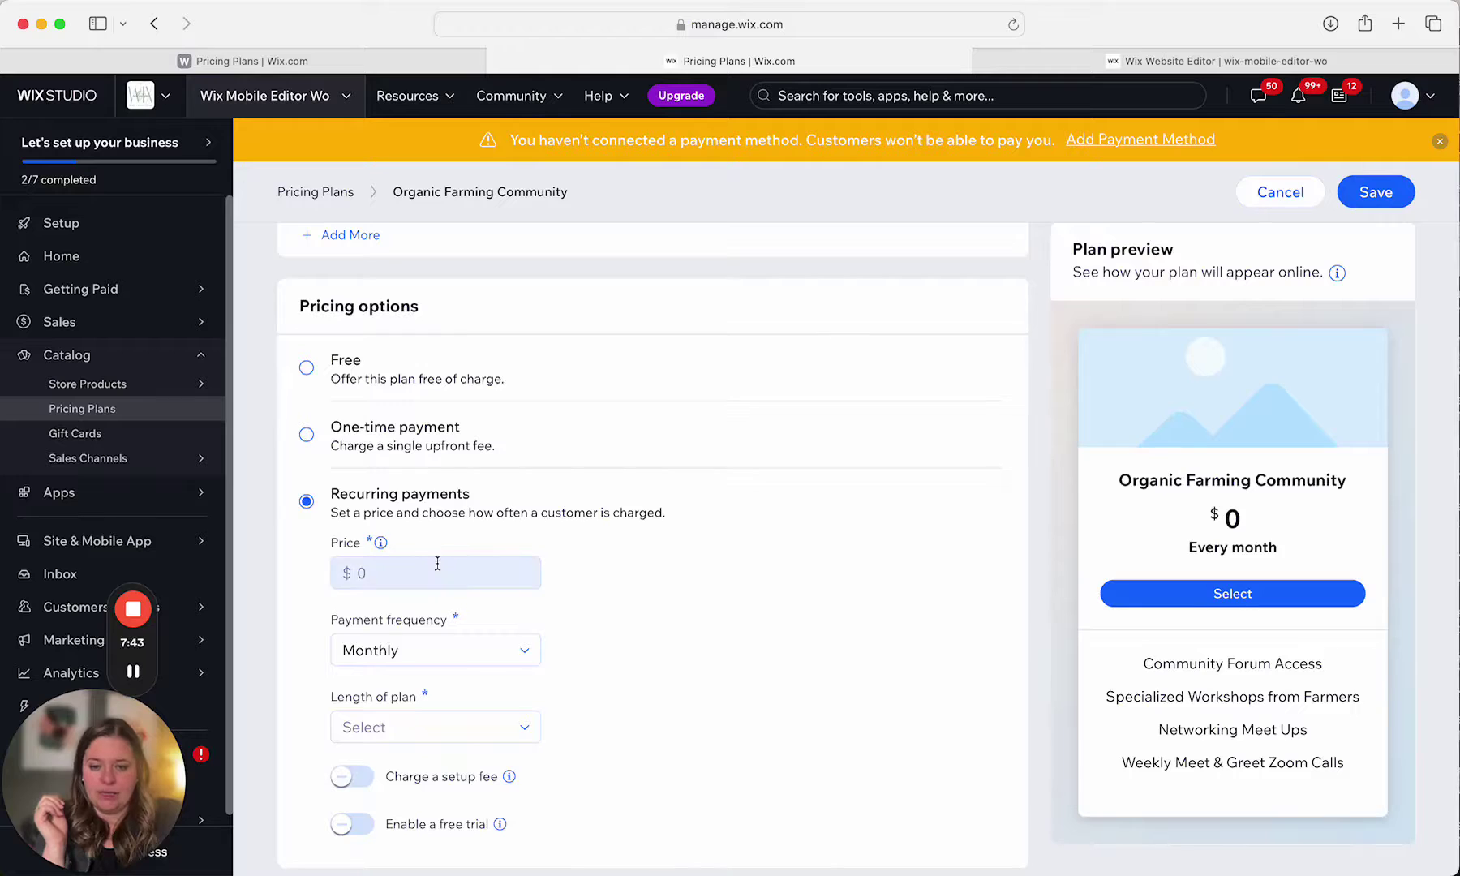
pyautogui.click(437, 564)
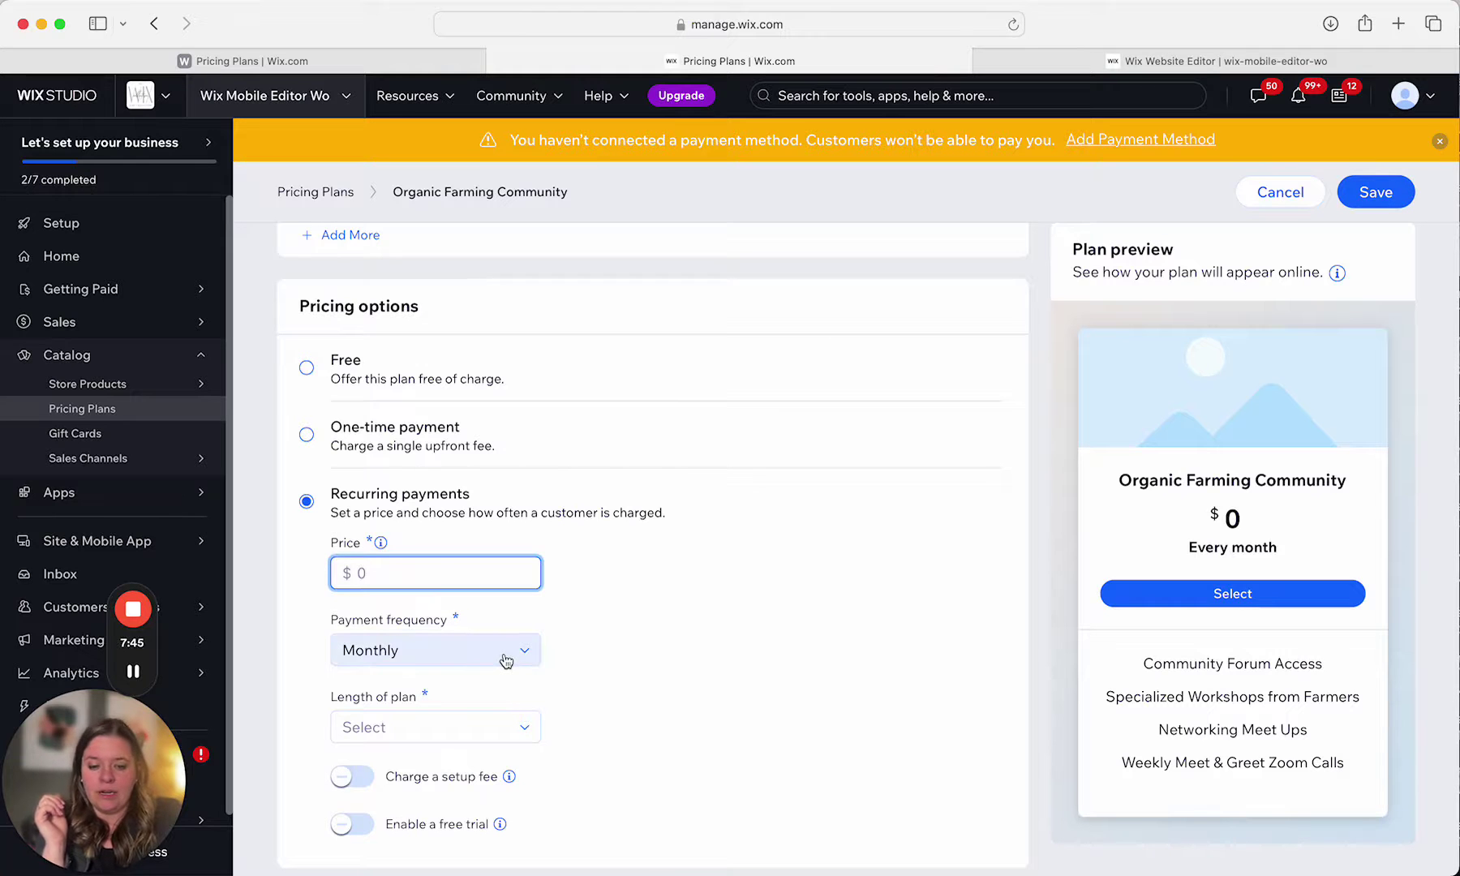
pyautogui.write('10')
pyautogui.click(496, 726)
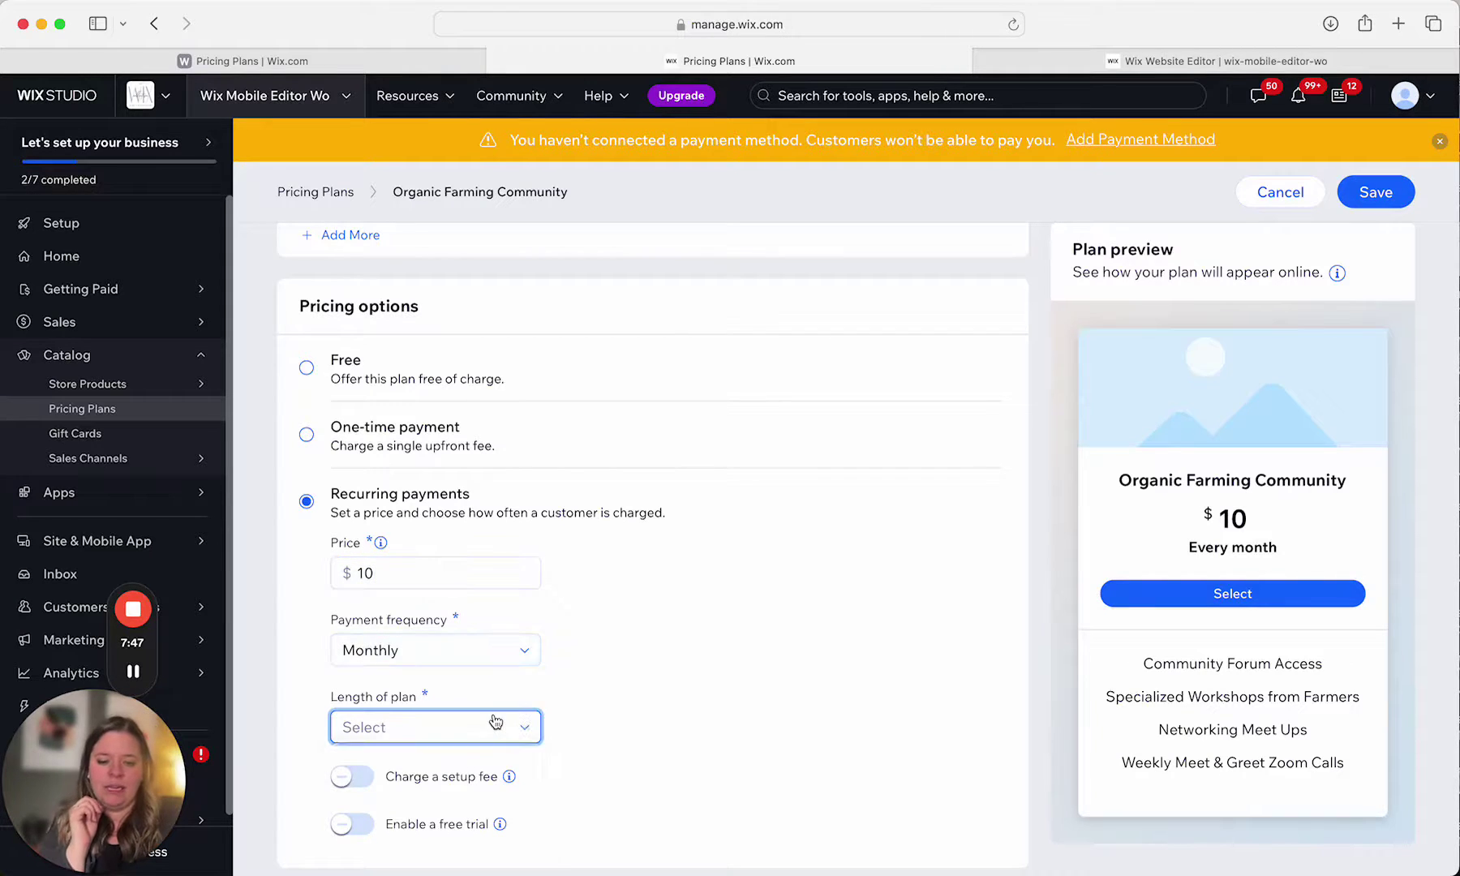
pyautogui.scroll(-3, 479, 789)
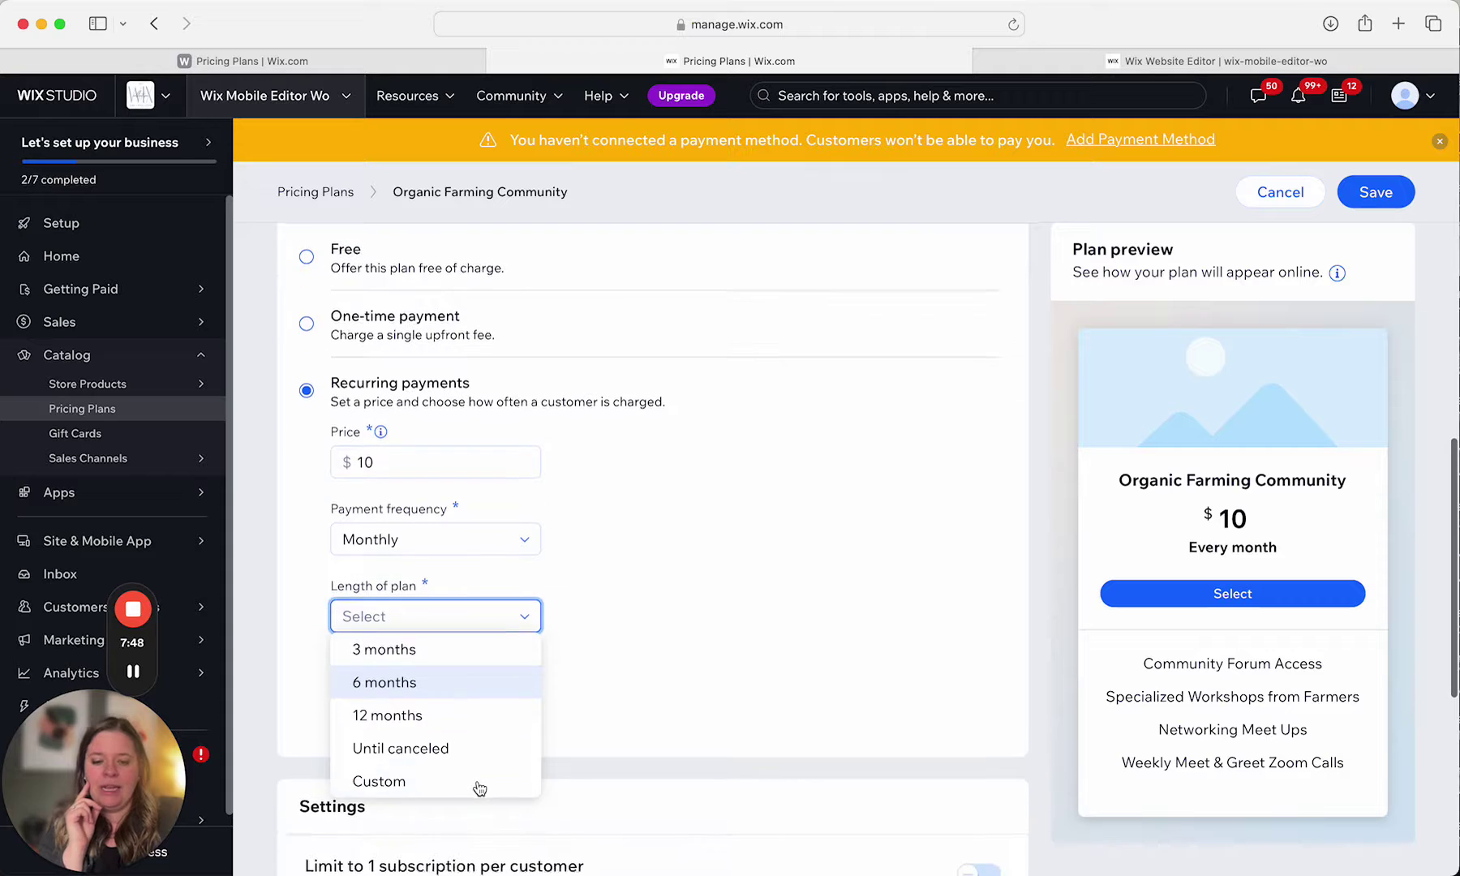
pyautogui.click(441, 754)
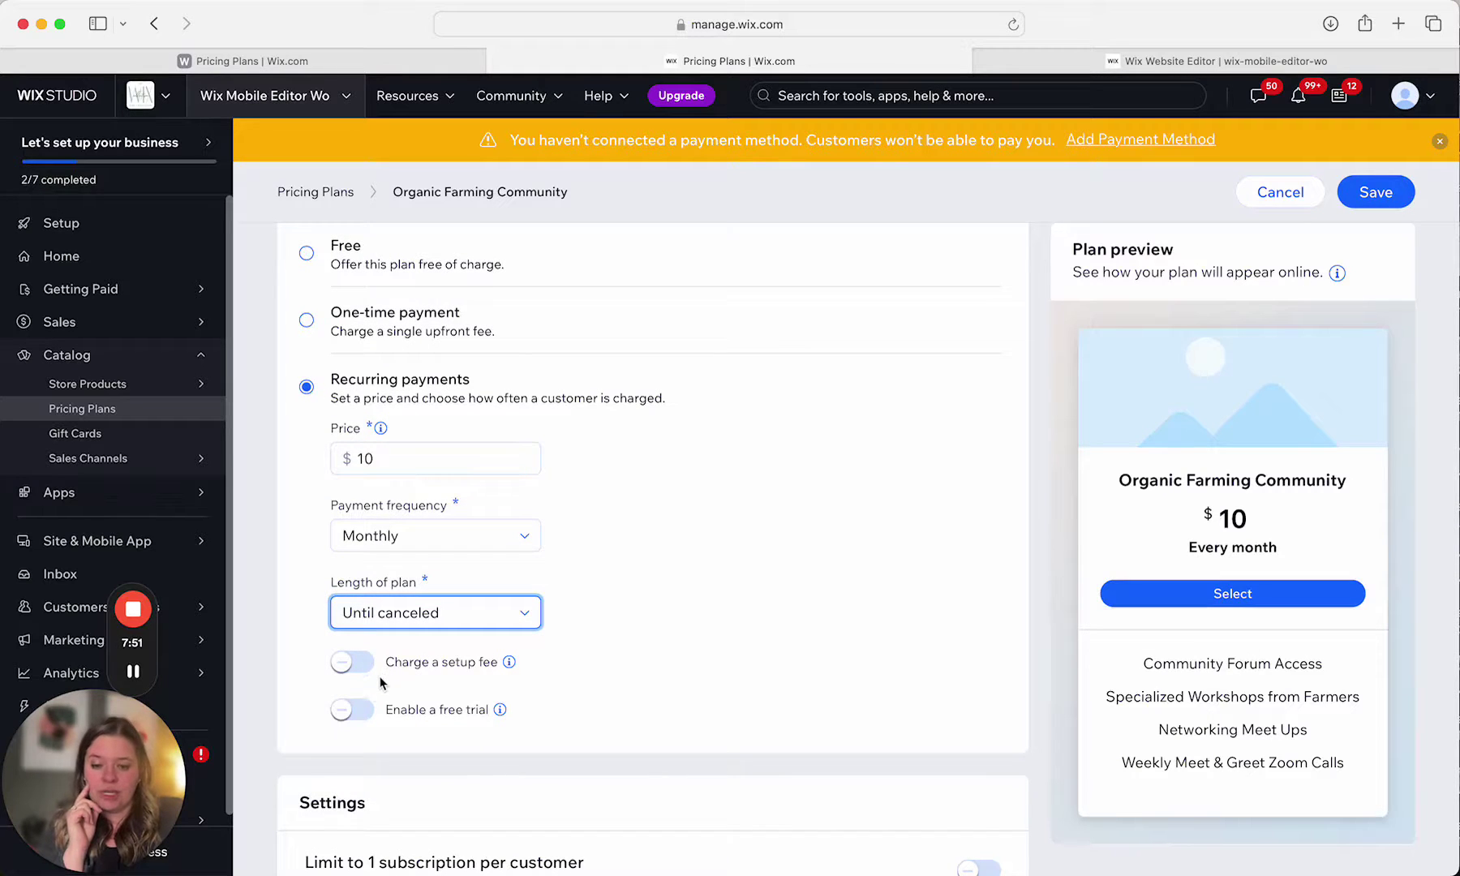
# Step: Review the plan's settings for subscription limits, cancellation, start date, policy, checkout form and Thank You page
pyautogui.scroll(-5, 545, 610)
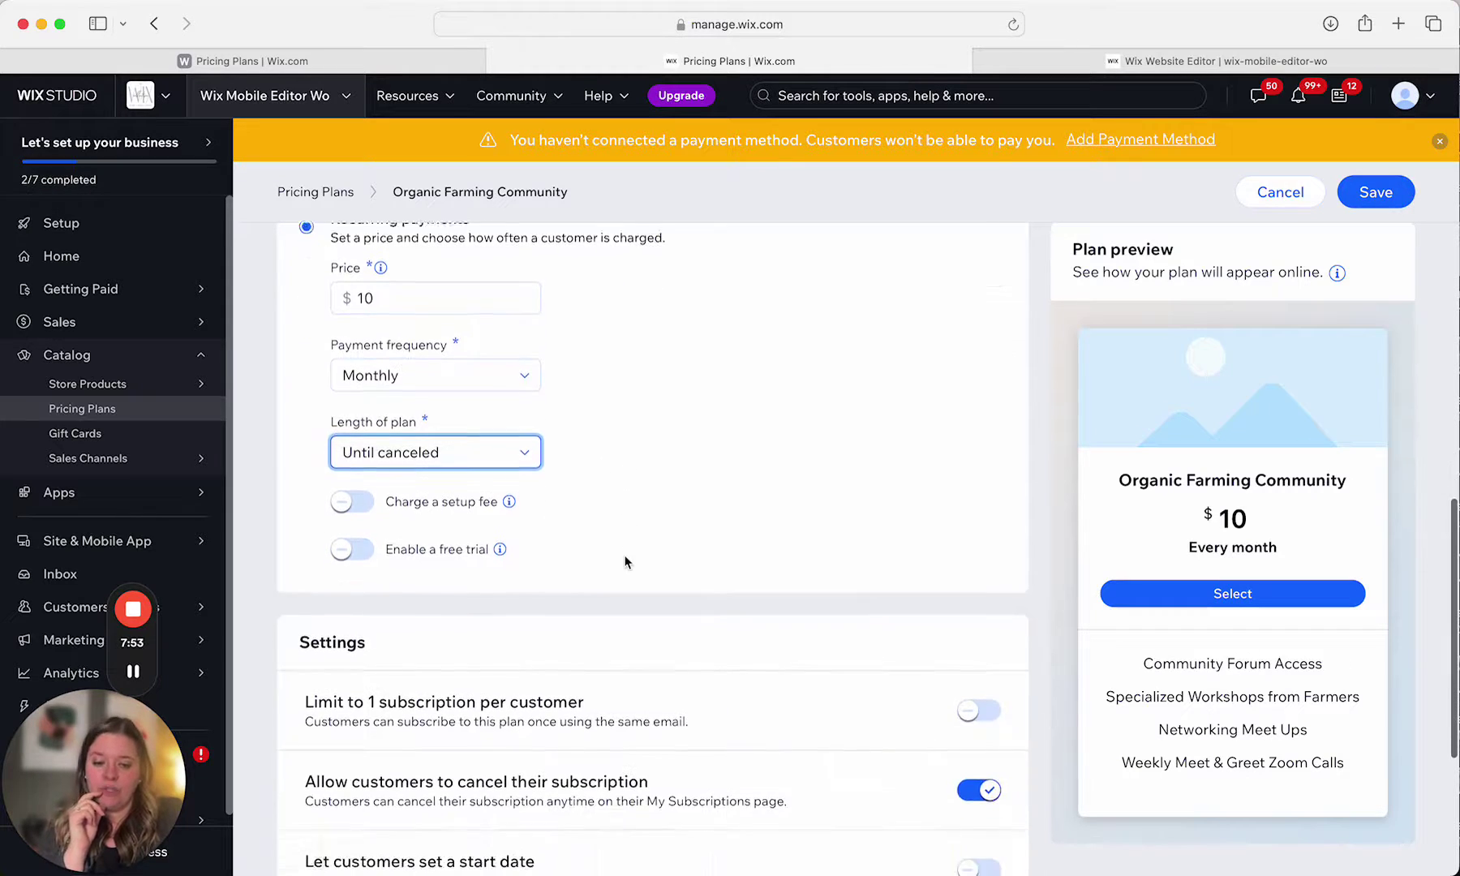
pyautogui.scroll(-3, 625, 561)
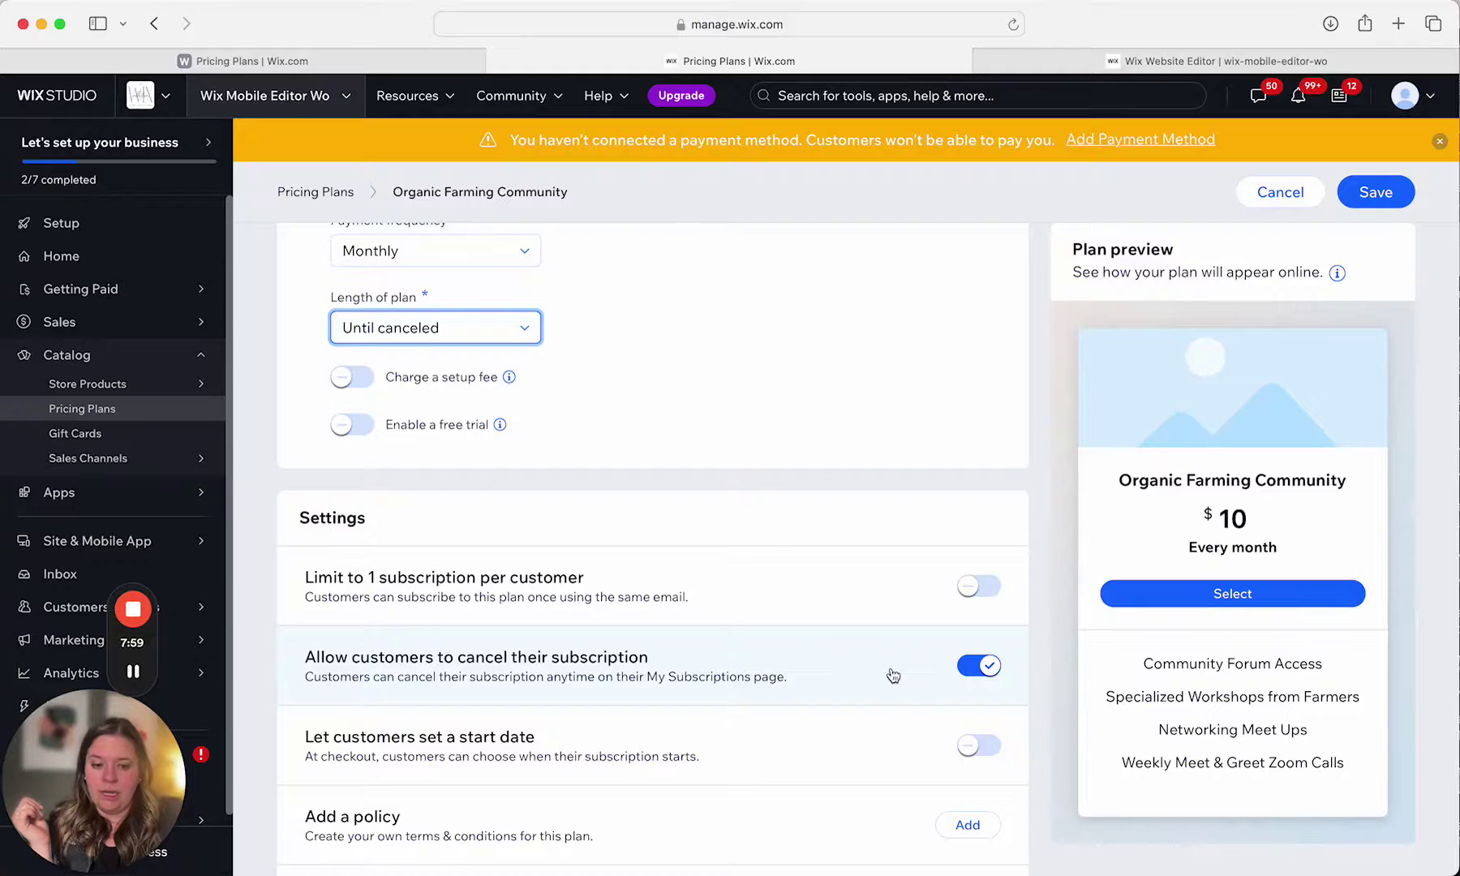
pyautogui.scroll(-3, 893, 675)
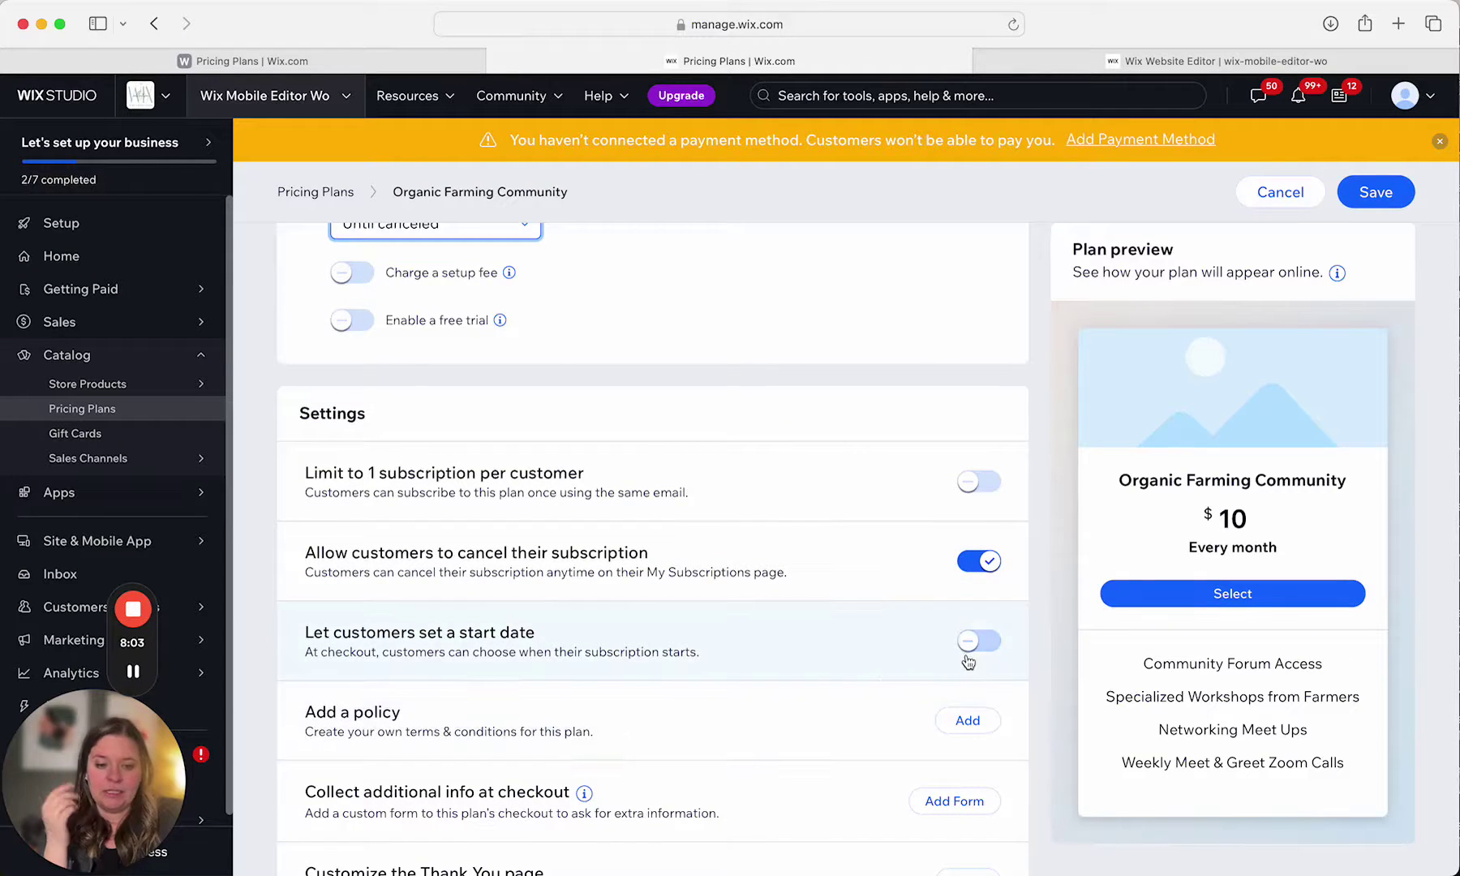
pyautogui.scroll(-2, 773, 727)
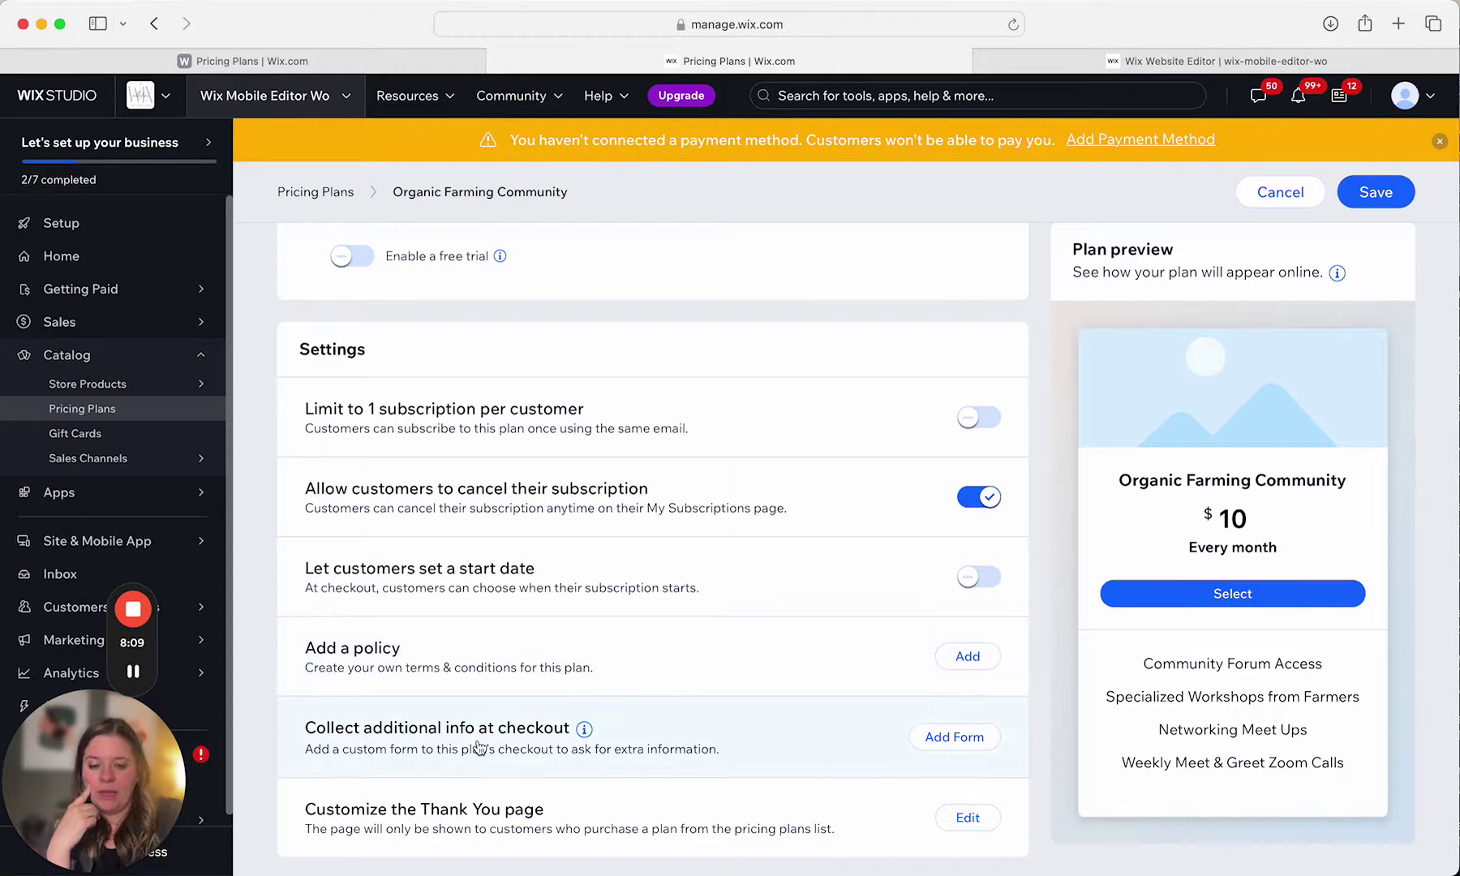
# Step: Add the darkened shop photo from the site files as the Organic Farming Community plan's cover image and save the plan
pyautogui.scroll(-1, 479, 747)
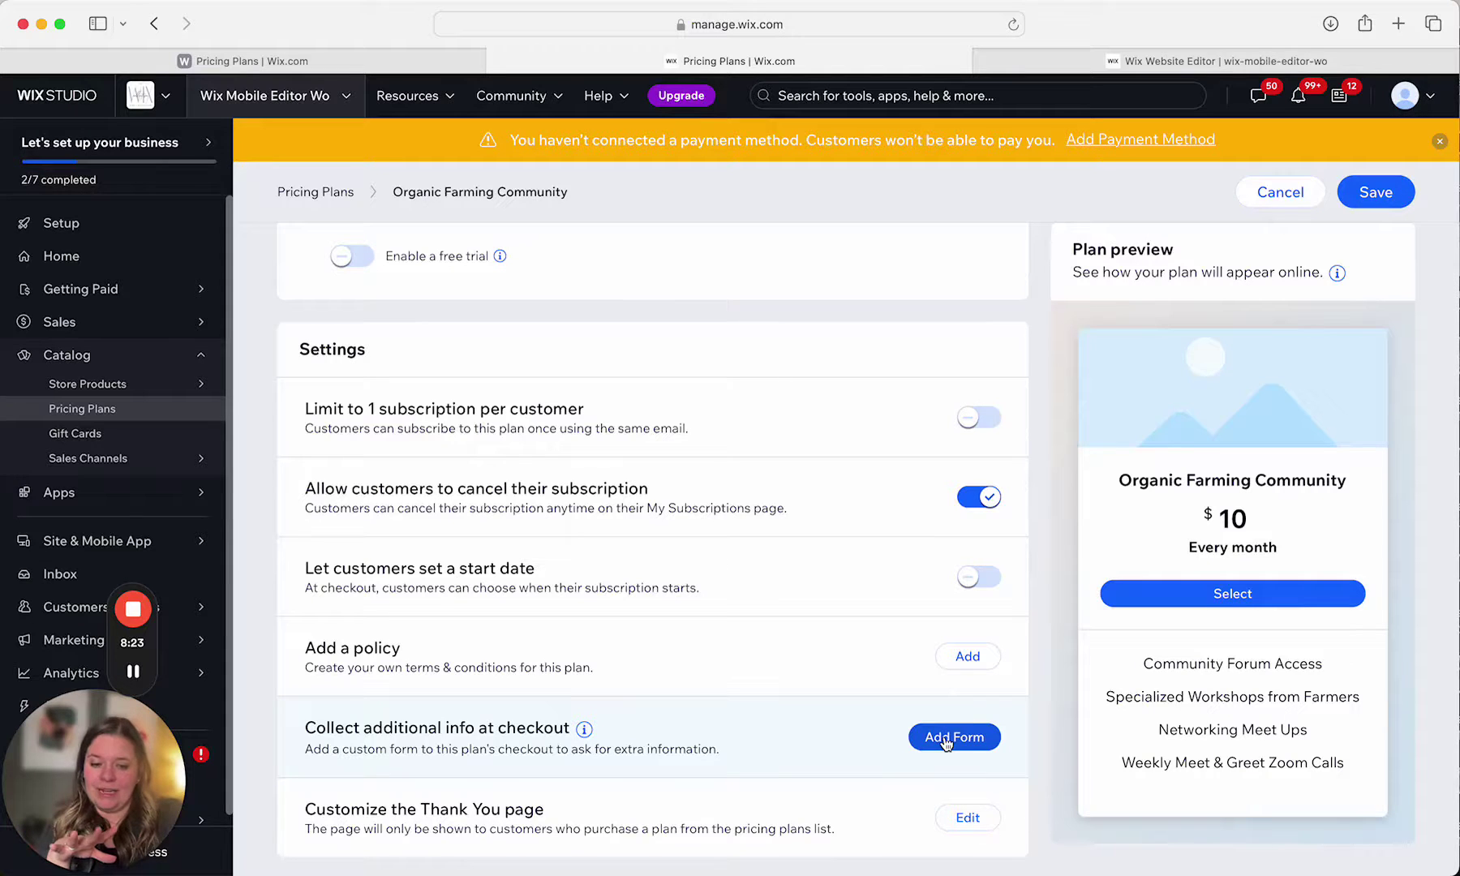
pyautogui.scroll(-2, 946, 744)
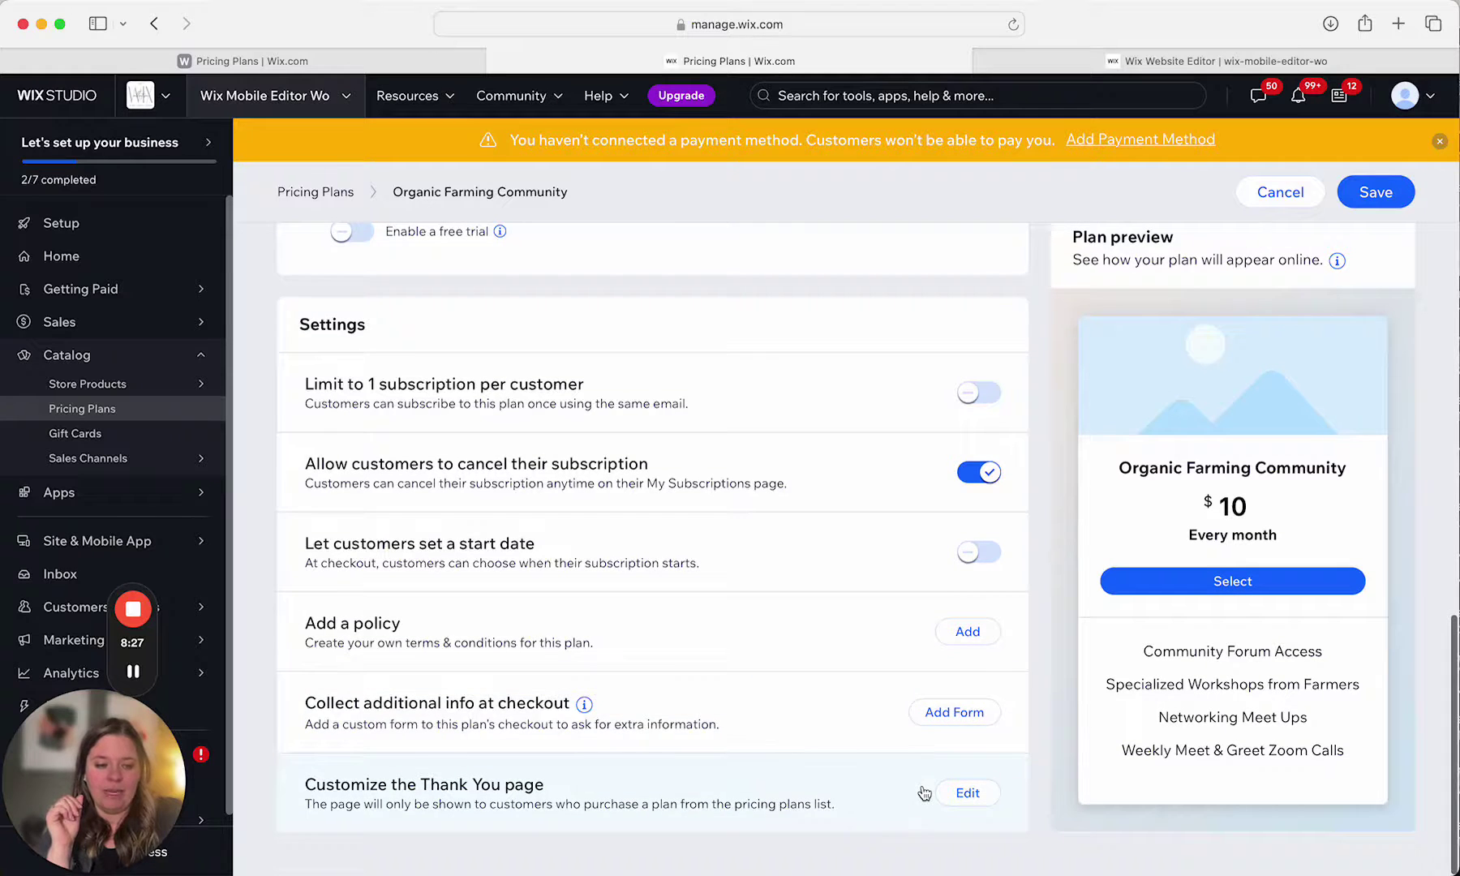
pyautogui.scroll(10, 923, 793)
pyautogui.scroll(5, 925, 793)
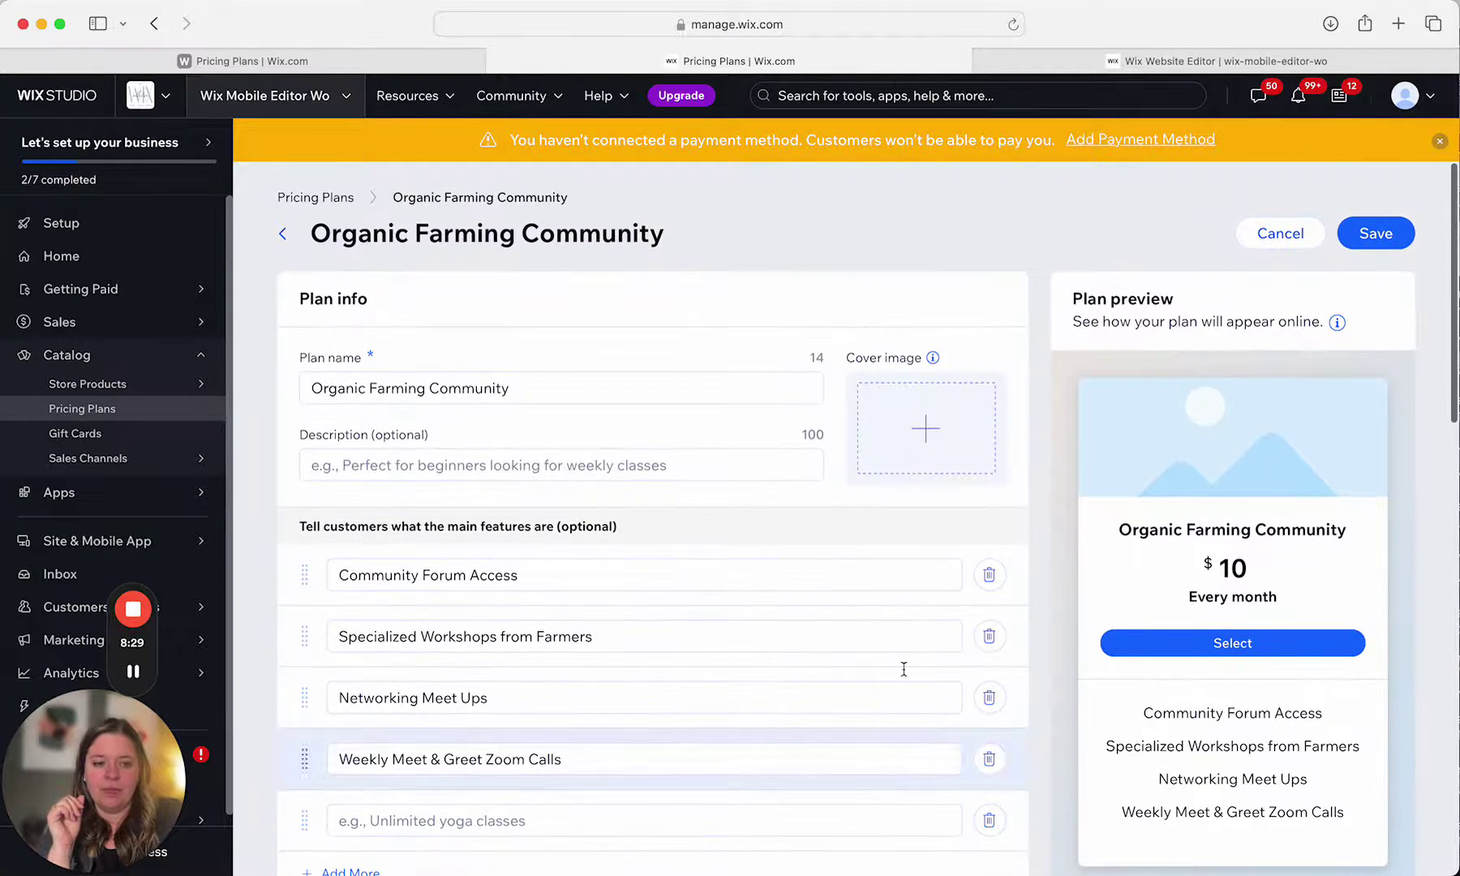
pyautogui.click(916, 432)
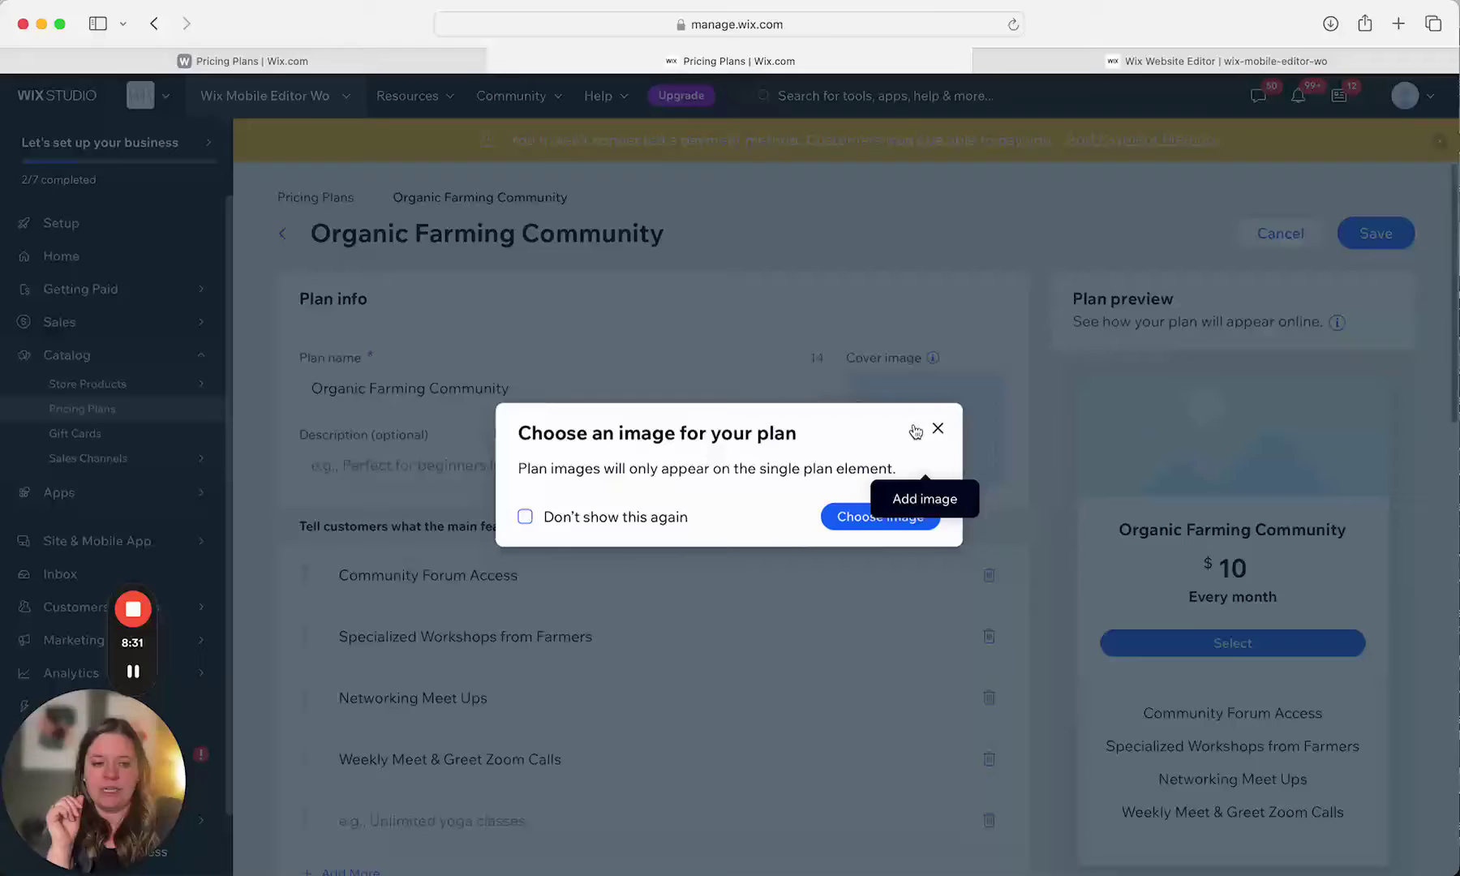
pyautogui.click(876, 519)
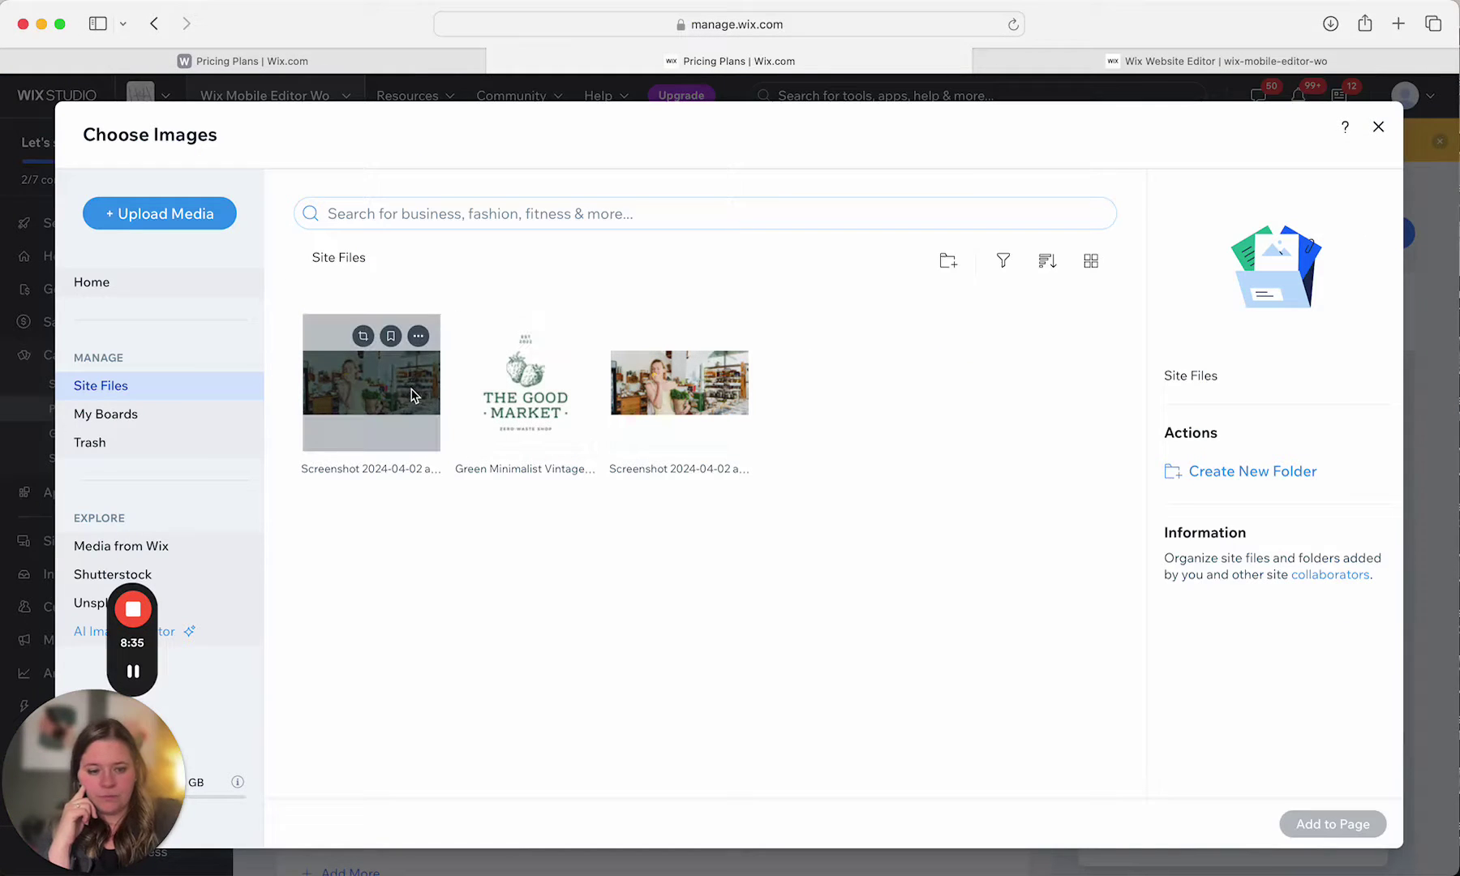
pyautogui.click(371, 382)
pyautogui.click(1307, 823)
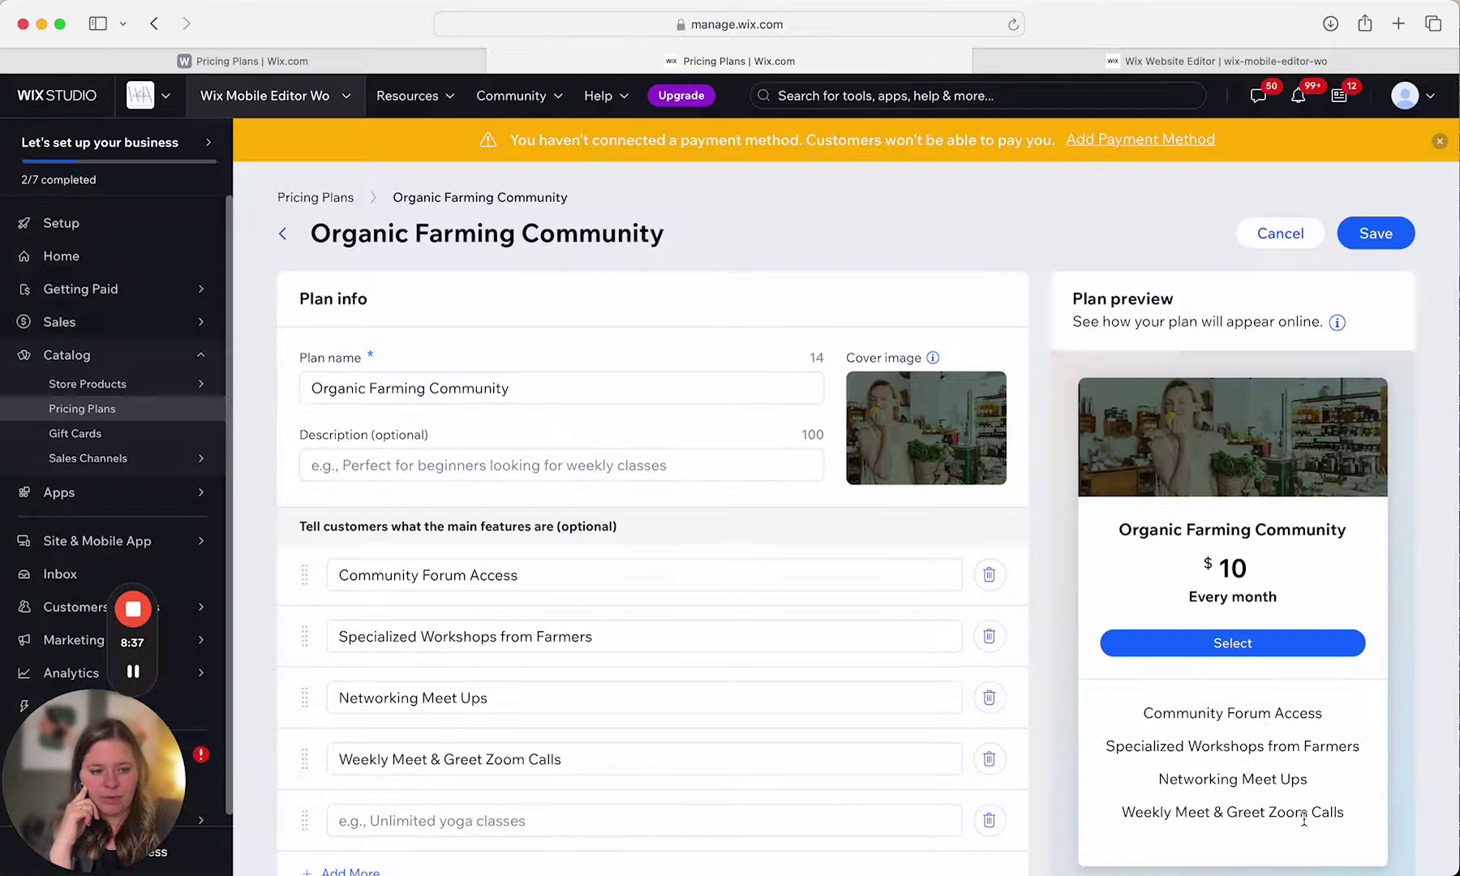
pyautogui.click(1396, 243)
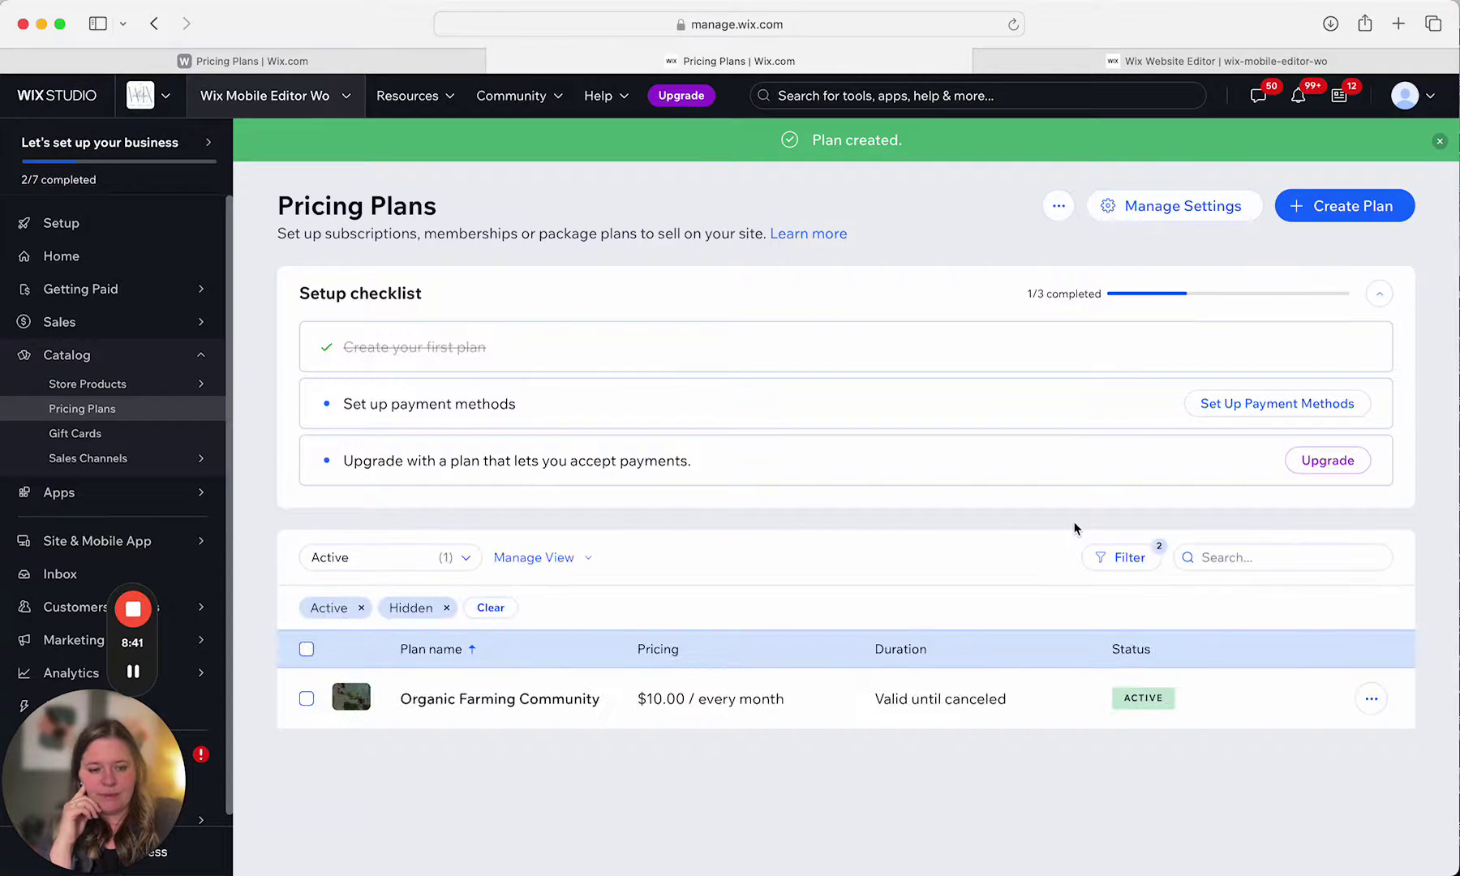
# Step: Create another pricing plan and name it "Top Tier Plan"
pyautogui.click(1333, 207)
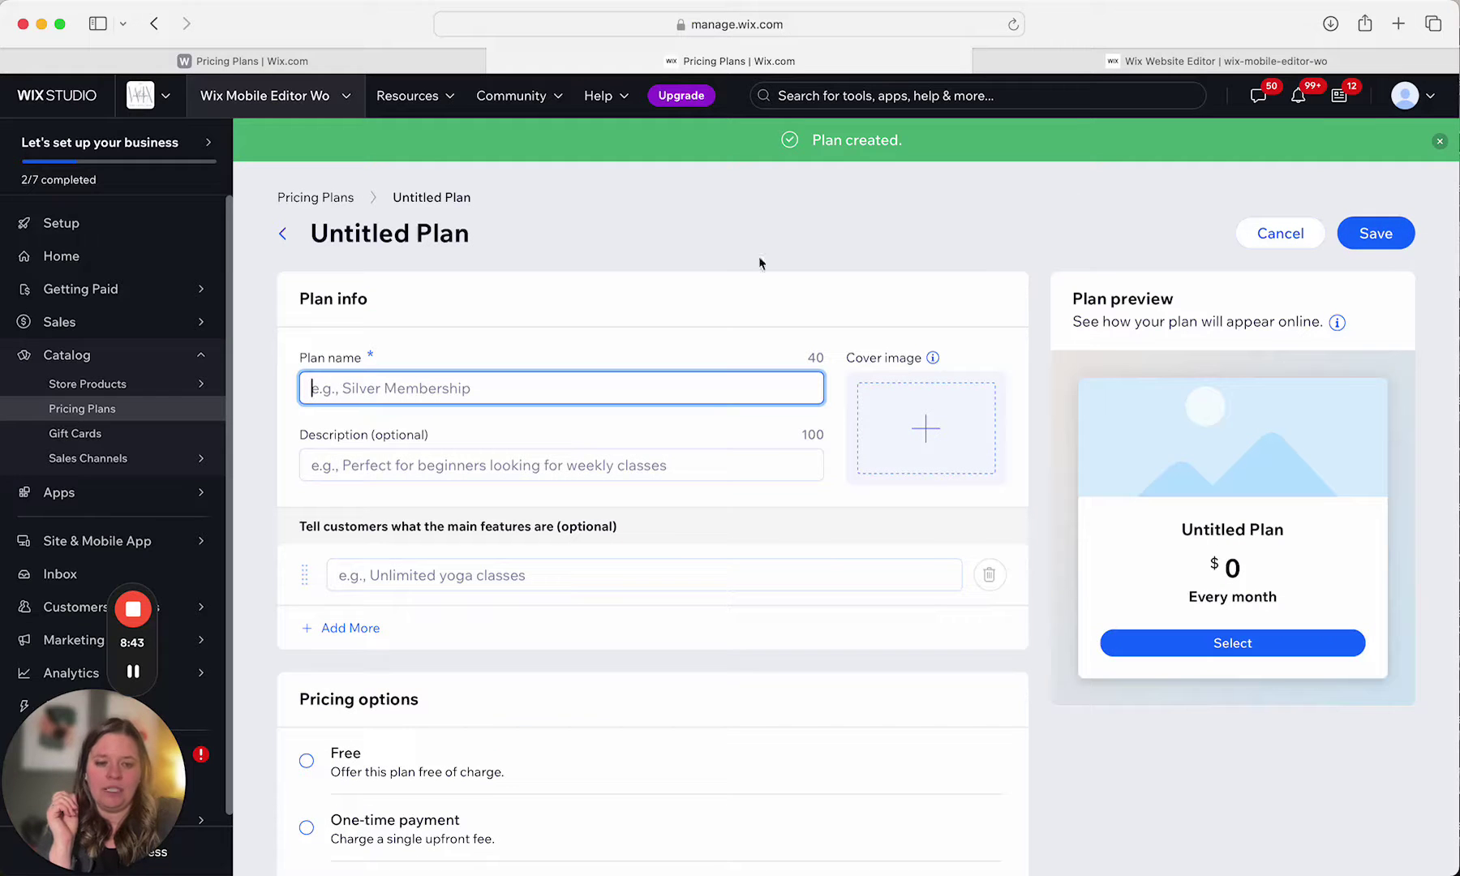
pyautogui.write('To')
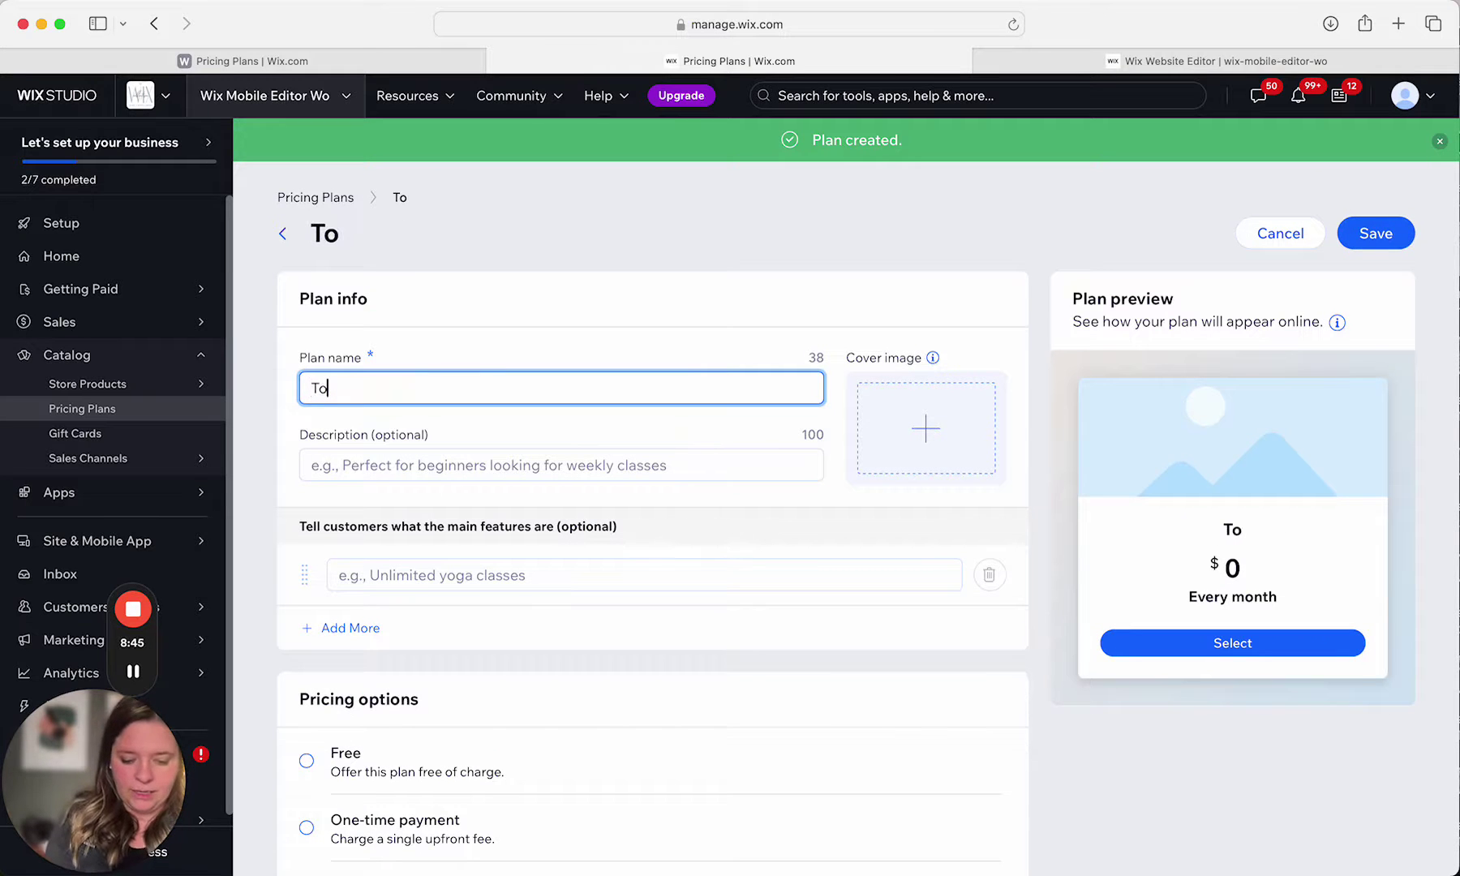
pyautogui.write('p Tier ')
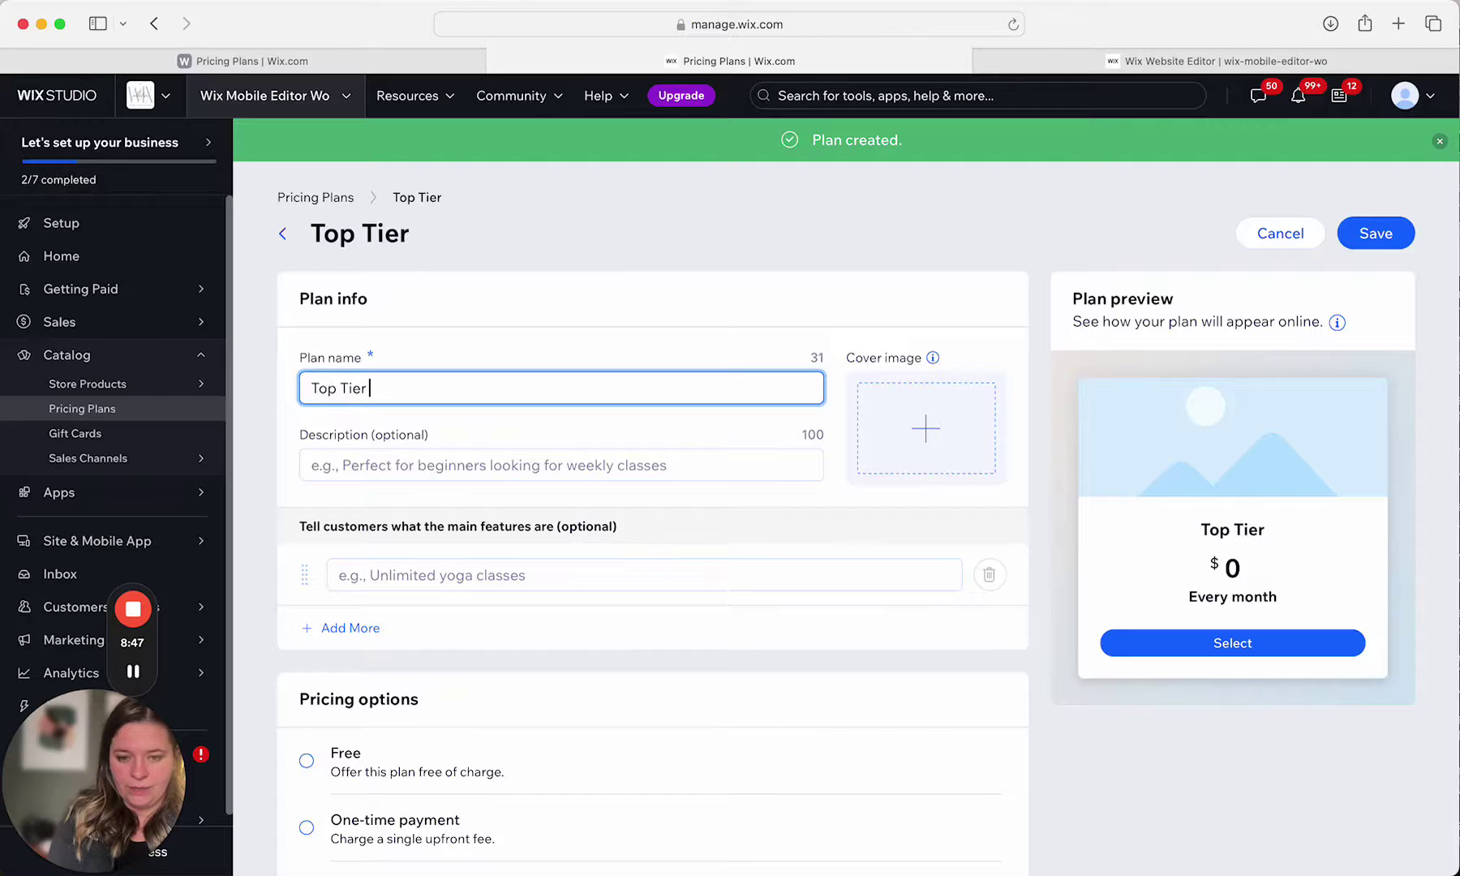
pyautogui.write('Plan')
# Step: Add The Good Market logo from the site files as the Top Tier Plan's cover image
pyautogui.click(915, 435)
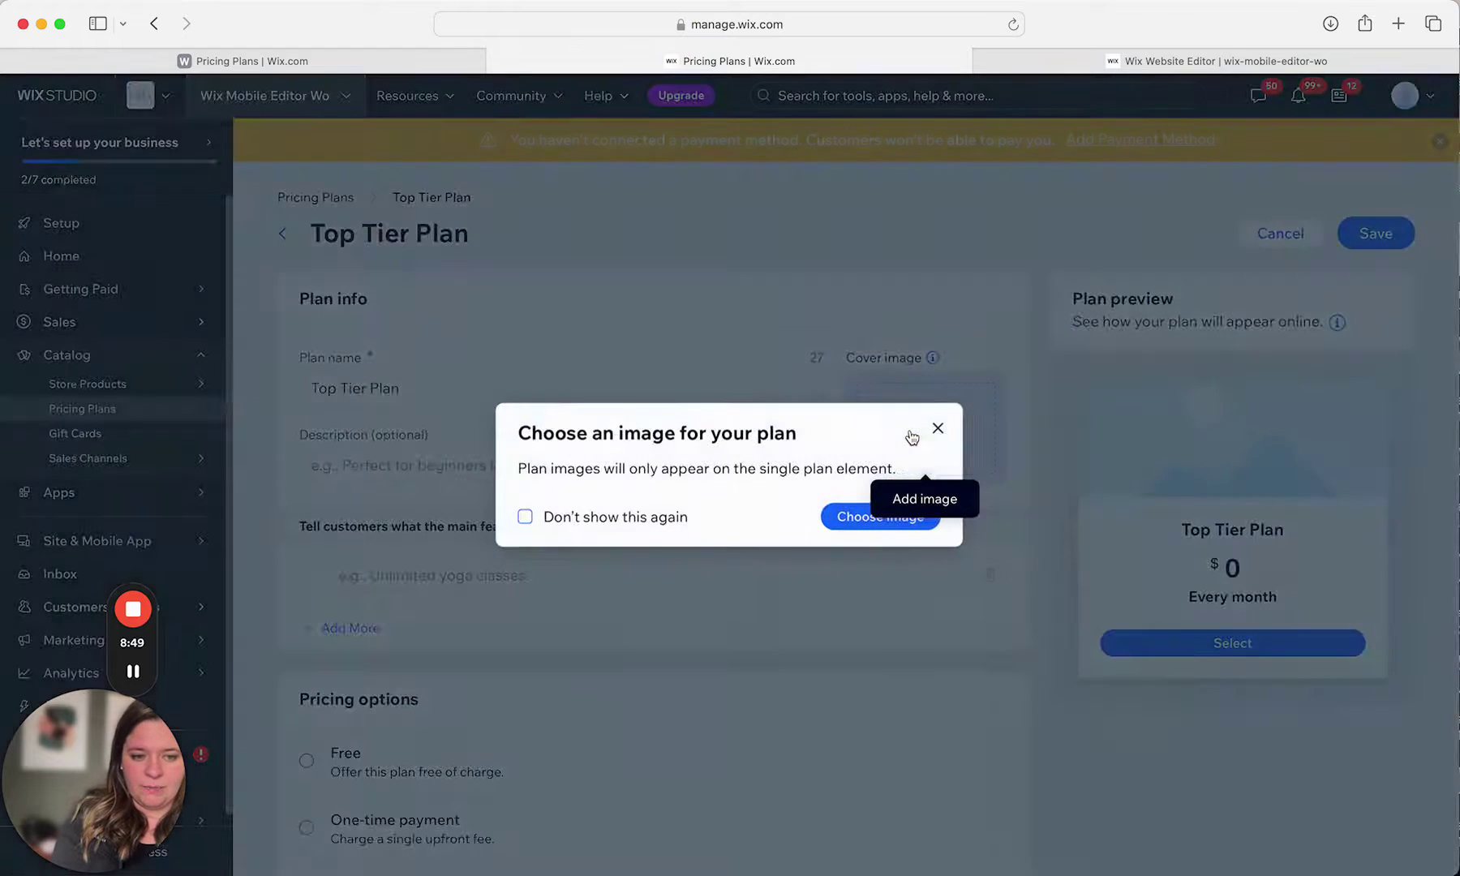
pyautogui.click(866, 523)
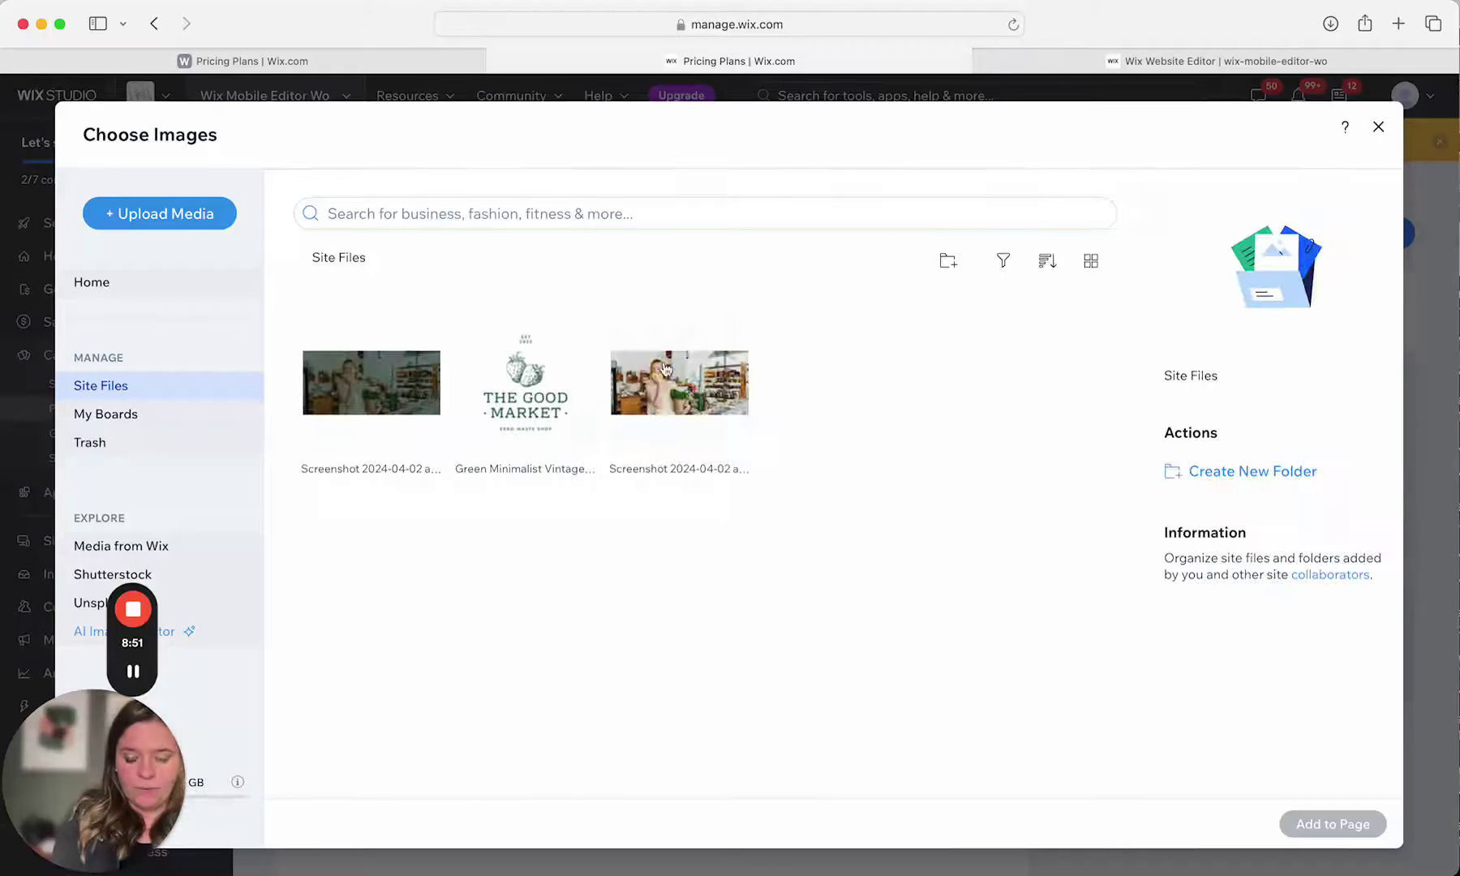
pyautogui.click(519, 382)
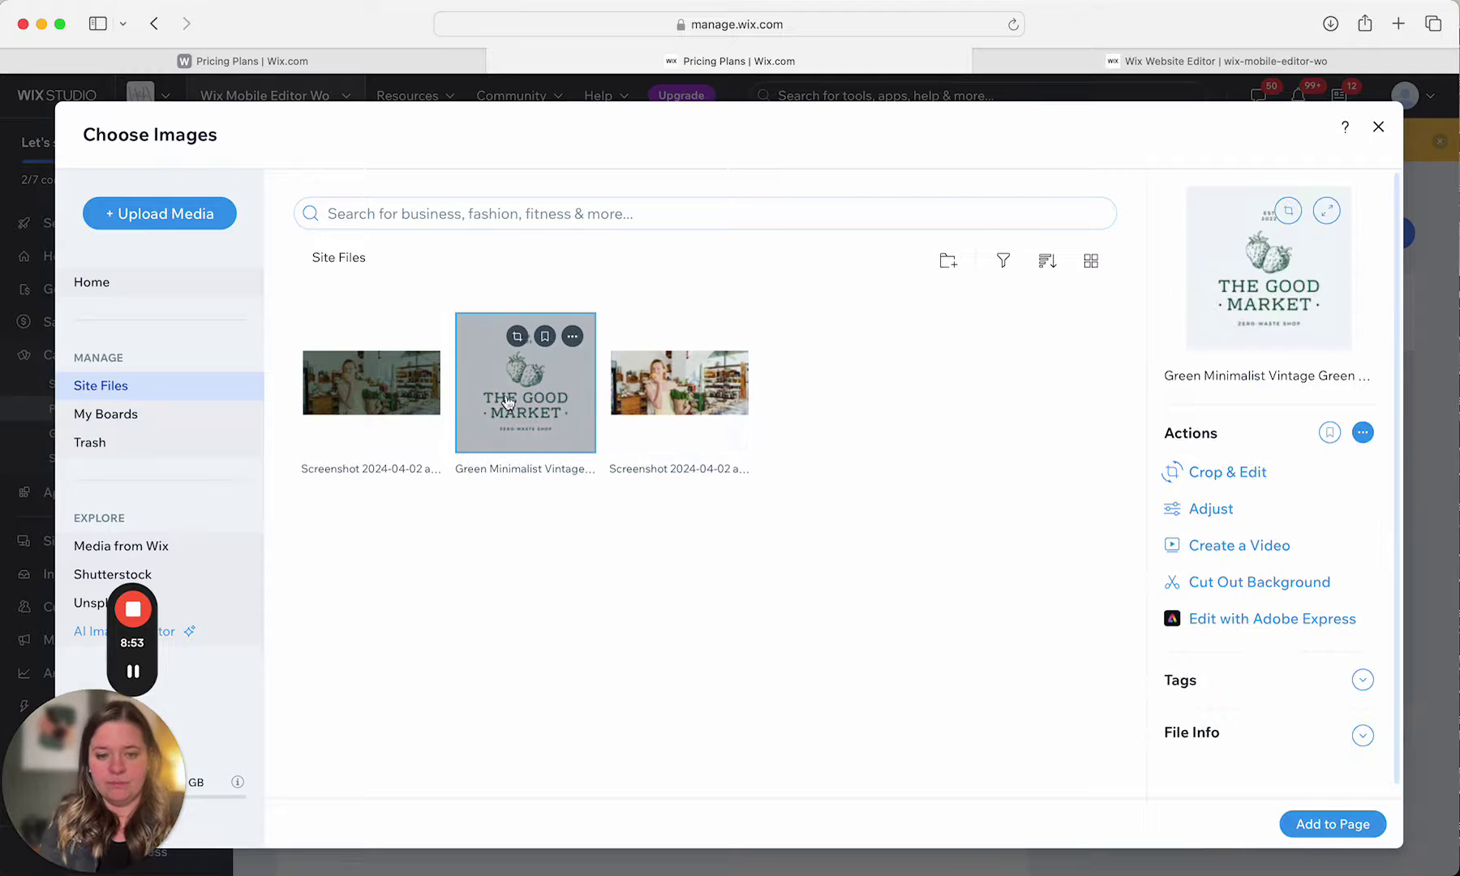
pyautogui.click(1351, 825)
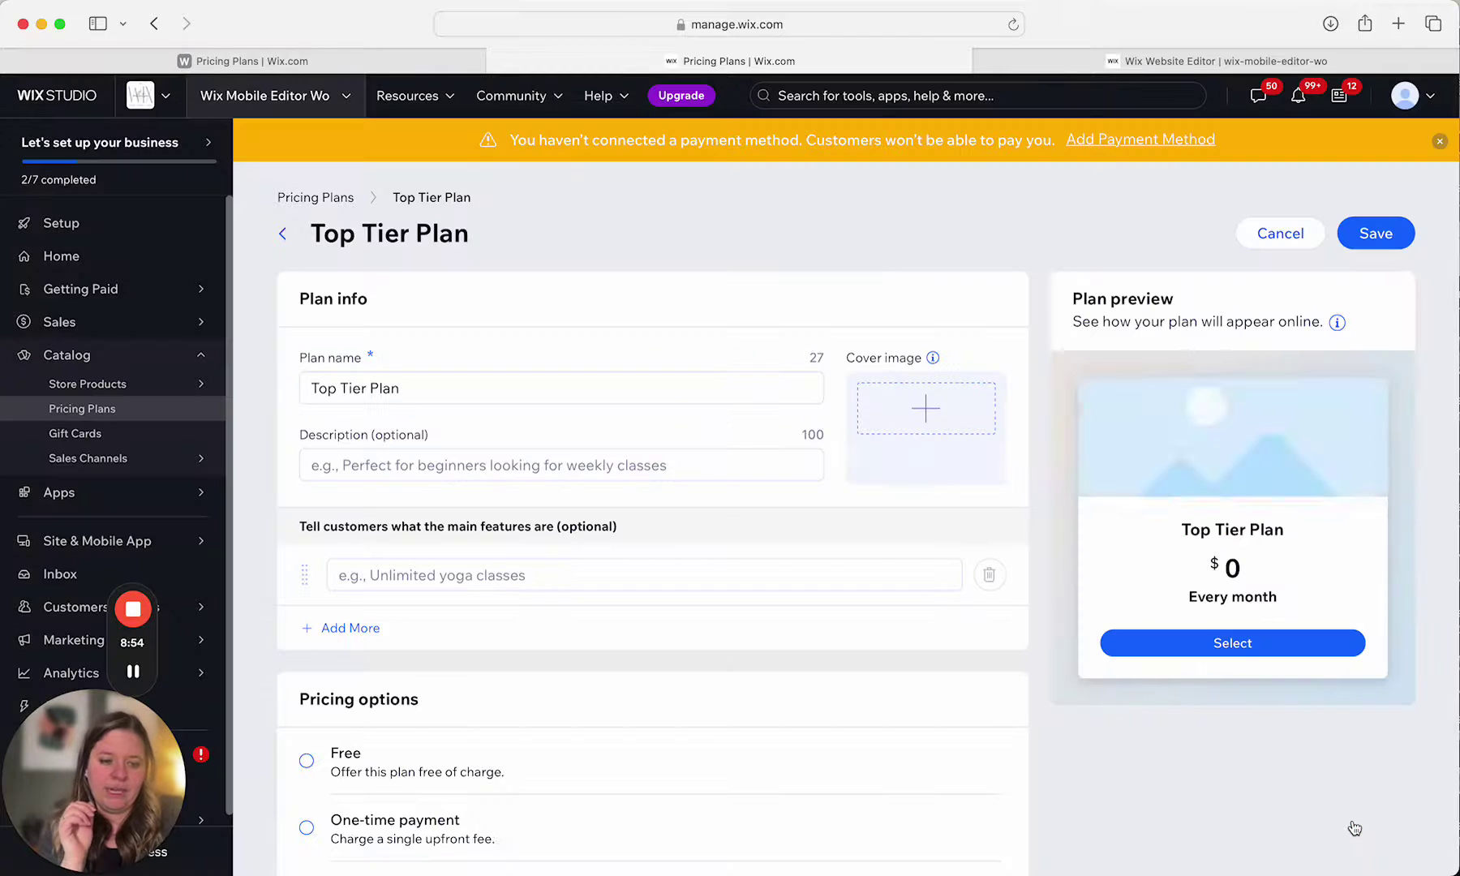
# Step: Enter "Even More Good Stuff!" as the plan's first main feature
pyautogui.click(521, 576)
pyautogui.write('E')
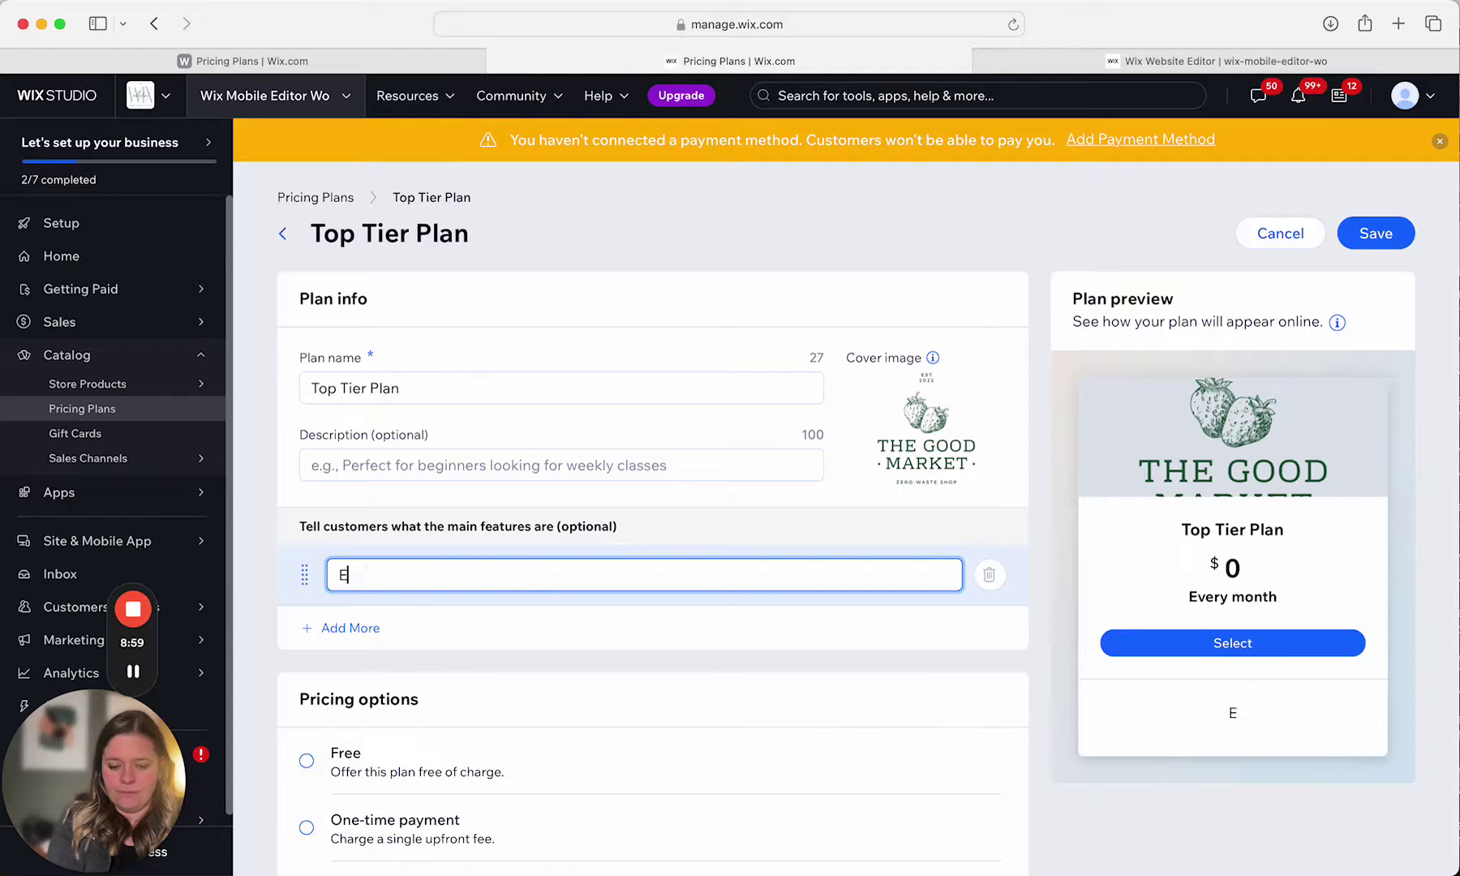
pyautogui.write('ven More Good Stuff!')
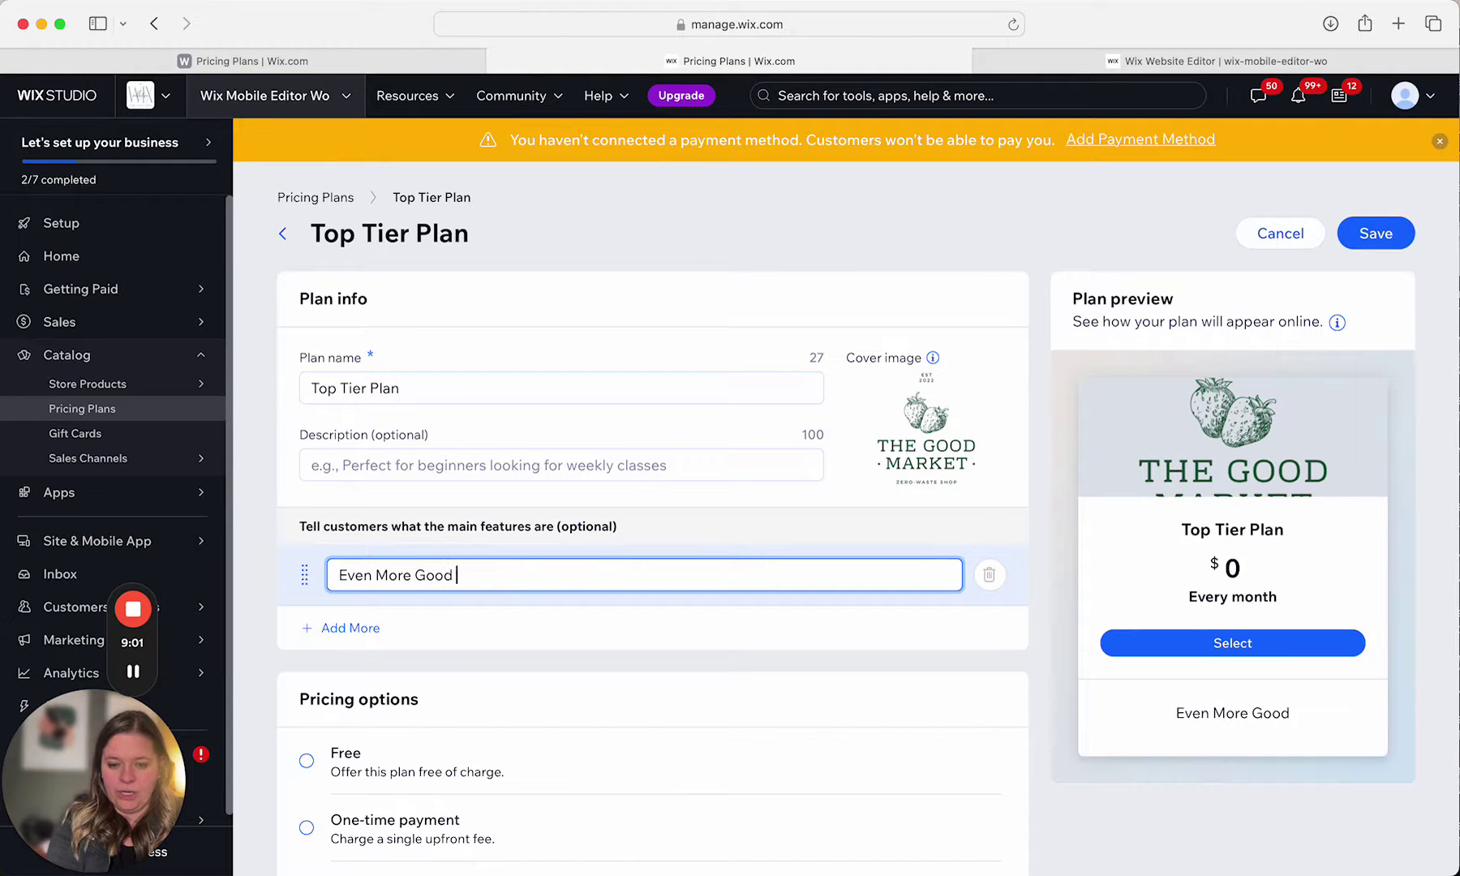
# Step: Add a second main feature reading "All the features of the other plan"
pyautogui.click(372, 631)
pyautogui.write('All the bes')
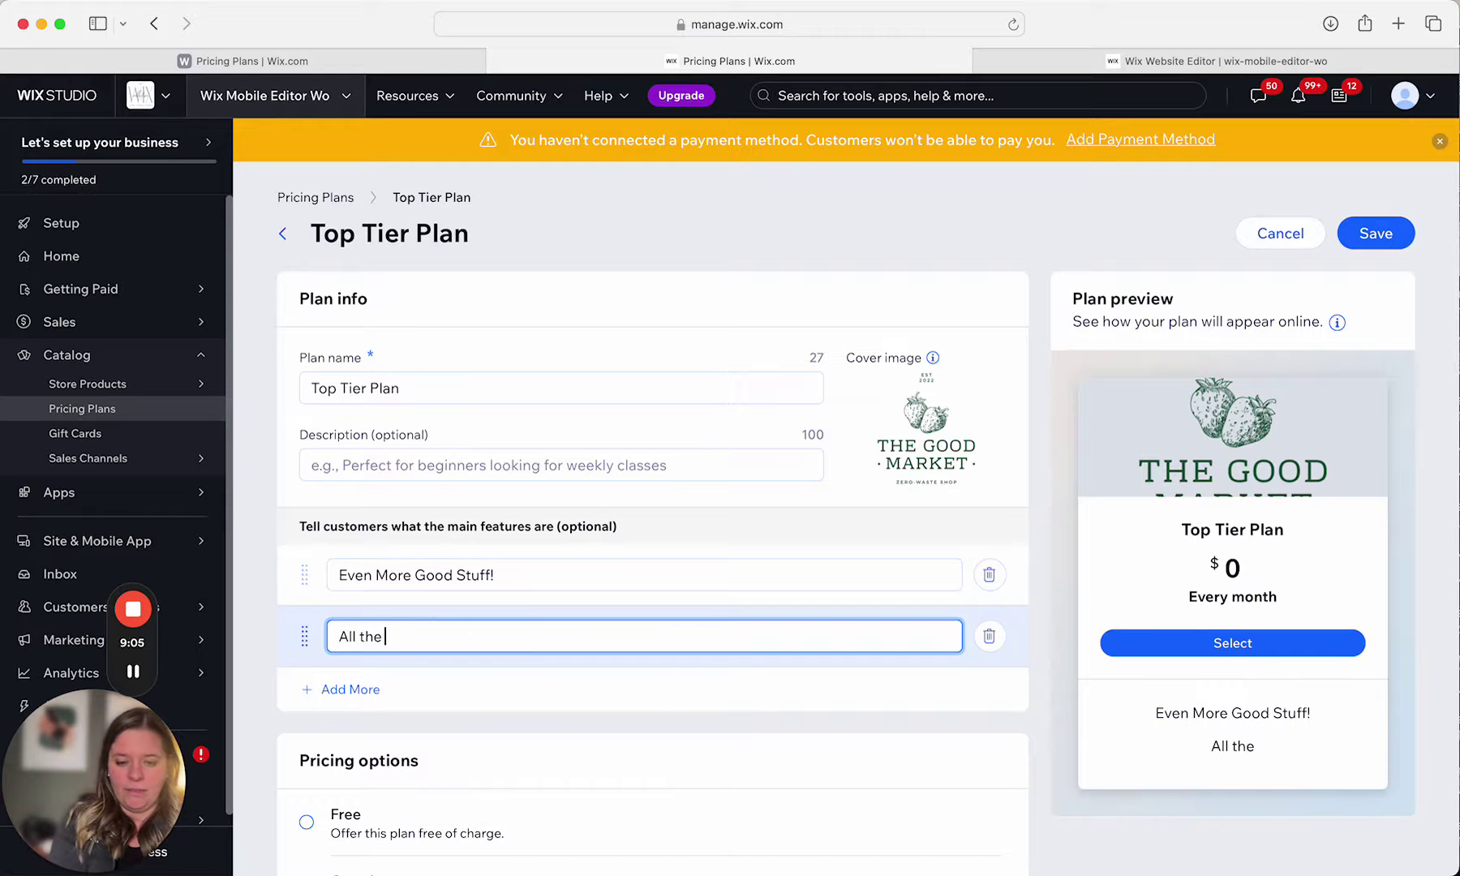
pyautogui.press('BackSpace')
pyautogui.press('BackSpace')
pyautogui.press('BackSpace')
pyautogui.write('features of')
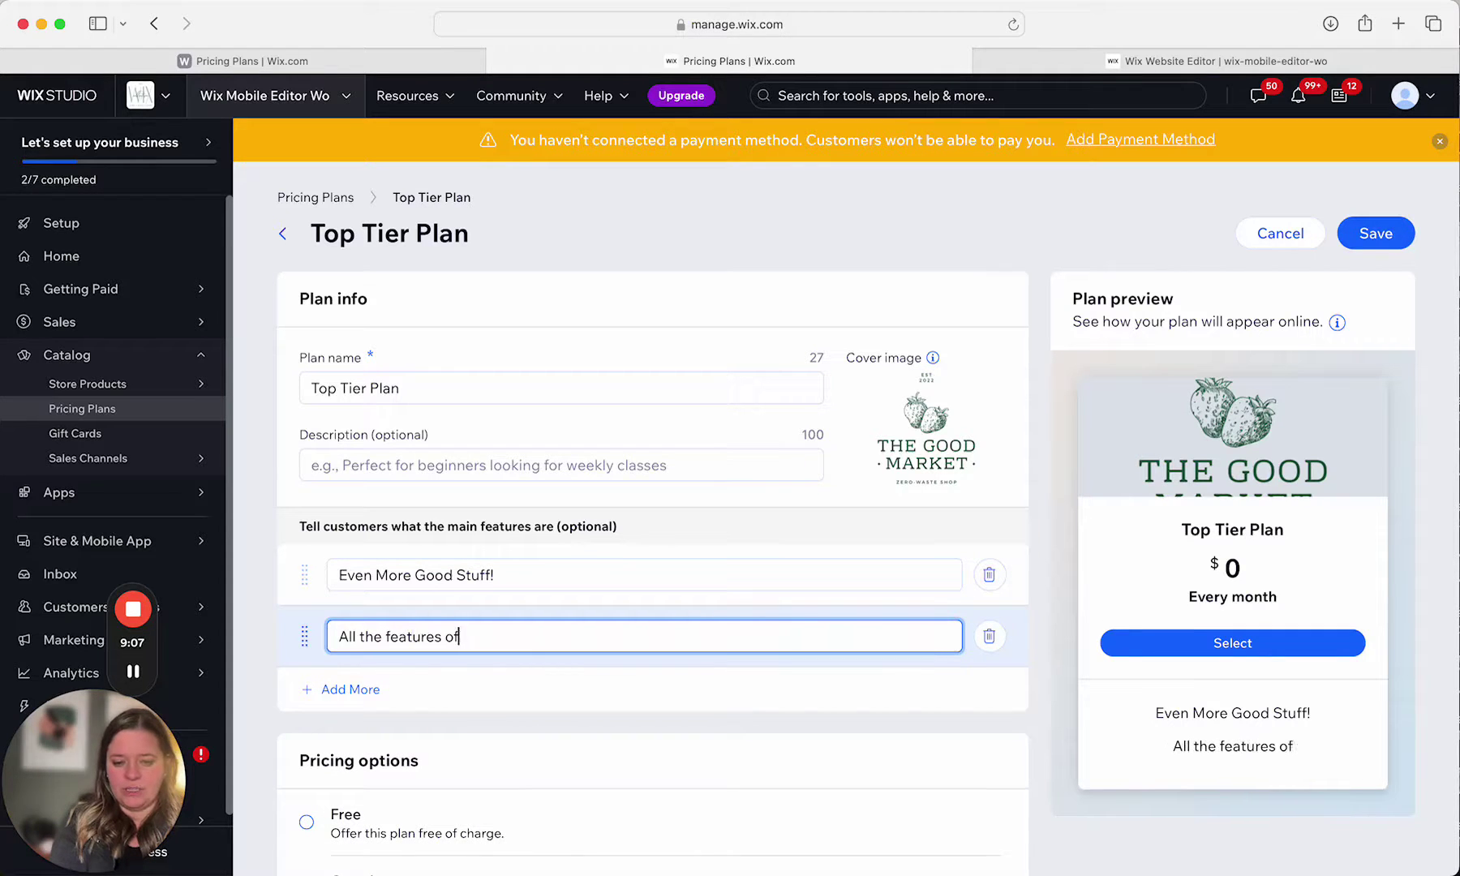
pyautogui.write(' the other plan')
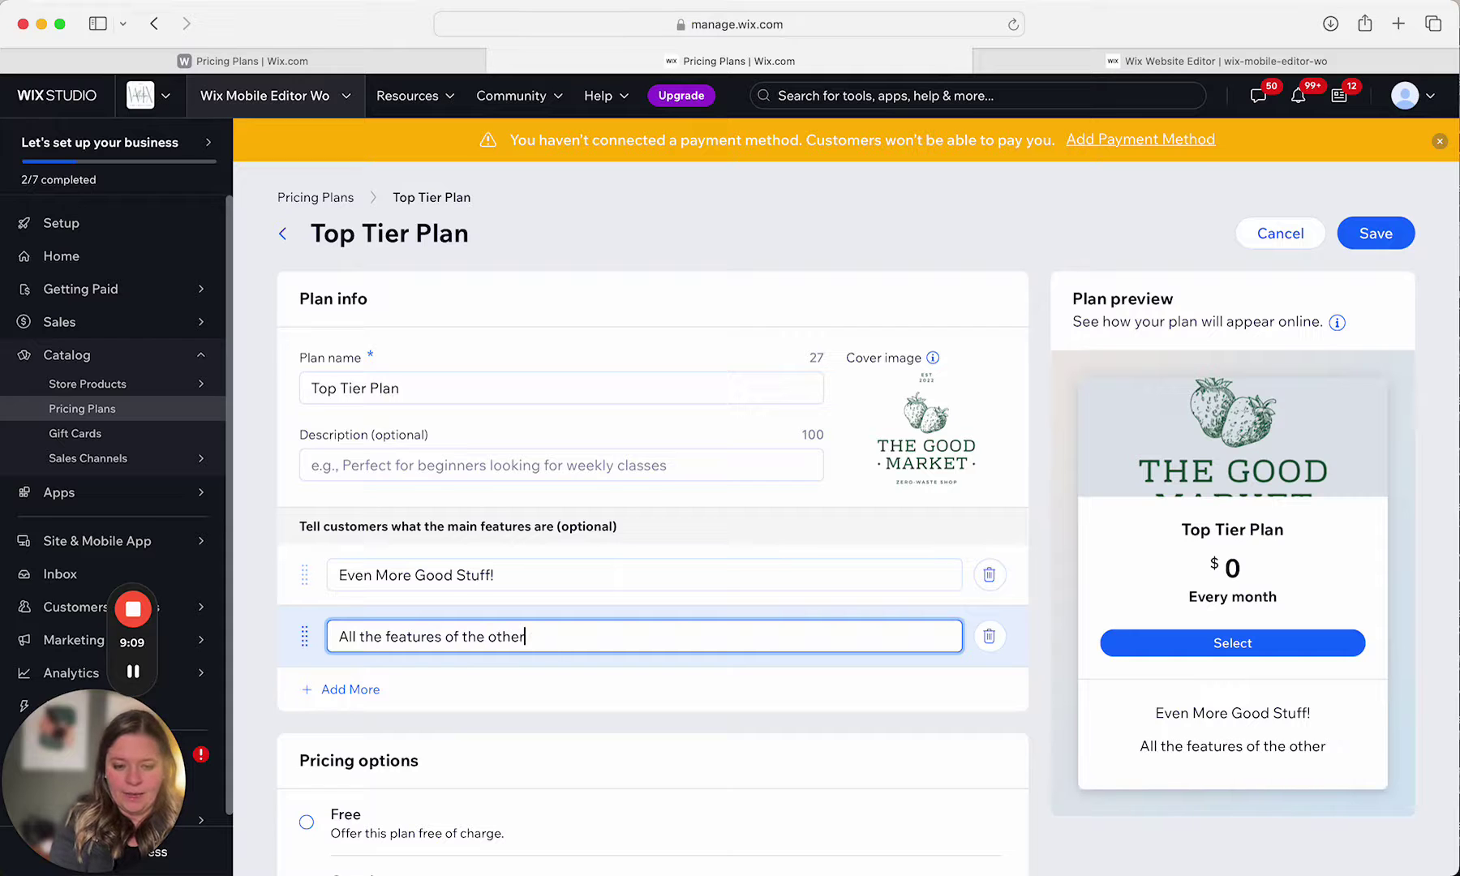
# Step: Move "All the features of the other plan" above "Even More Good Stuff!" and remove the empty feature row
pyautogui.click(537, 699)
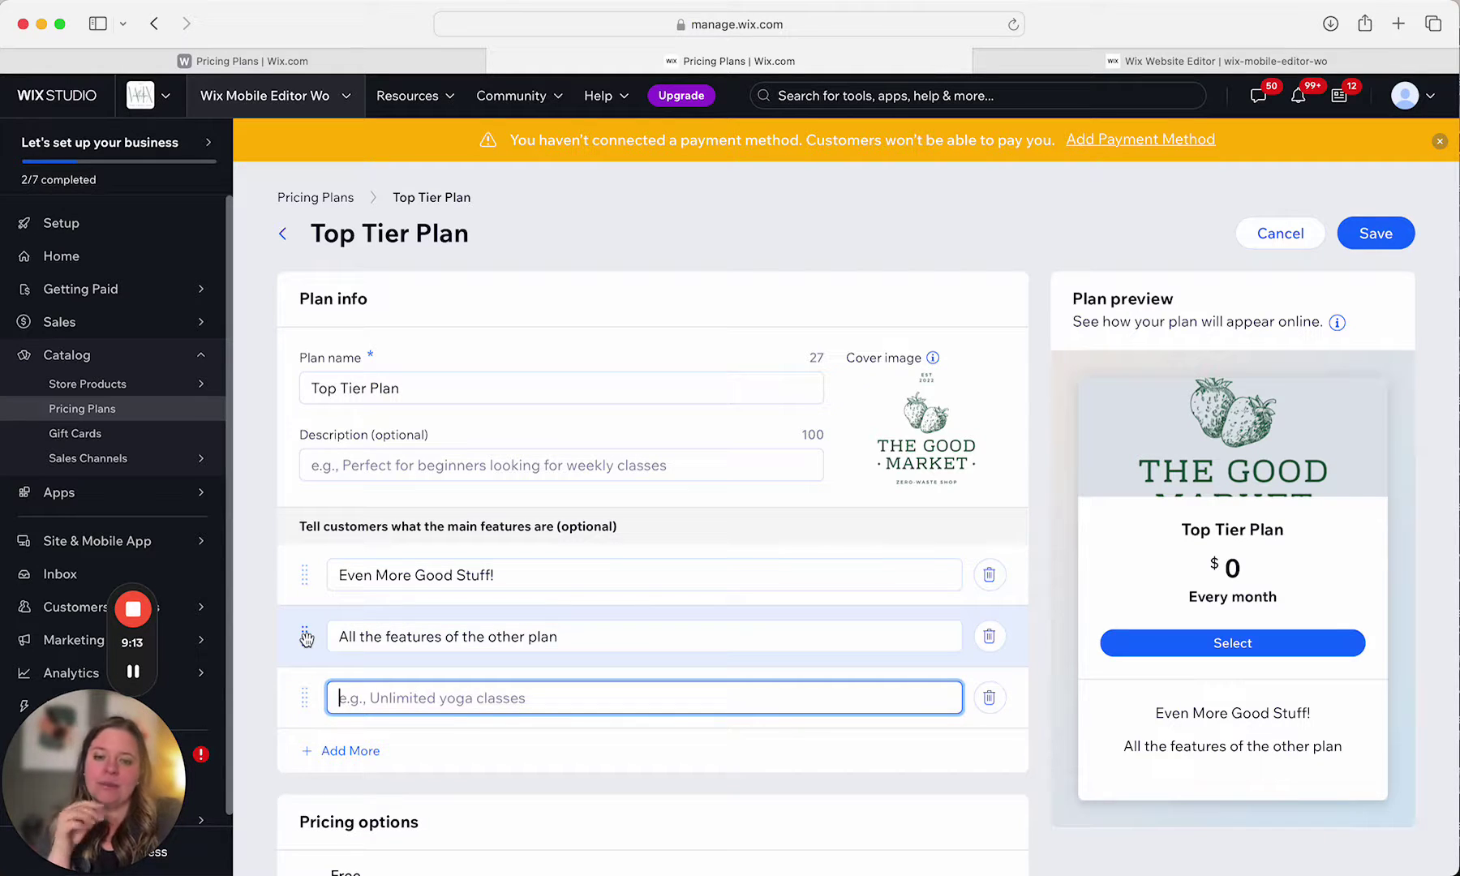
pyautogui.moveTo(305, 638); pyautogui.dragTo(312, 571)
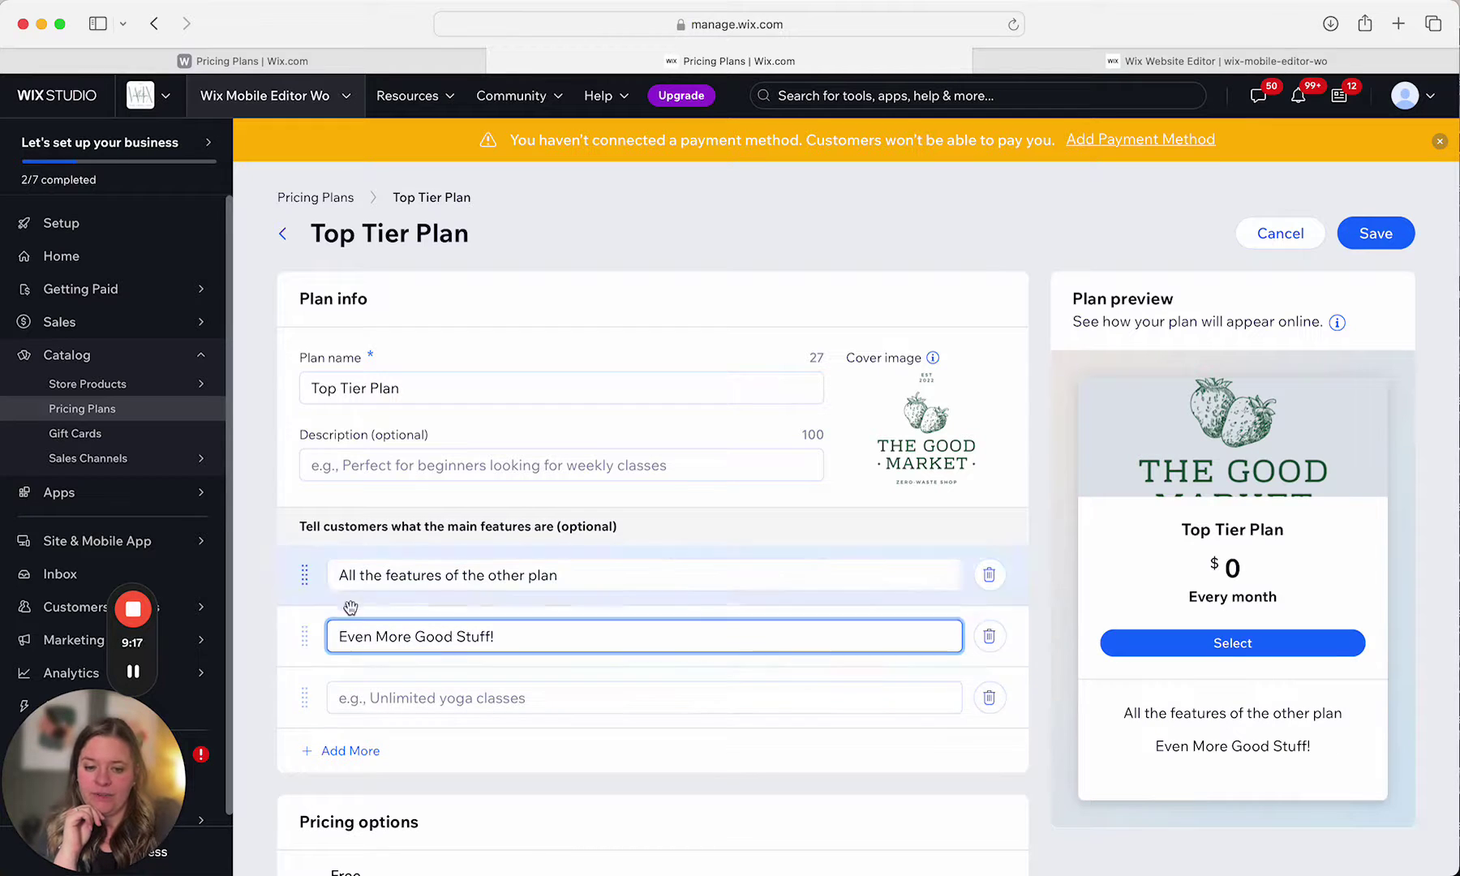
pyautogui.click(989, 698)
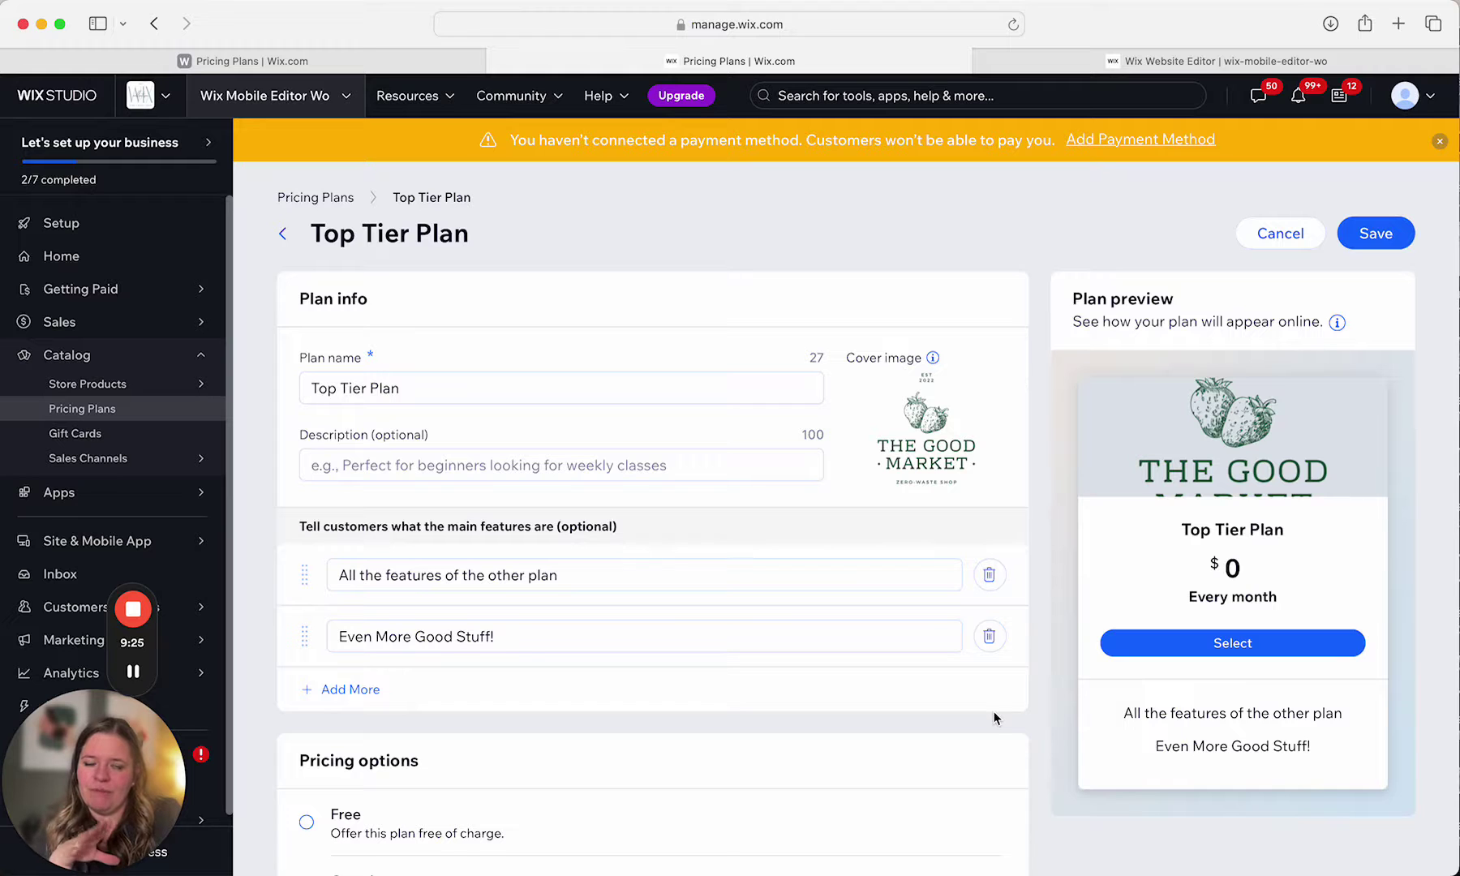
# Step: Set the Top Tier Plan's recurring payment price to $20
pyautogui.scroll(-3, 733, 690)
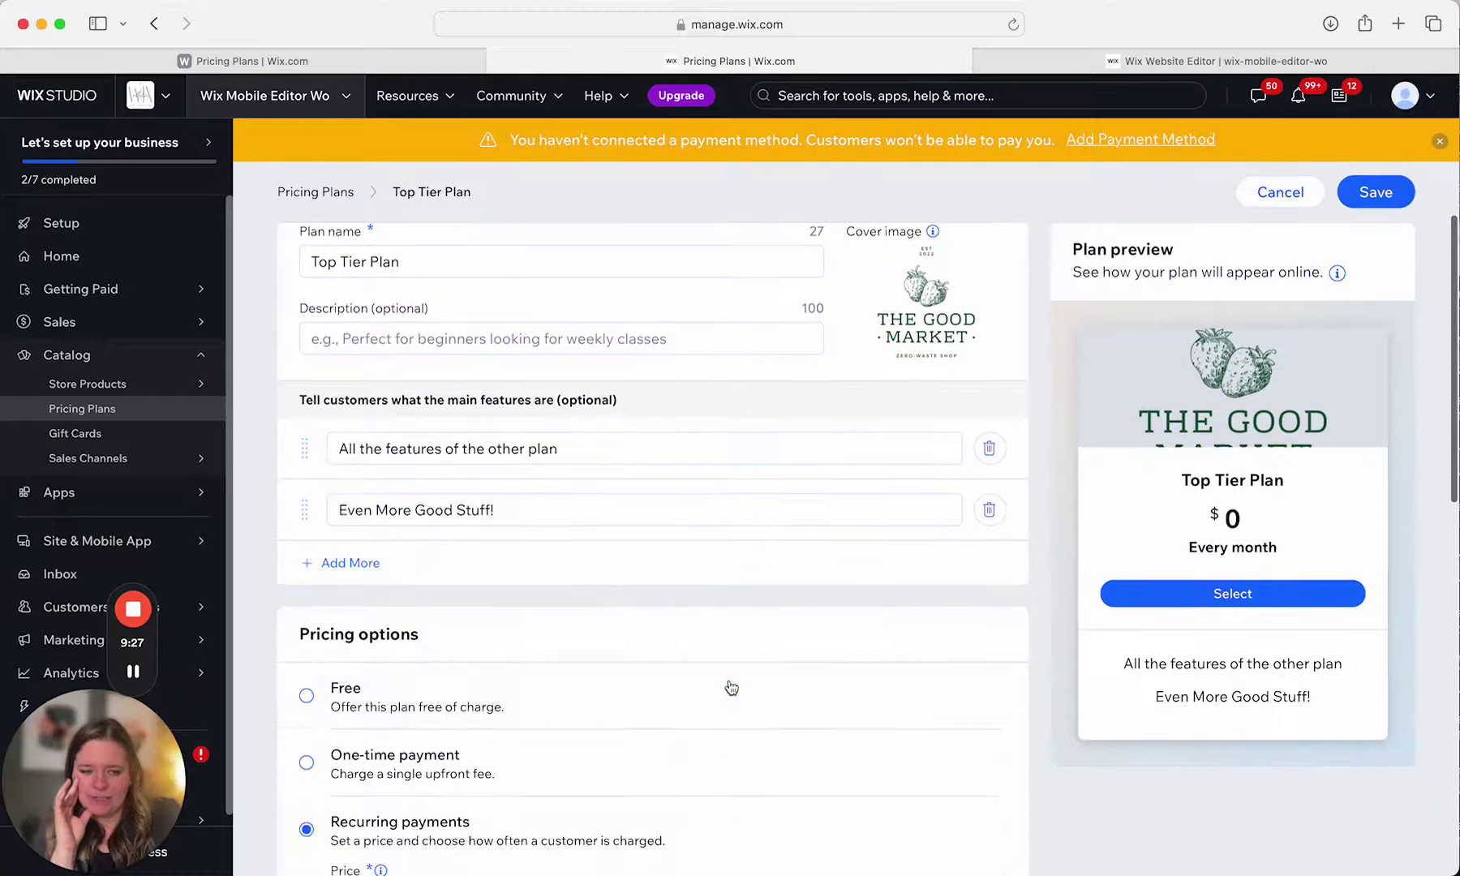
pyautogui.scroll(-1, 316, 730)
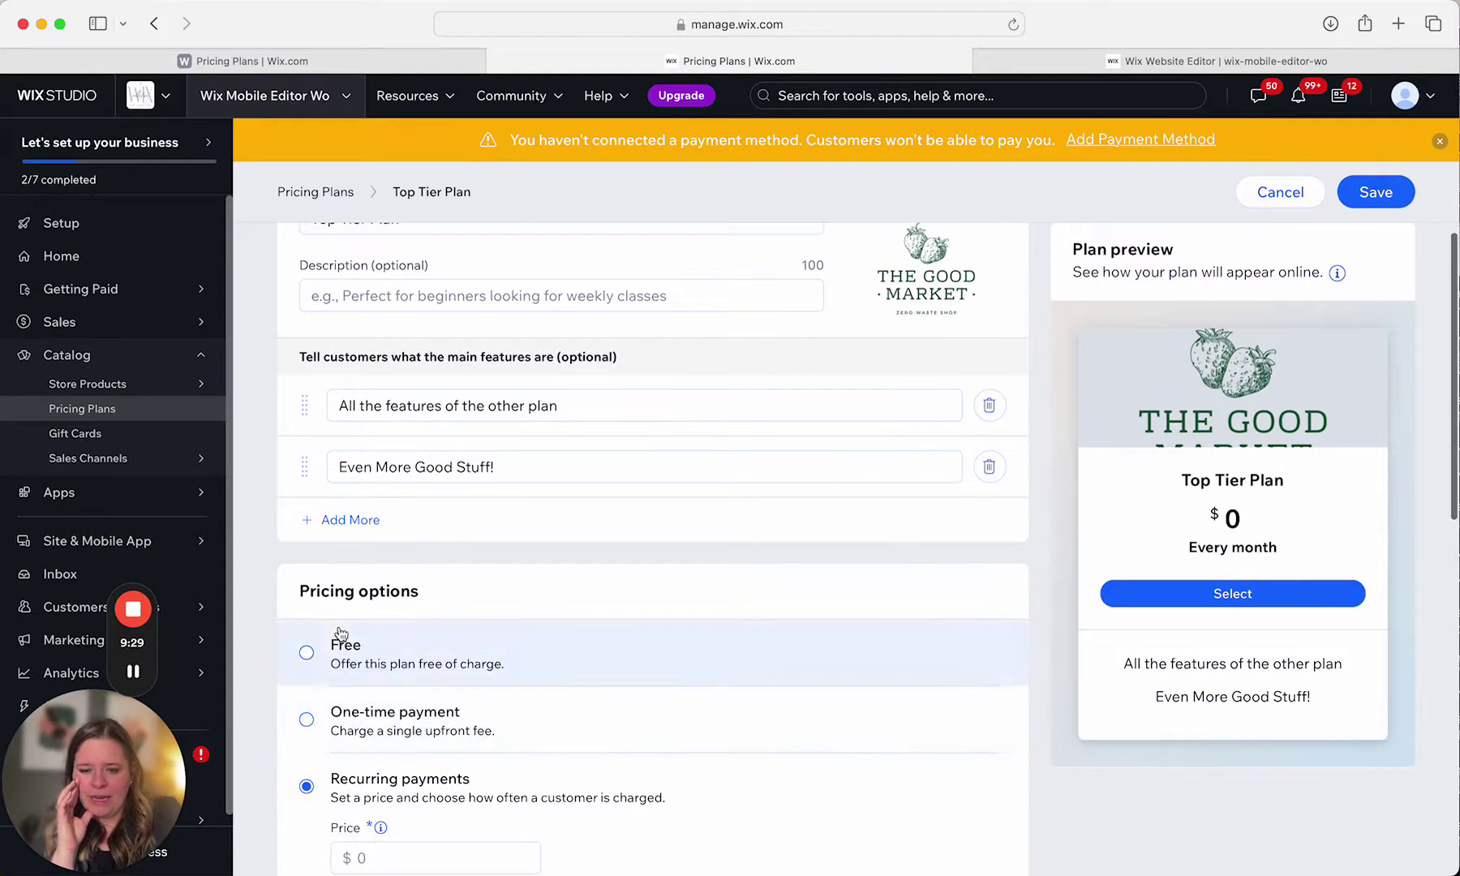
pyautogui.scroll(-1, 344, 665)
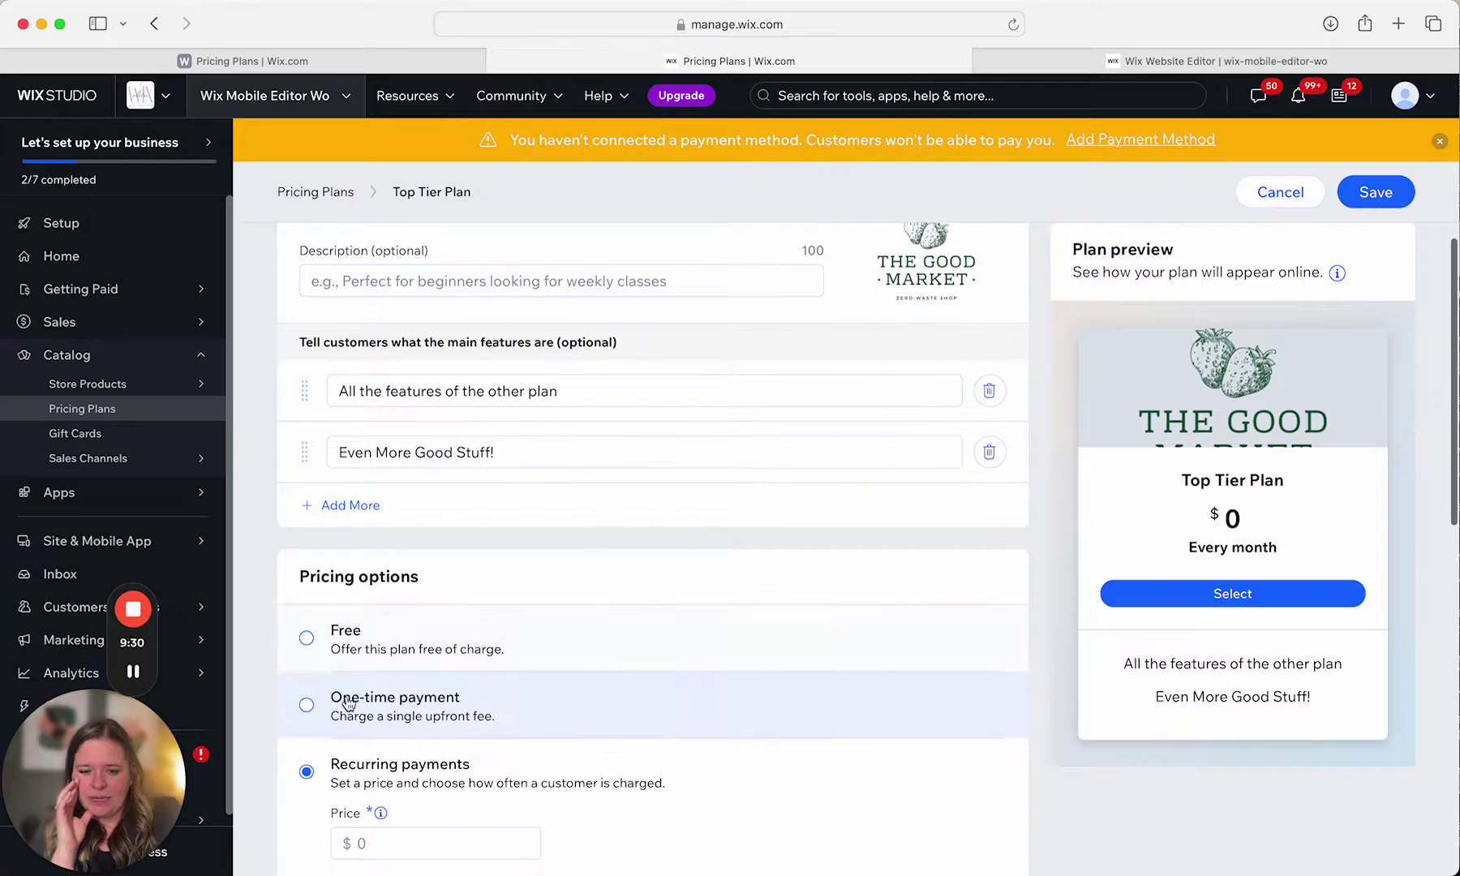
pyautogui.click(376, 842)
pyautogui.write('20')
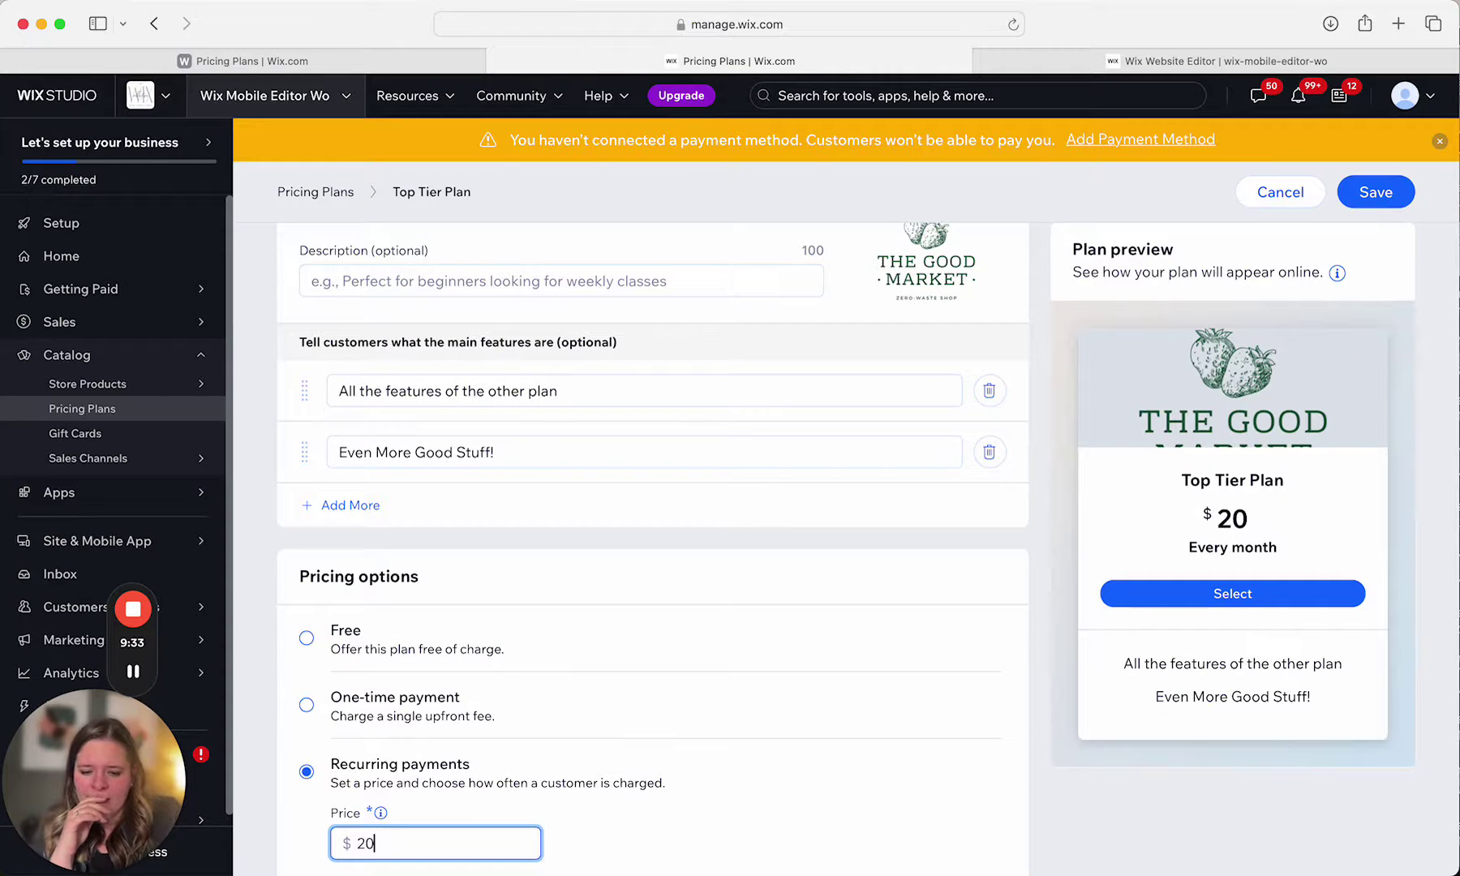
# Step: Set the length of the Top Tier Plan to Until canceled and save the plan
pyautogui.scroll(-6, 743, 701)
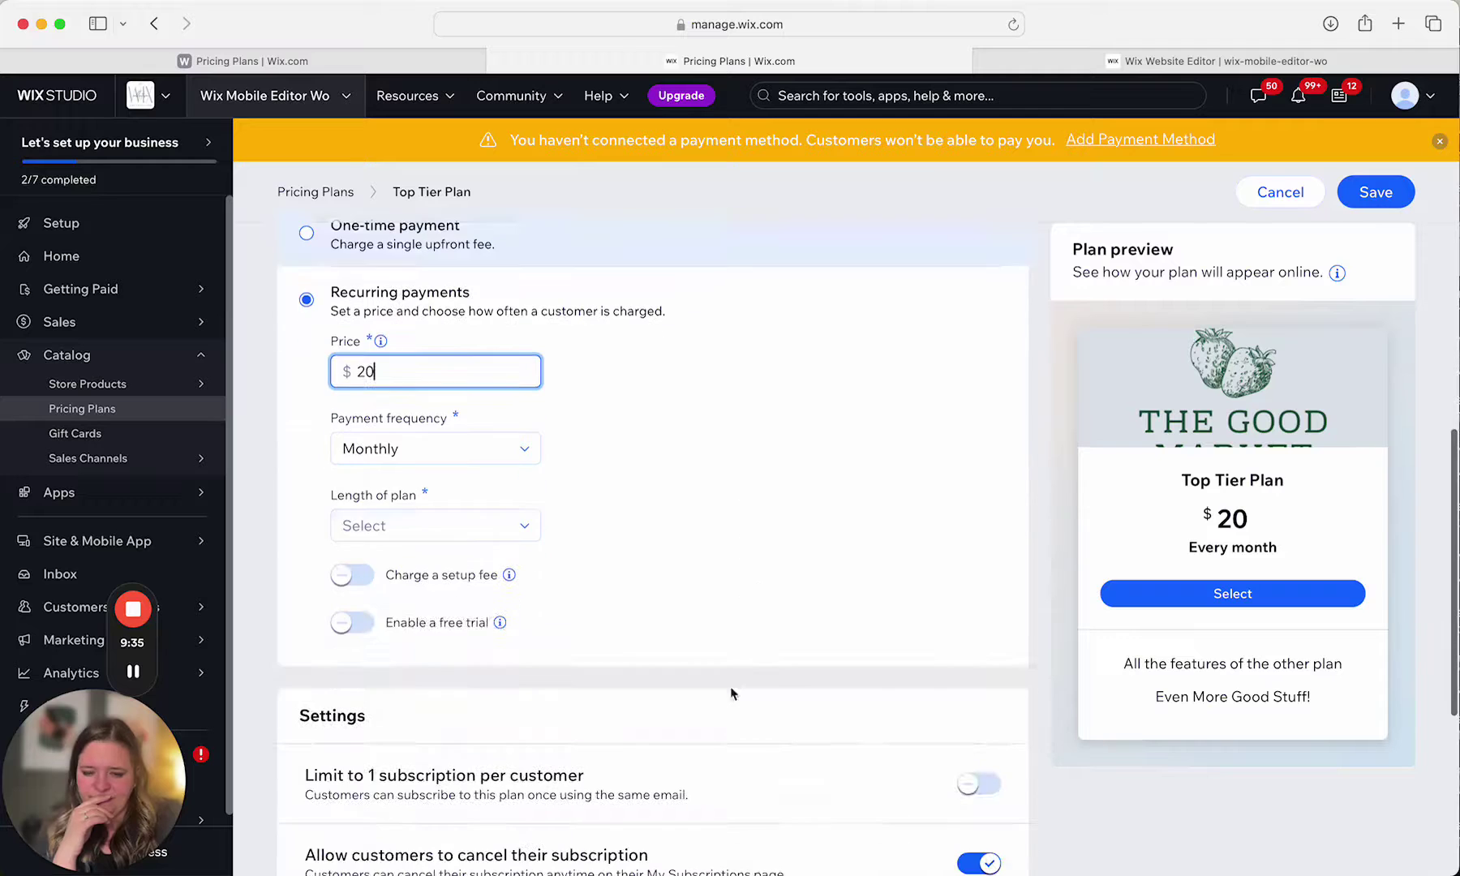
pyautogui.click(442, 525)
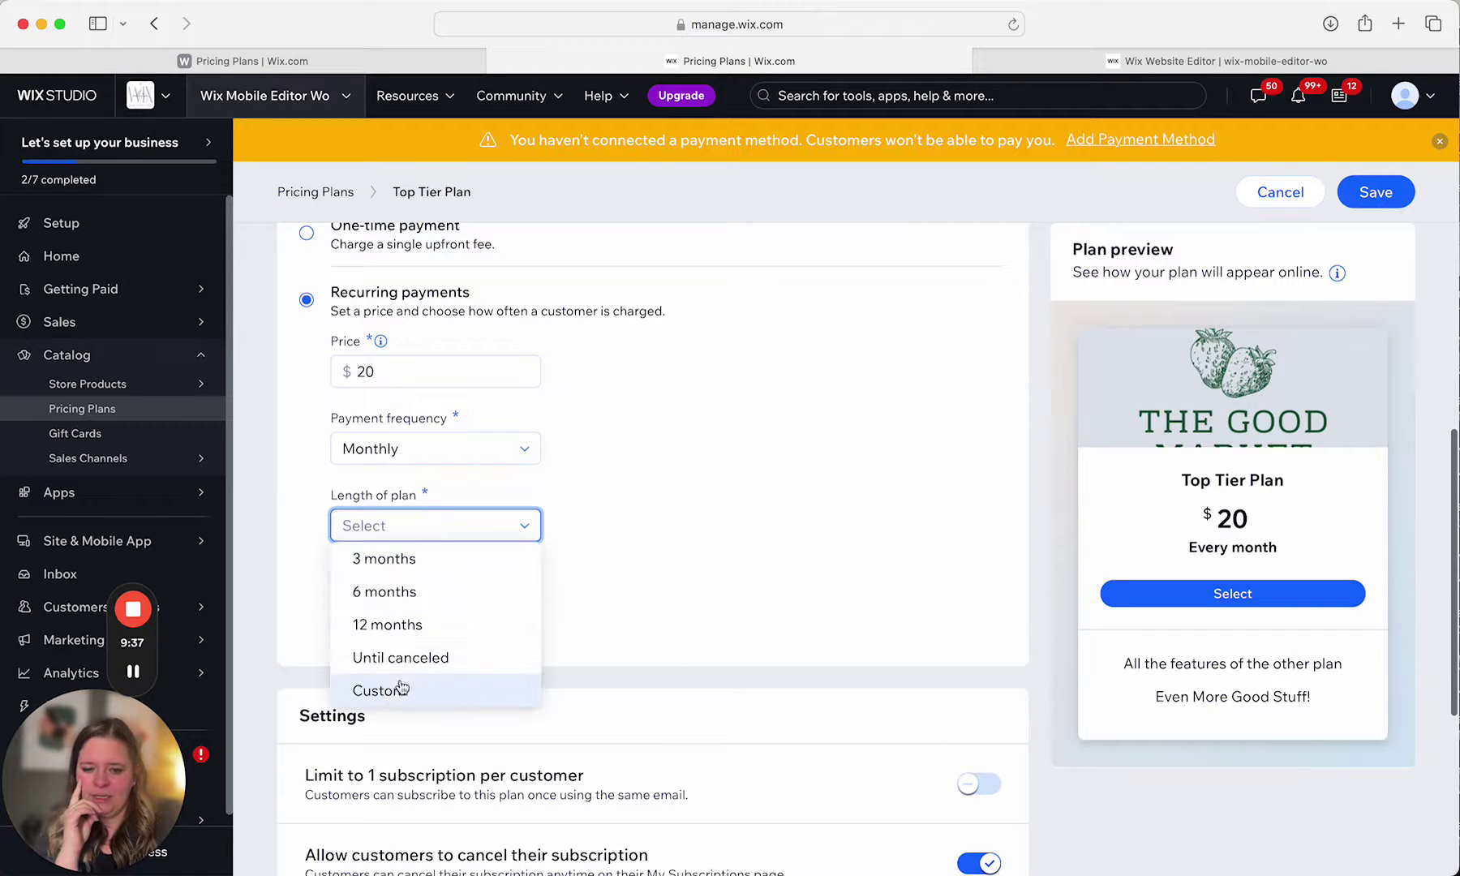
pyautogui.click(416, 659)
pyautogui.scroll(-5, 519, 783)
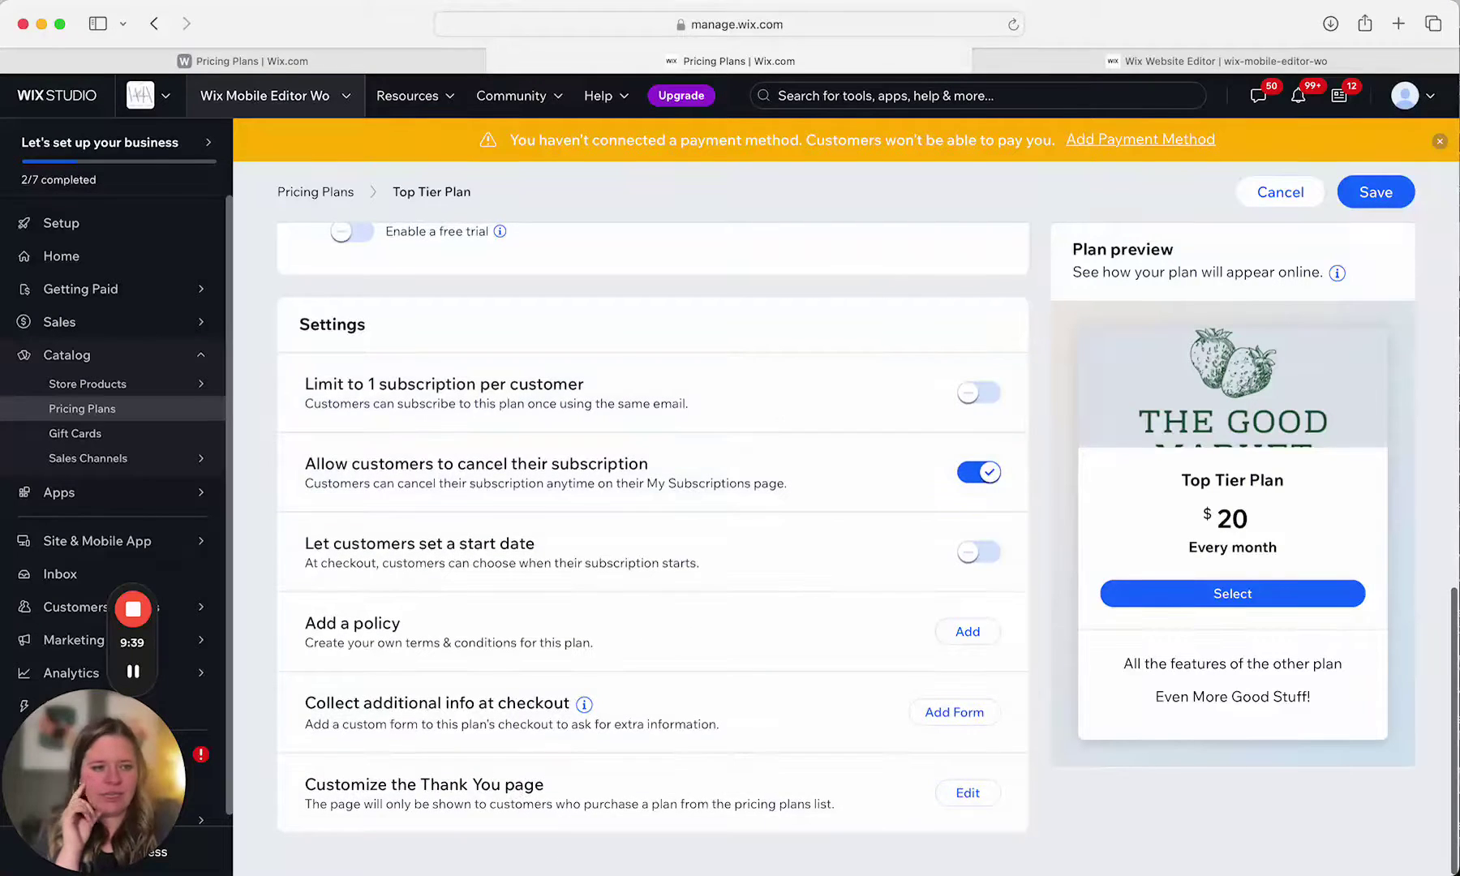
pyautogui.click(1367, 194)
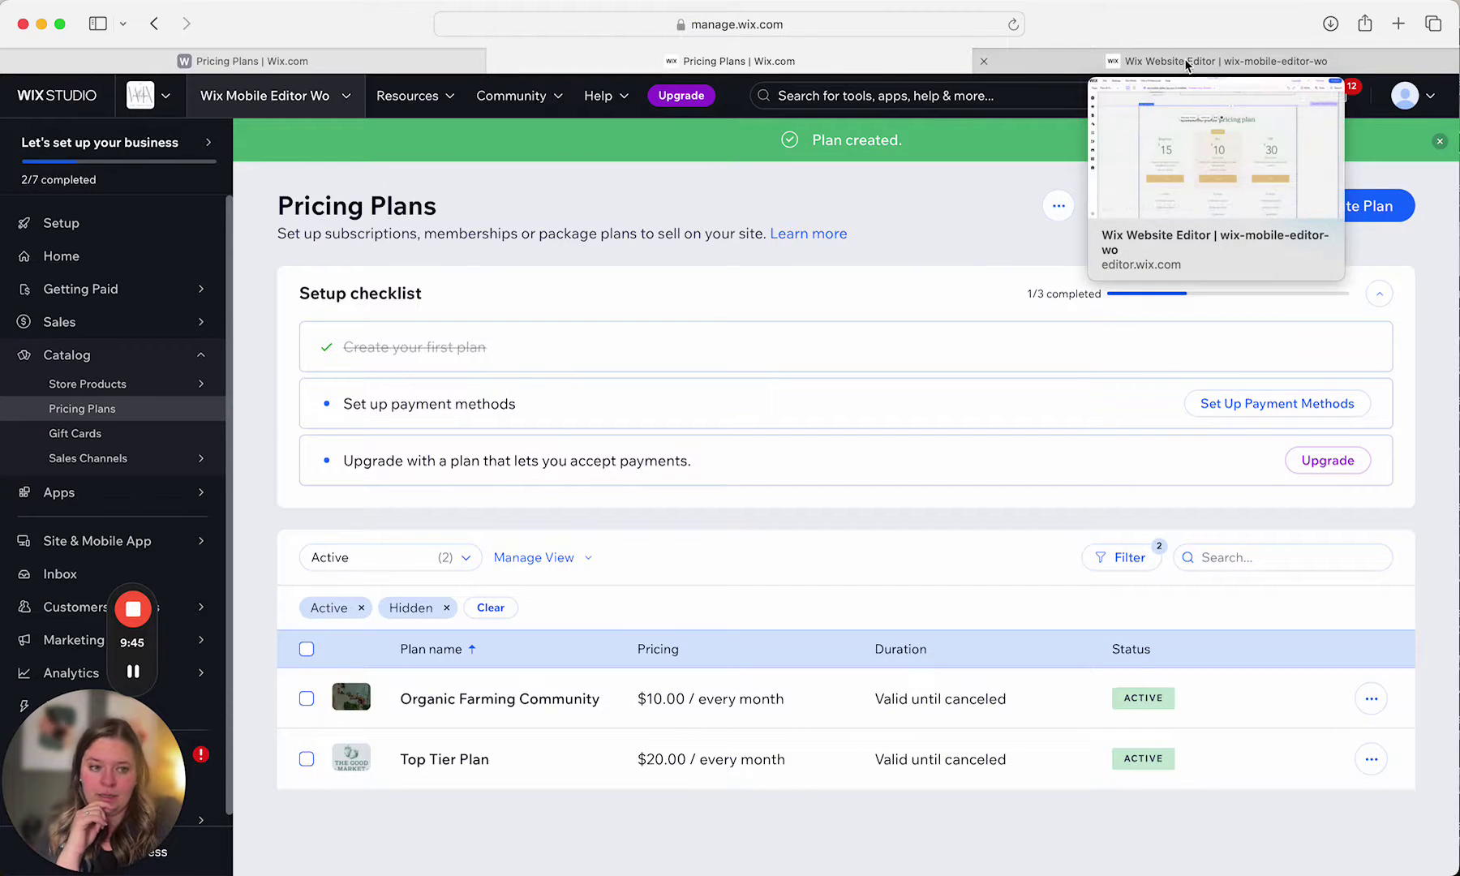
# Step: Switch to the Wix Website Editor, preview the Plans & Pricing page, and try selecting the Organic Farming Community plan
pyautogui.click(1187, 65)
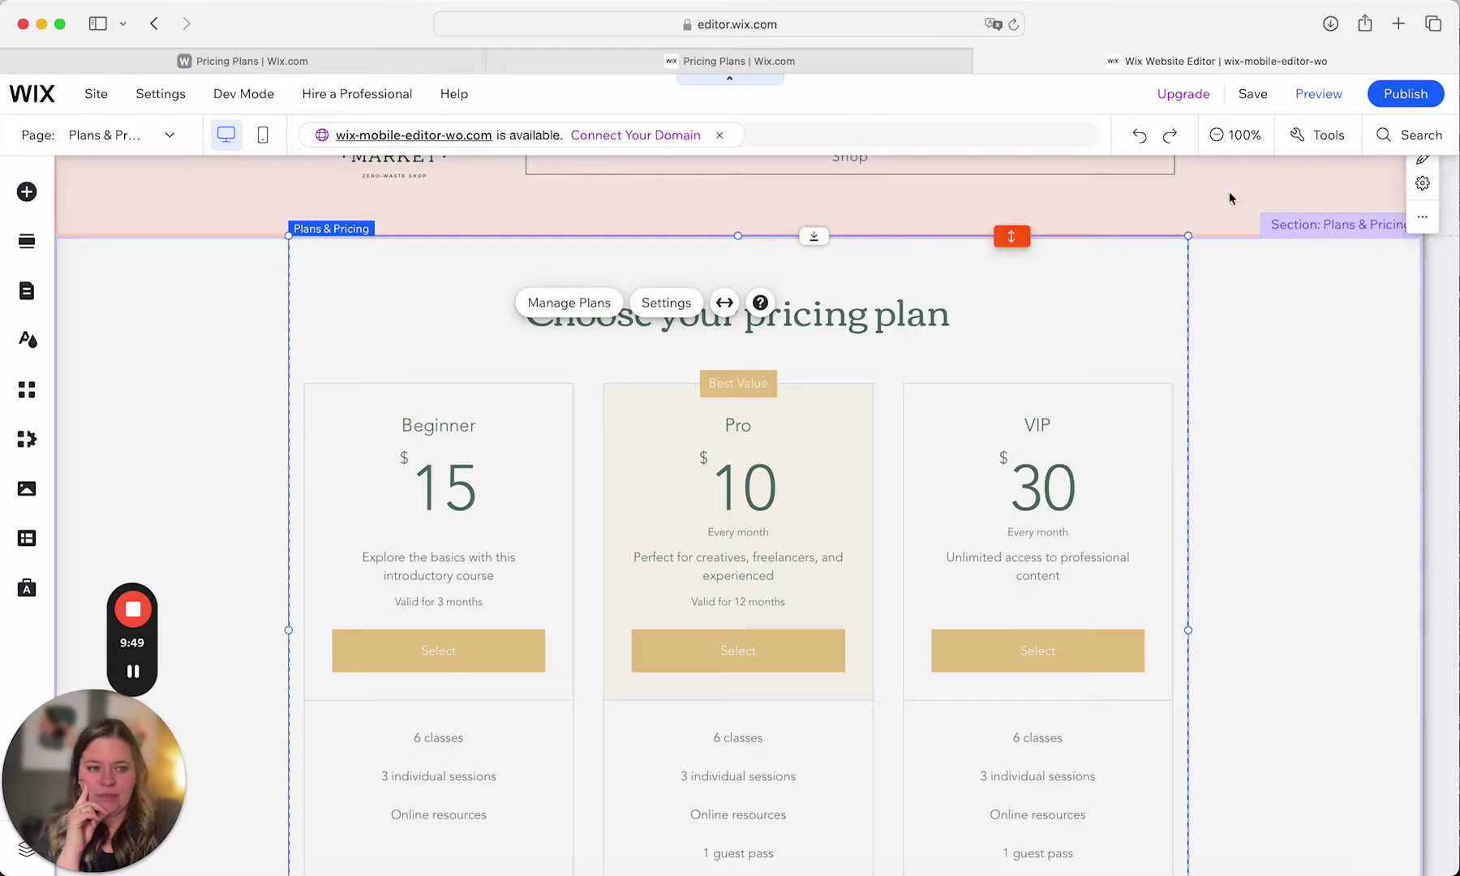
pyautogui.click(1304, 96)
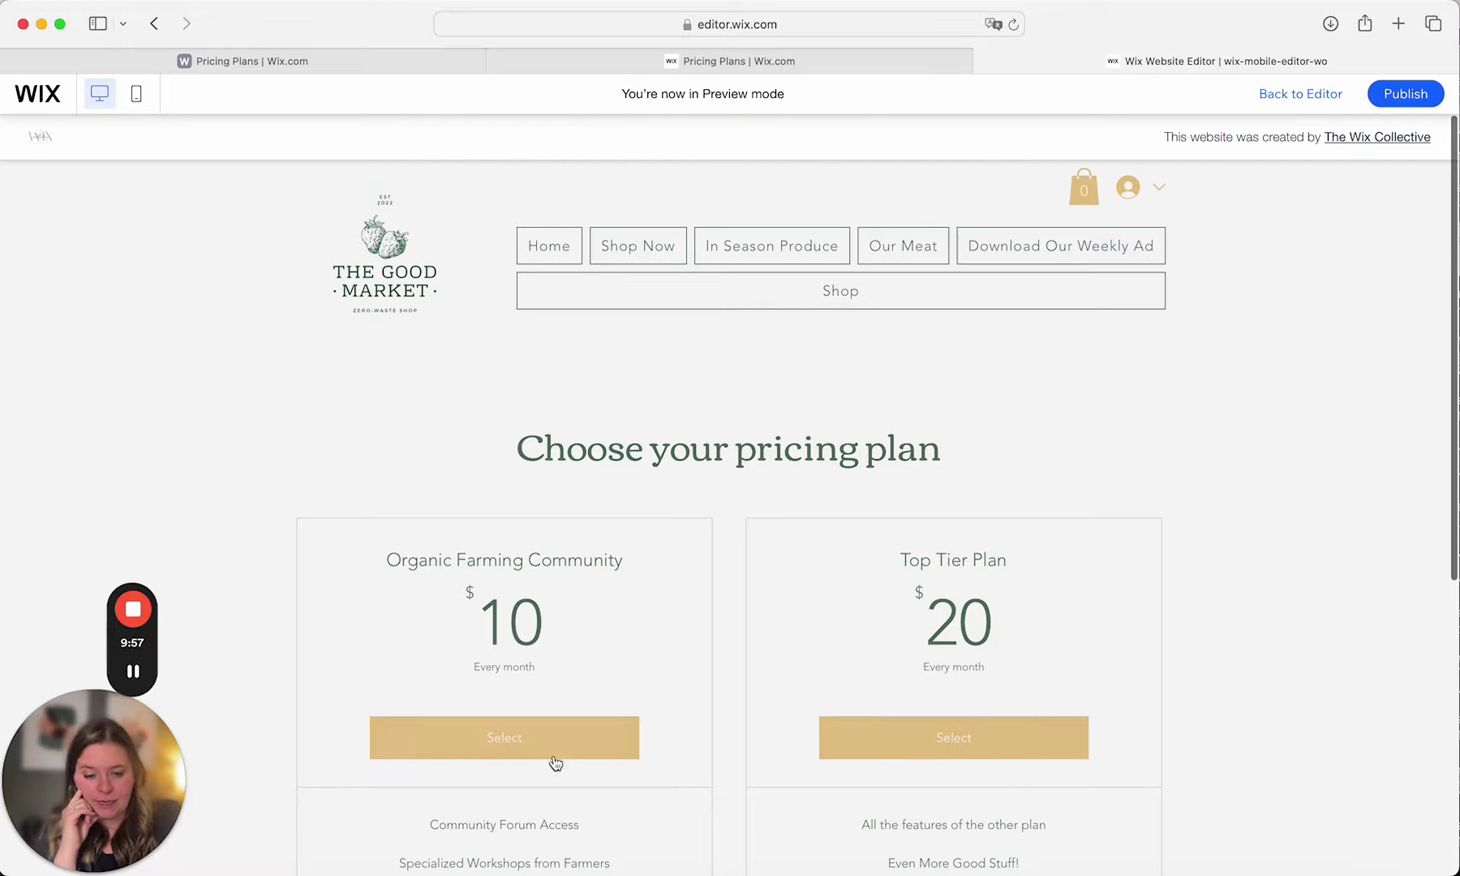
pyautogui.click(526, 744)
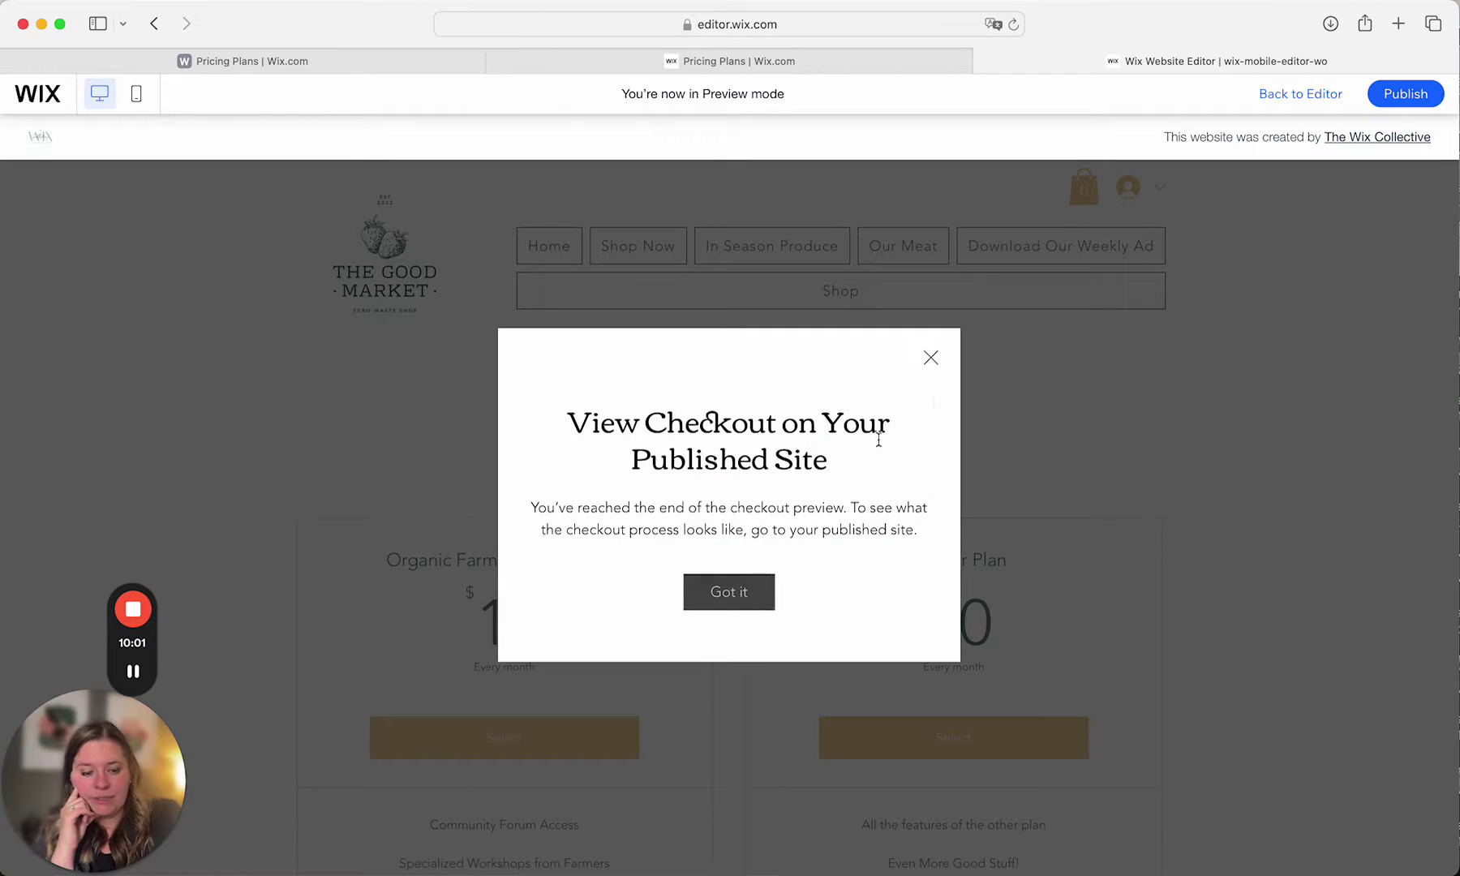
pyautogui.click(931, 365)
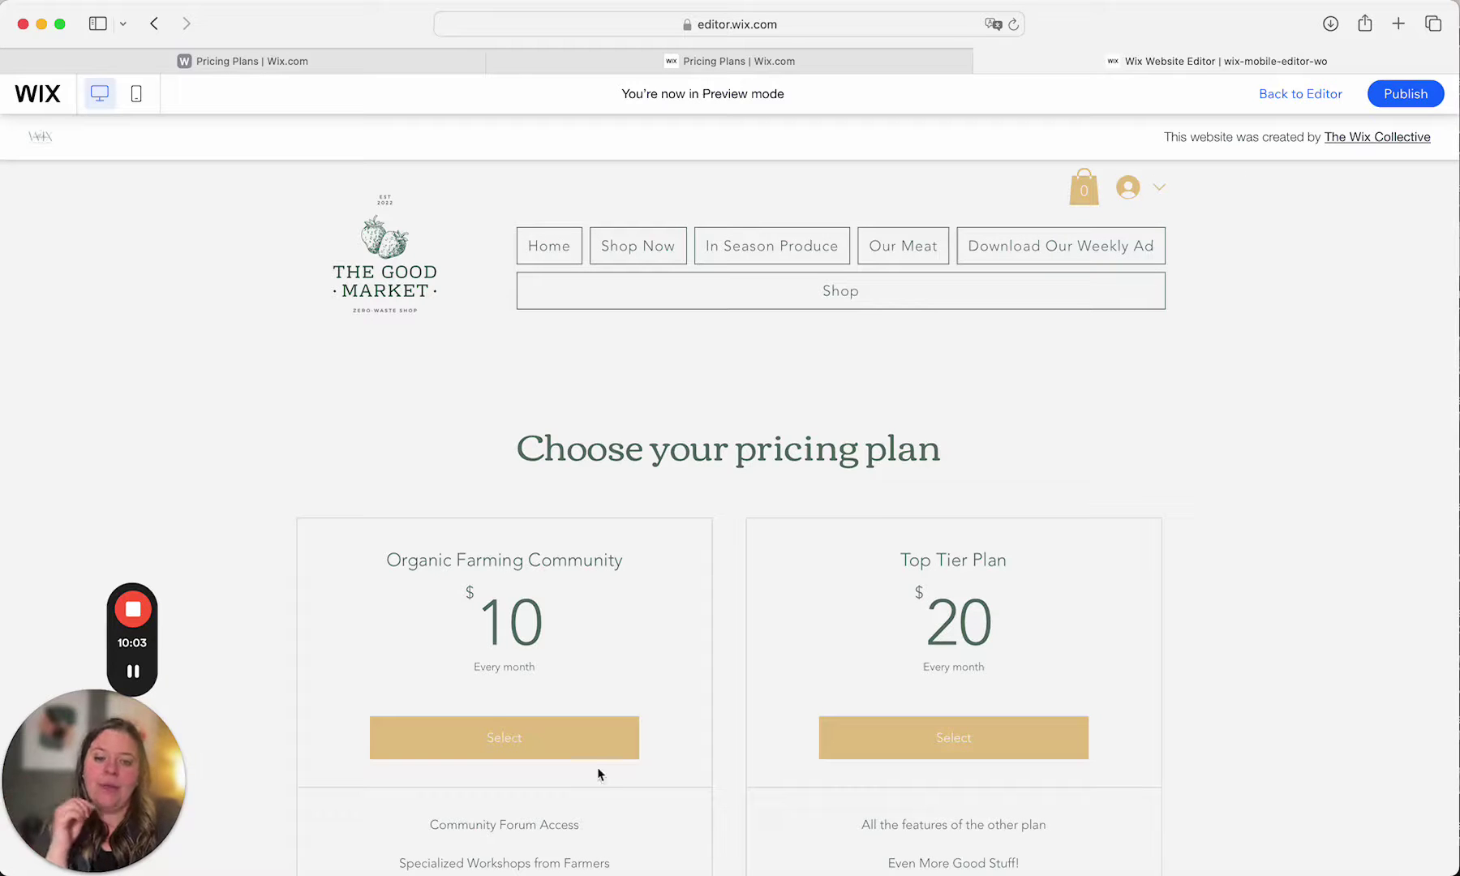
pyautogui.scroll(-3, 596, 767)
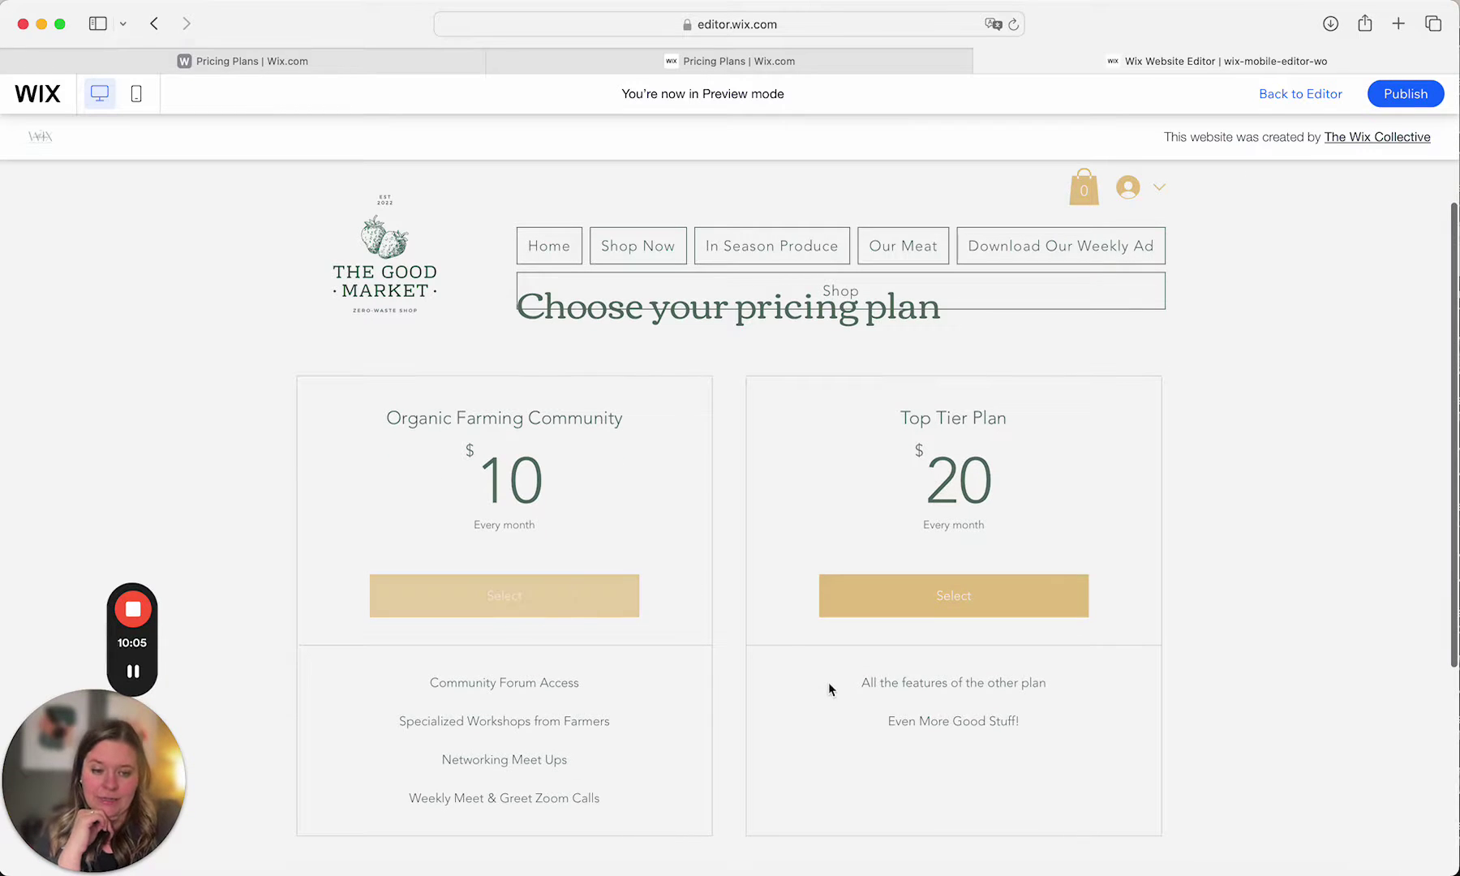
# Step: Return from the preview to the editor and open the settings of the Plans & Pricing element
pyautogui.scroll(3, 828, 688)
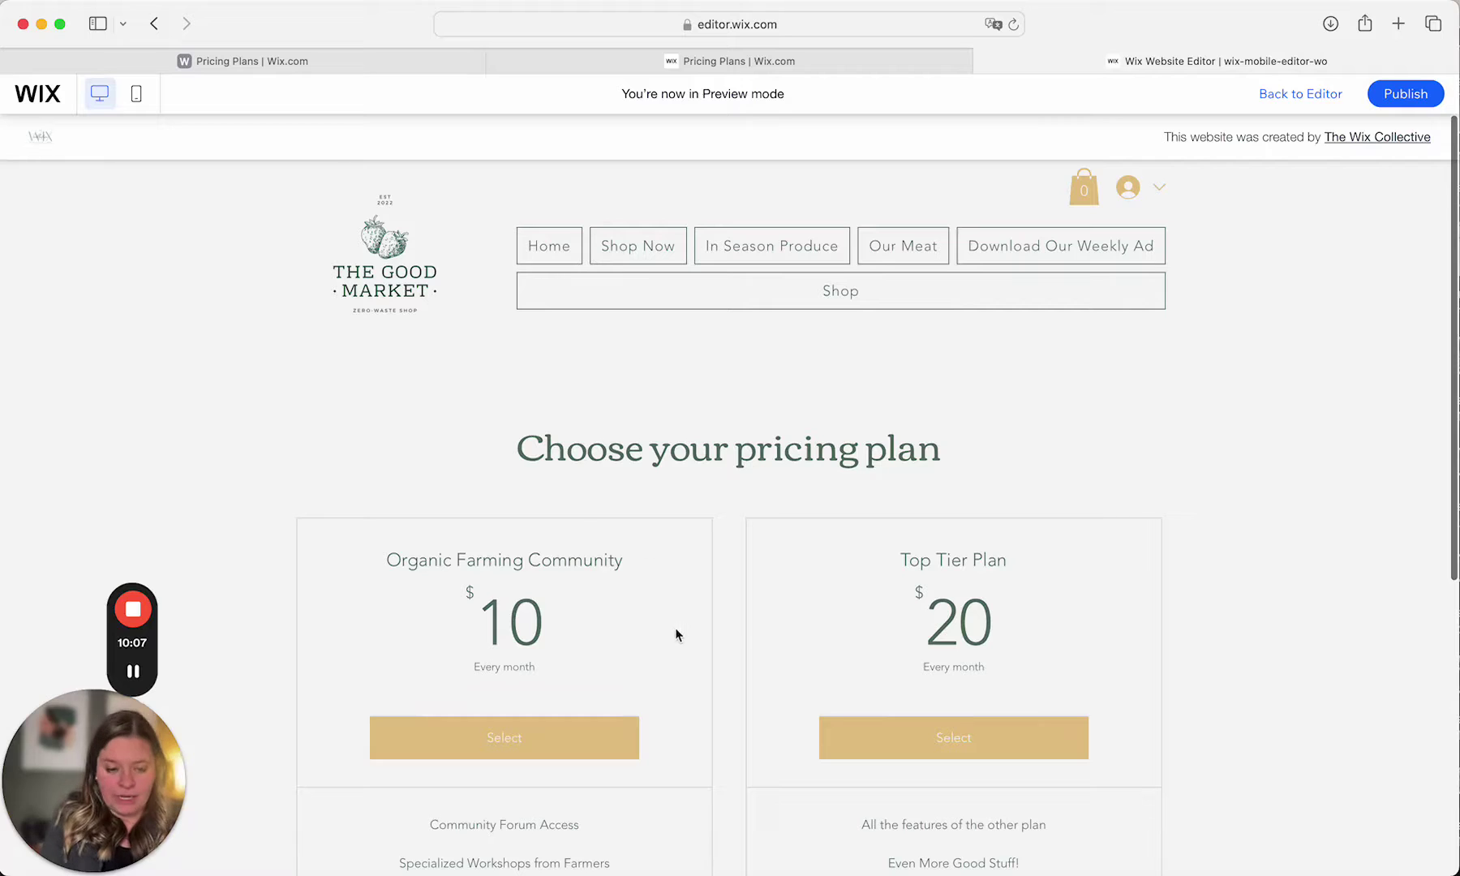
pyautogui.moveTo(1432, 109)
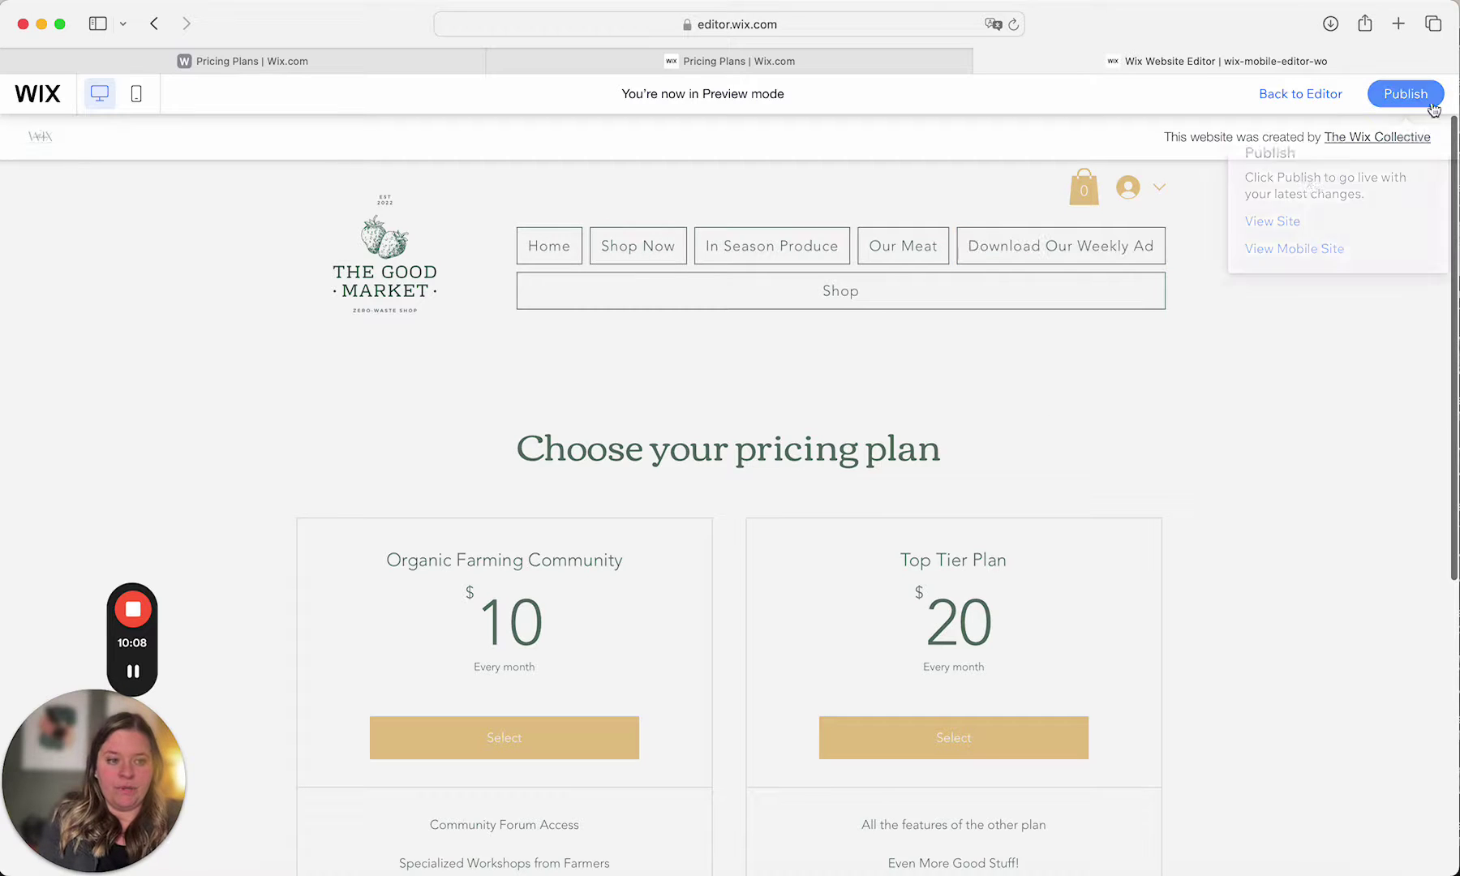
pyautogui.click(1318, 95)
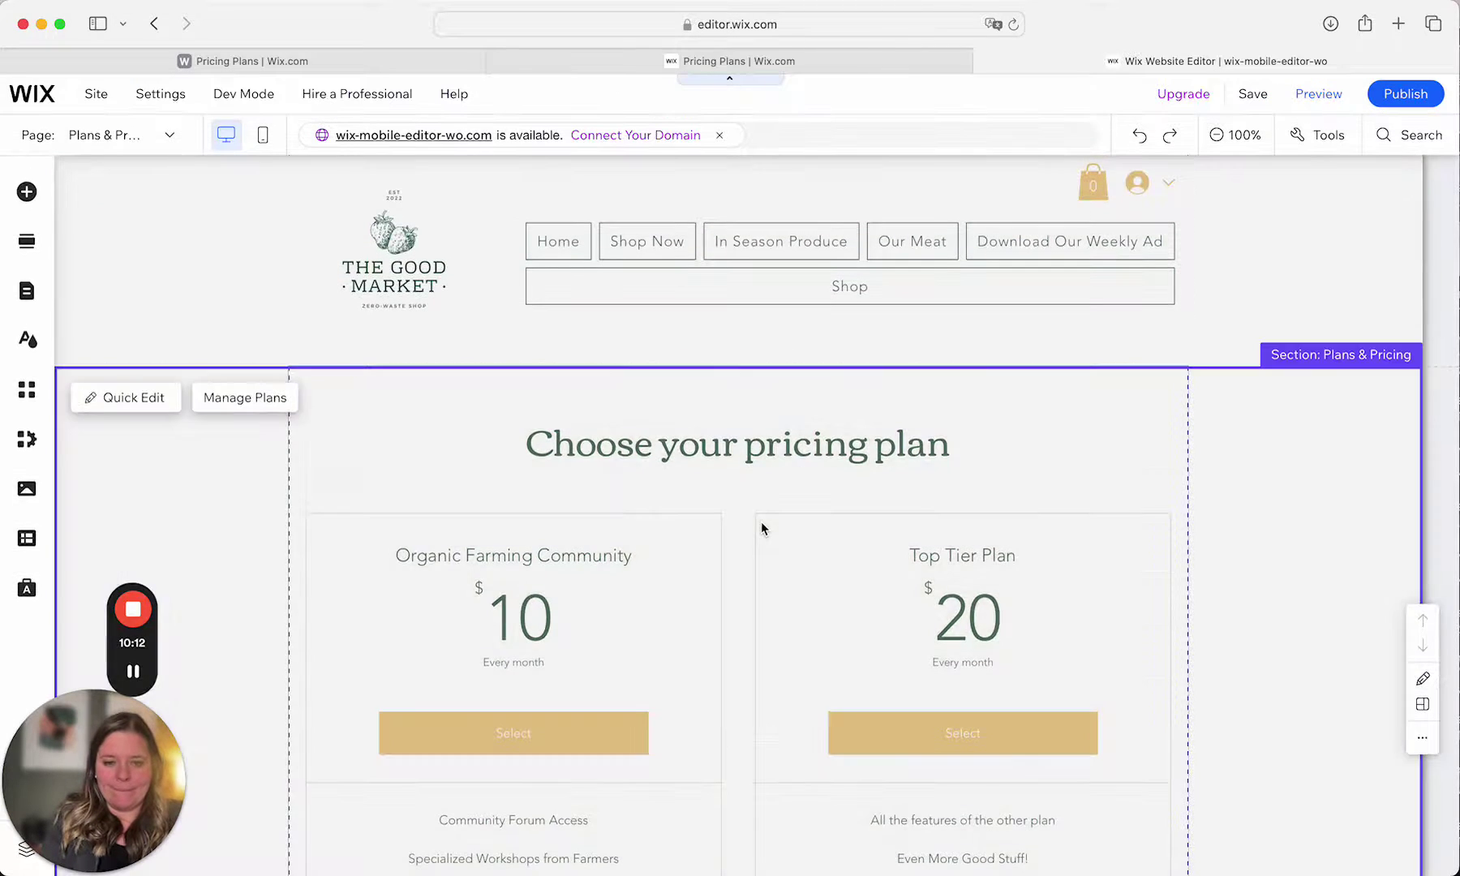
pyautogui.click(694, 541)
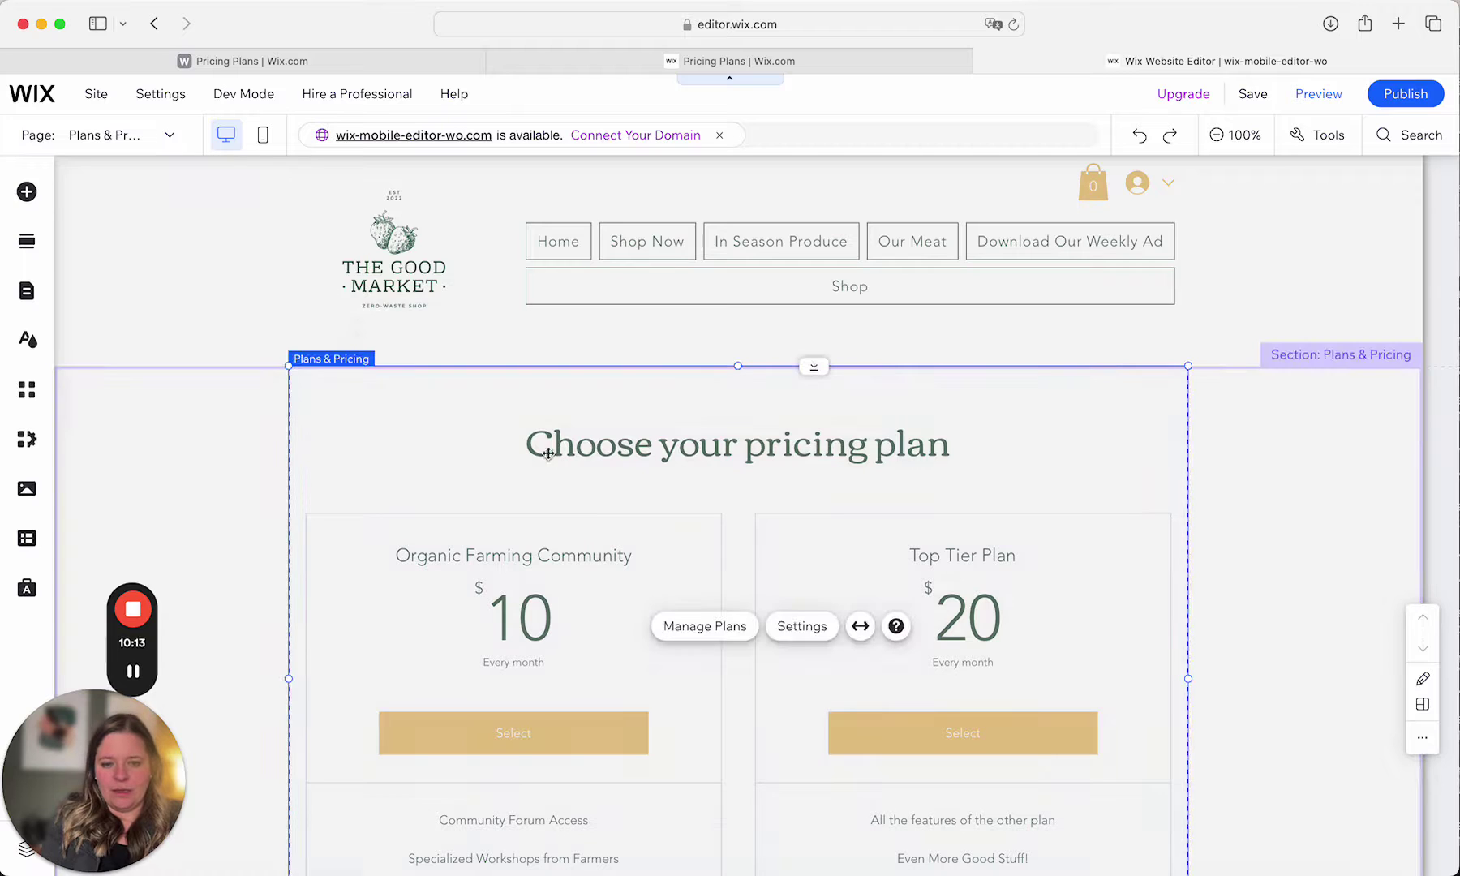
pyautogui.click(791, 623)
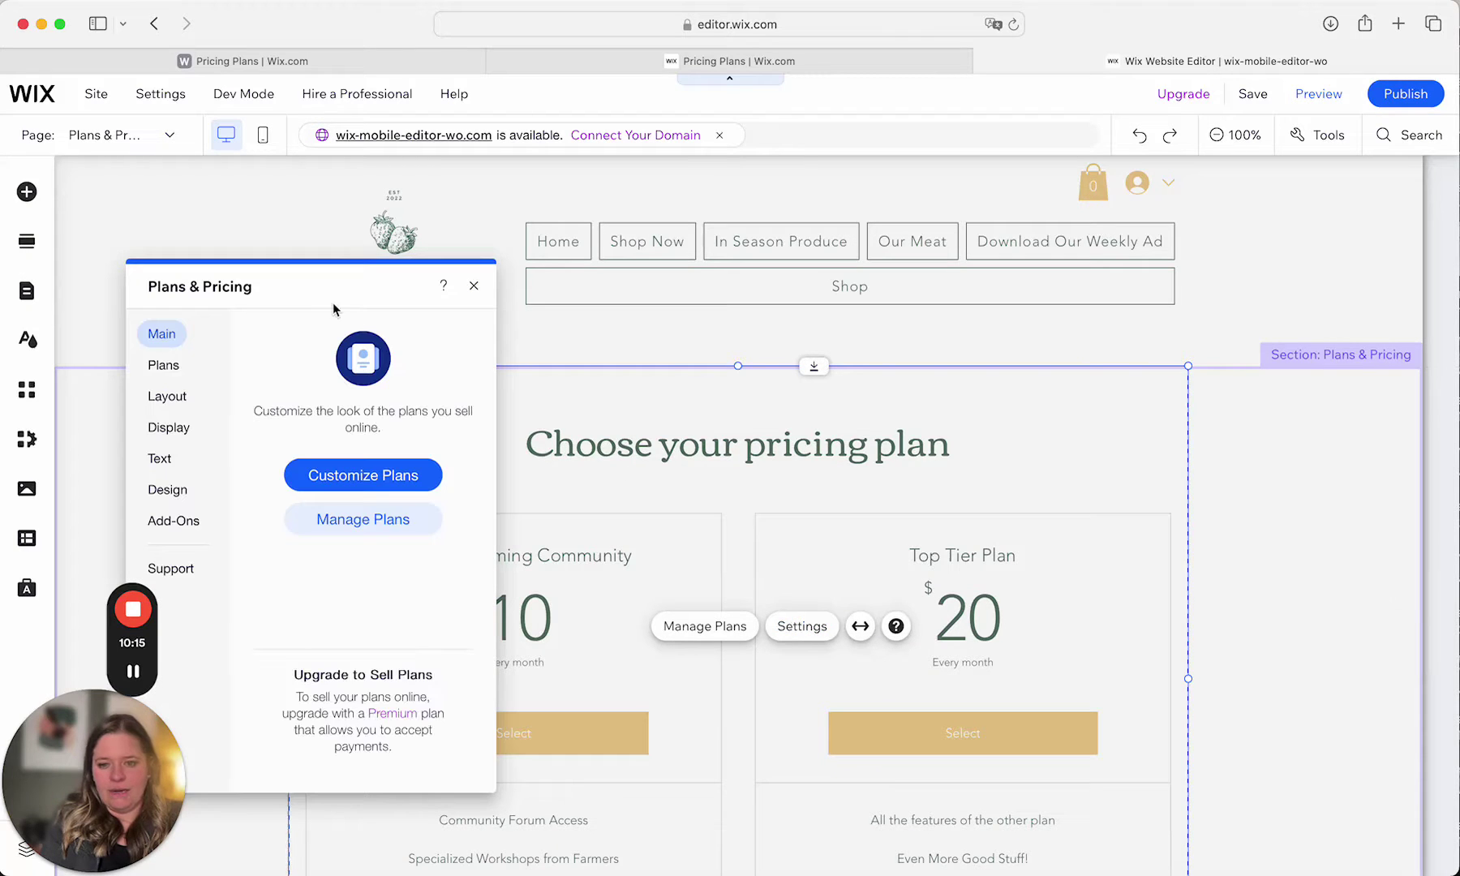
pyautogui.moveTo(248, 286); pyautogui.dragTo(339, 251)
# Step: Review the element's plan visibility, plan order, layout, display, text and design options, and close its settings
pyautogui.click(254, 330)
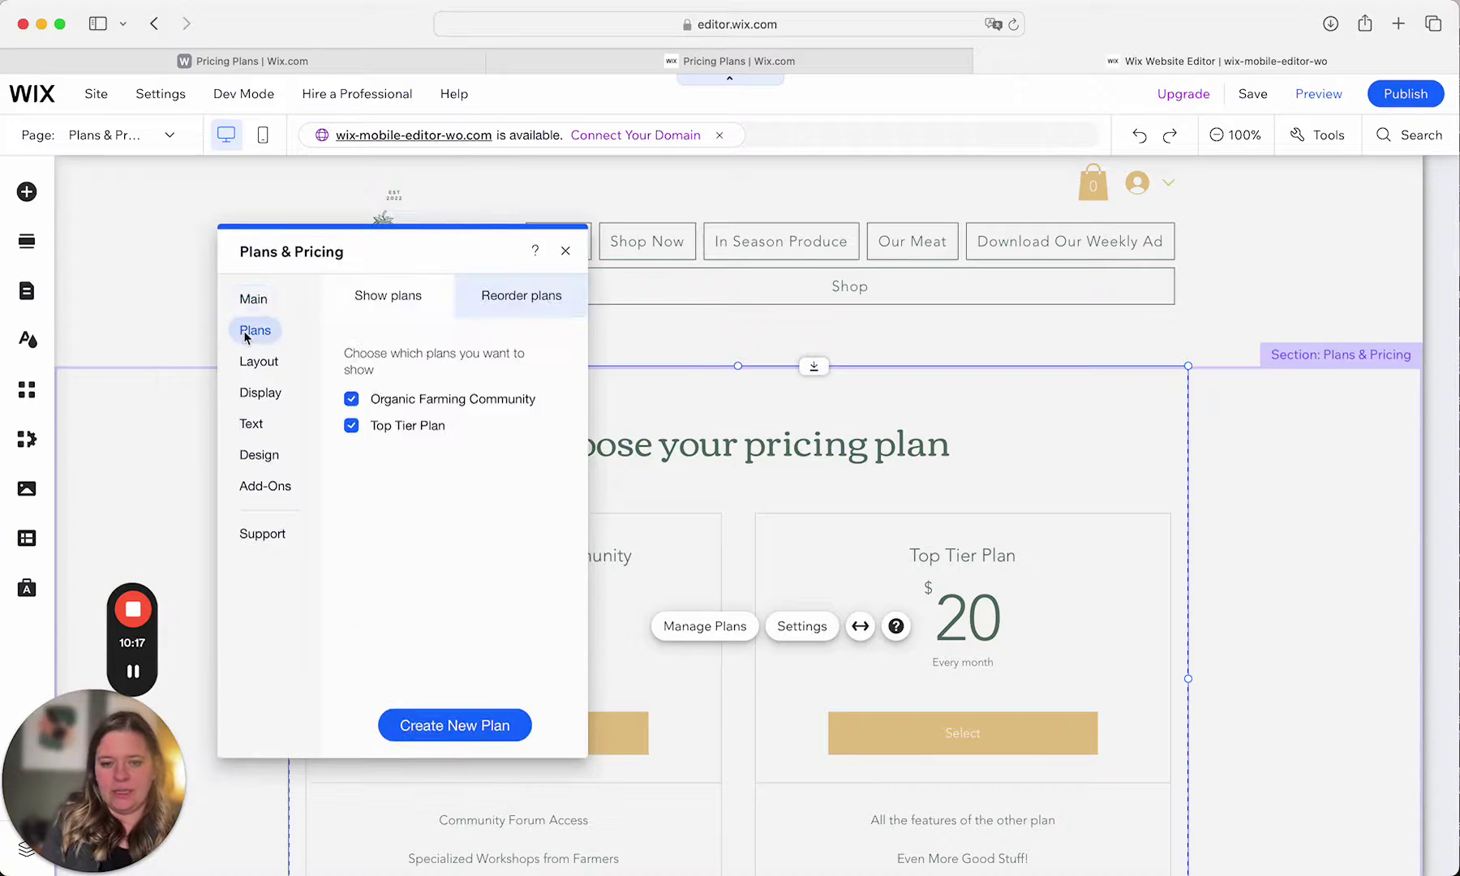
pyautogui.click(518, 299)
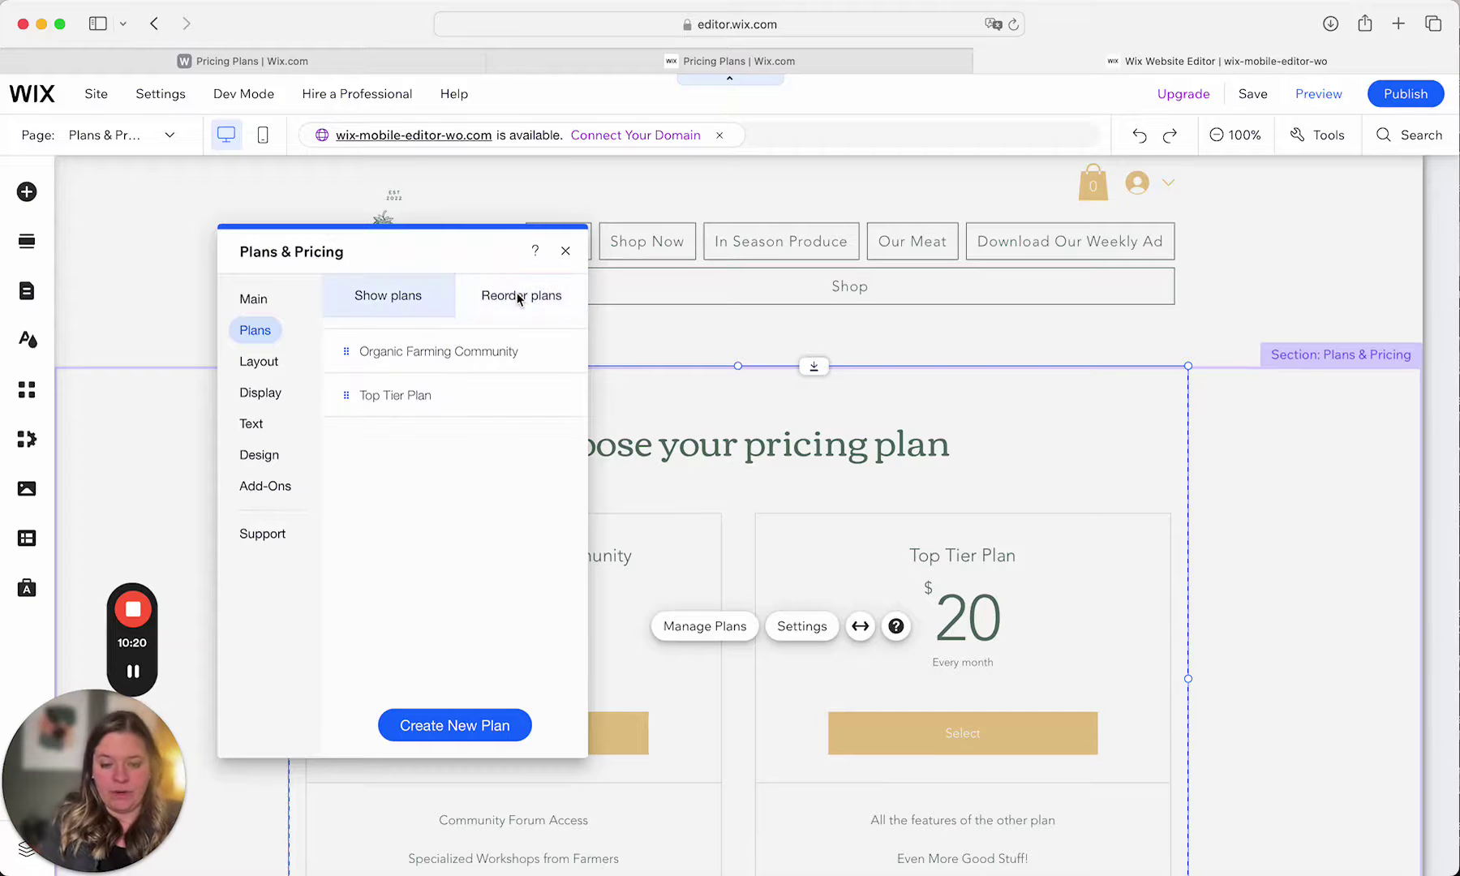
pyautogui.click(267, 366)
pyautogui.click(282, 395)
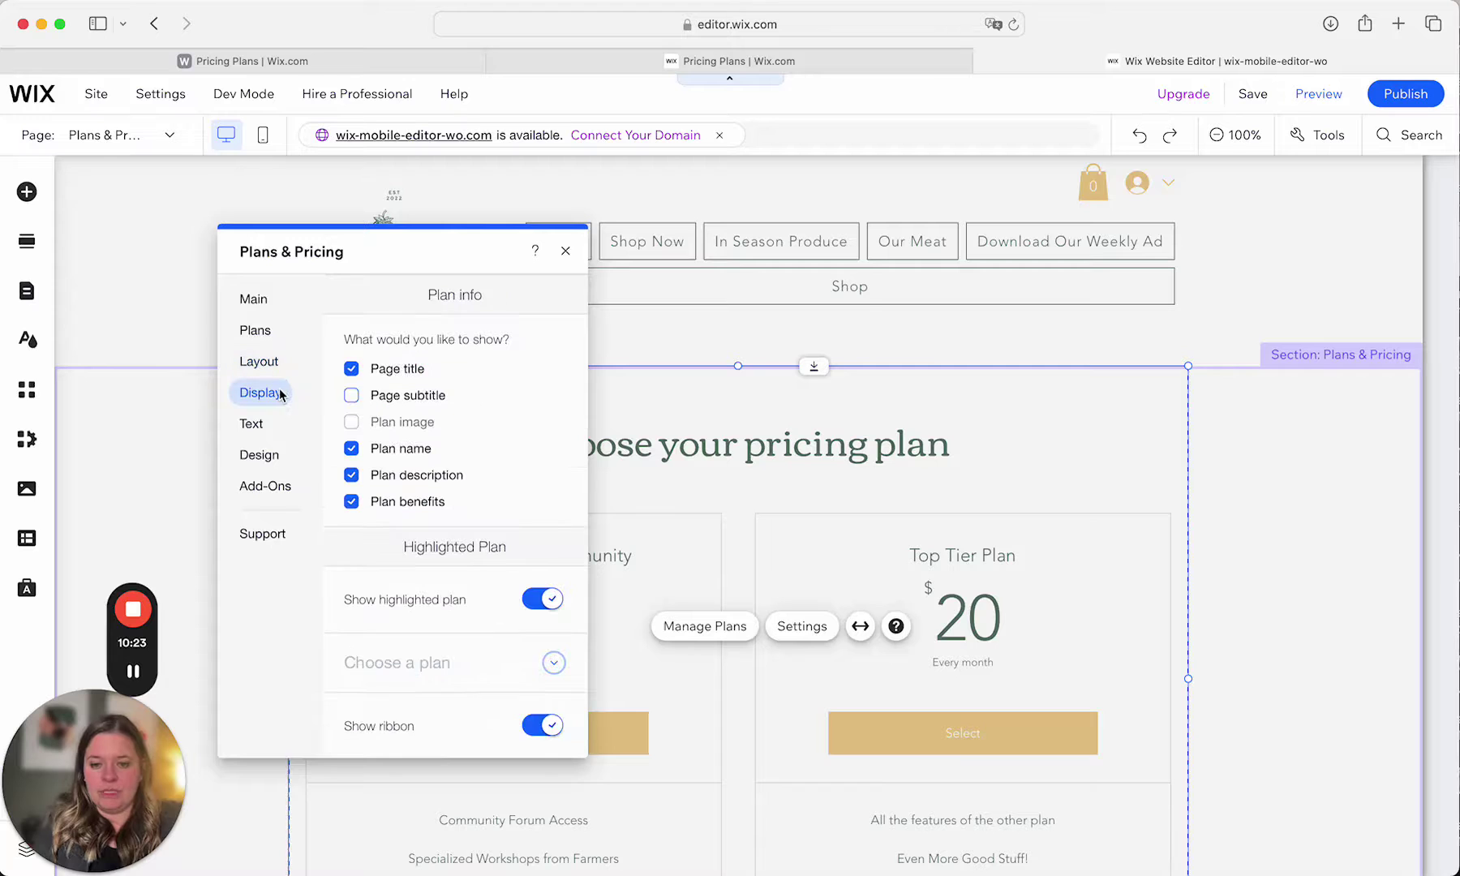
pyautogui.rightClick(269, 427)
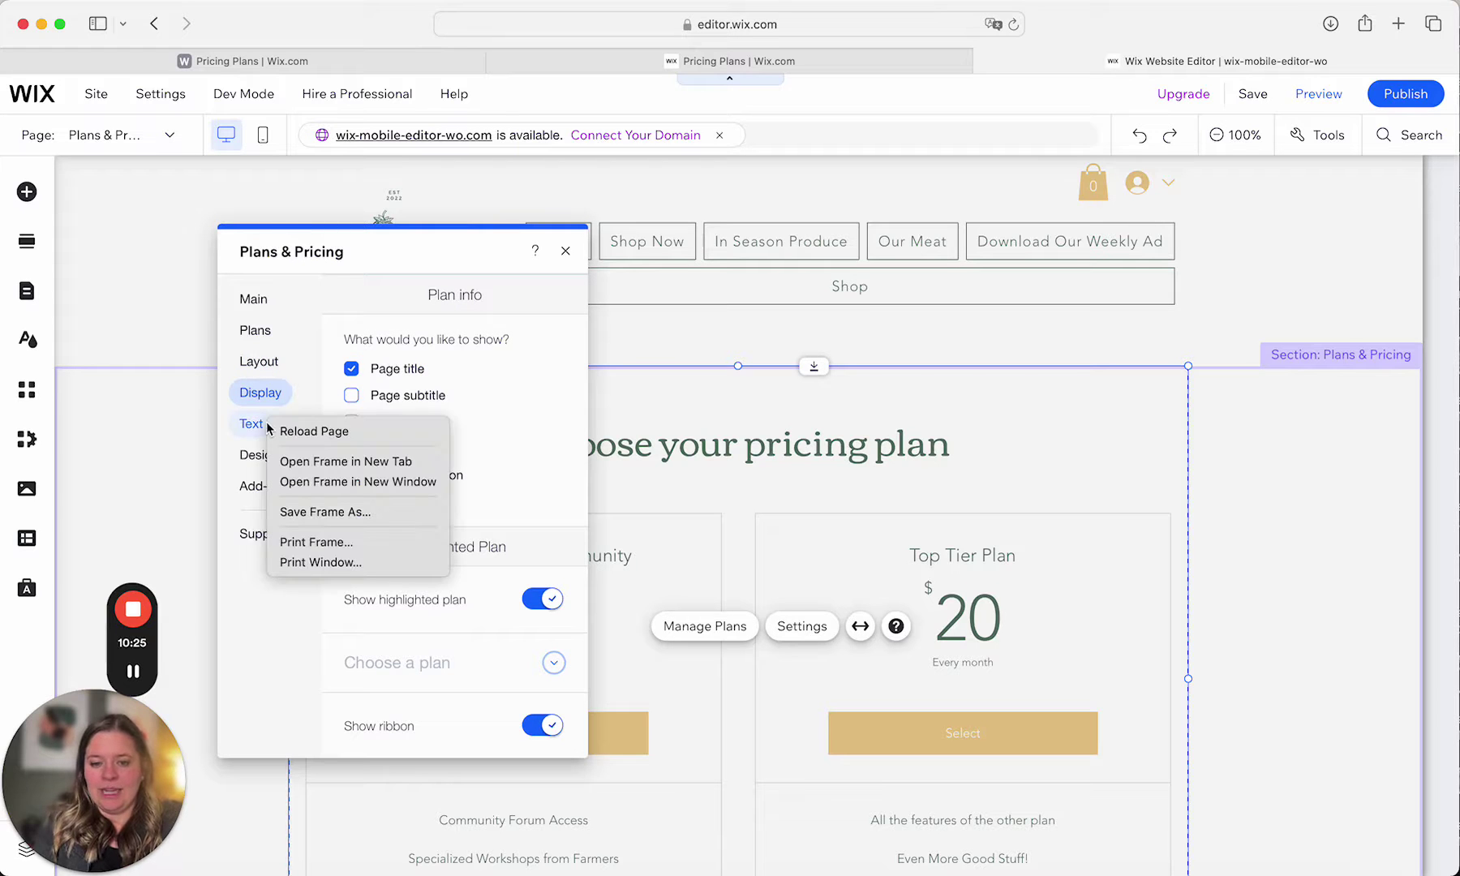
pyautogui.click(256, 436)
pyautogui.click(259, 458)
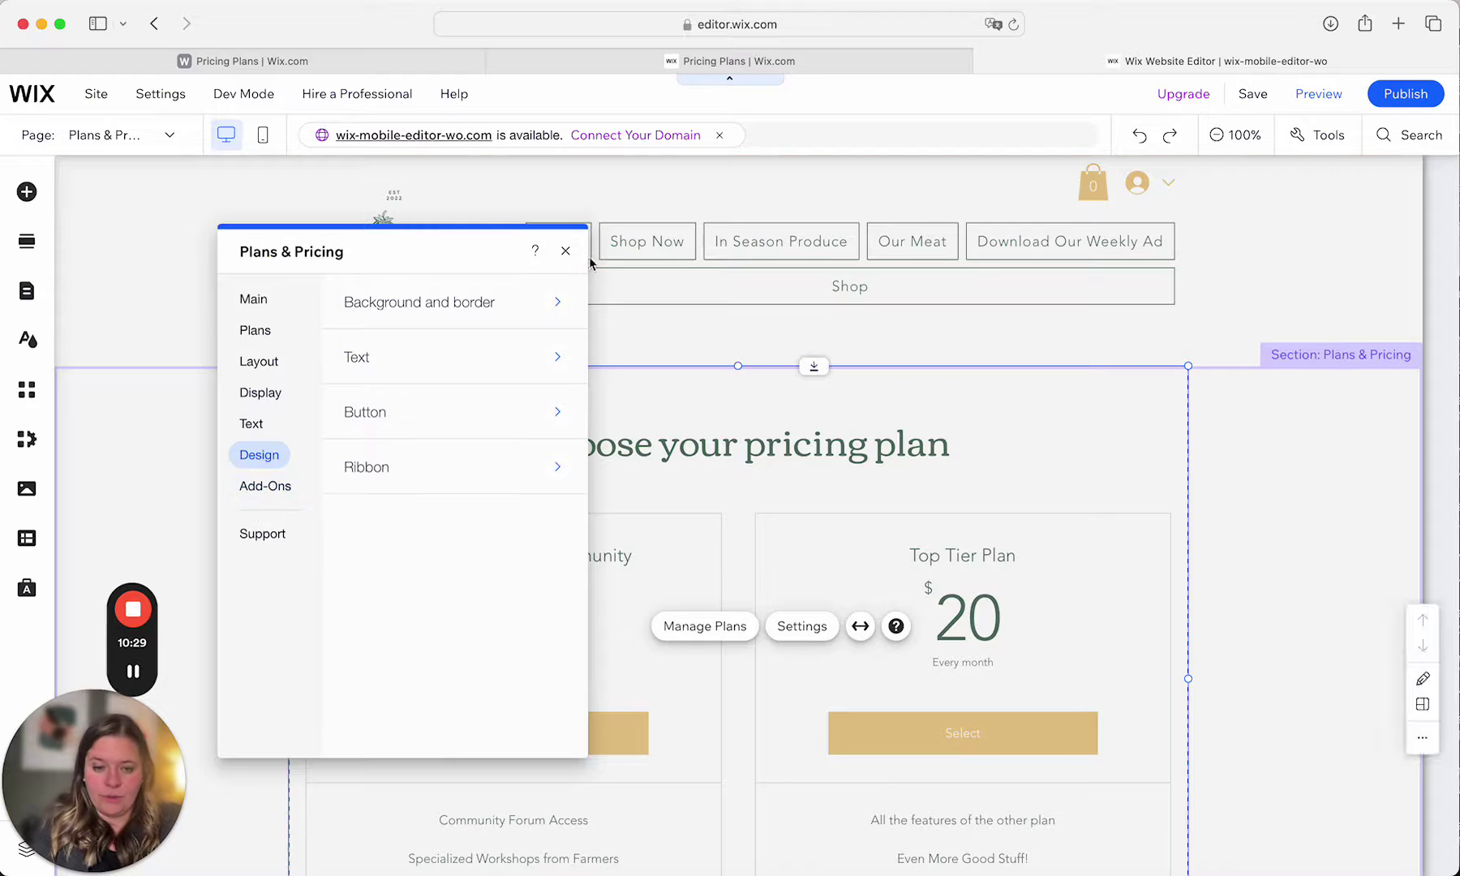
pyautogui.click(566, 250)
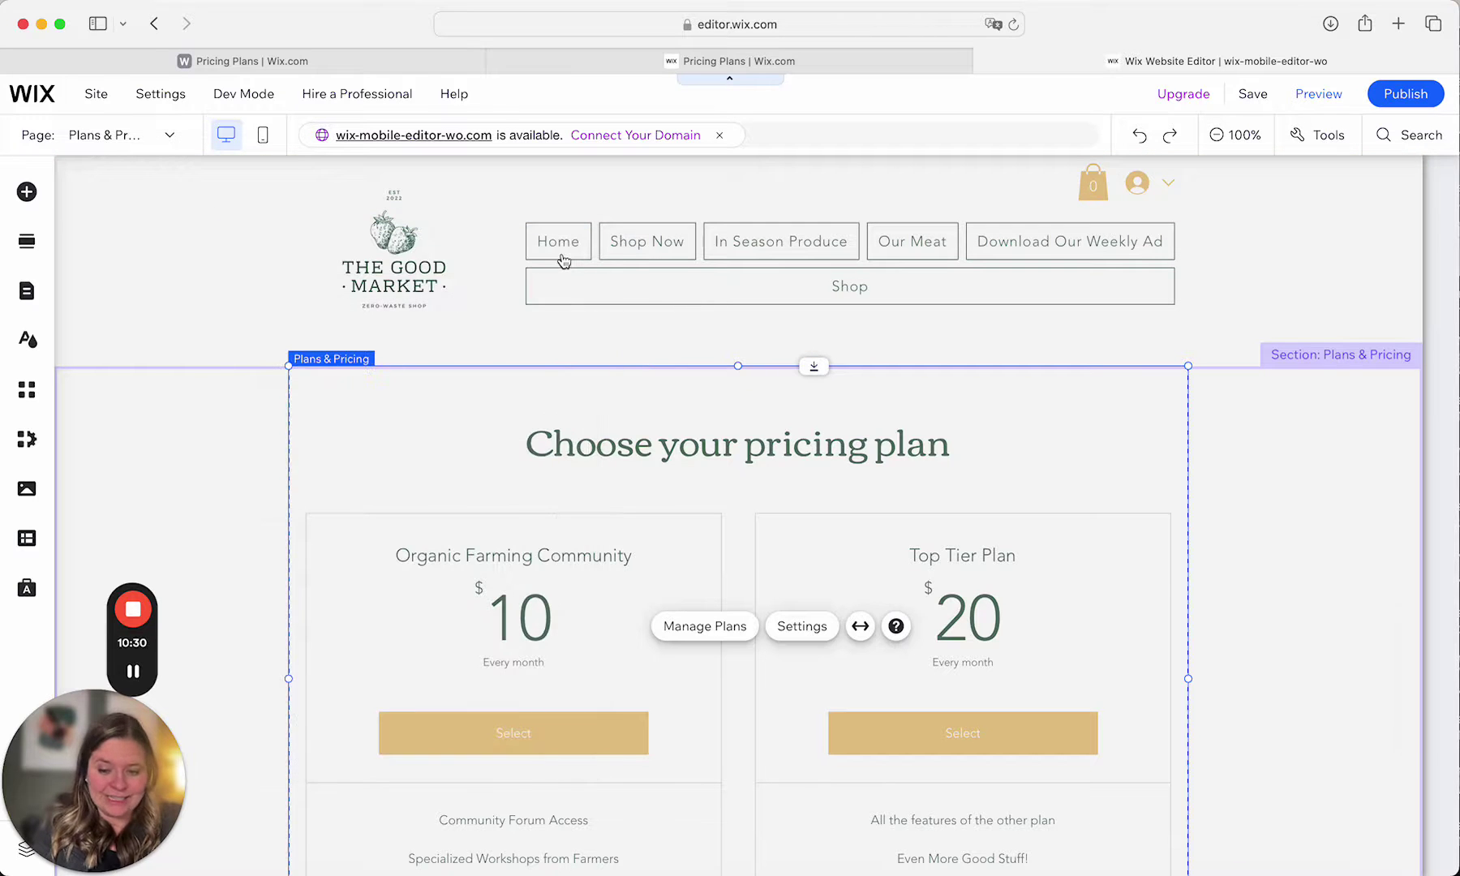
# Step: Open the Top Tier Plan in the dashboard, go to manage its page permissions and check the members-only pages help article
pyautogui.click(785, 64)
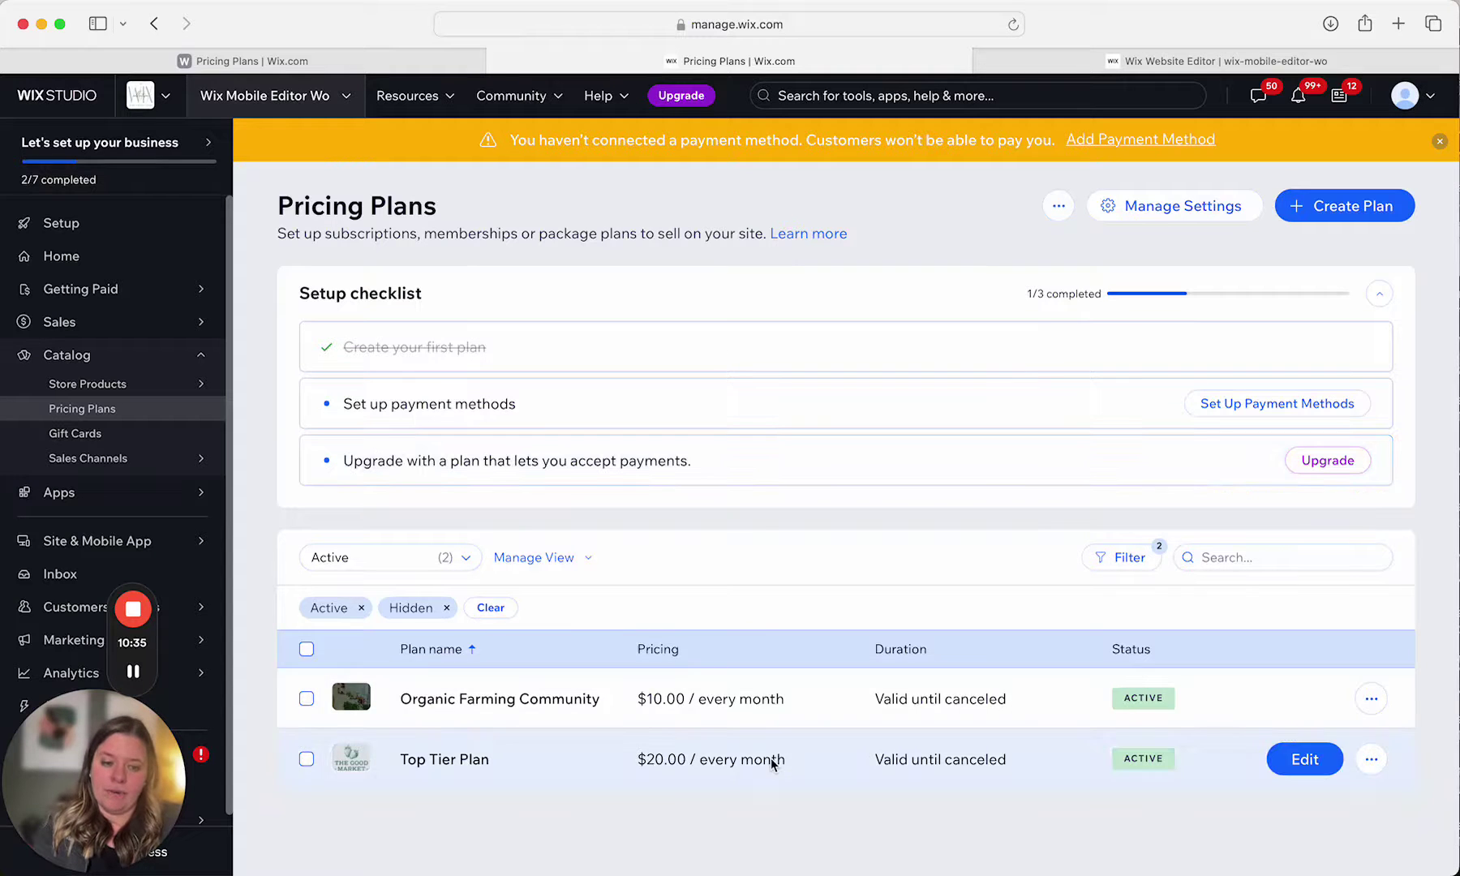
pyautogui.click(1306, 761)
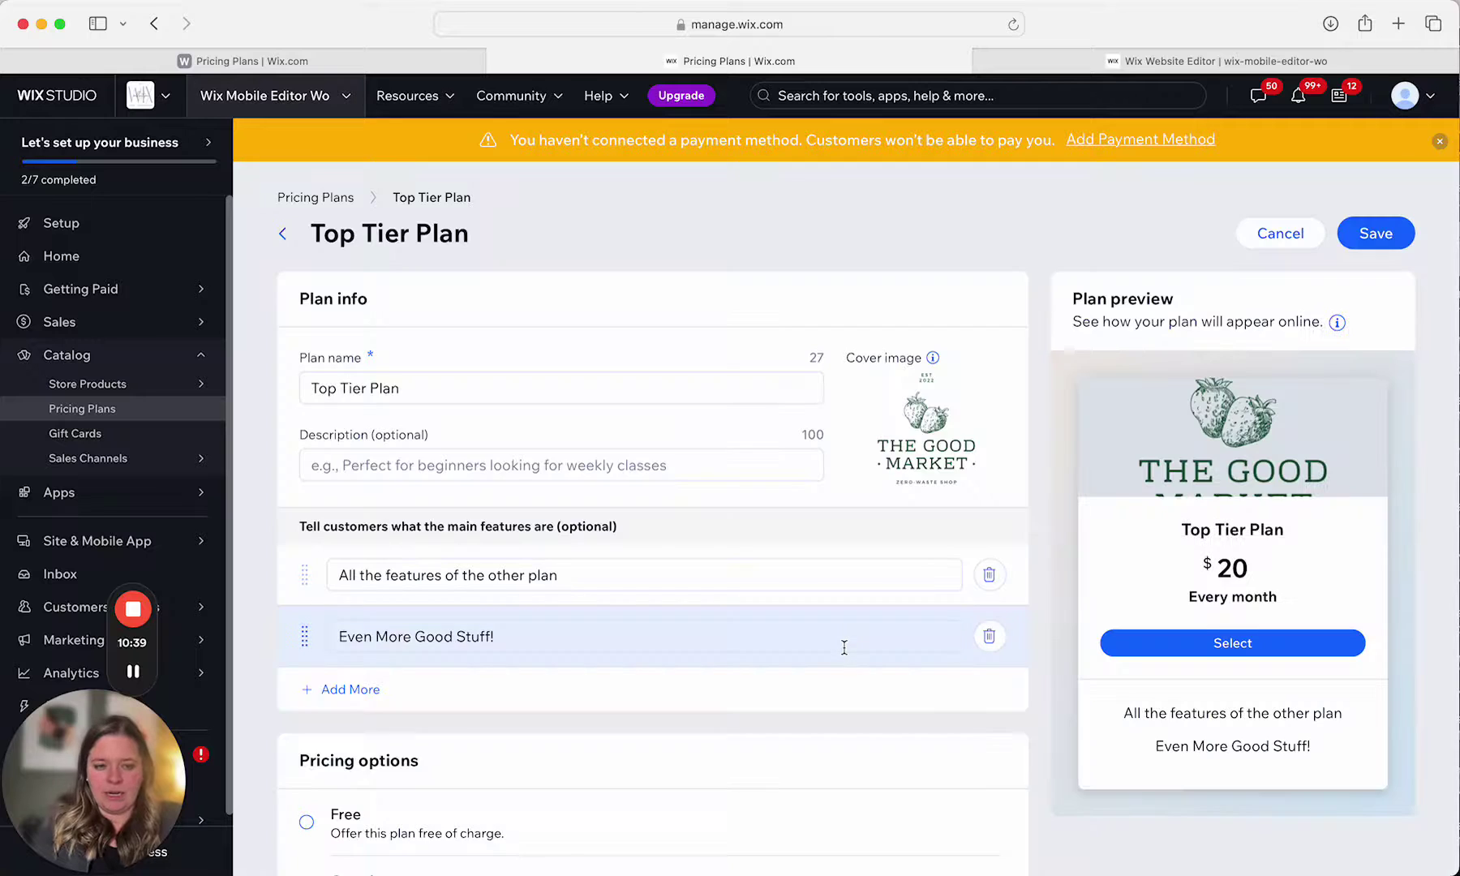
pyautogui.scroll(-5, 602, 608)
pyautogui.scroll(-6, 602, 608)
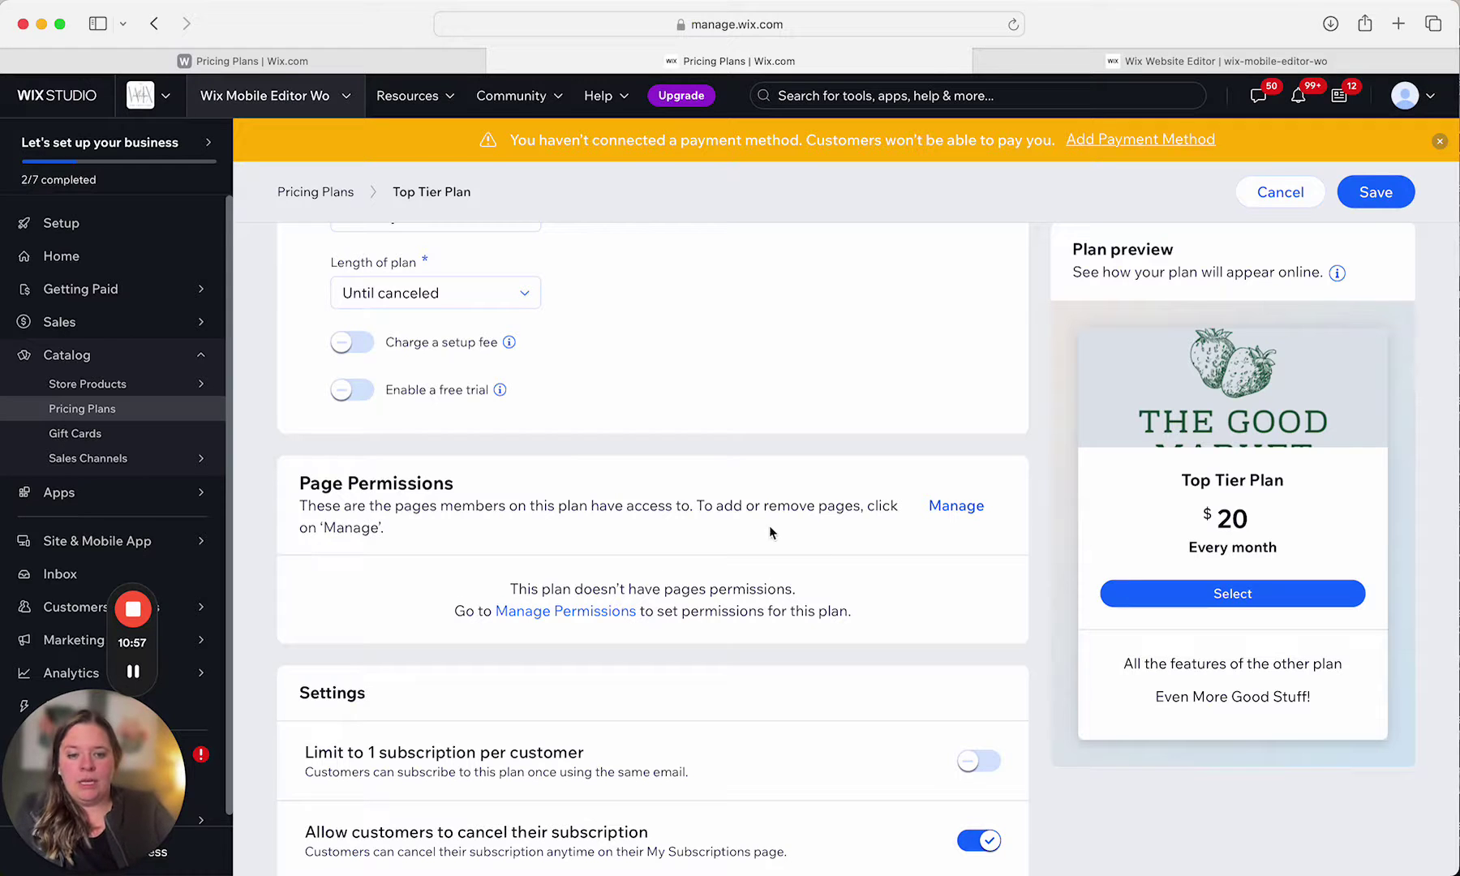
pyautogui.click(956, 511)
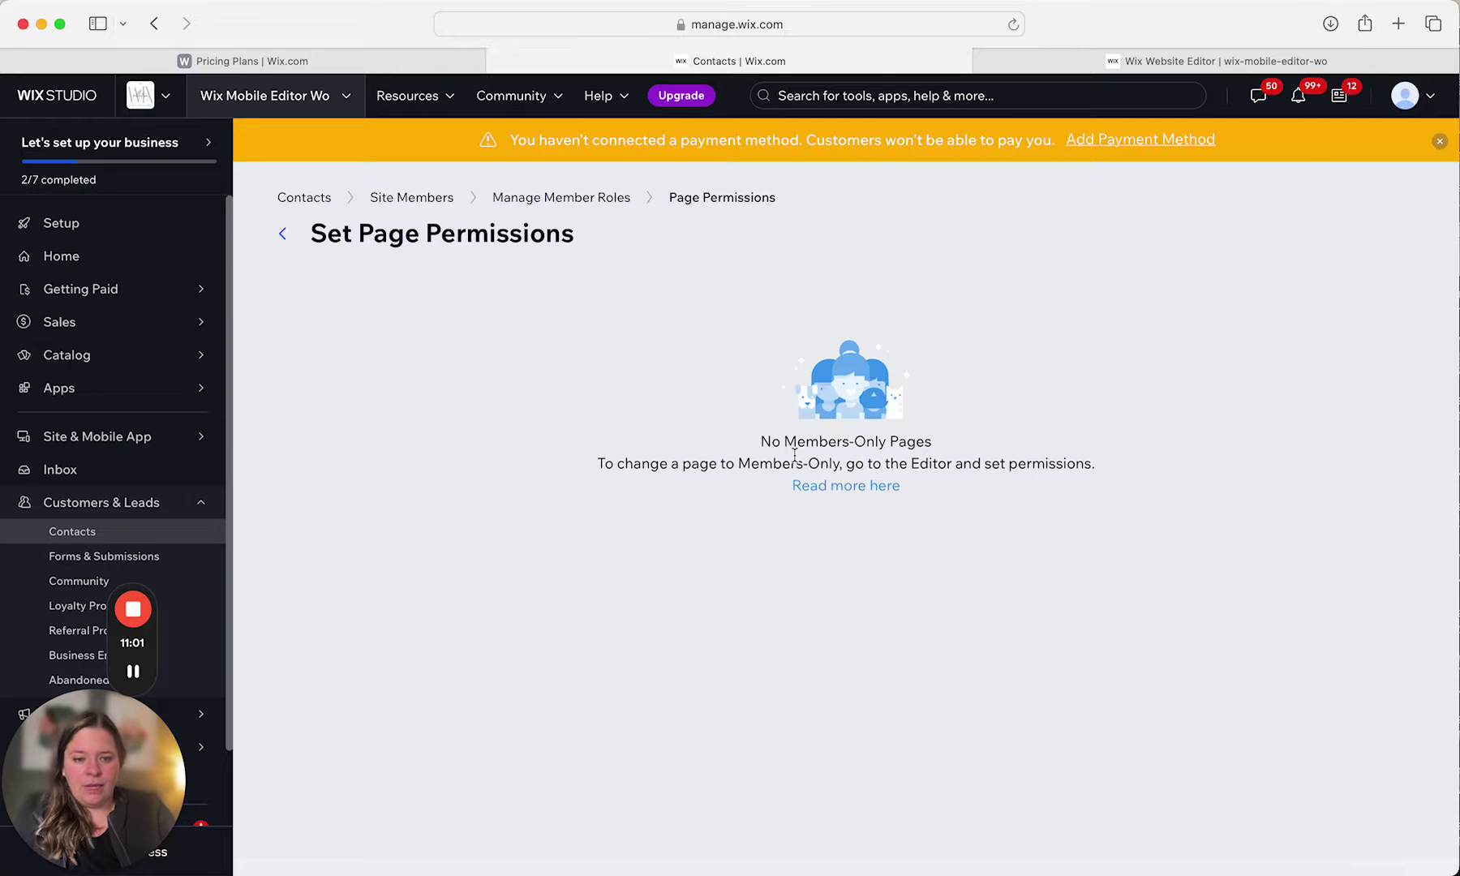
pyautogui.click(845, 486)
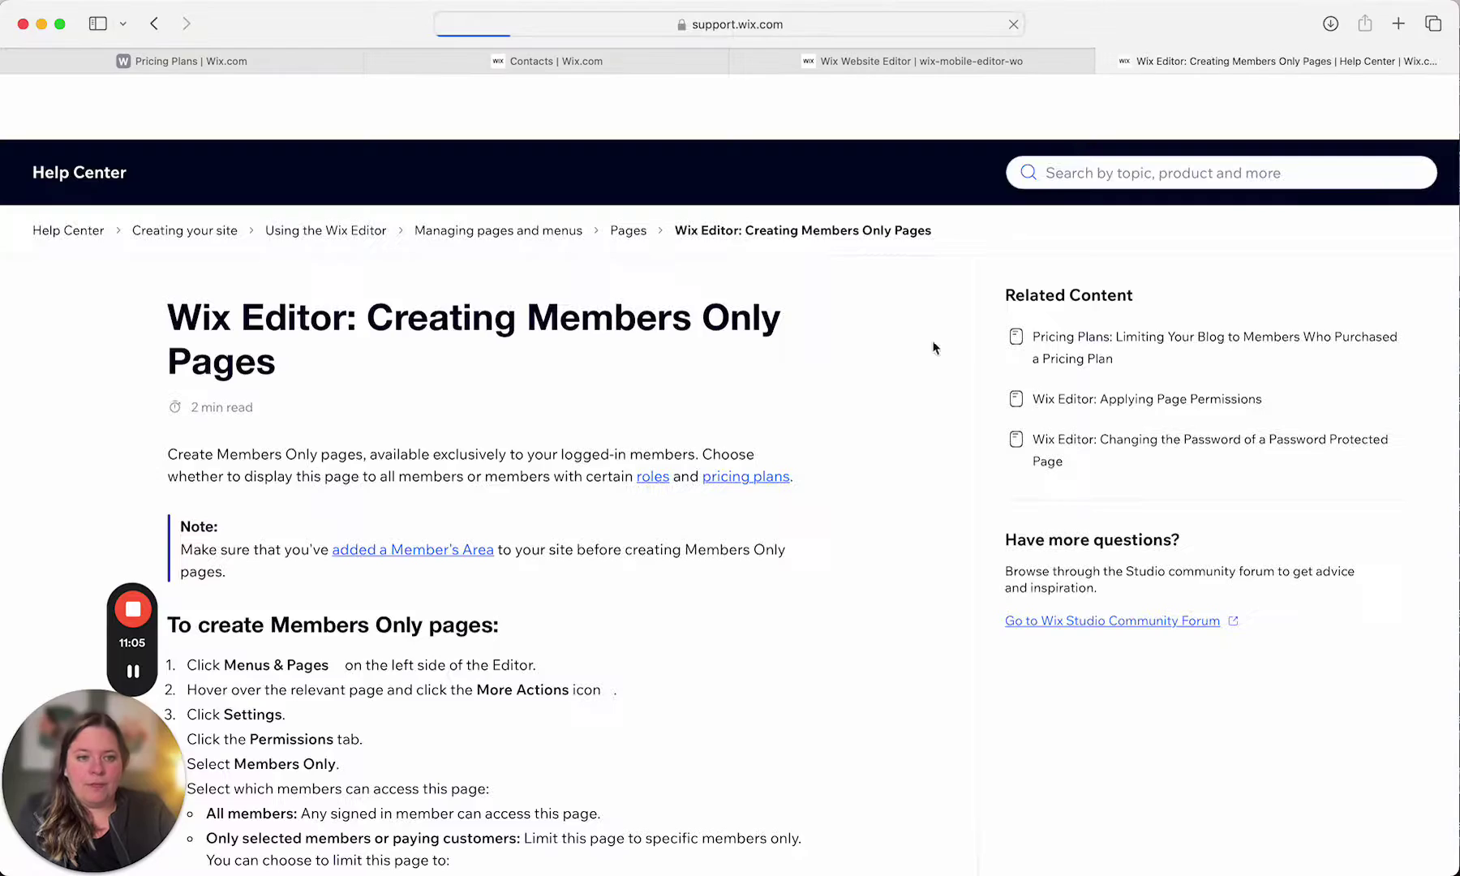
pyautogui.click(1106, 61)
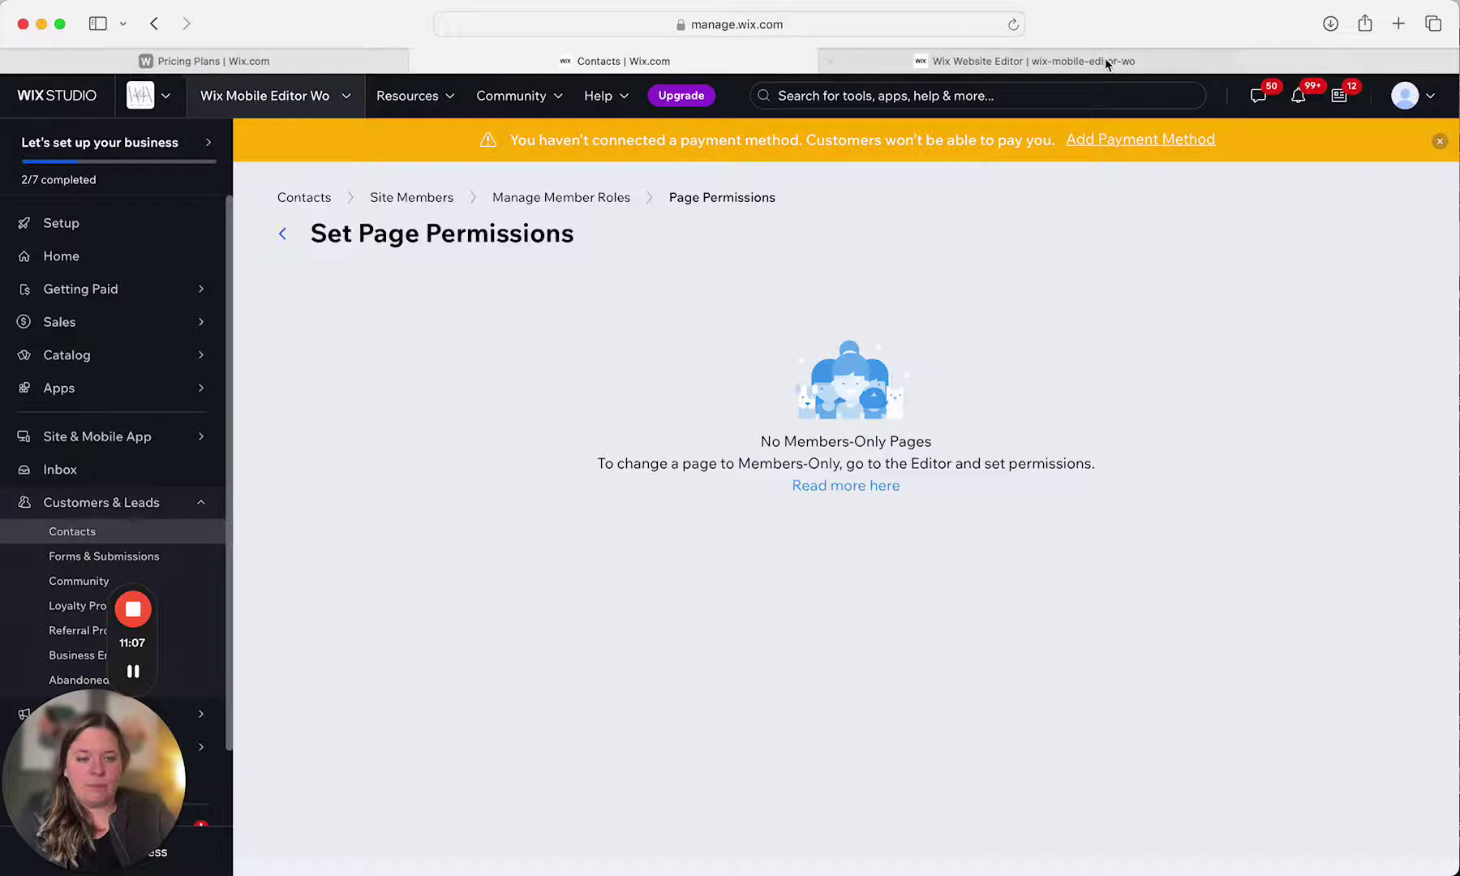
# Step: Switch to the Wix Website Editor and open the site's page management
pyautogui.click(1082, 65)
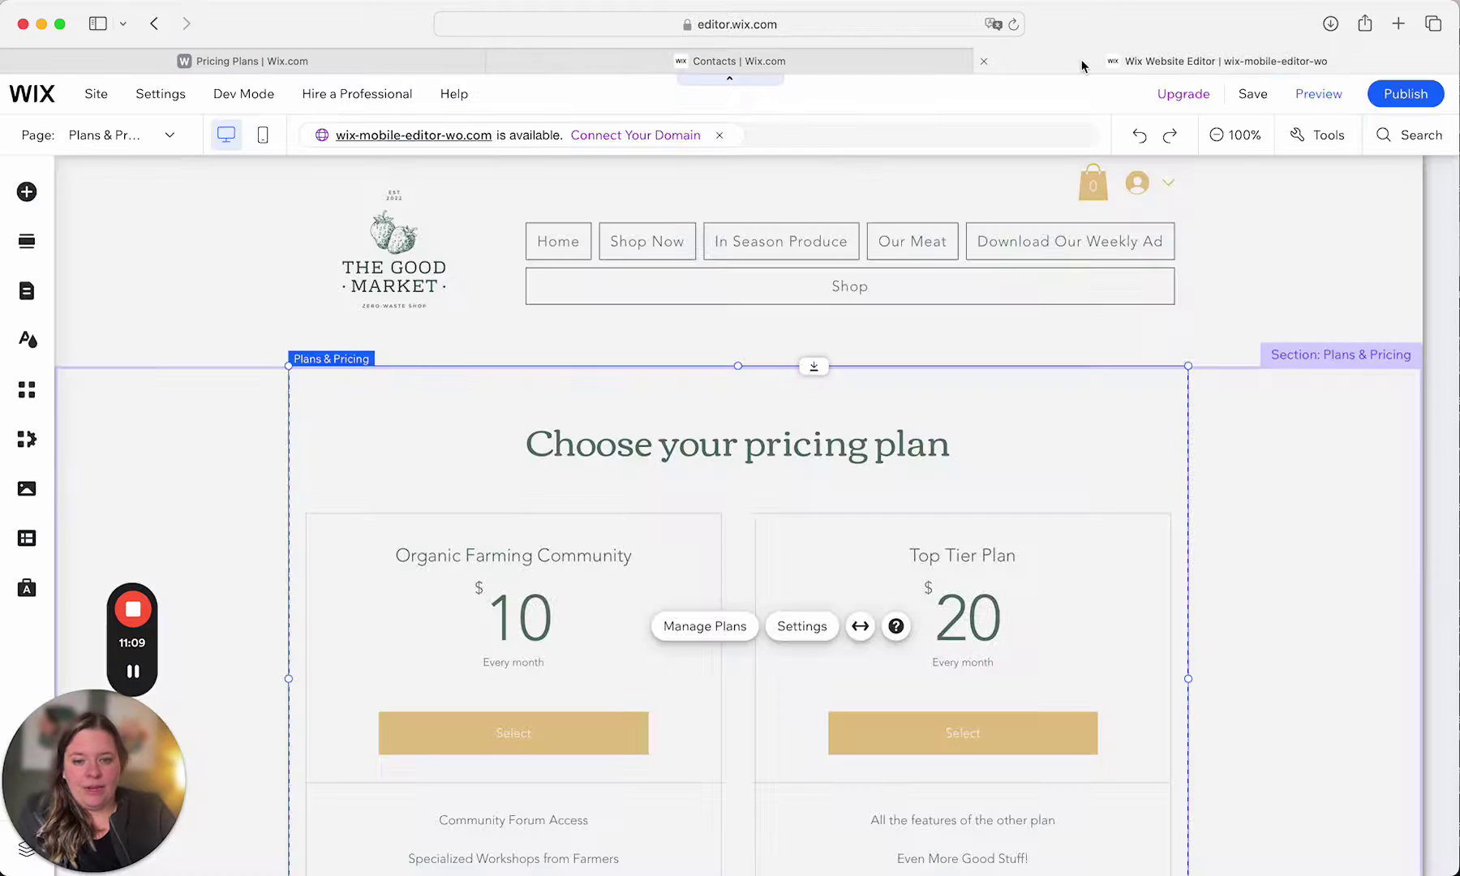
pyautogui.click(166, 138)
pyautogui.moveTo(99, 812); pyautogui.dragTo(317, 795)
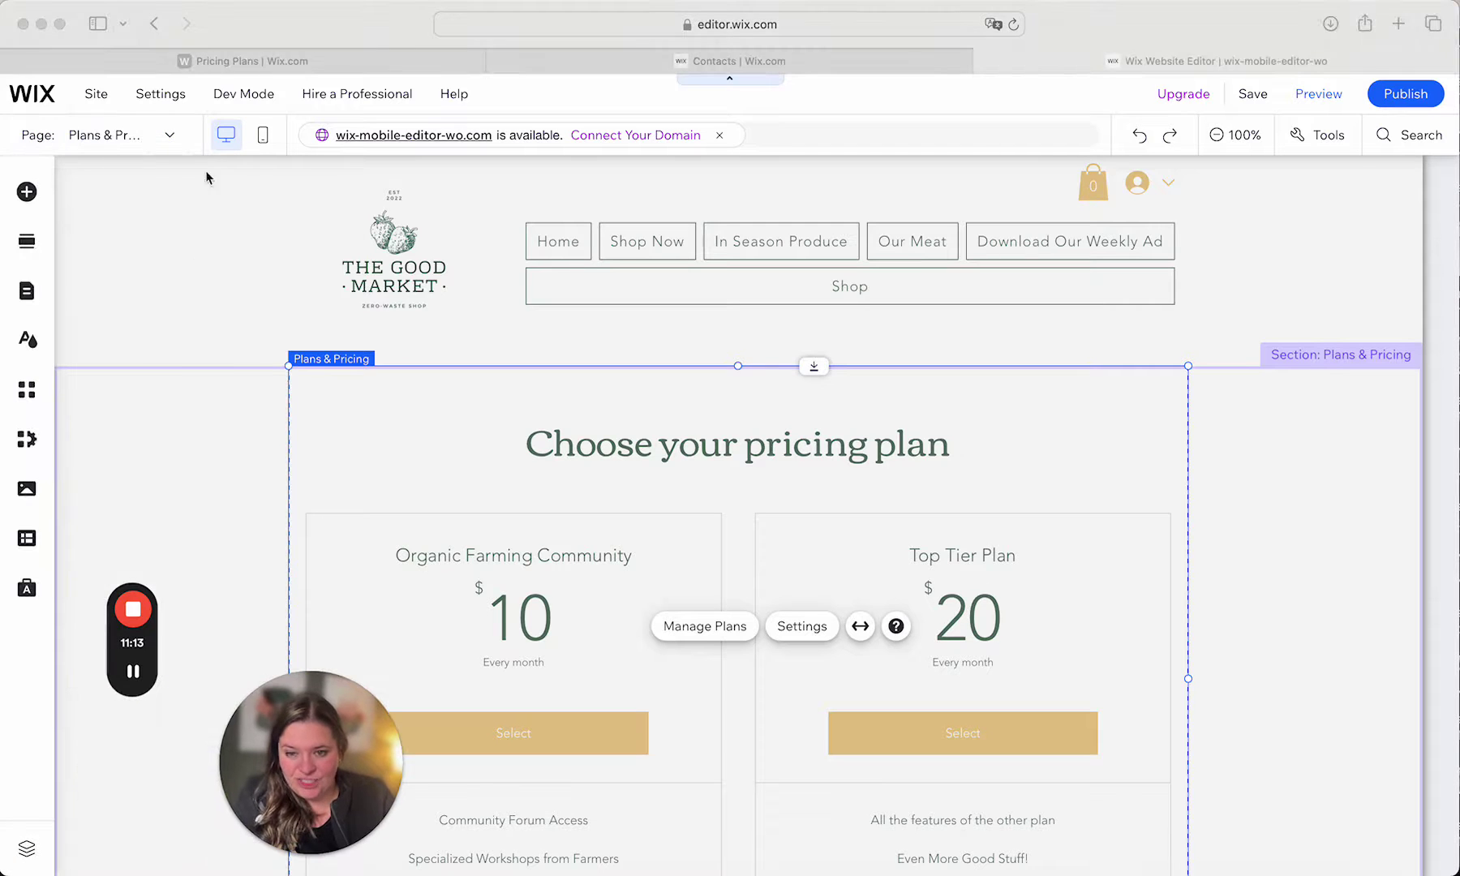
pyautogui.click(172, 137)
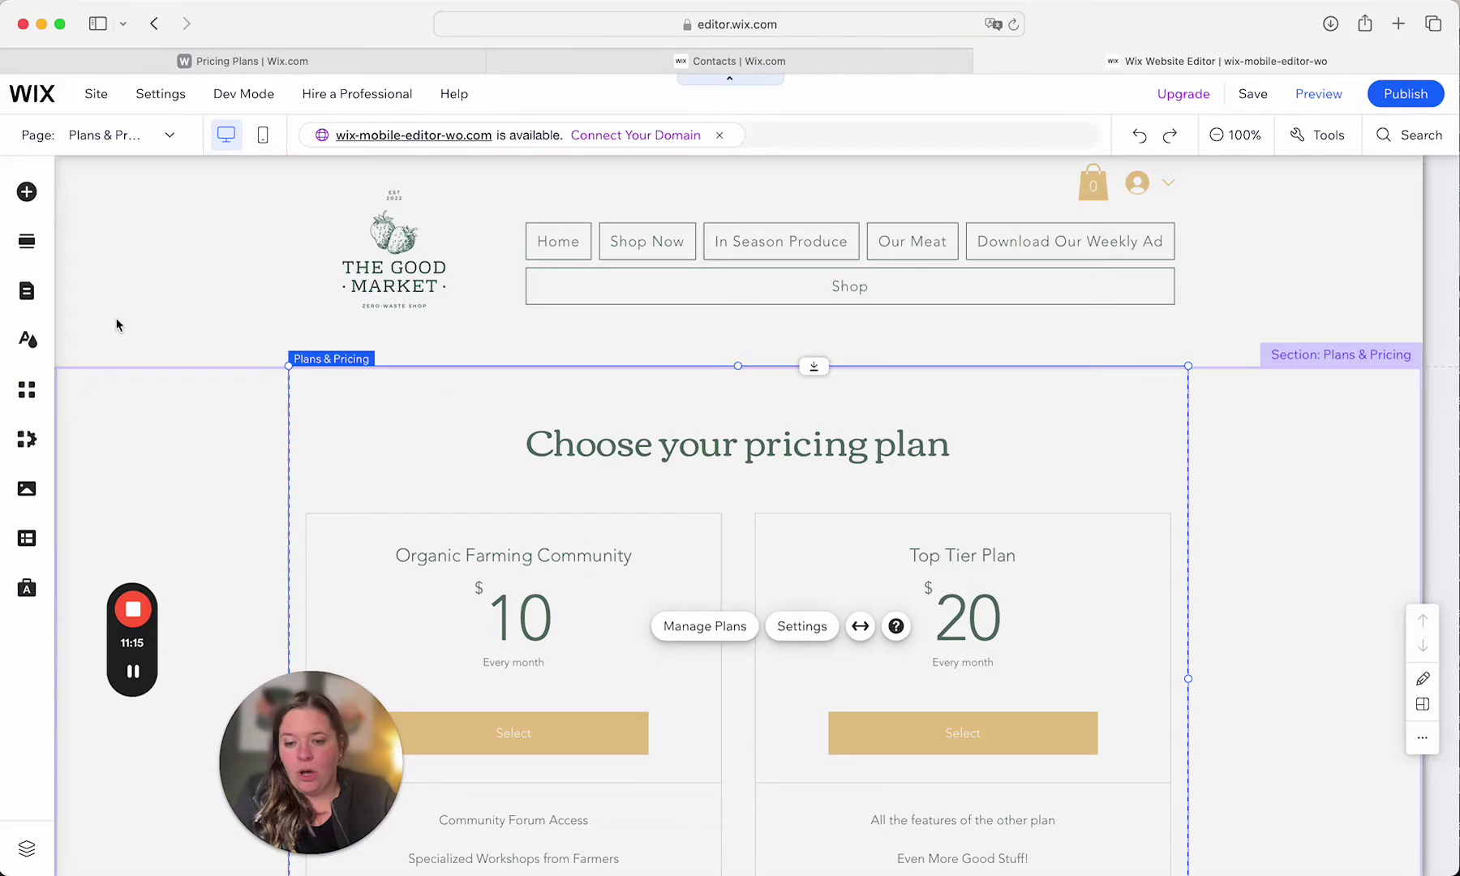
pyautogui.click(170, 135)
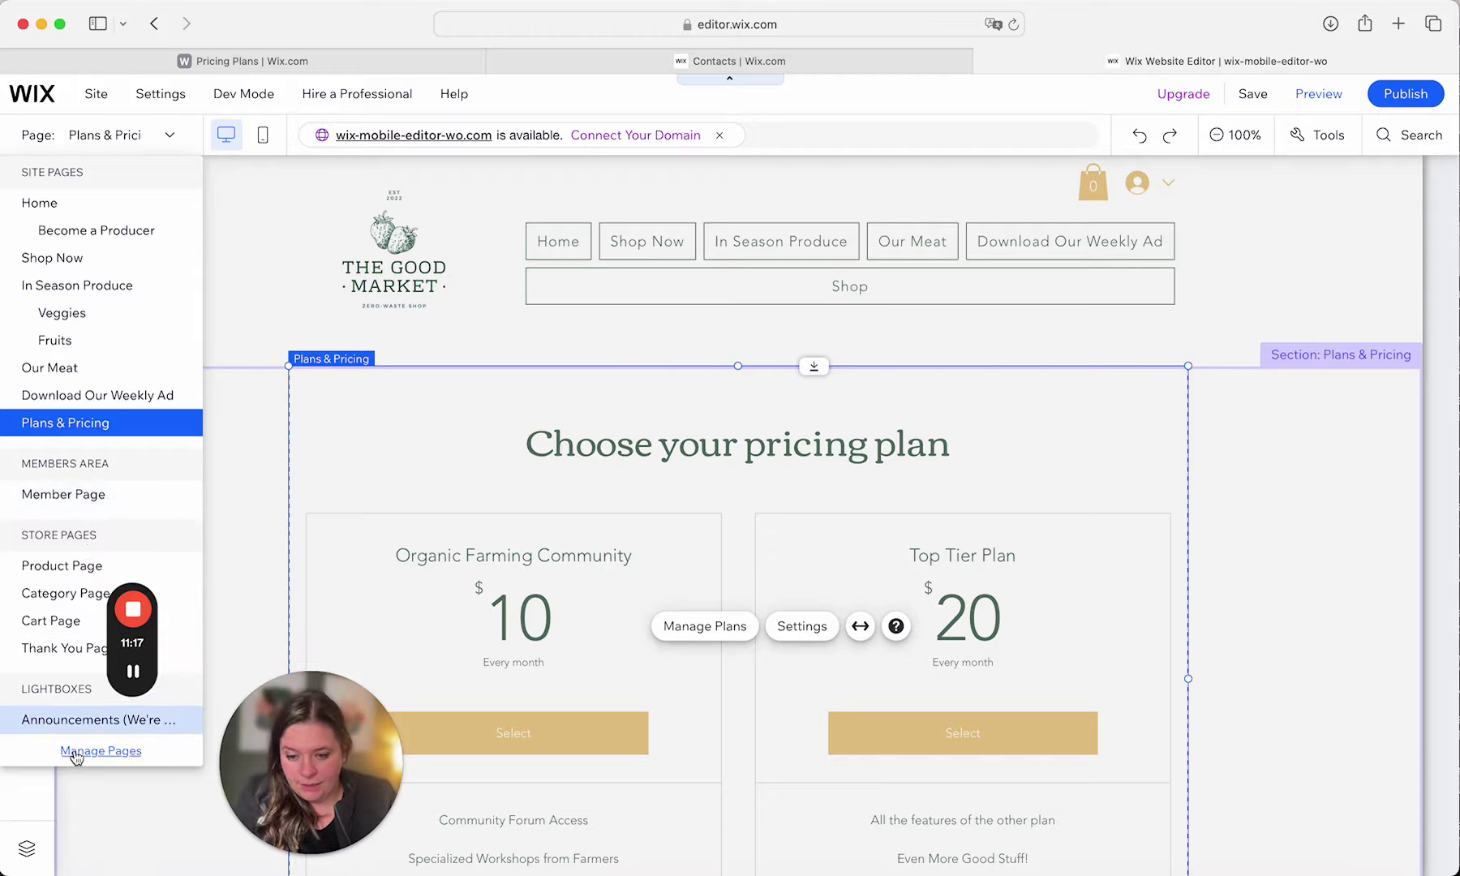
pyautogui.click(101, 750)
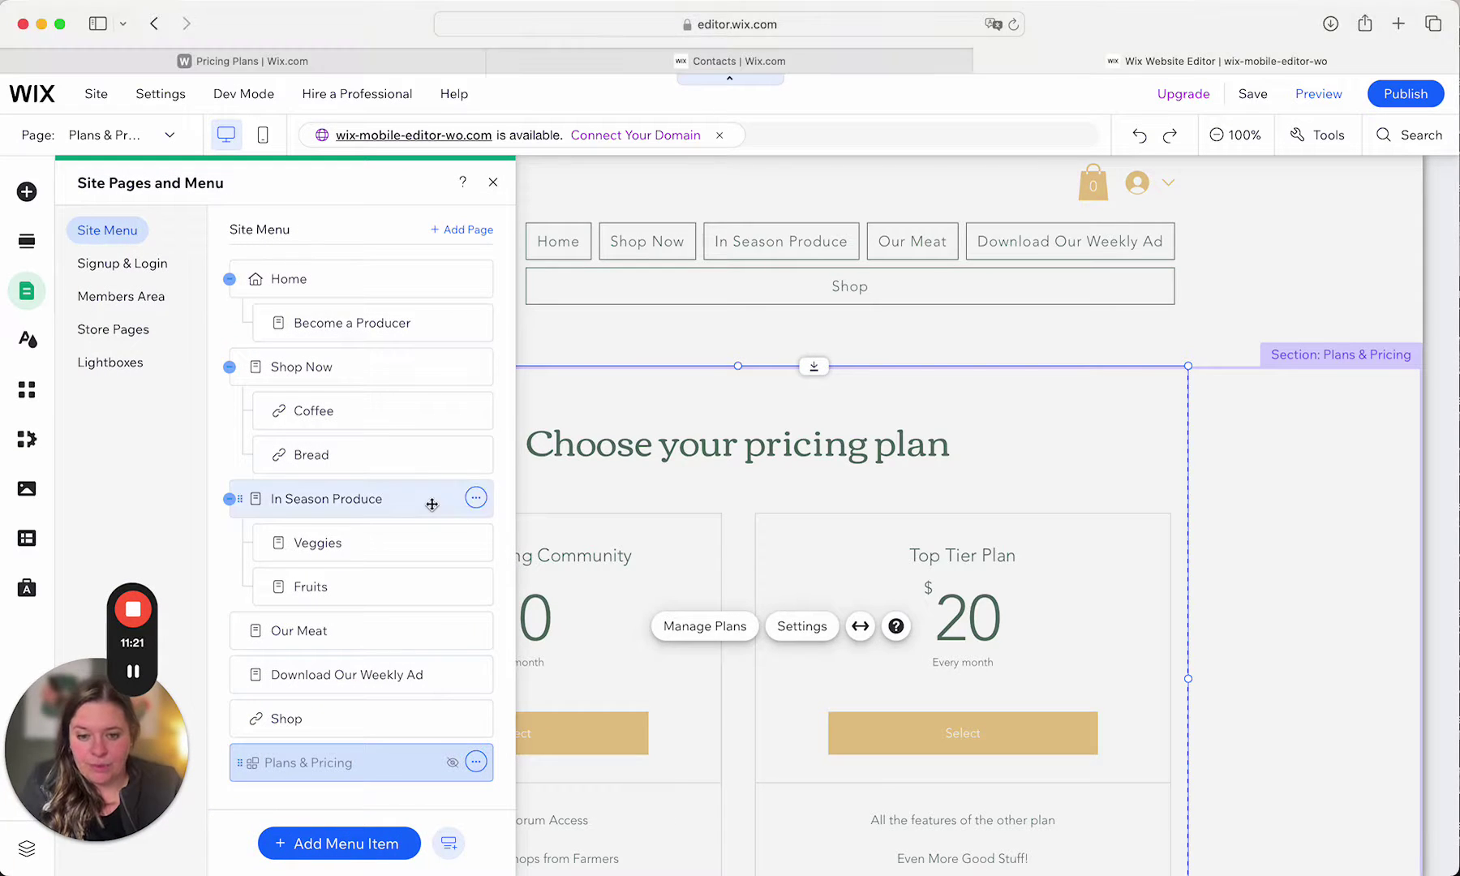
# Step: Make the In Season Produce page Members only, accessible to Only selected members or paying customers
pyautogui.click(476, 497)
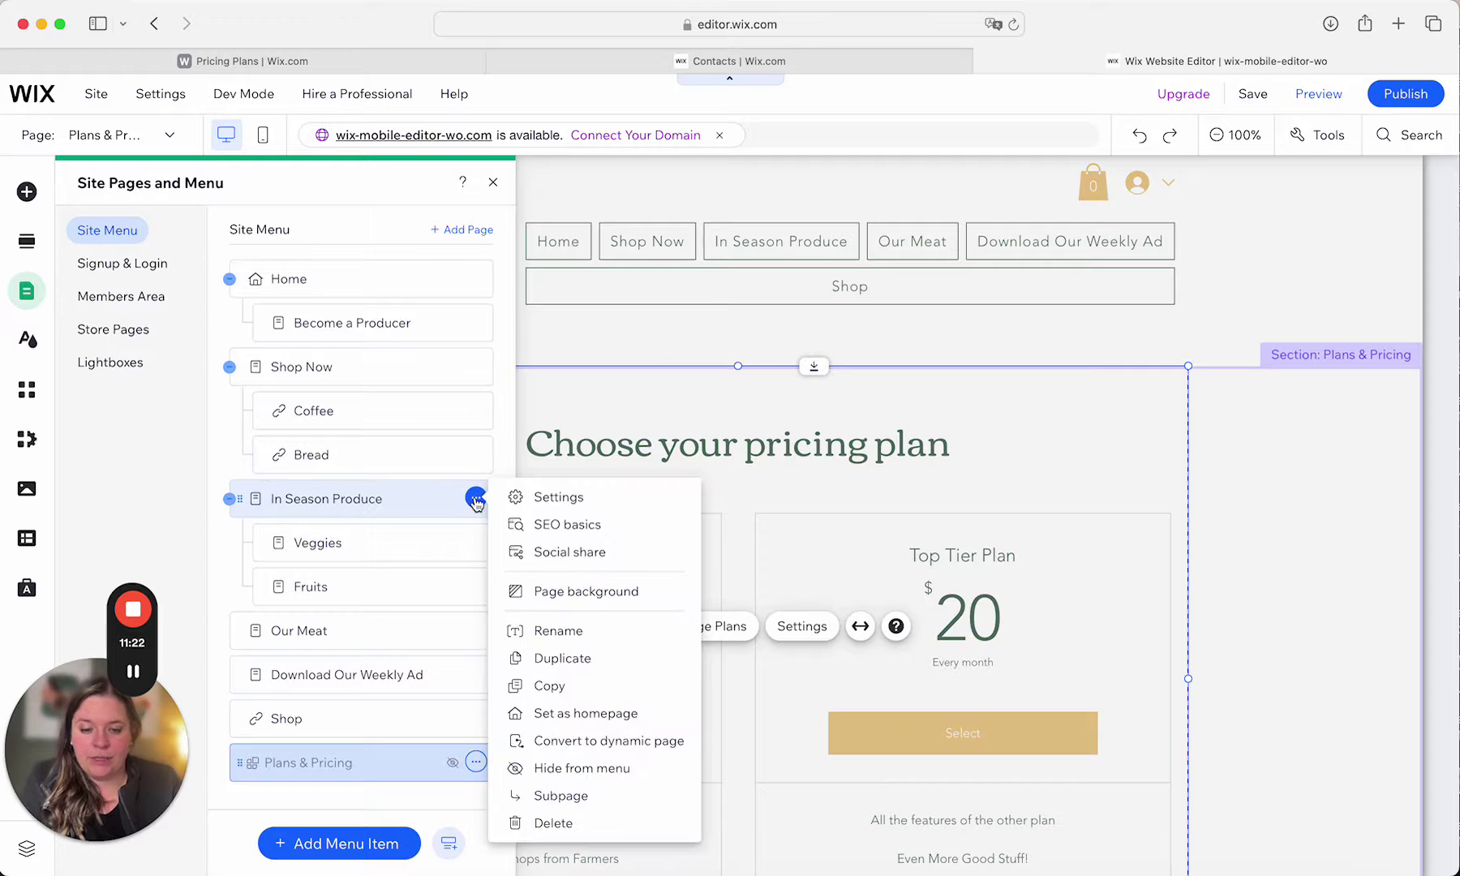
pyautogui.click(560, 498)
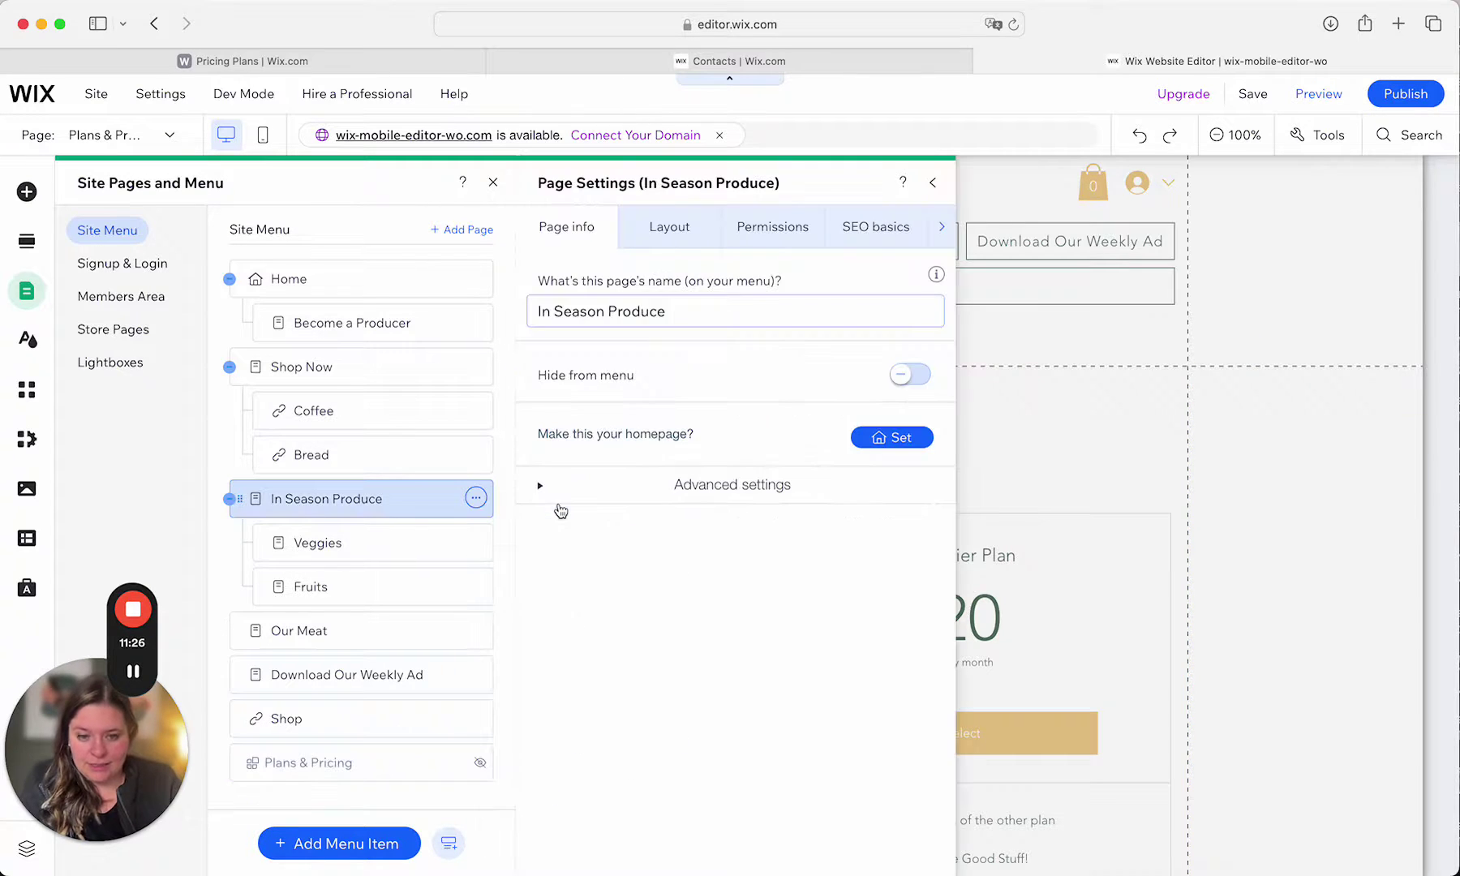
pyautogui.click(766, 230)
pyautogui.click(882, 348)
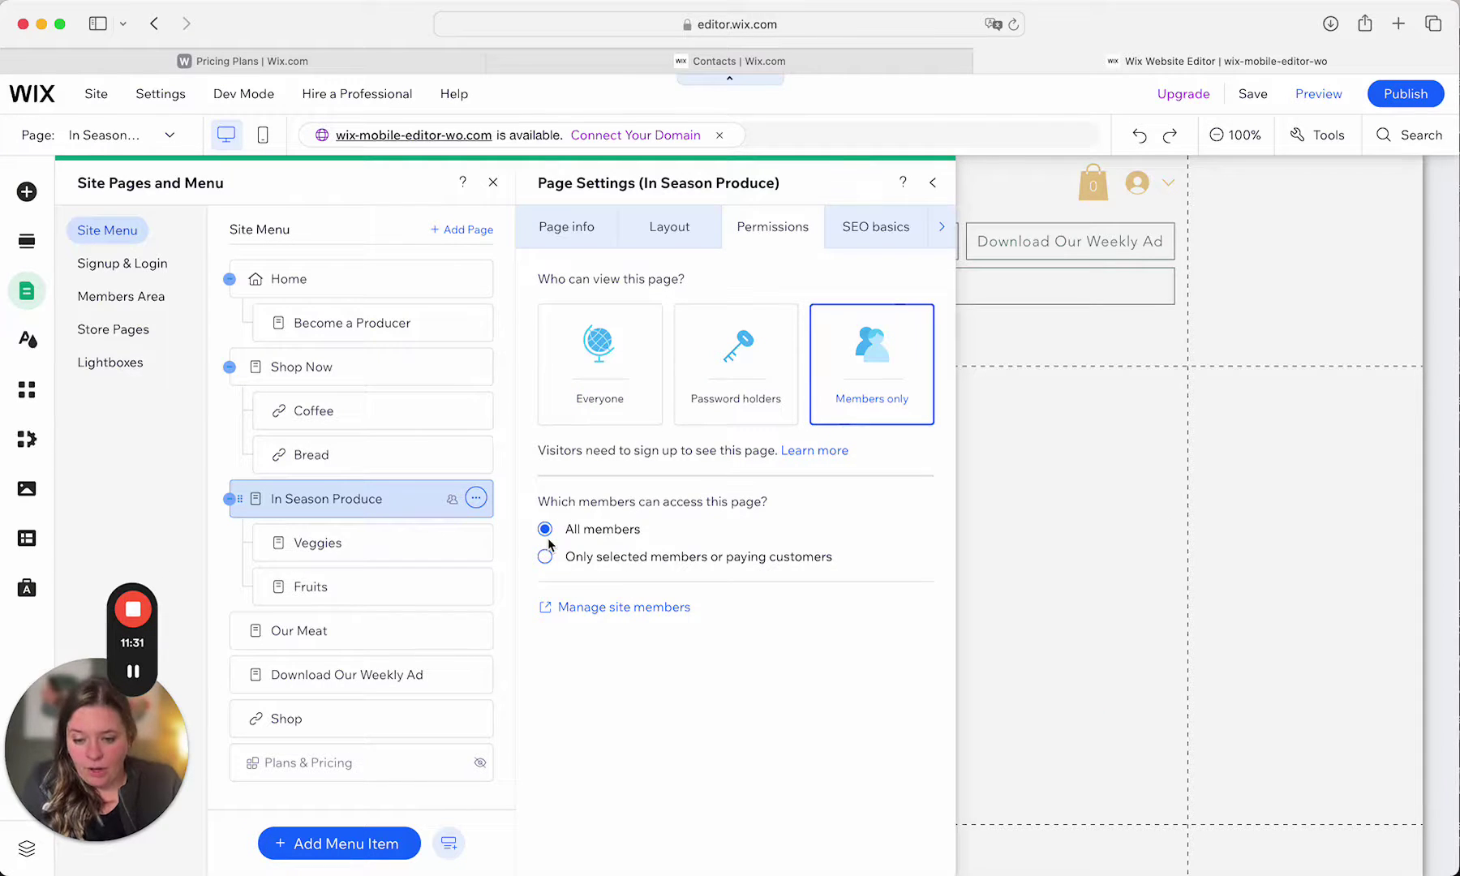
pyautogui.click(586, 560)
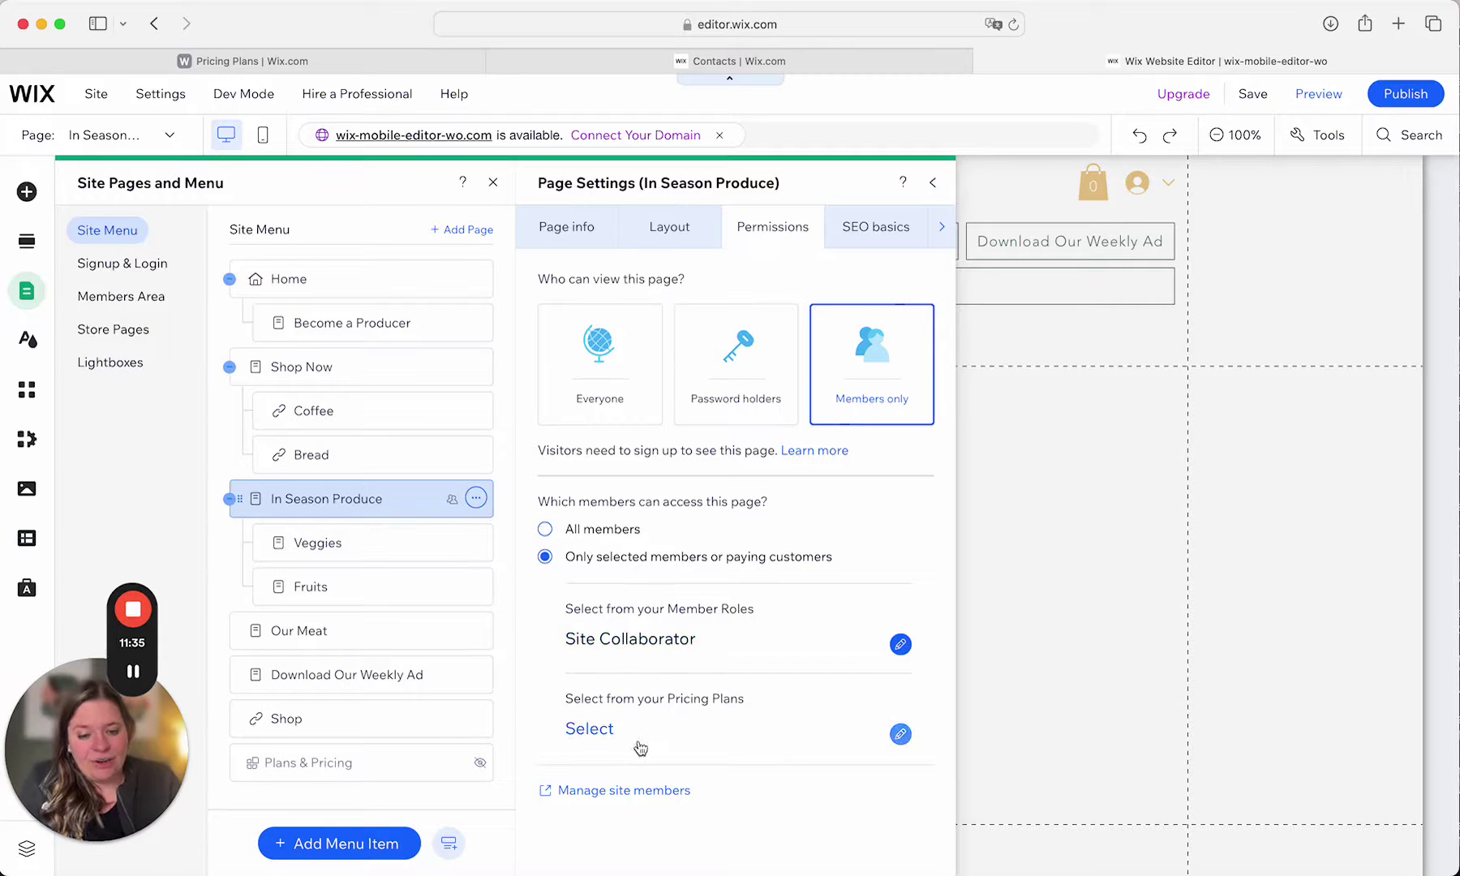
# Step: Select the Top Tier Plan as the pricing plan with access to the In Season Produce page, and preview the page
pyautogui.click(886, 735)
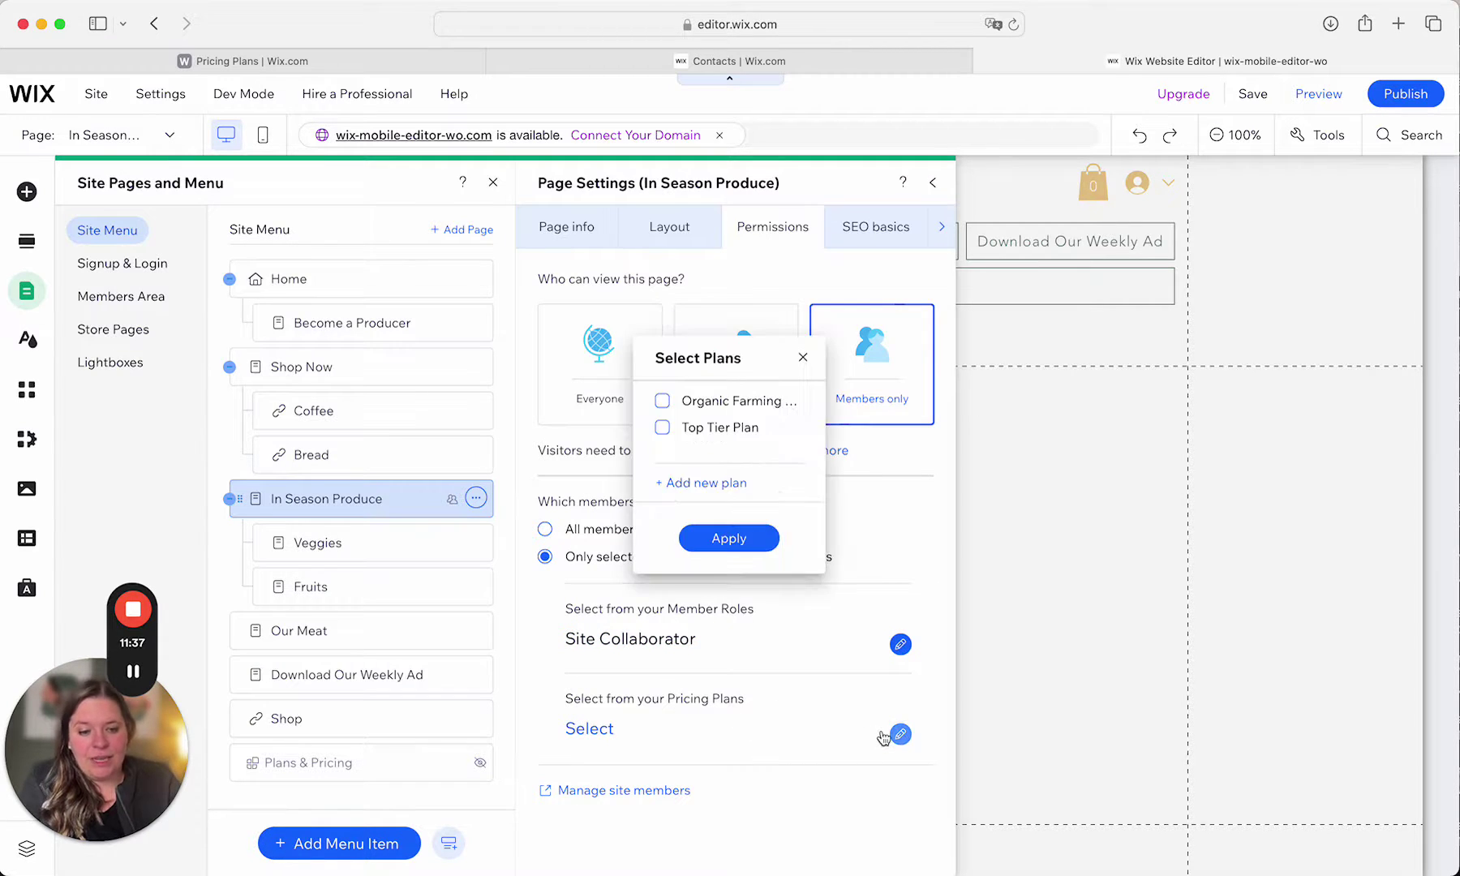
pyautogui.click(730, 428)
pyautogui.click(730, 539)
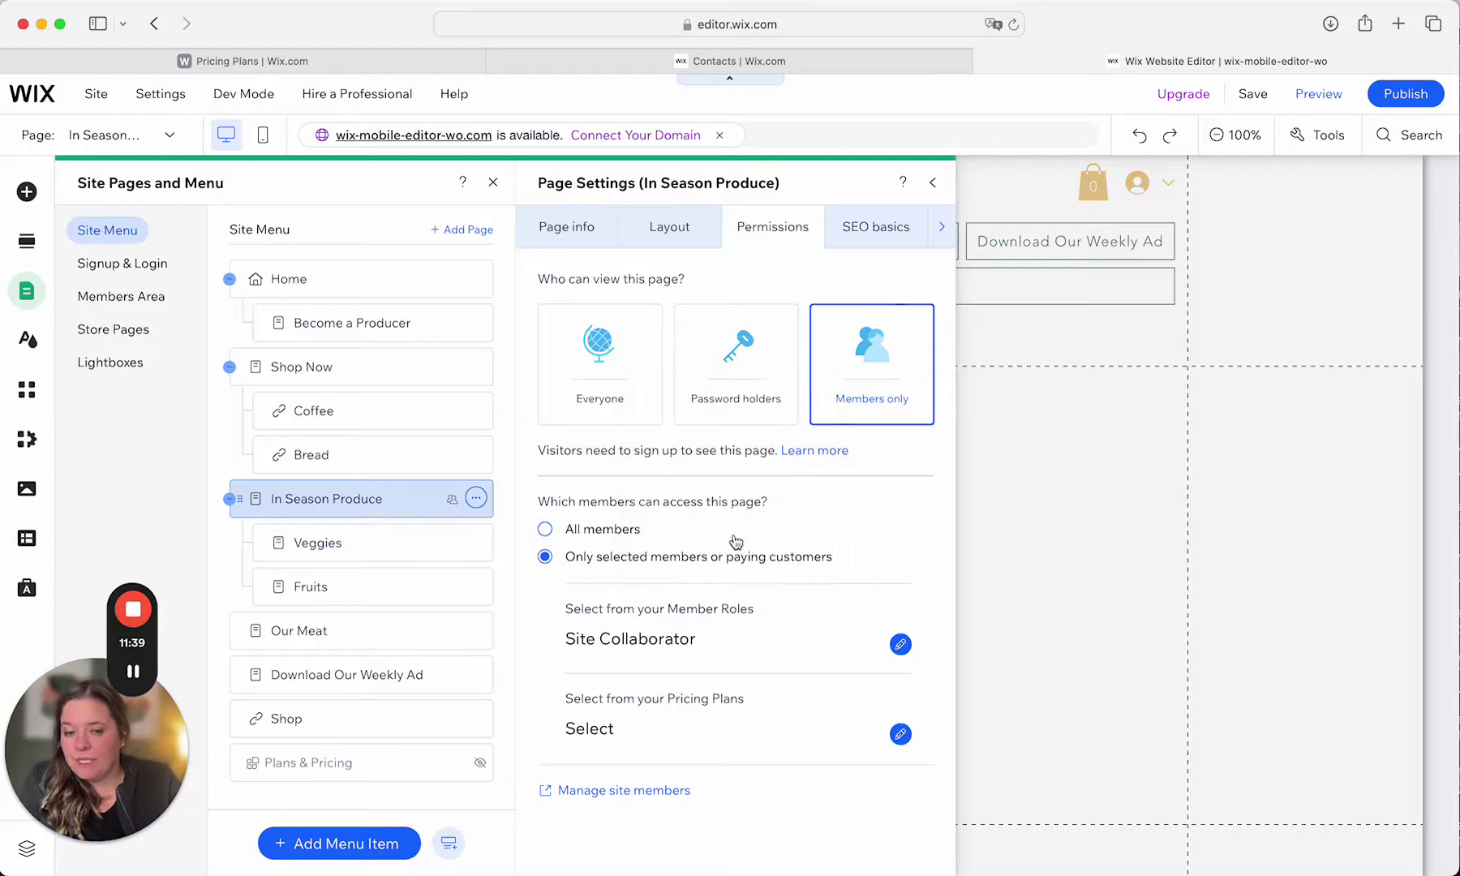
pyautogui.click(938, 182)
pyautogui.click(992, 486)
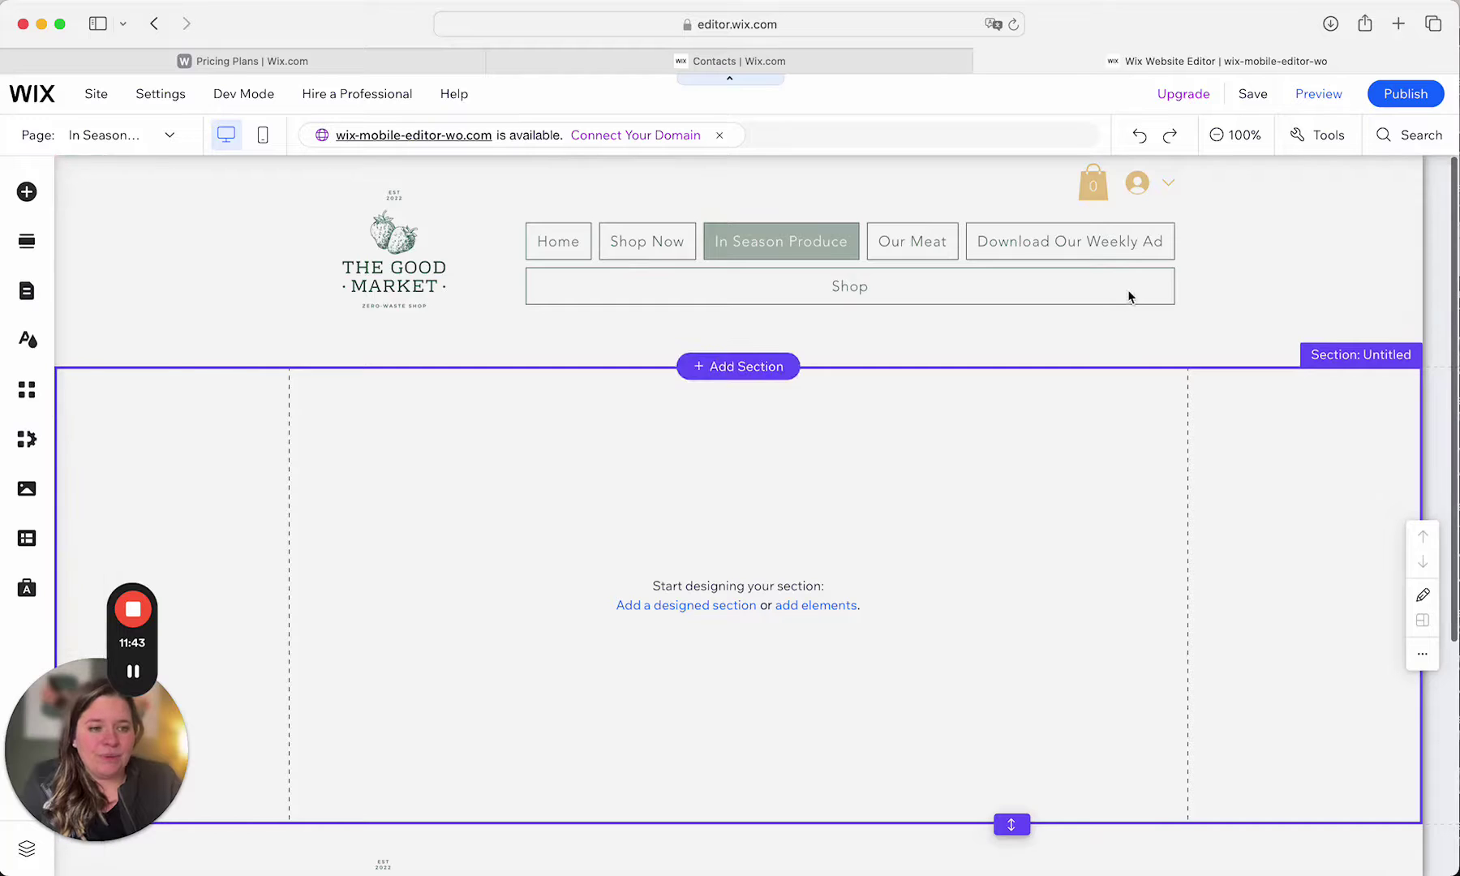
pyautogui.click(1316, 95)
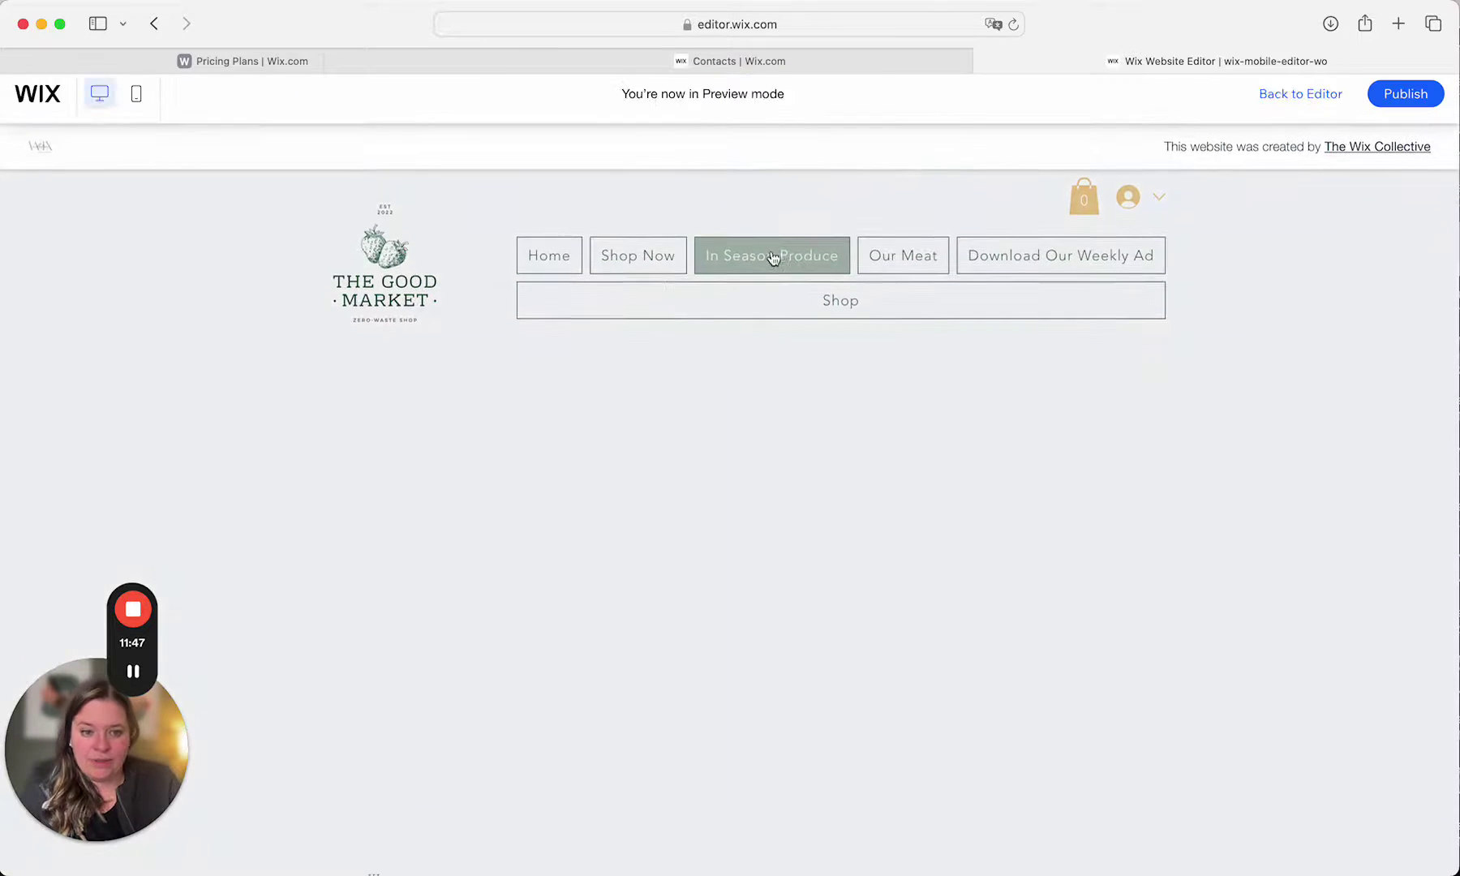
pyautogui.moveTo(763, 256)
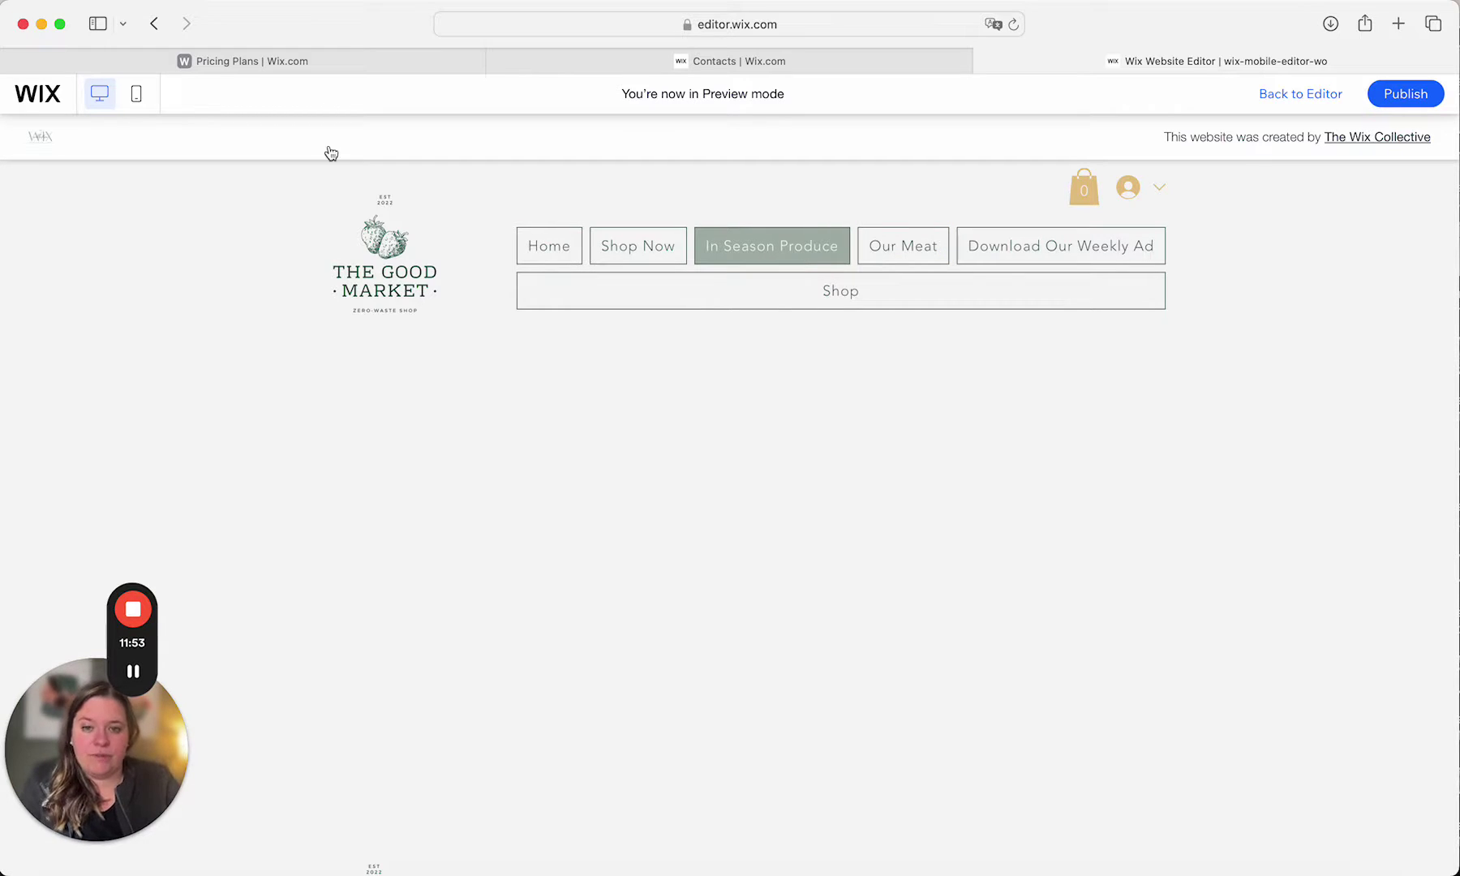
# Step: Switch to The Inner Circle plan in the Wix dashboard and review its page permissions, pricing options and benefits
pyautogui.click(207, 63)
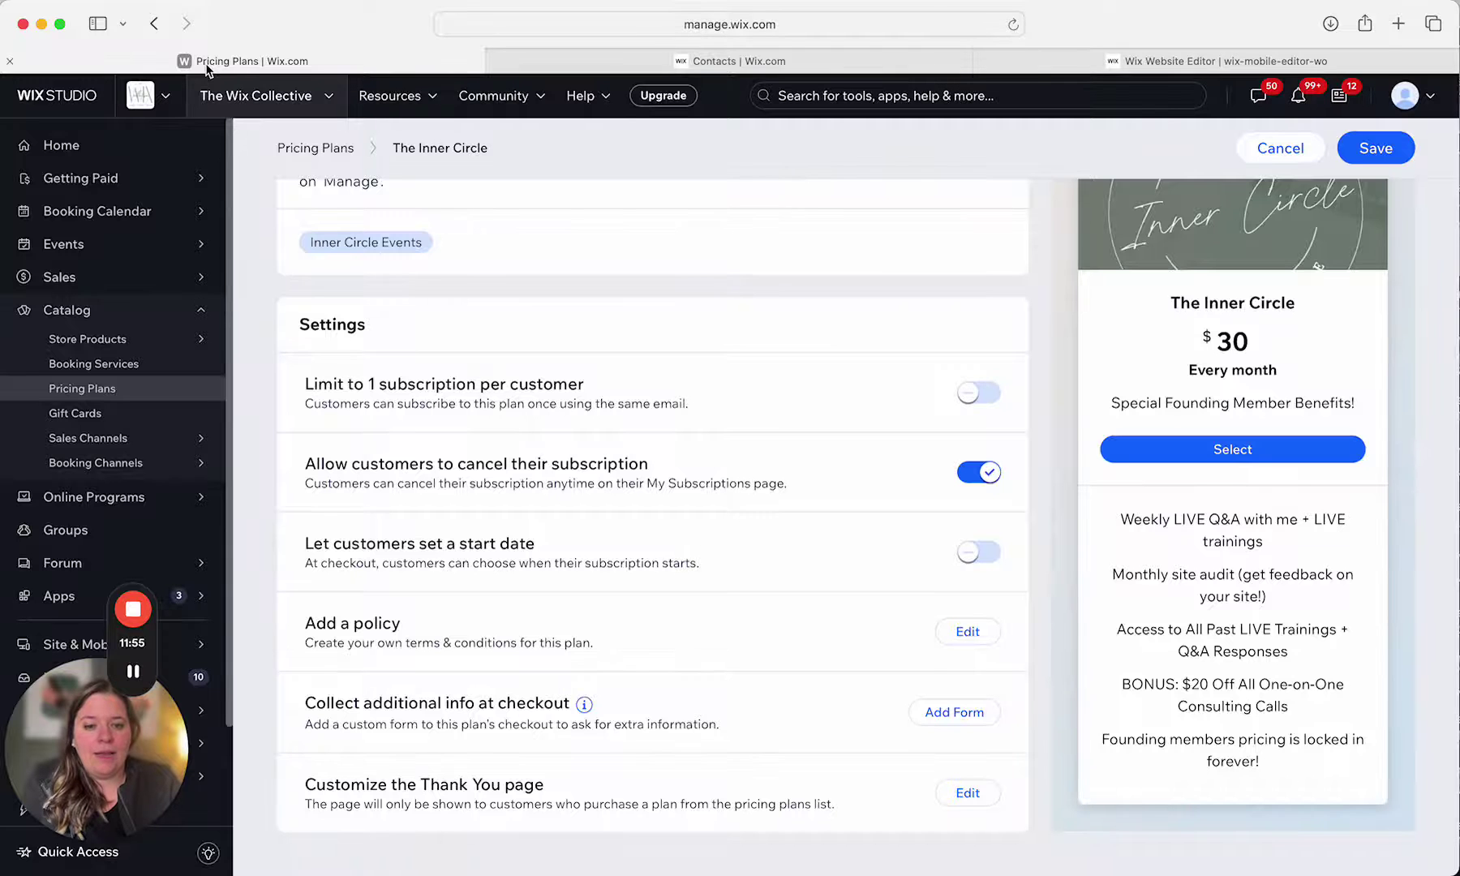
pyautogui.scroll(6, 697, 451)
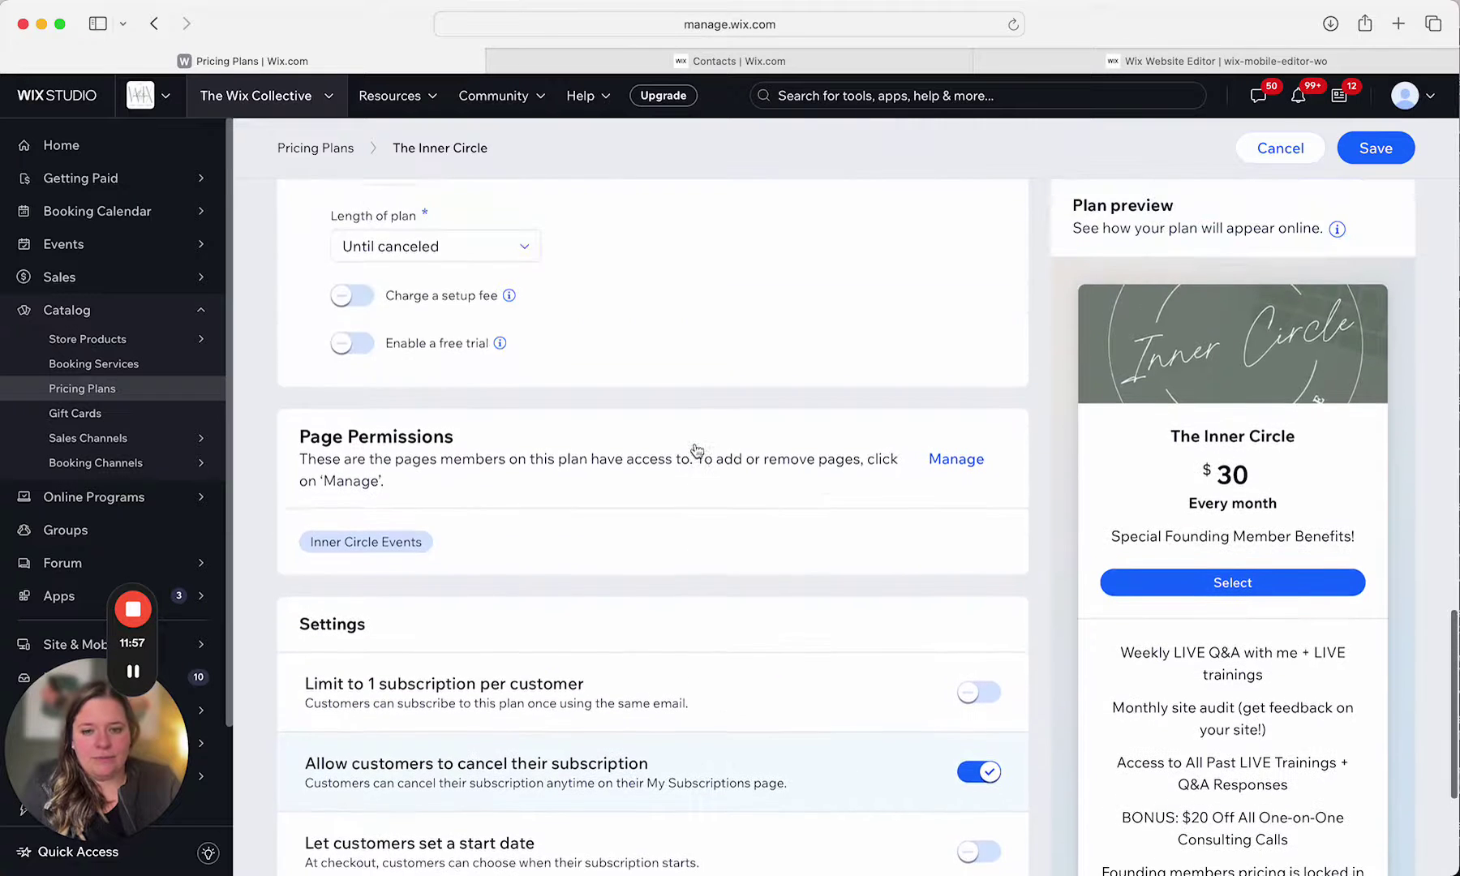
pyautogui.scroll(3, 697, 451)
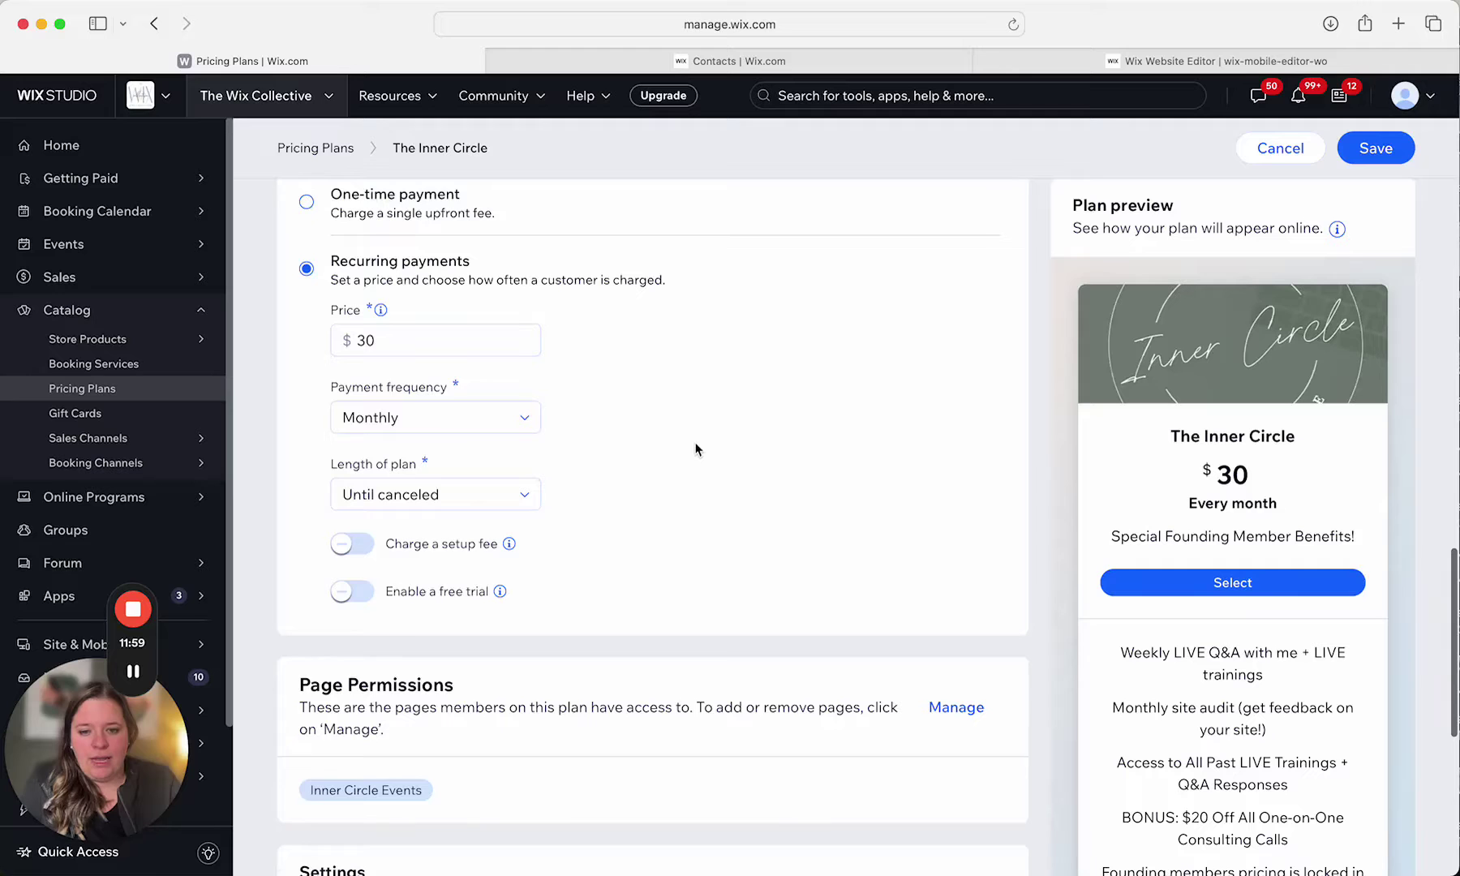
pyautogui.scroll(7, 697, 452)
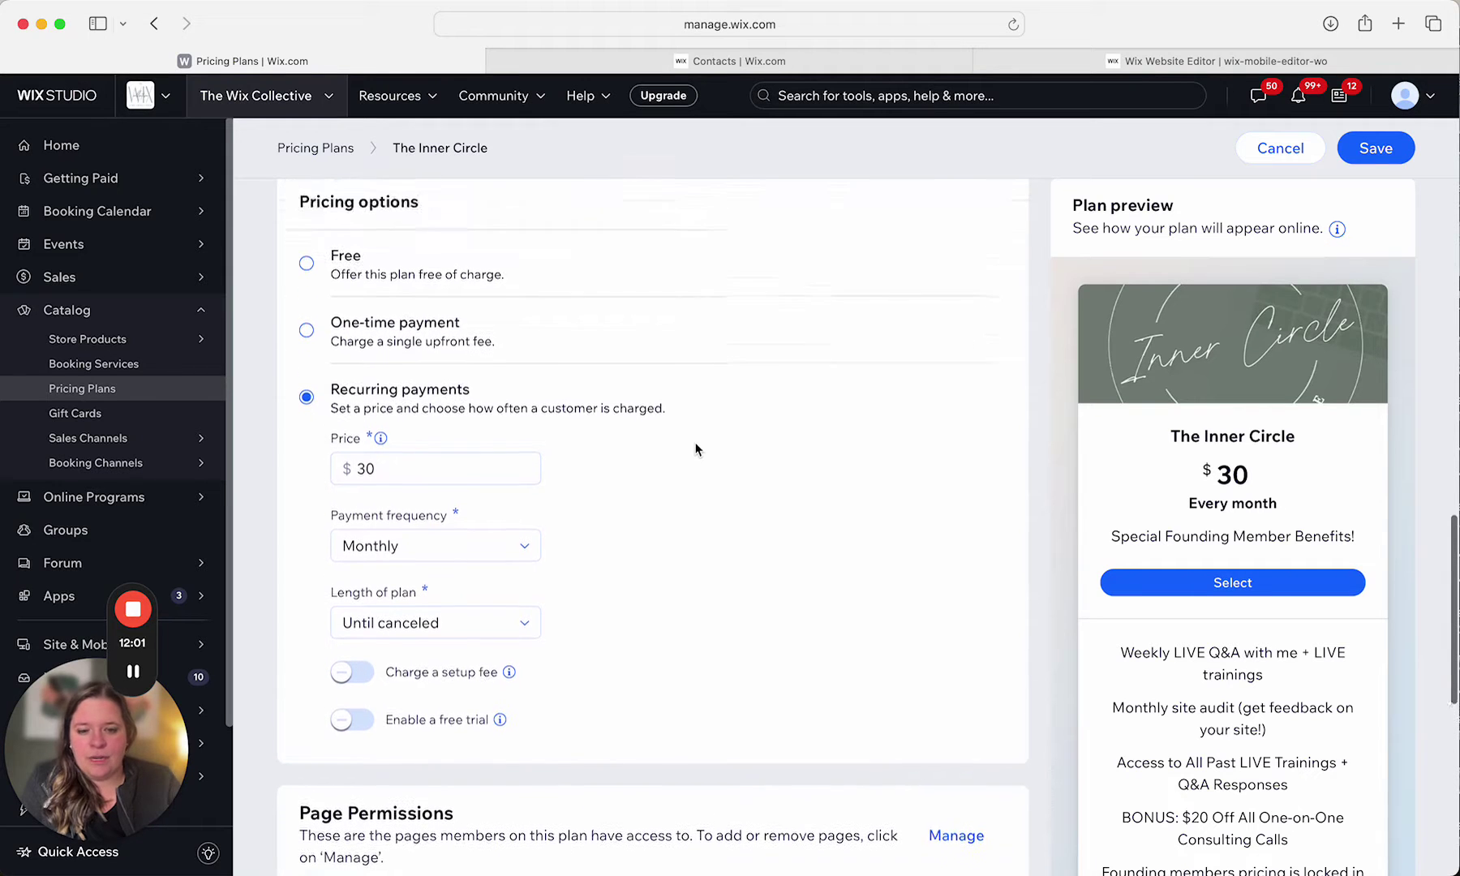
pyautogui.scroll(8, 697, 449)
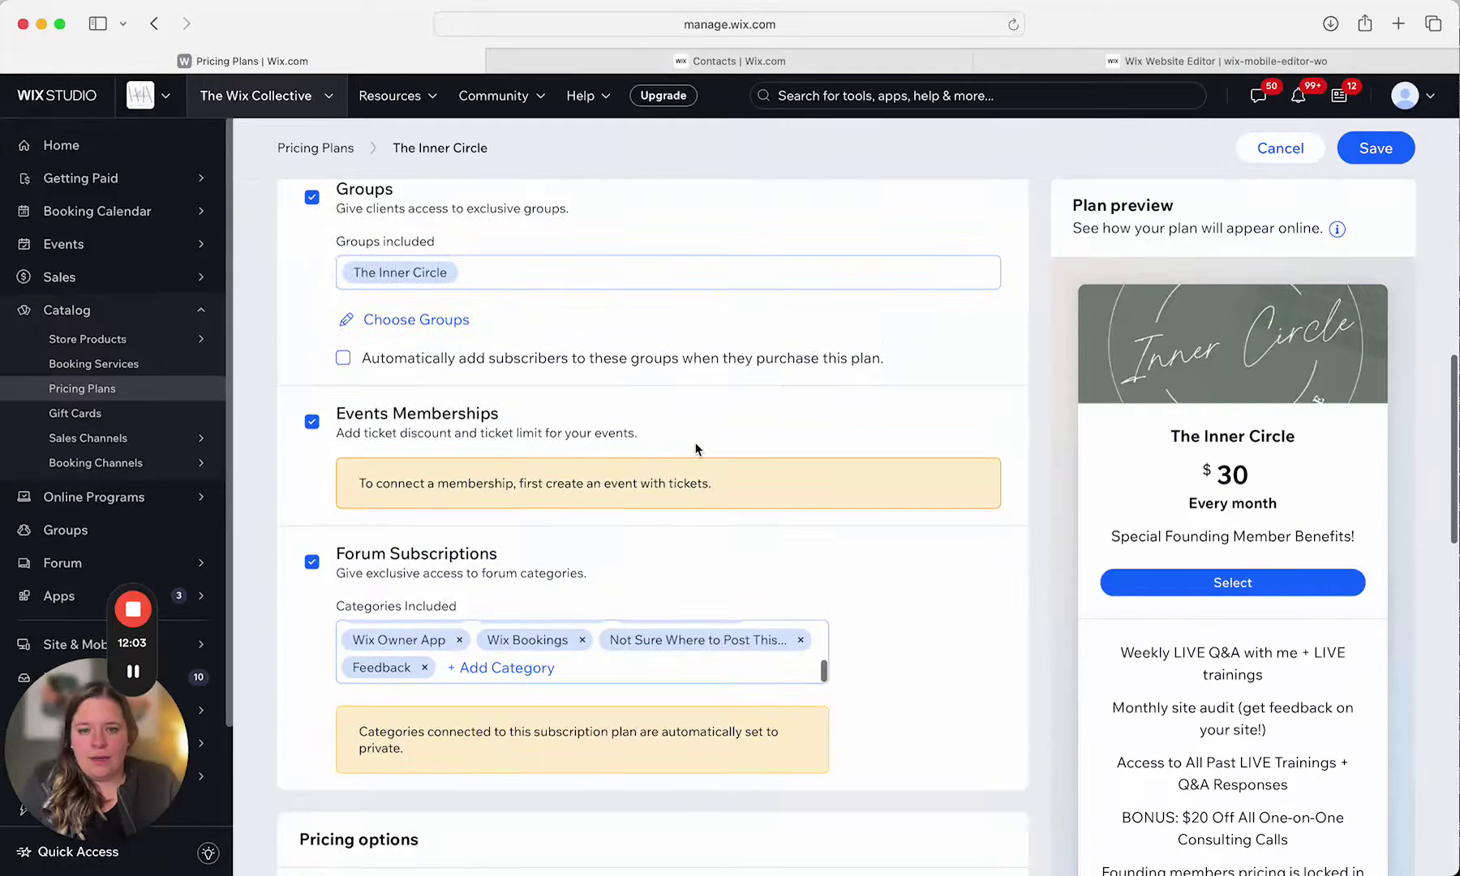
pyautogui.scroll(1, 695, 448)
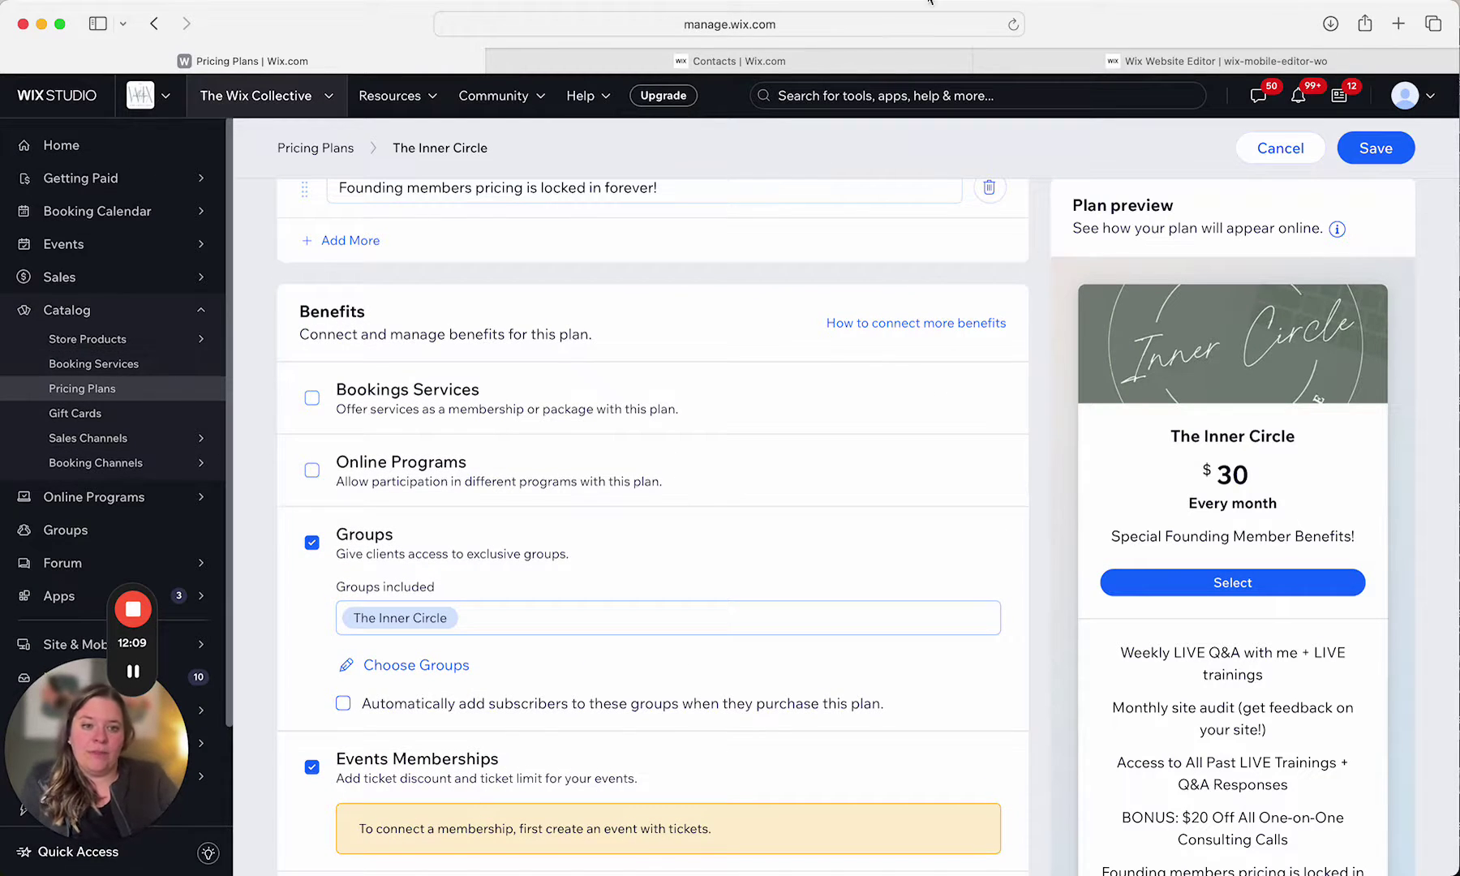
pyautogui.moveTo(814, 78)
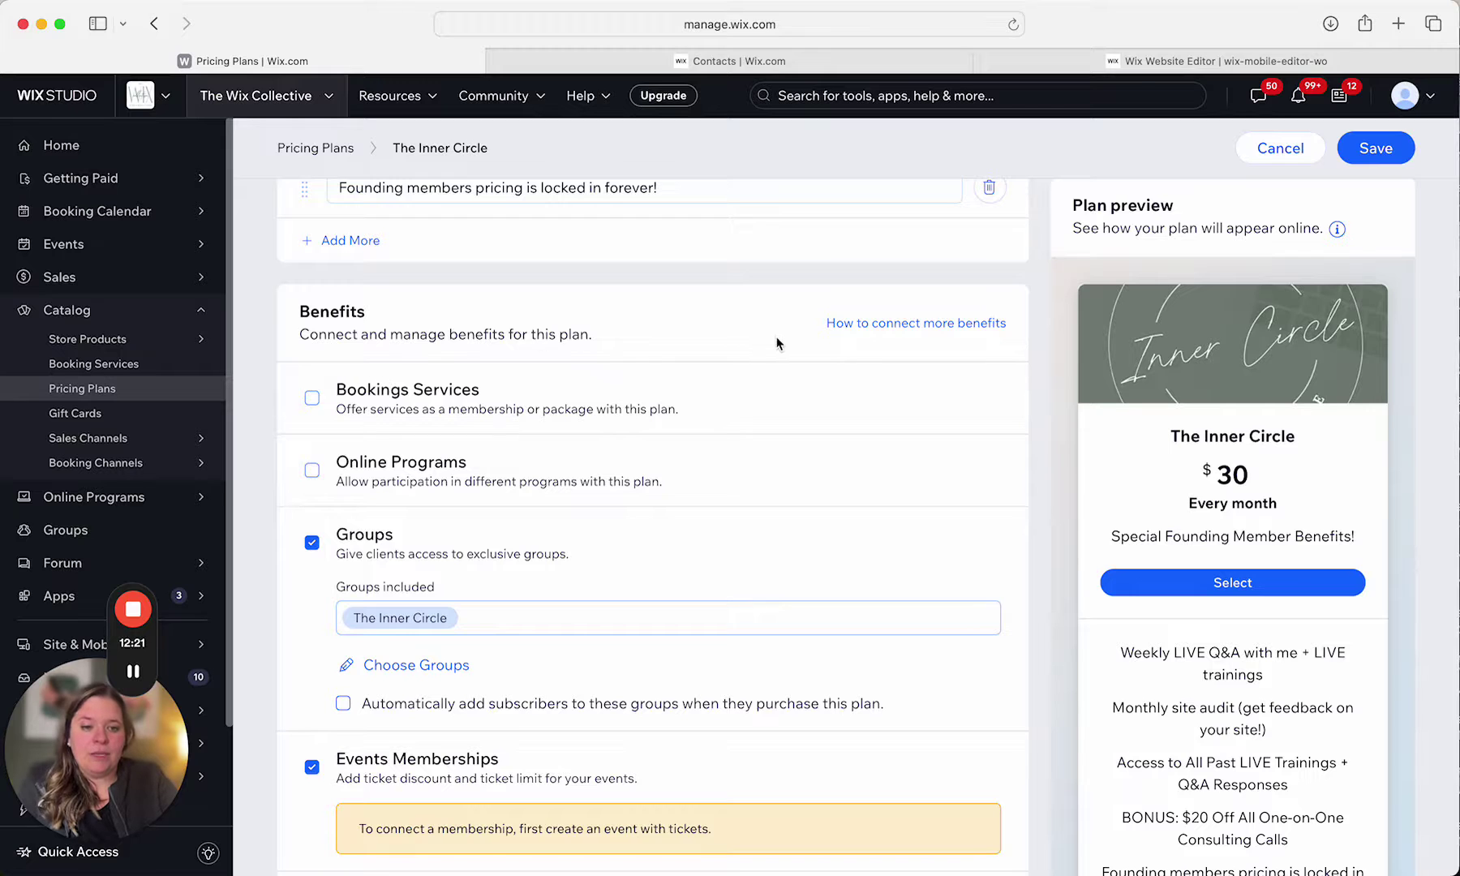
# Step: Enable the Online Programs benefit for The Inner Circle plan to see its options, and disable it again
pyautogui.scroll(-2, 555, 375)
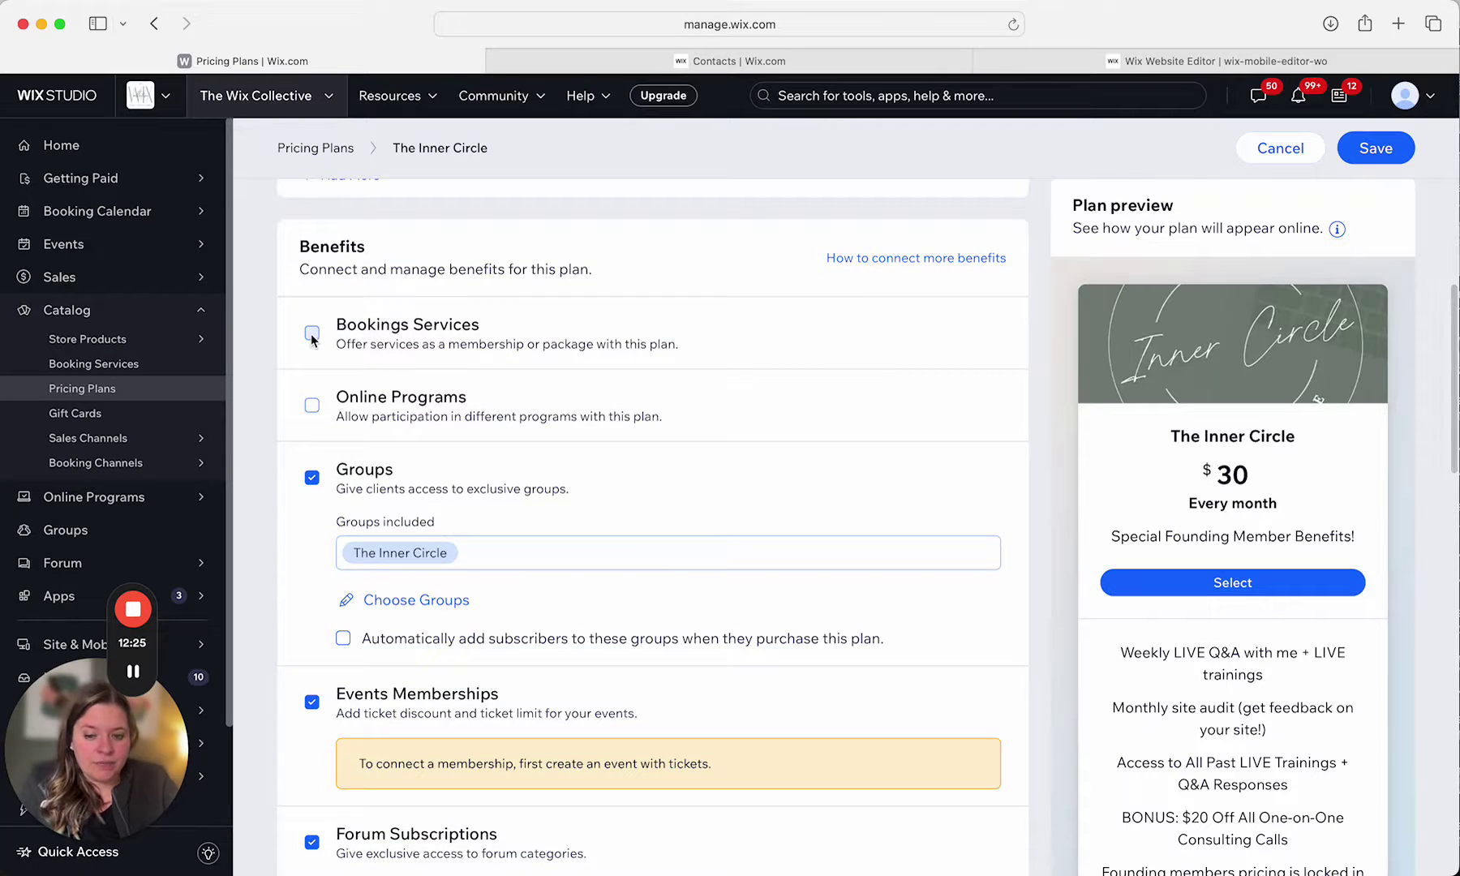
pyautogui.click(313, 407)
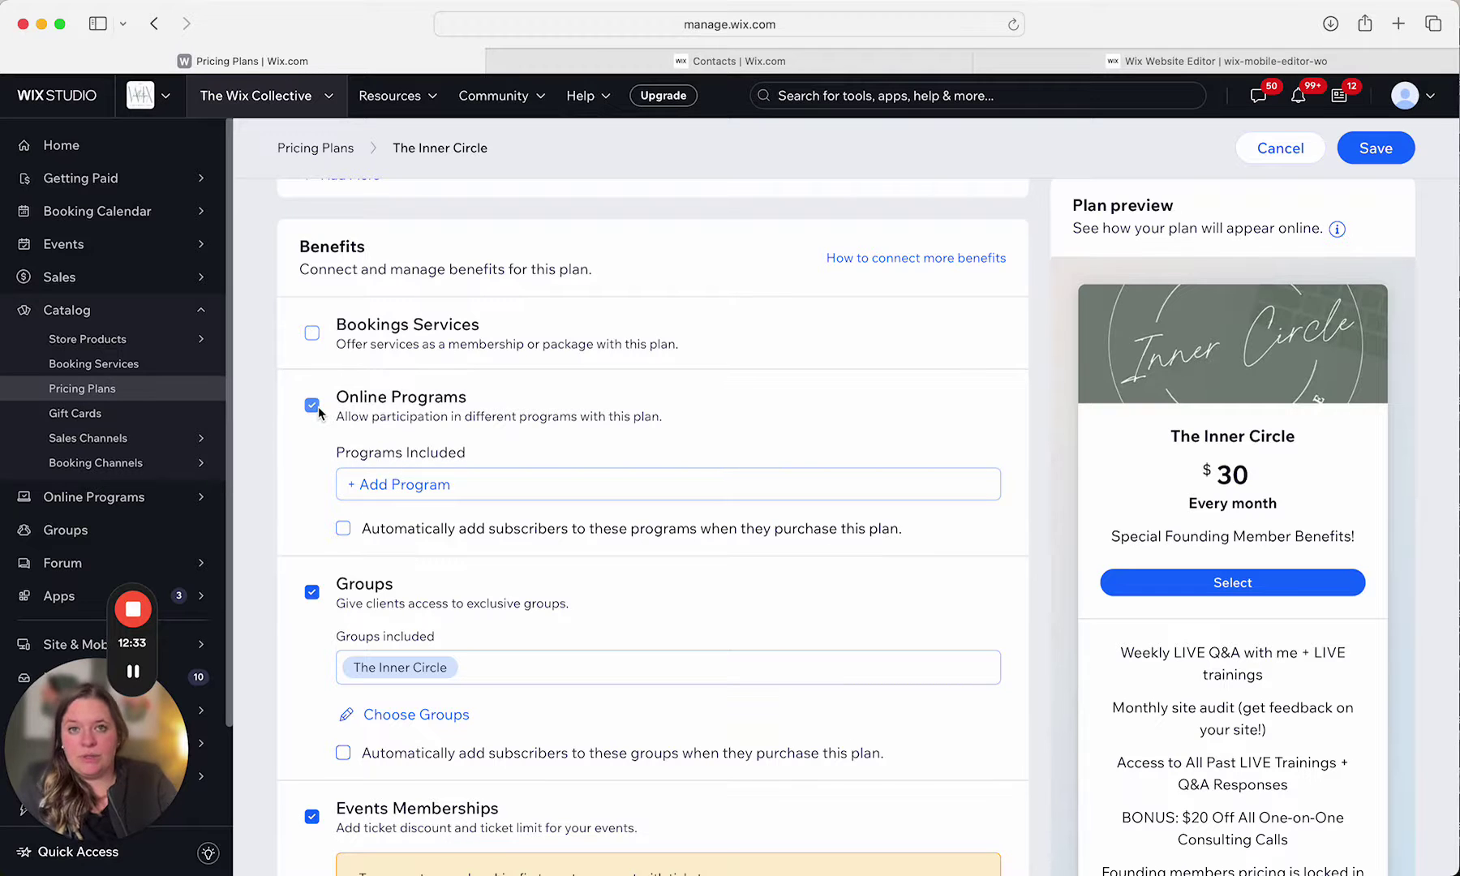
pyautogui.click(314, 405)
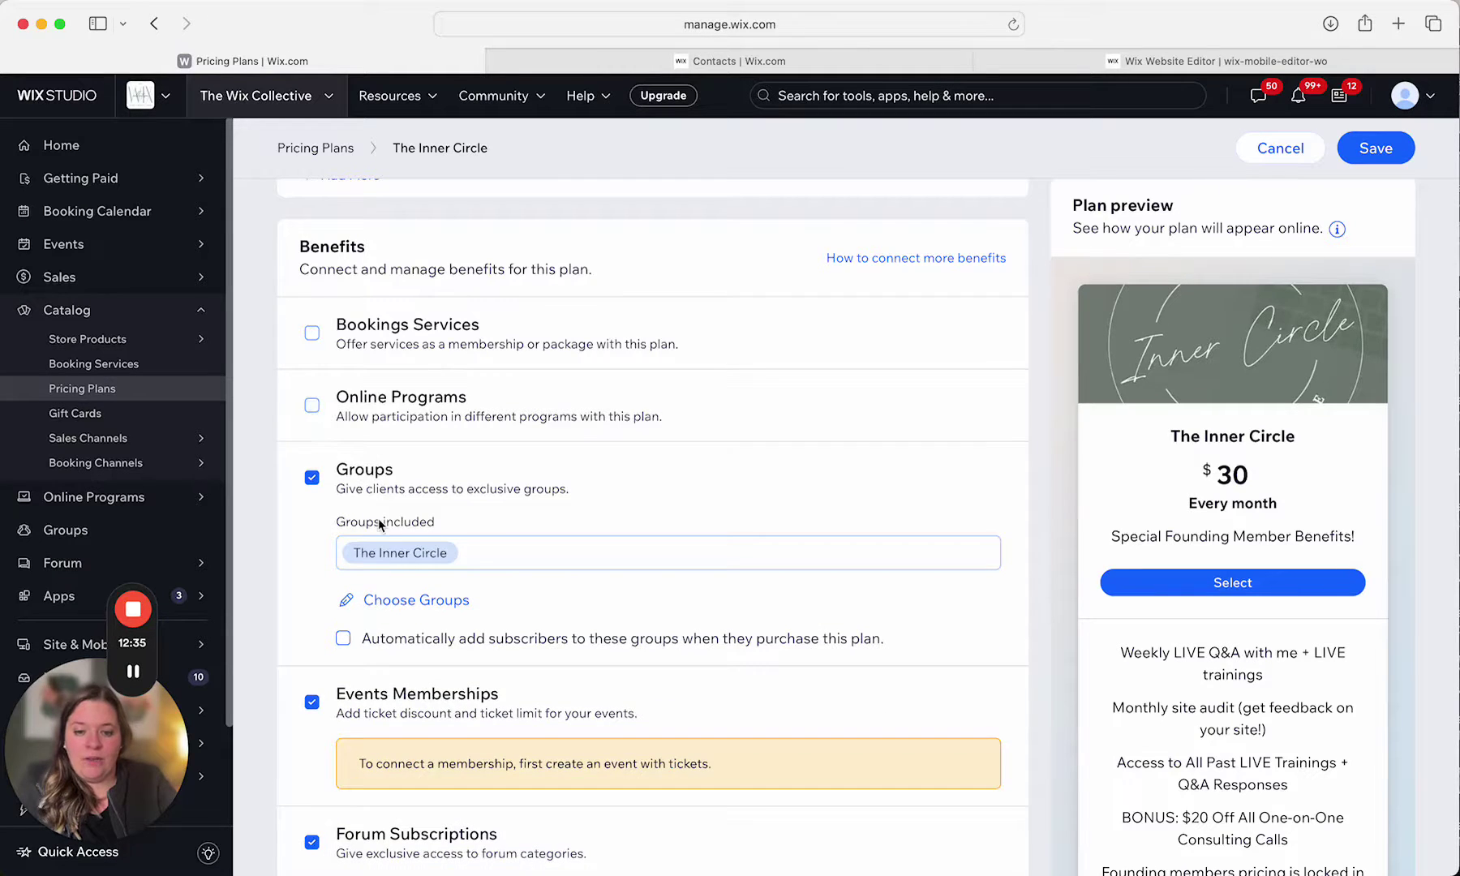
# Step: Examine The Inner Circle plan's group, event membership and forum category benefits, along with its recurring payment settings and page permissions
pyautogui.scroll(-2, 378, 520)
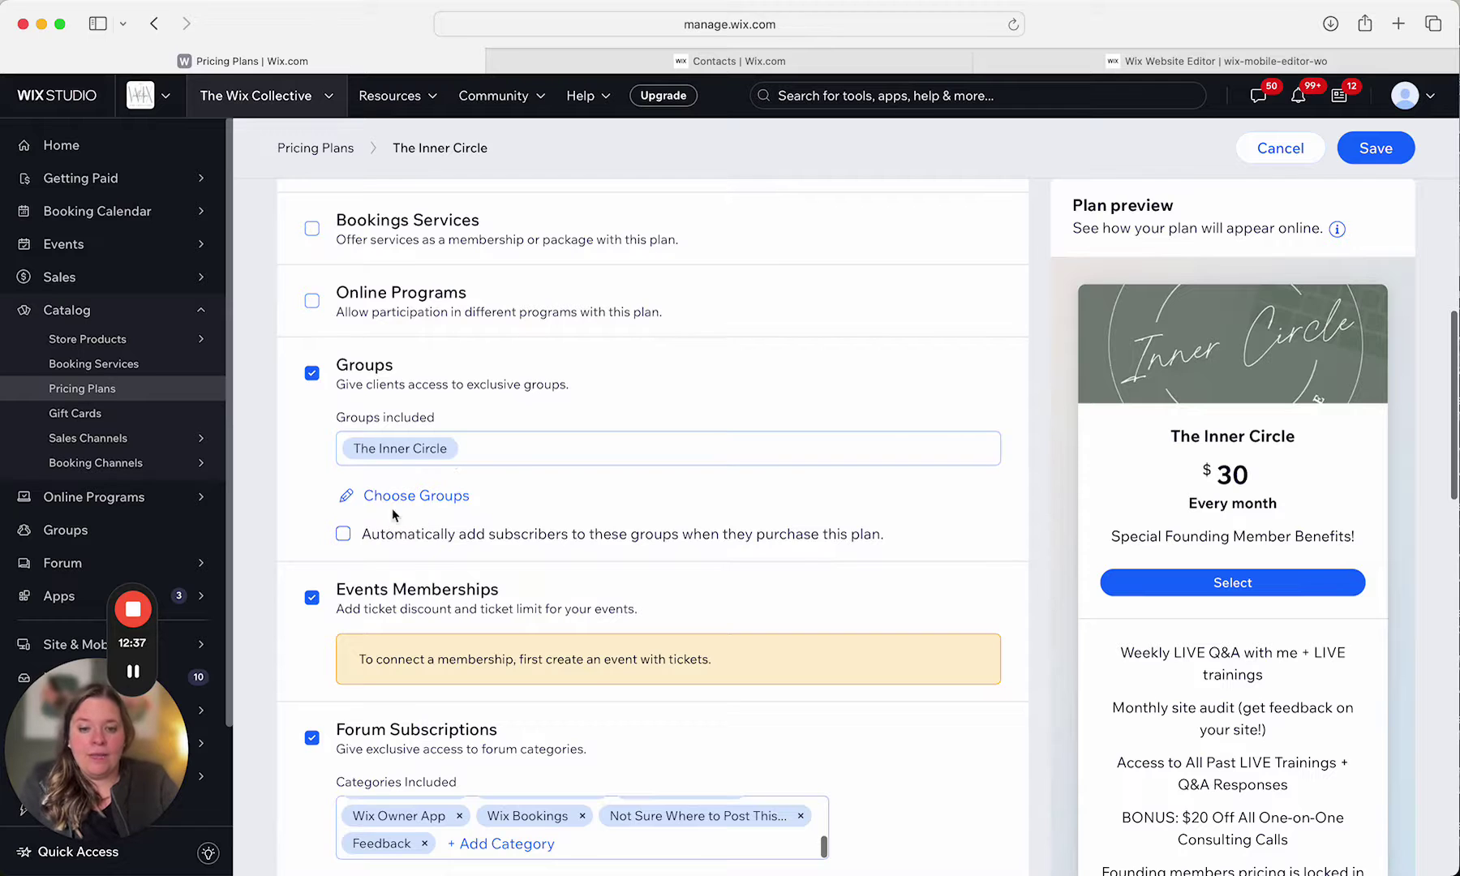
pyautogui.scroll(-3, 396, 519)
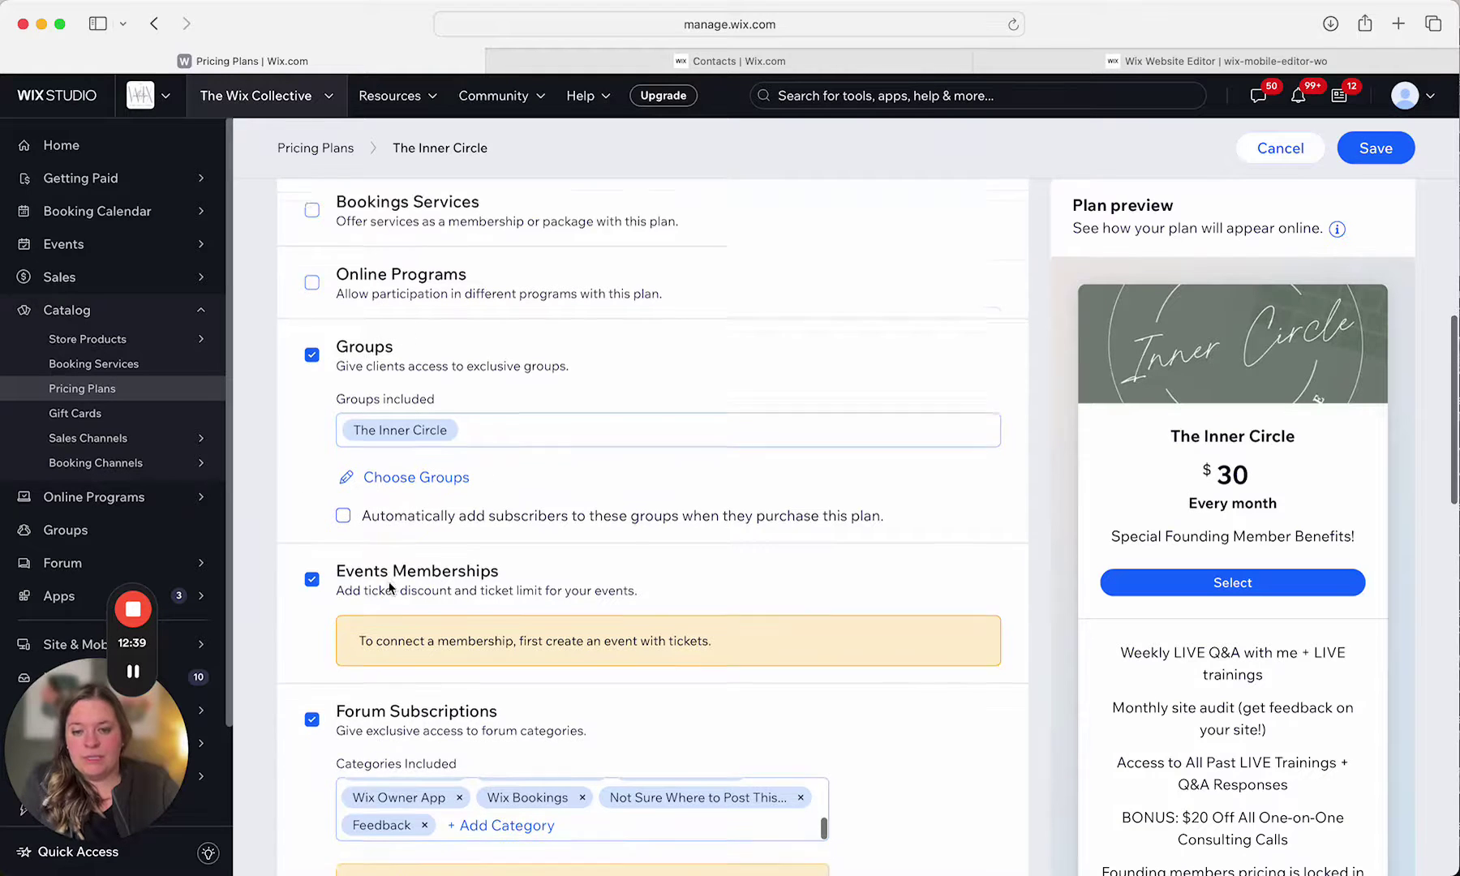
pyautogui.scroll(-5, 313, 603)
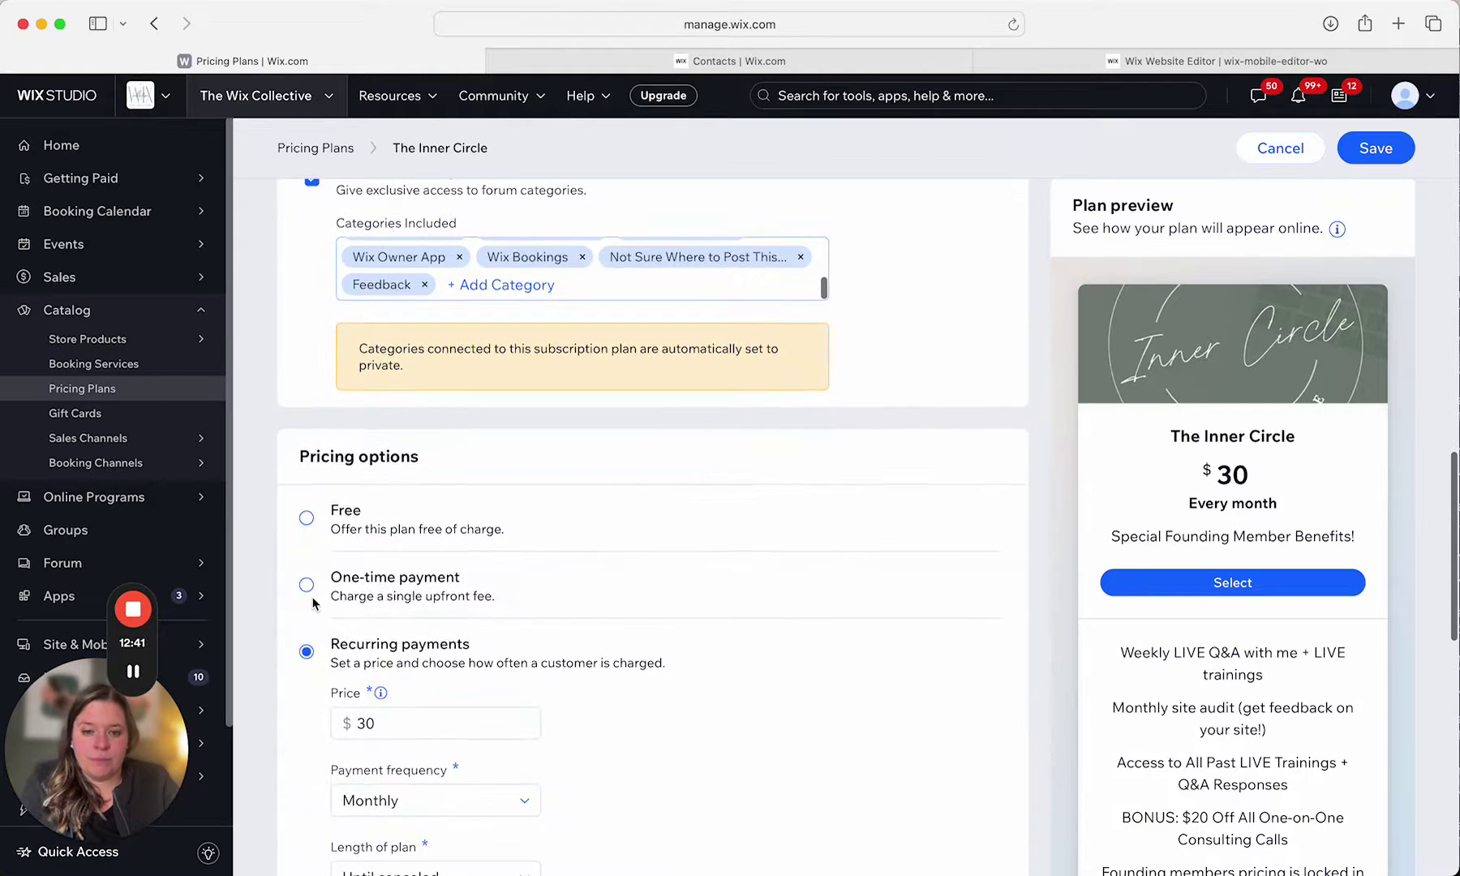
pyautogui.scroll(1, 313, 603)
pyautogui.scroll(1, 313, 602)
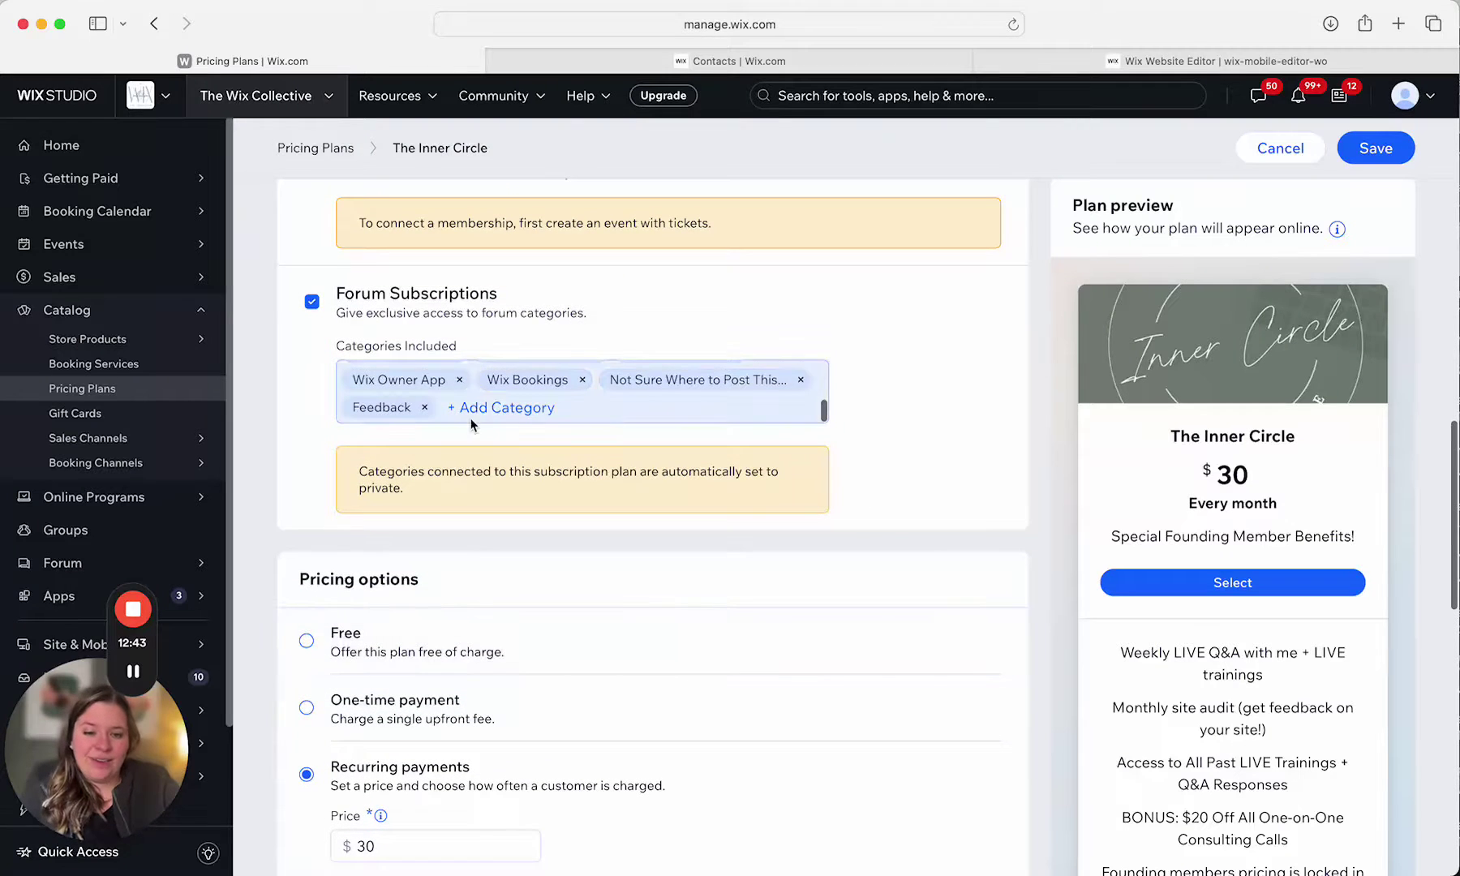
pyautogui.scroll(5, 527, 398)
pyautogui.scroll(2, 510, 301)
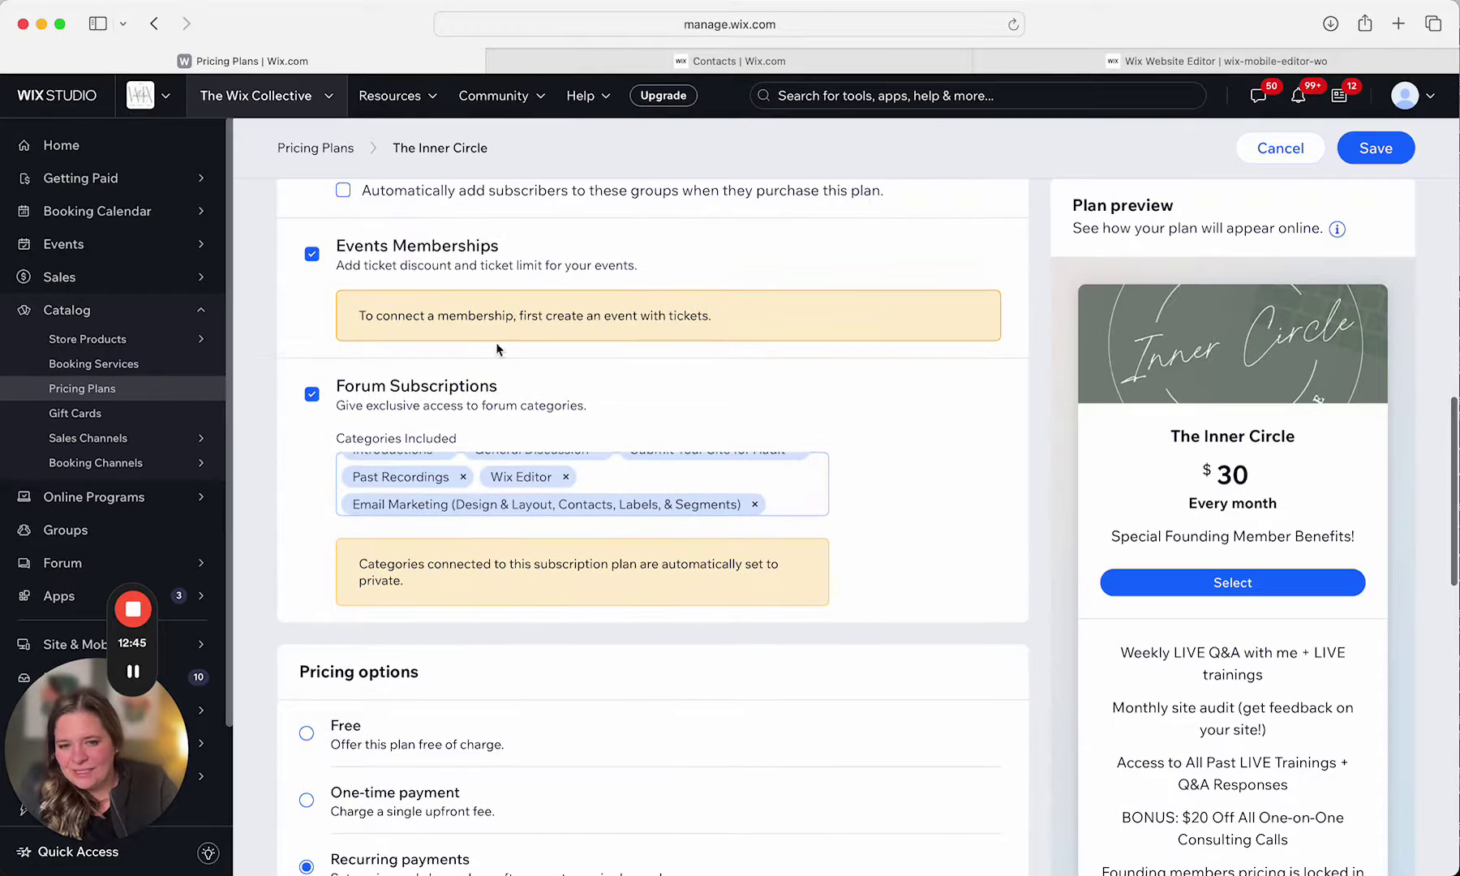
pyautogui.scroll(-3, 547, 497)
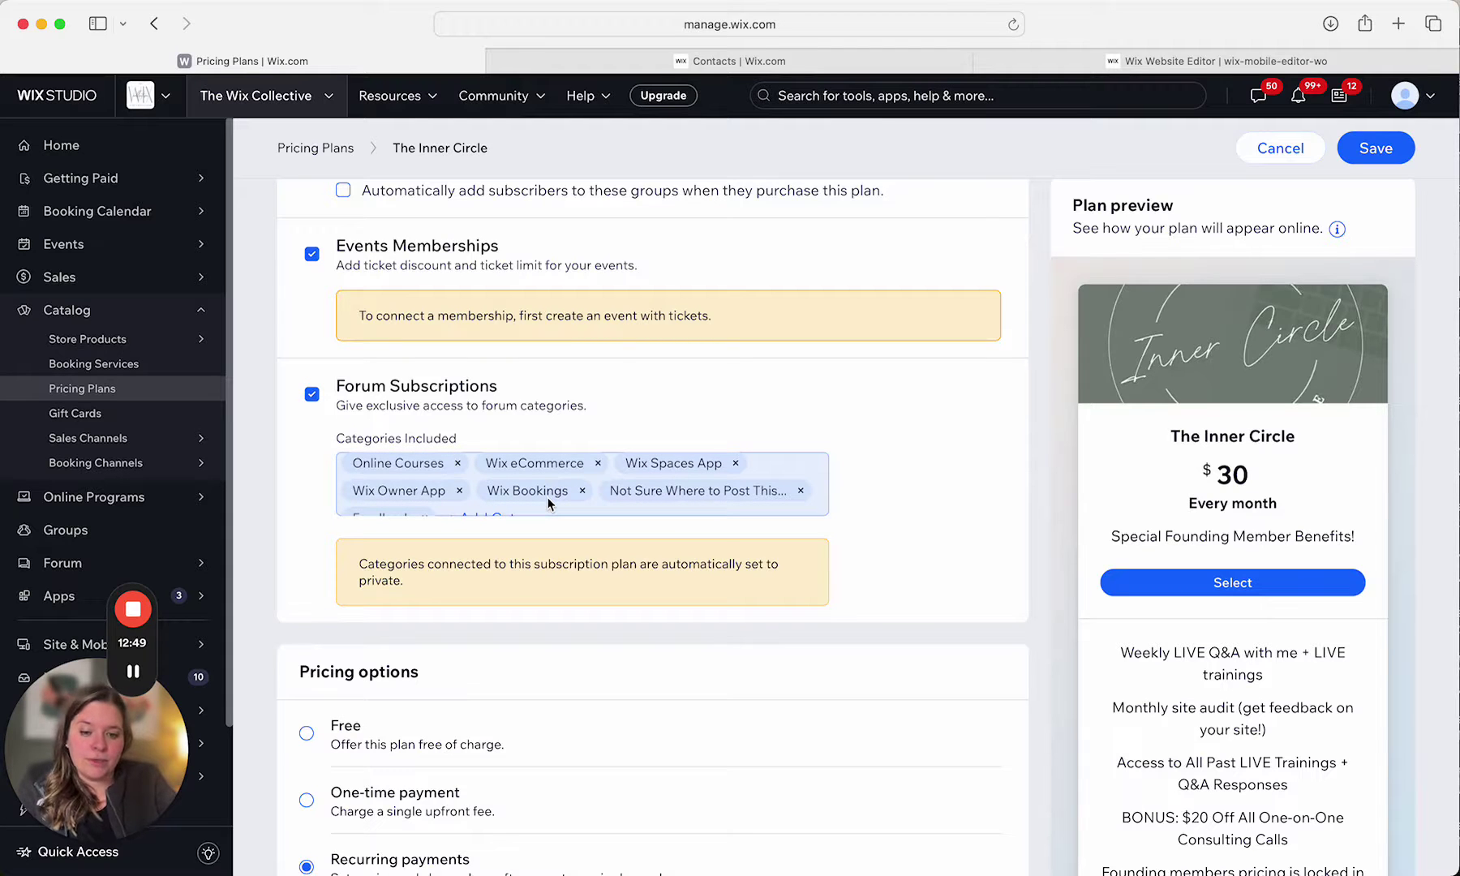
pyautogui.scroll(-2, 548, 497)
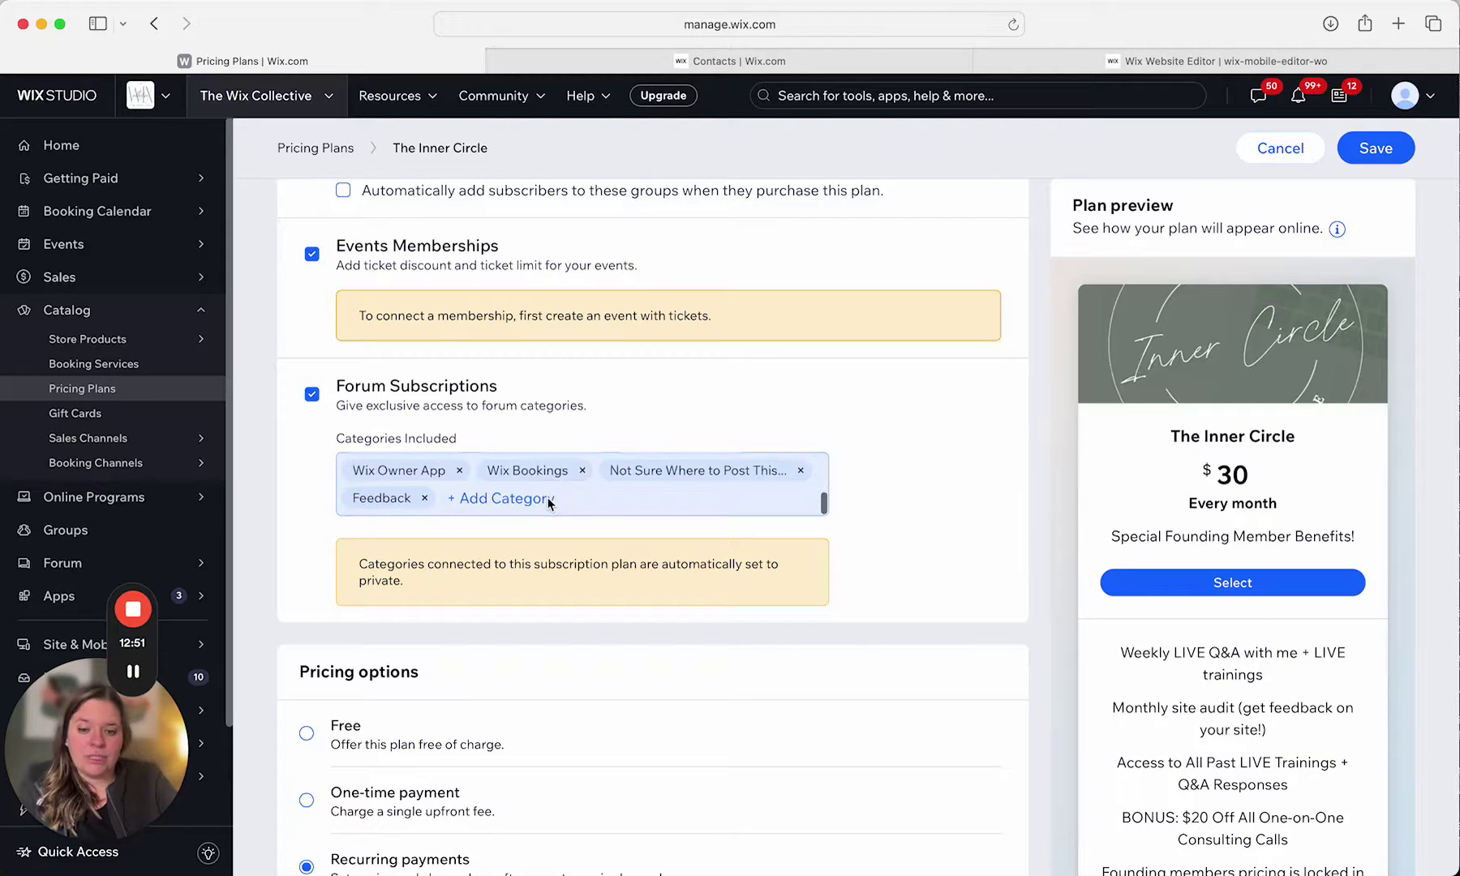
pyautogui.scroll(-8, 639, 615)
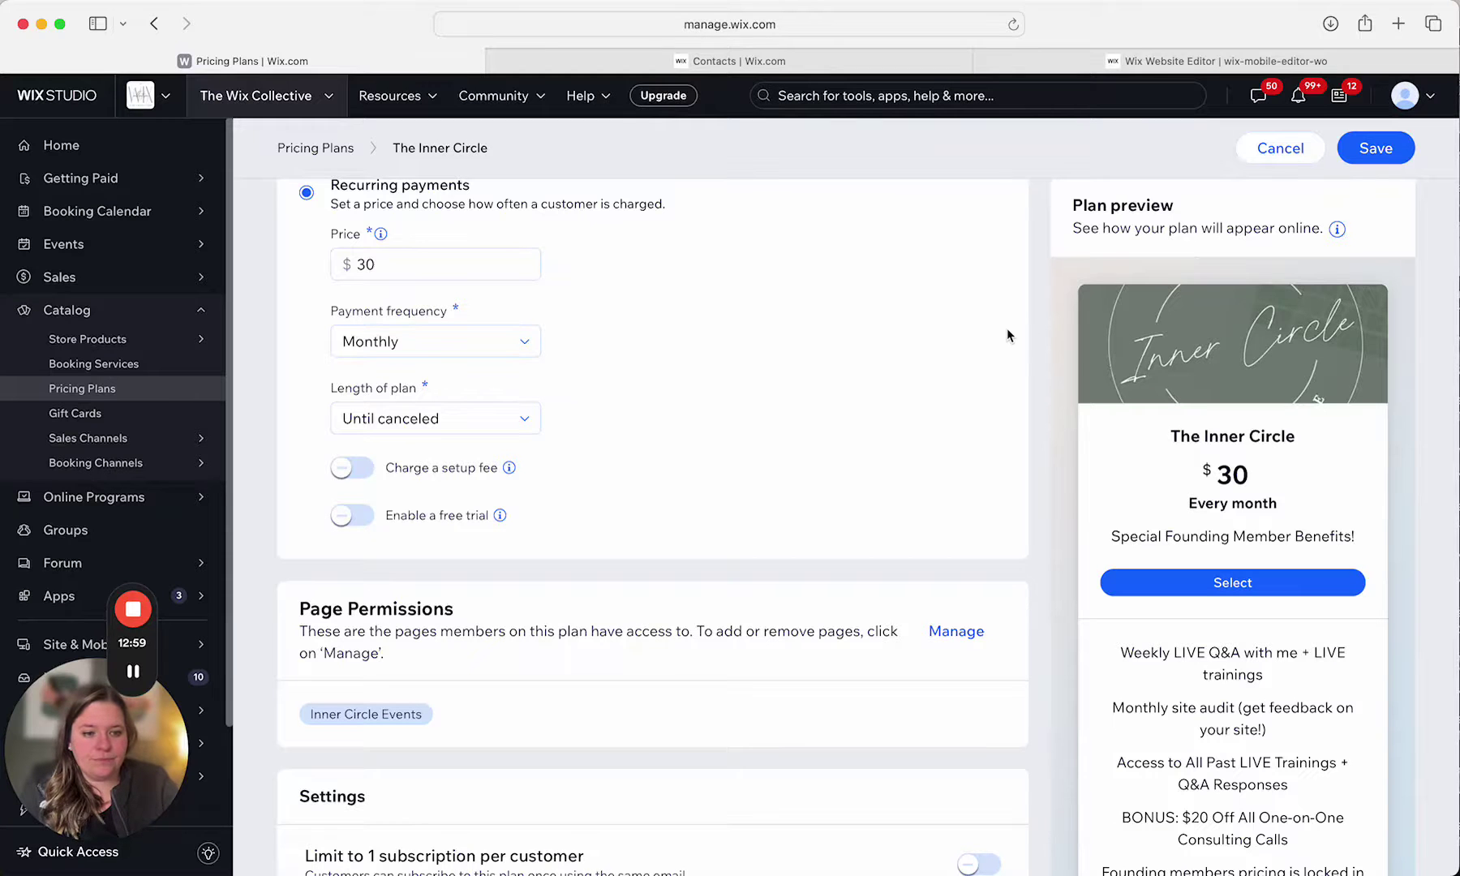
pyautogui.scroll(8, 1006, 328)
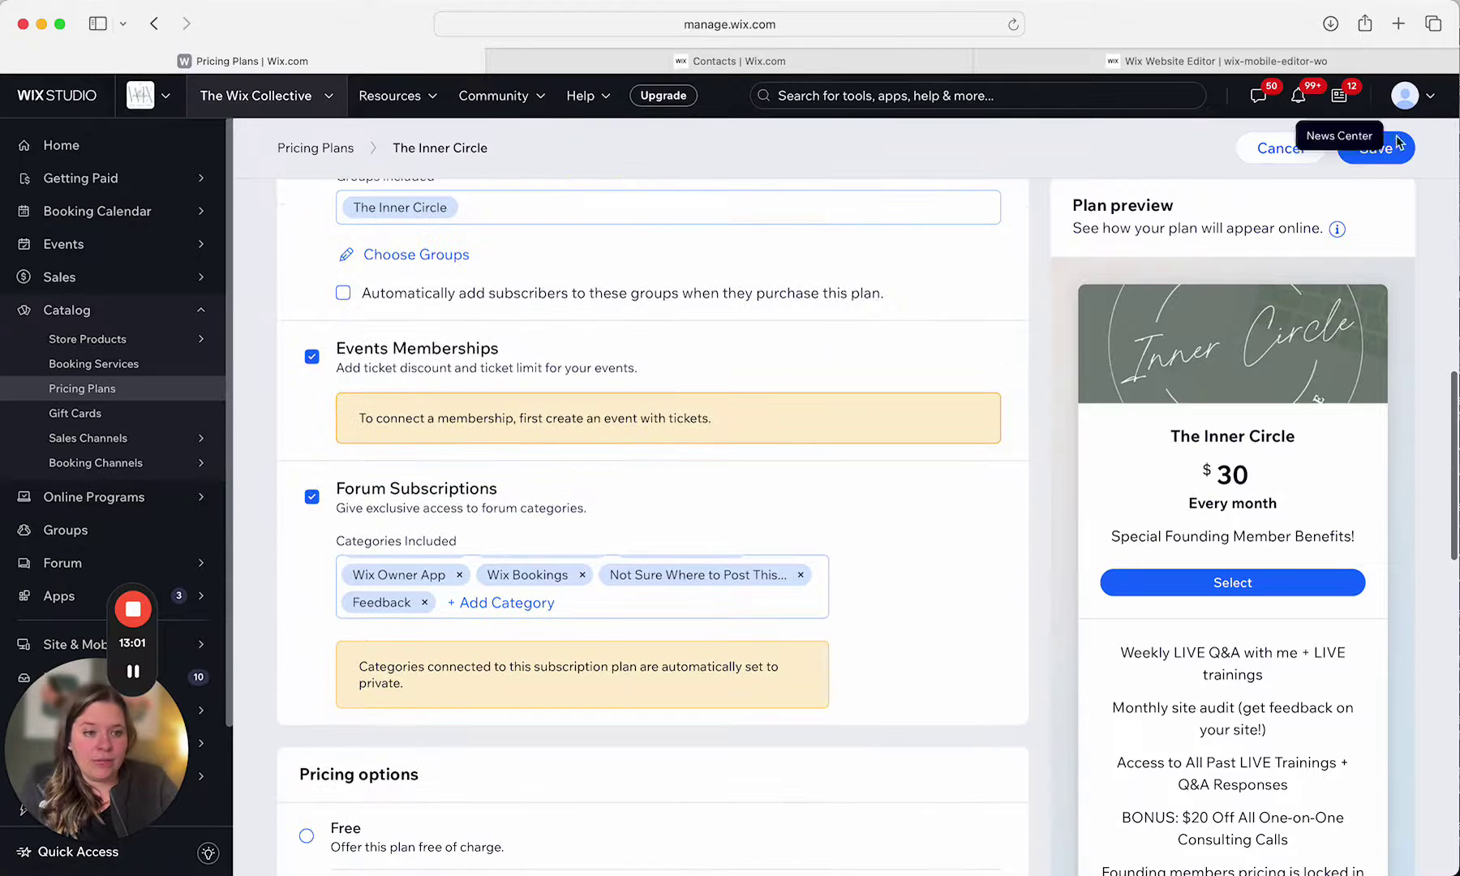